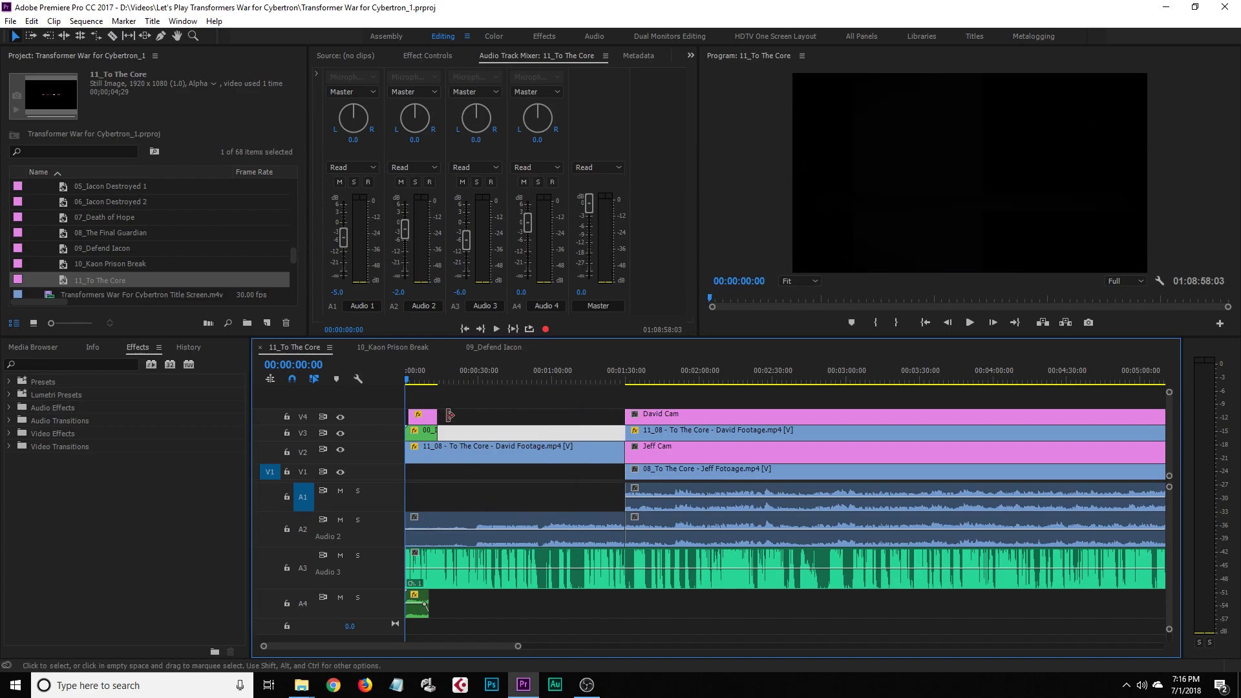
Play the sequence from 00:00:15:09 to review the opening commentary and game audio
{"action": "left_click", "coordinate": [481, 421]}
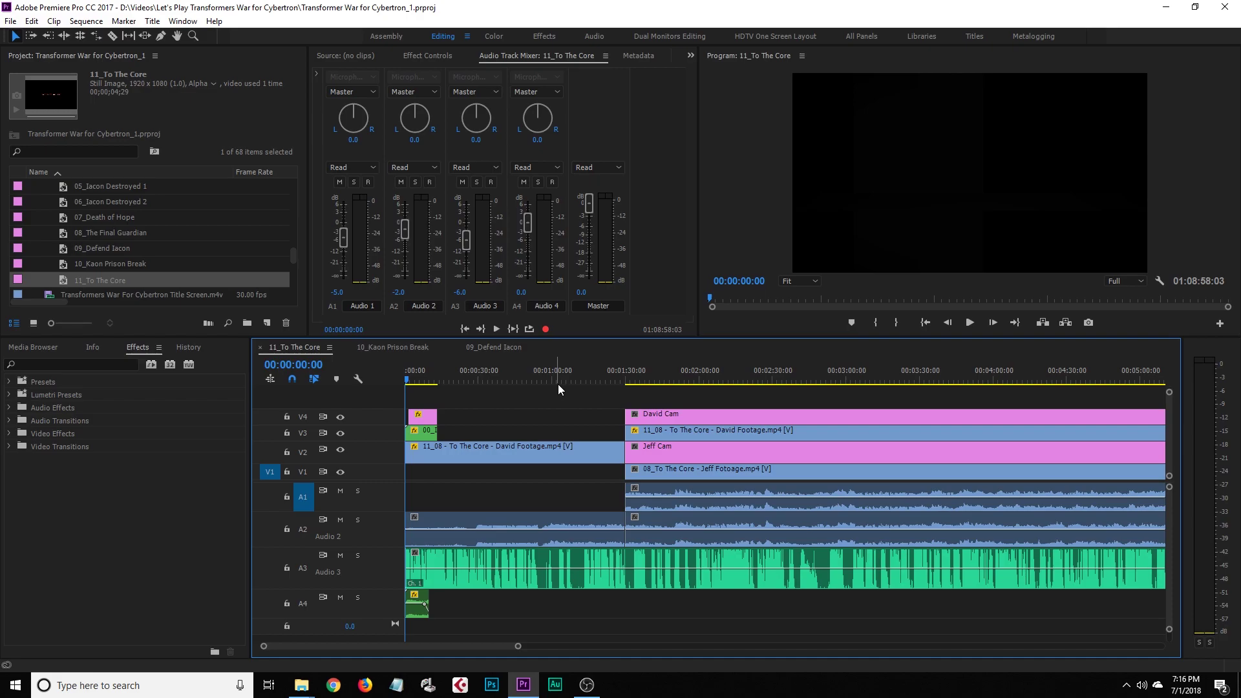
{"action": "left_click_drag", "start_coordinate": [558, 384], "coordinate": [442, 387]}
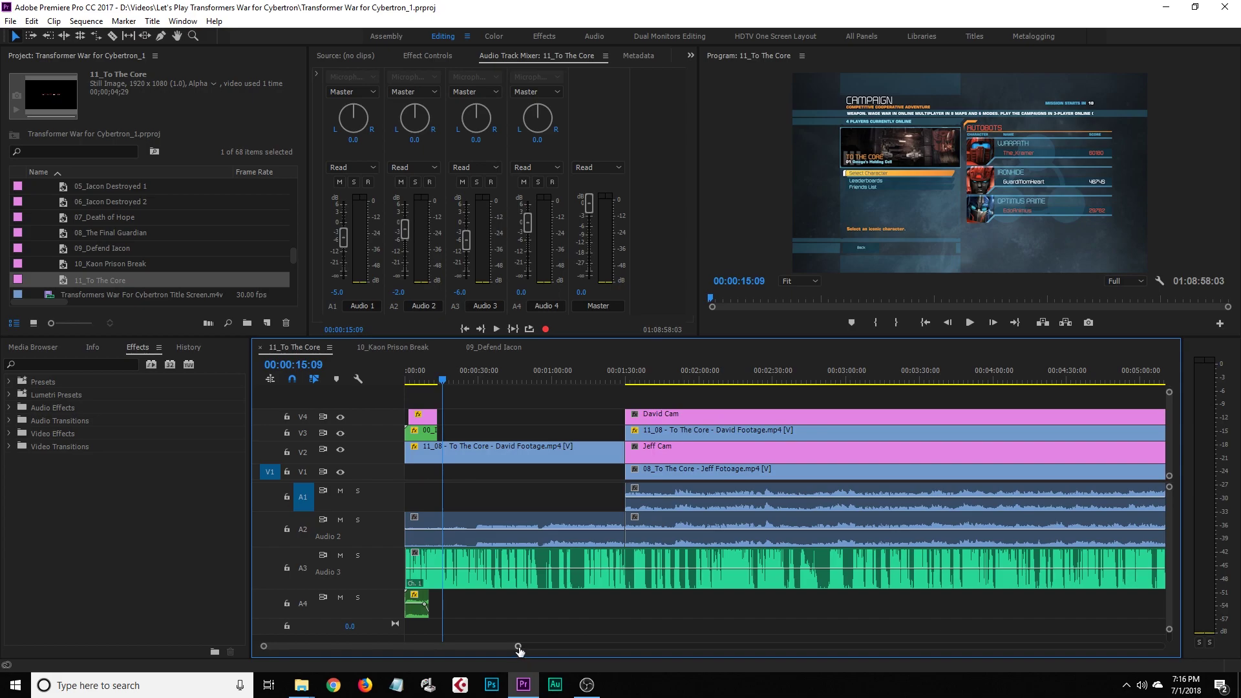
{"action": "left_click_drag", "start_coordinate": [518, 647], "coordinate": [459, 647]}
{"action": "key", "text": "space"}
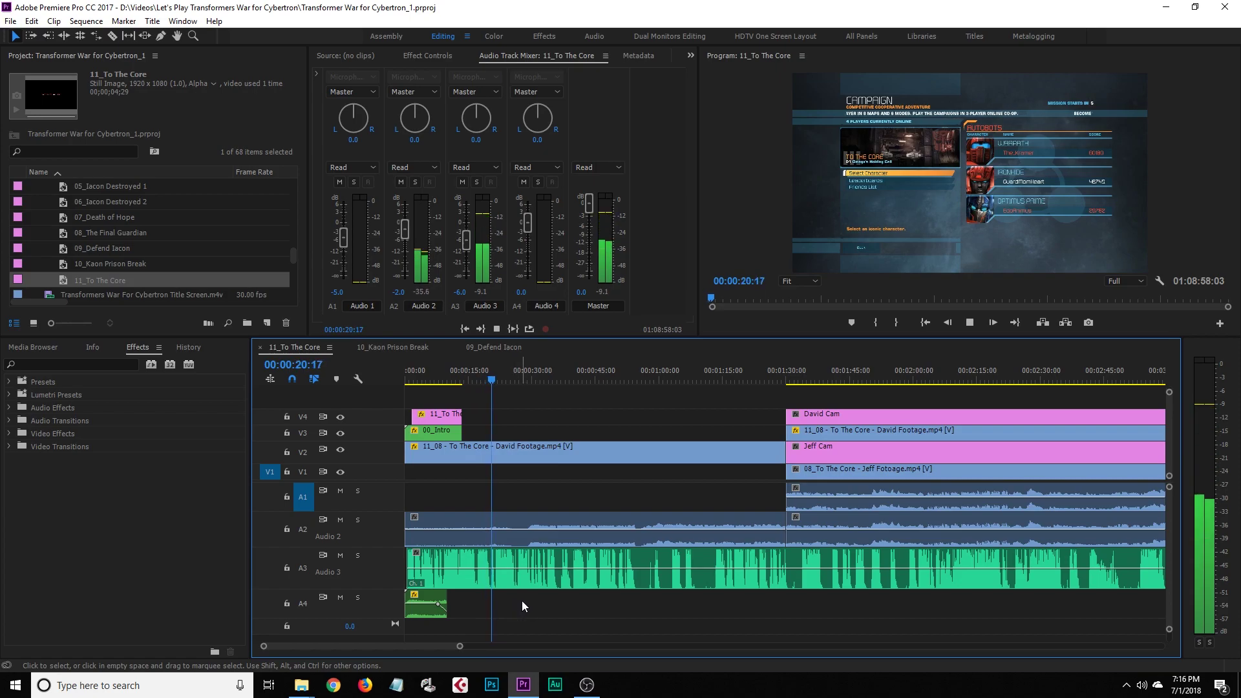
{"action": "left_click_drag", "start_coordinate": [459, 647], "coordinate": [369, 648]}
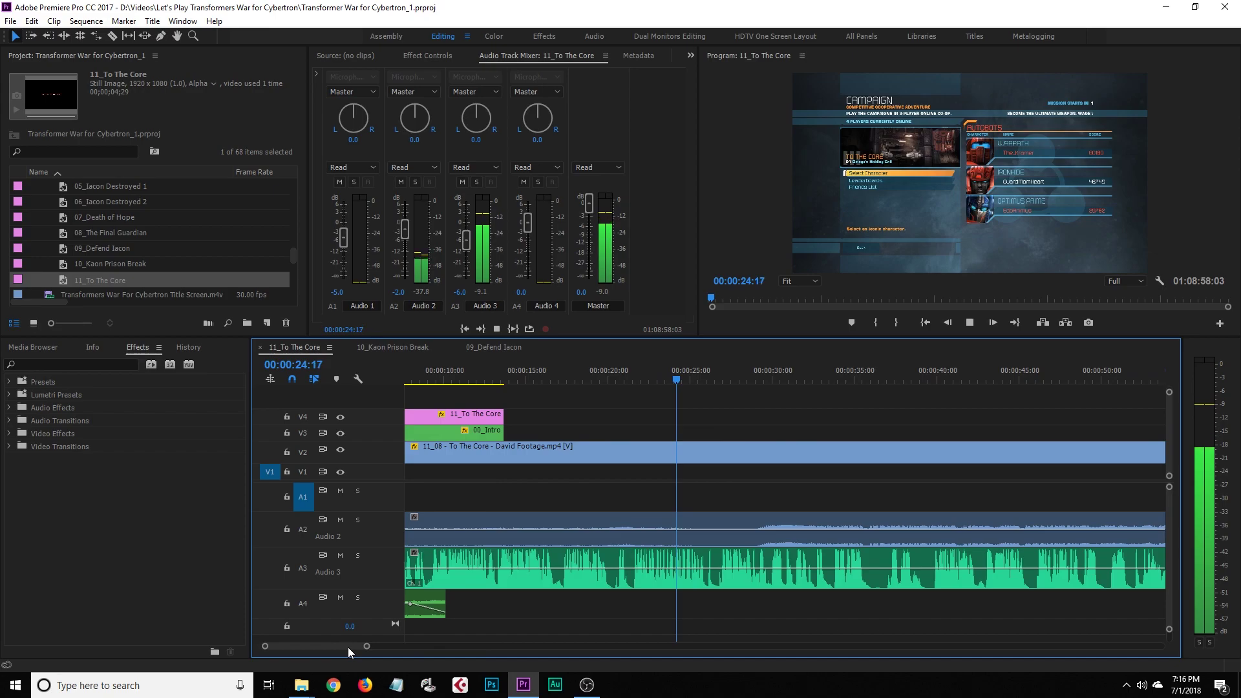
{"action": "left_click_drag", "start_coordinate": [366, 646], "coordinate": [395, 647]}
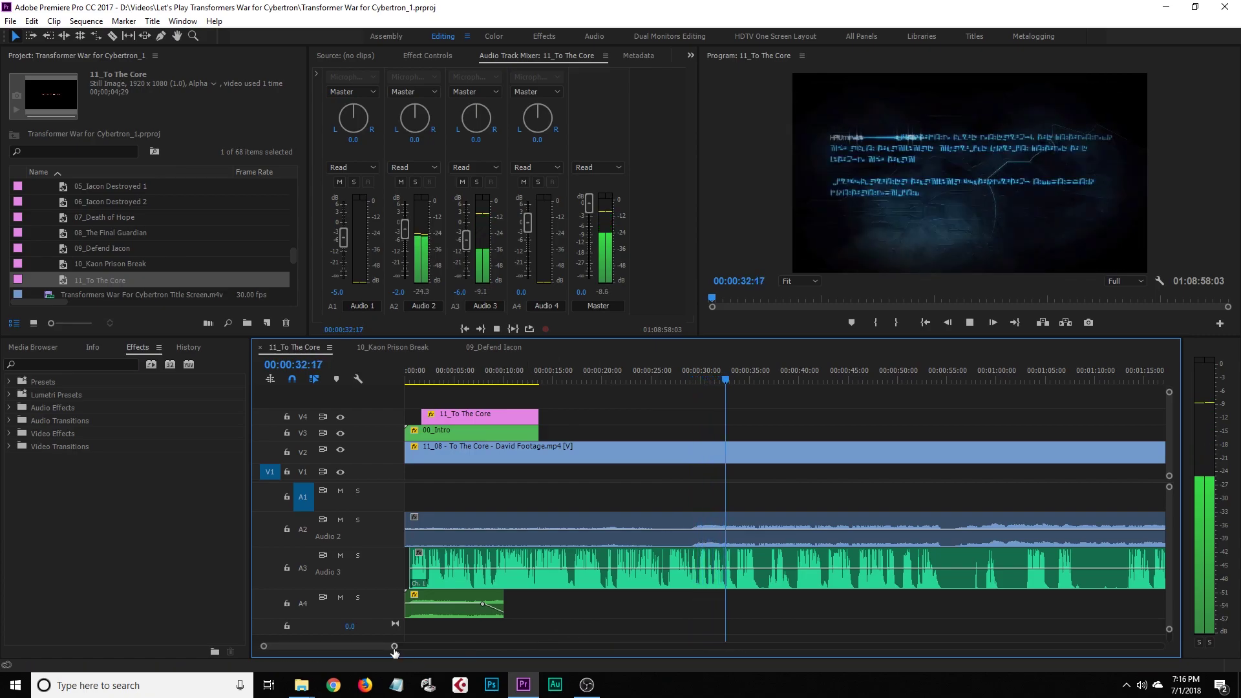
{"action": "scroll", "coordinate": [364, 647], "scroll_direction": "down", "scroll_amount": 3}
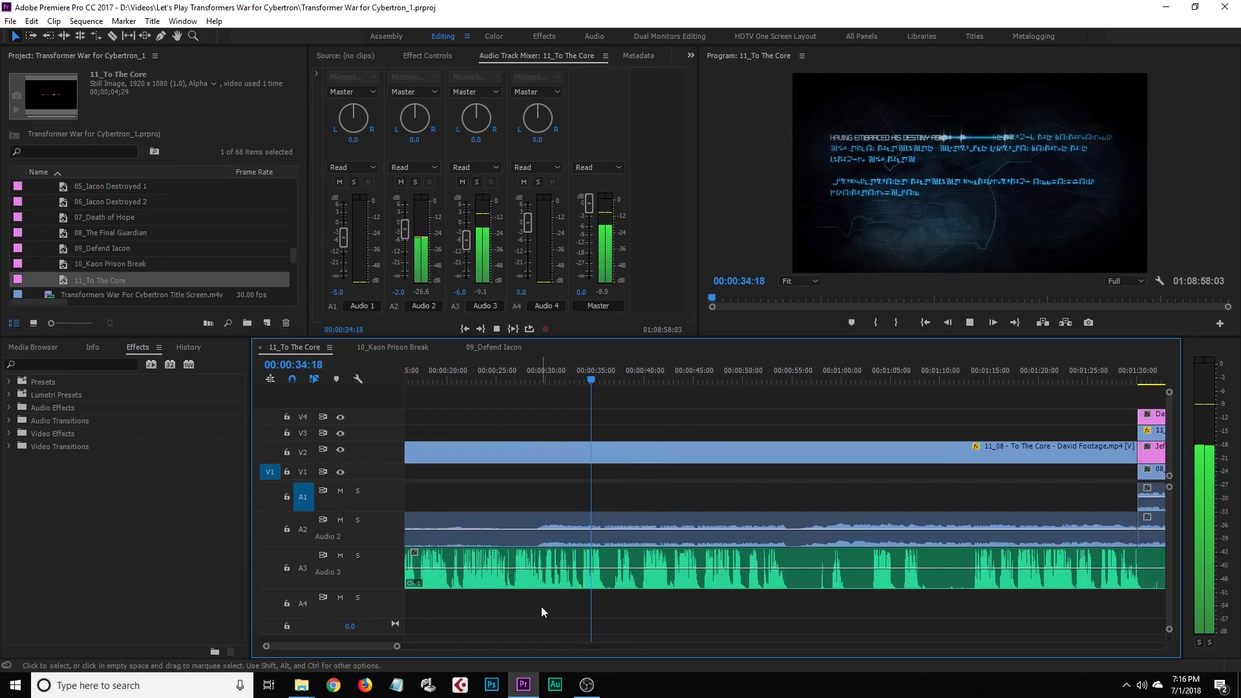
Split the commentary clip on the A3 track at 00:00:32:19 with the Razor tool
{"action": "left_click", "coordinate": [574, 381]}
{"action": "left_click_drag", "start_coordinate": [576, 381], "coordinate": [572, 384]}
{"action": "key", "text": "c"}
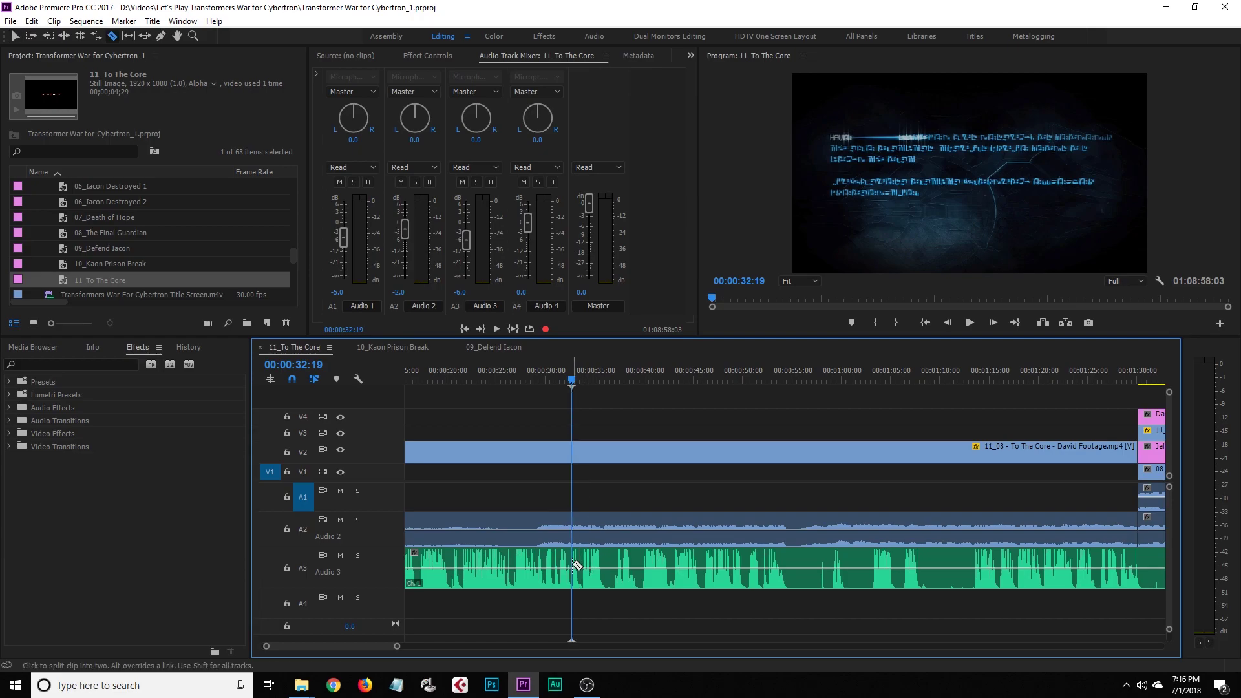
{"action": "key", "text": "v"}
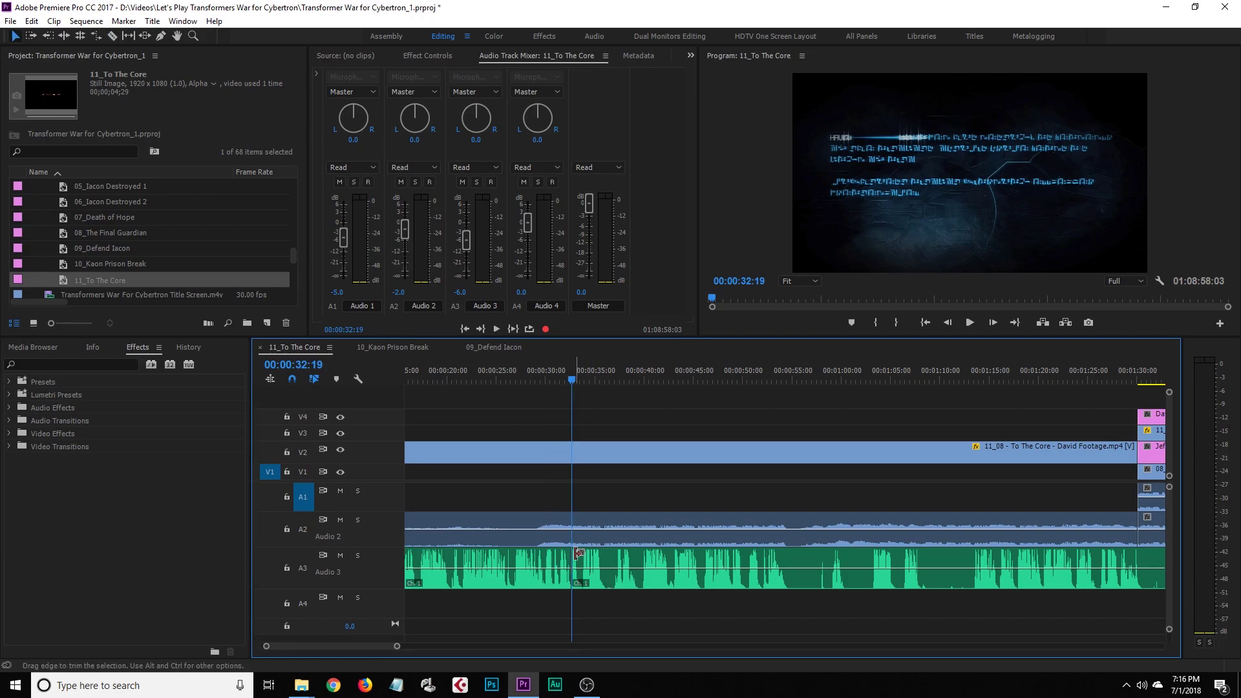
Keyframe the A2 game audio volume to rise just after 00:00:28:23, stay higher, and drop again at the end of the clip
{"action": "left_click_drag", "start_coordinate": [574, 385], "coordinate": [536, 383]}
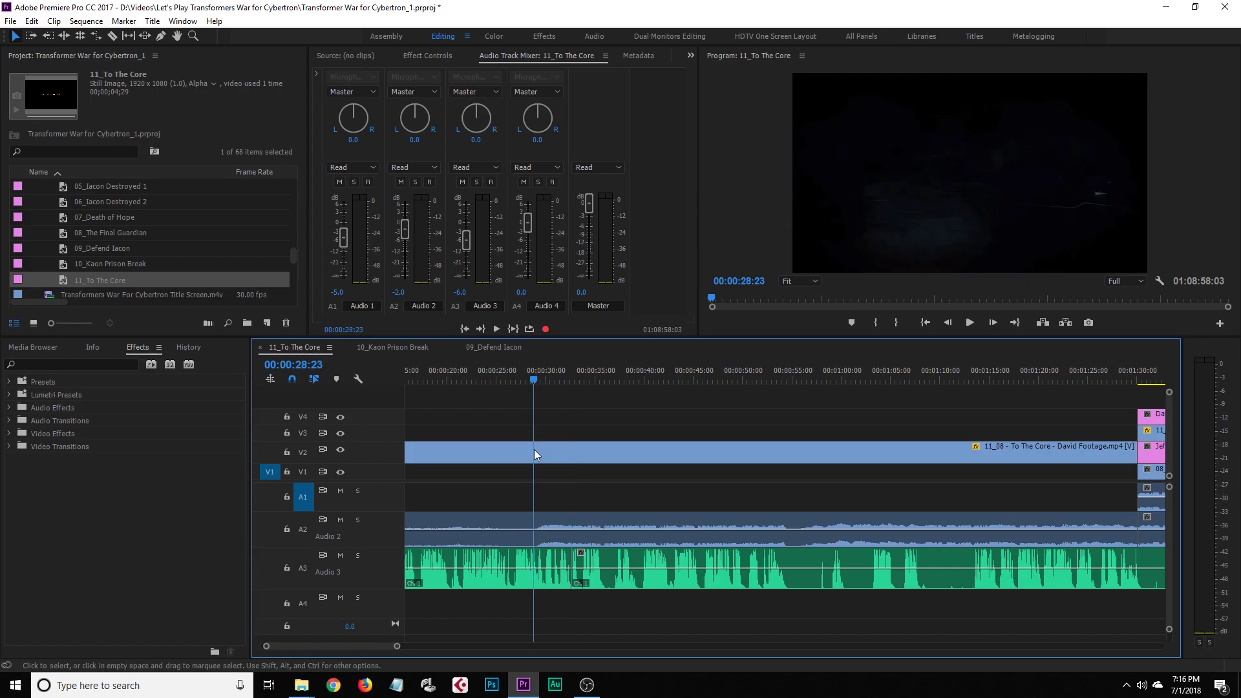
{"action": "left_click_drag", "start_coordinate": [1013, 380], "coordinate": [1119, 417]}
{"action": "left_click", "coordinate": [1127, 542]}
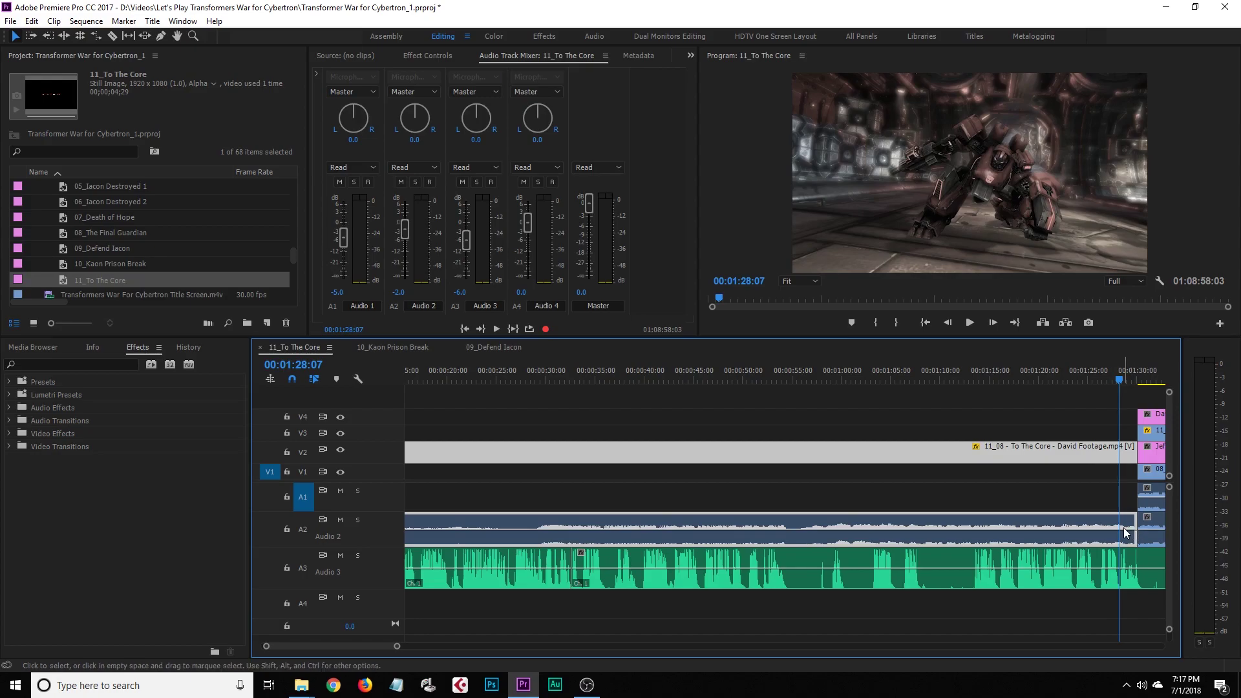
{"action": "left_click", "coordinate": [535, 531], "text": "ctrl"}
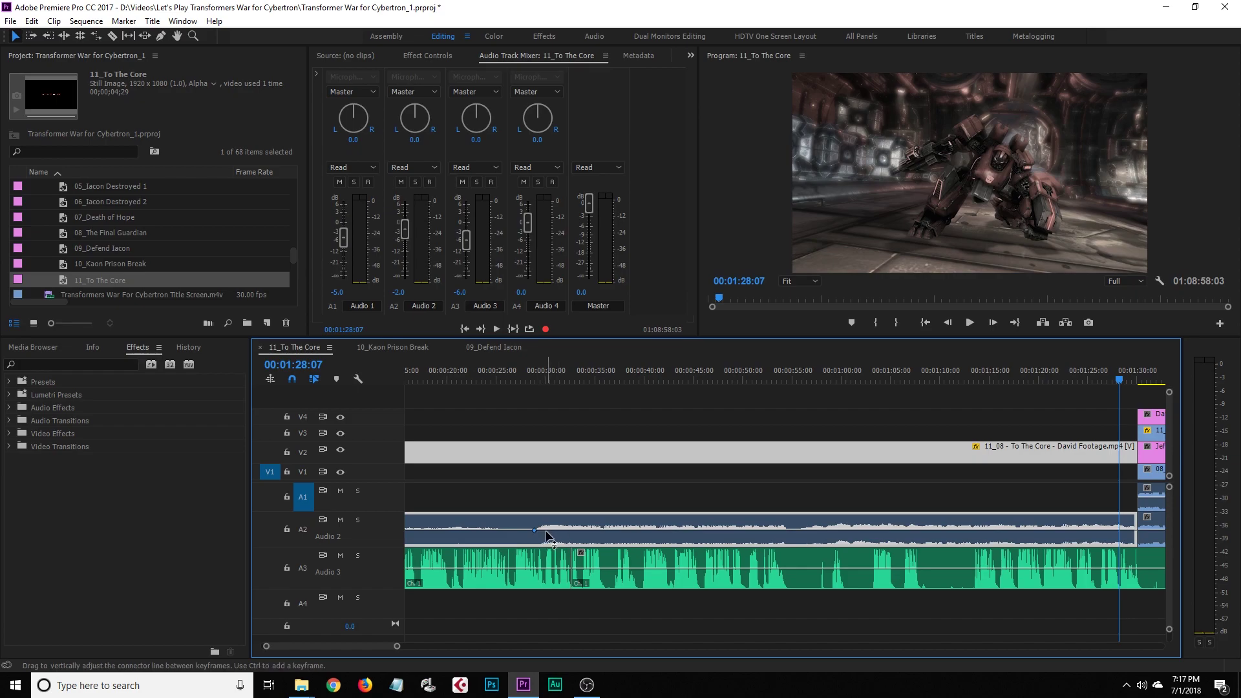
{"action": "left_click", "coordinate": [547, 531], "text": "ctrl"}
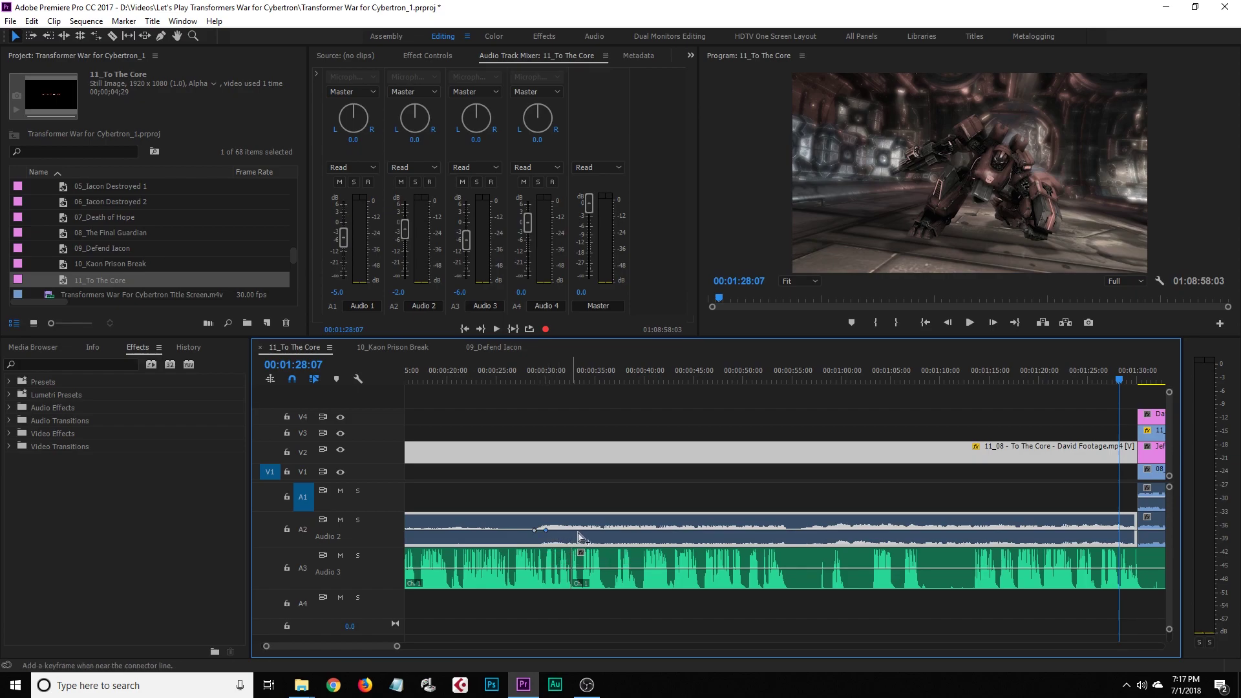
{"action": "left_click", "coordinate": [1134, 530], "text": "ctrl"}
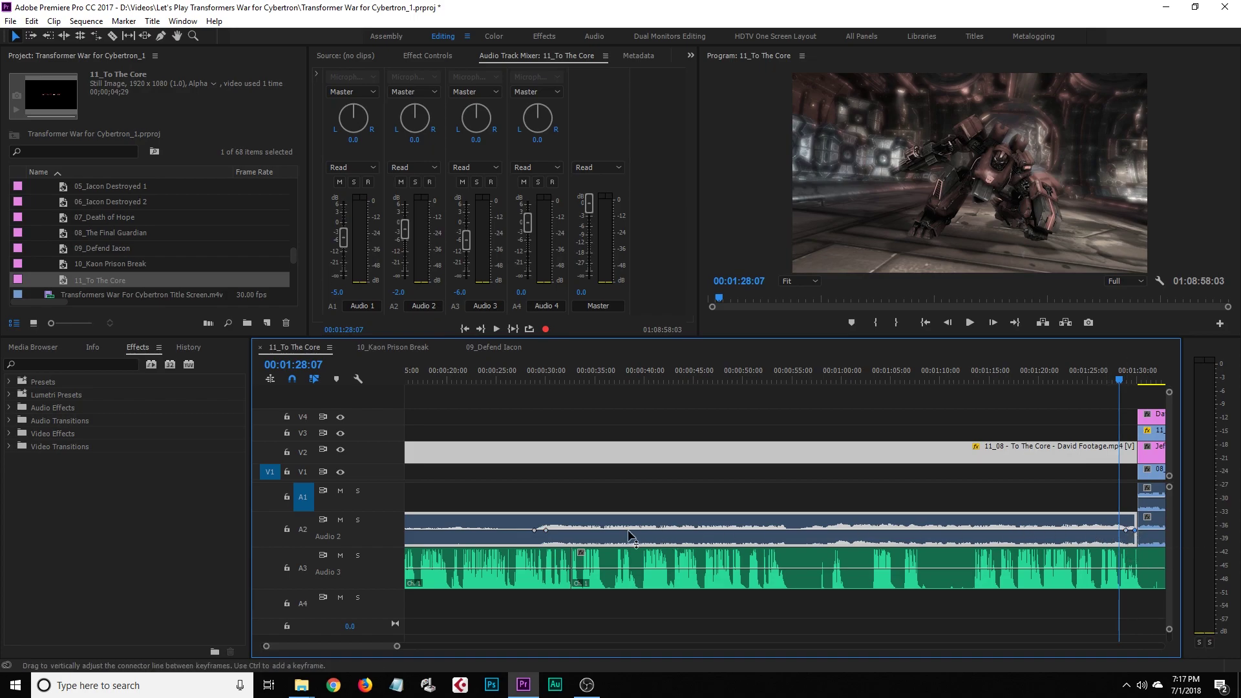
{"action": "left_click_drag", "start_coordinate": [599, 529], "coordinate": [598, 519]}
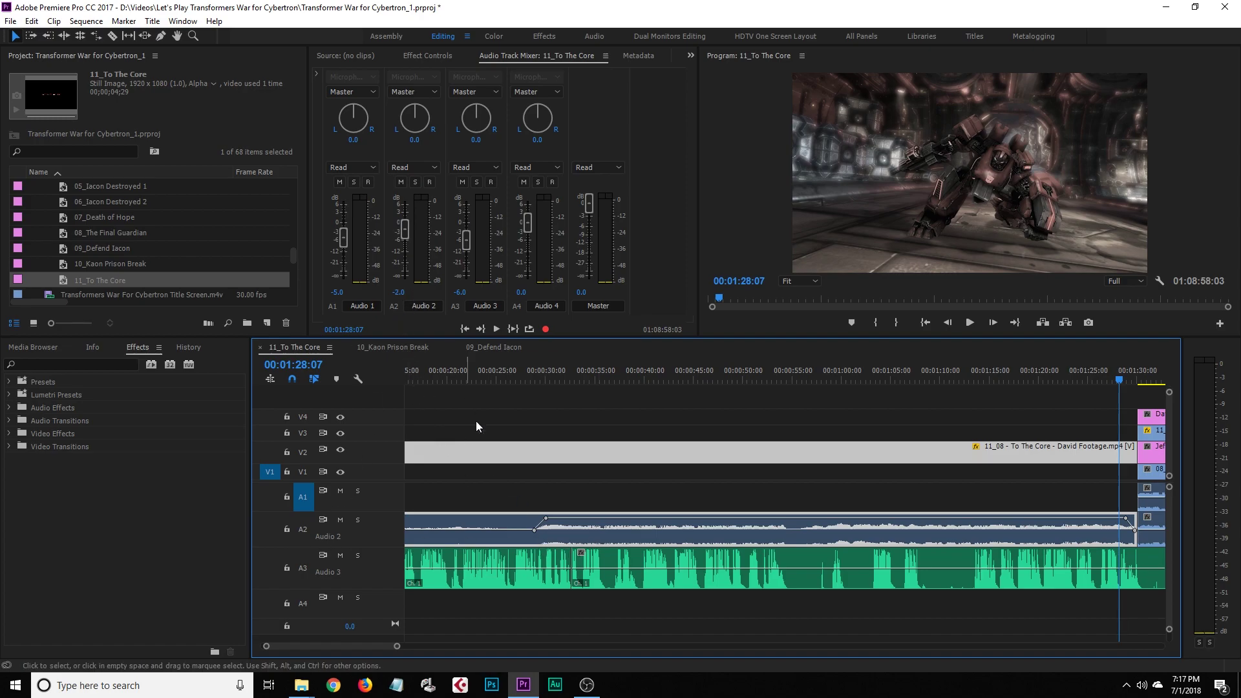
Play the section with the raised A2 volume from 00:00:28:21 and stop at 00:00:38:16
{"action": "left_click", "coordinate": [564, 497]}
{"action": "left_click_drag", "start_coordinate": [545, 443], "coordinate": [549, 484]}
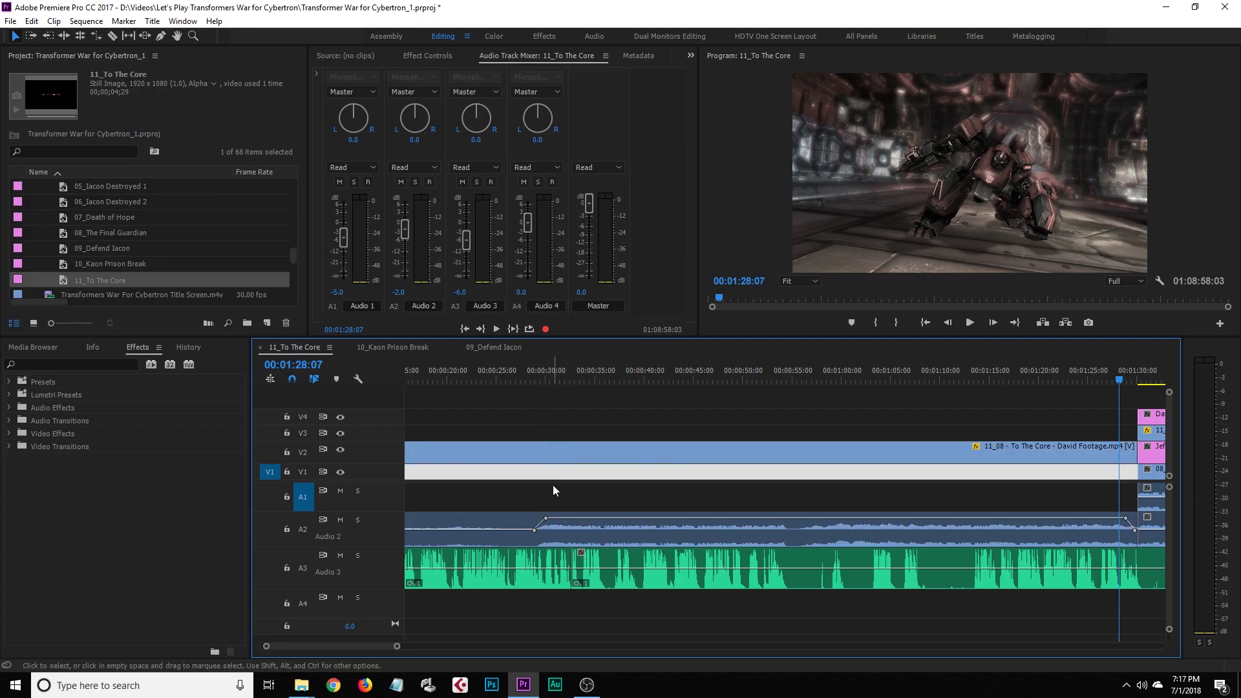
{"action": "left_click", "coordinate": [547, 479]}
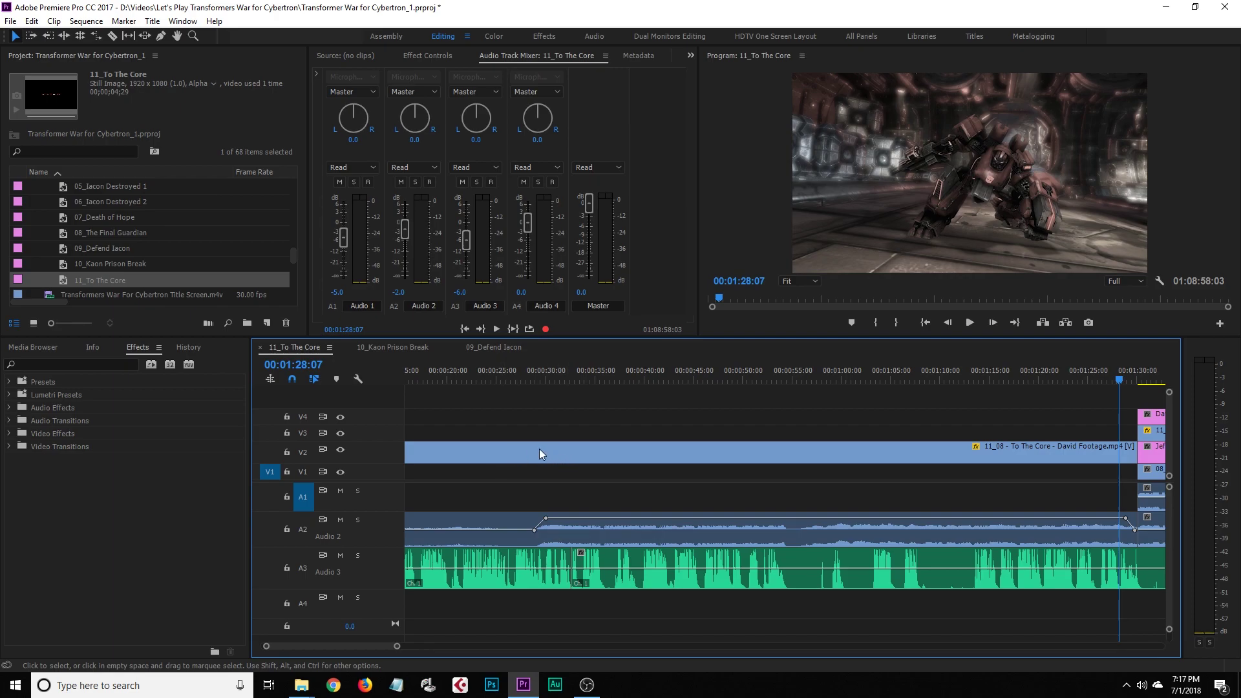
{"action": "left_click_drag", "start_coordinate": [538, 379], "coordinate": [534, 381]}
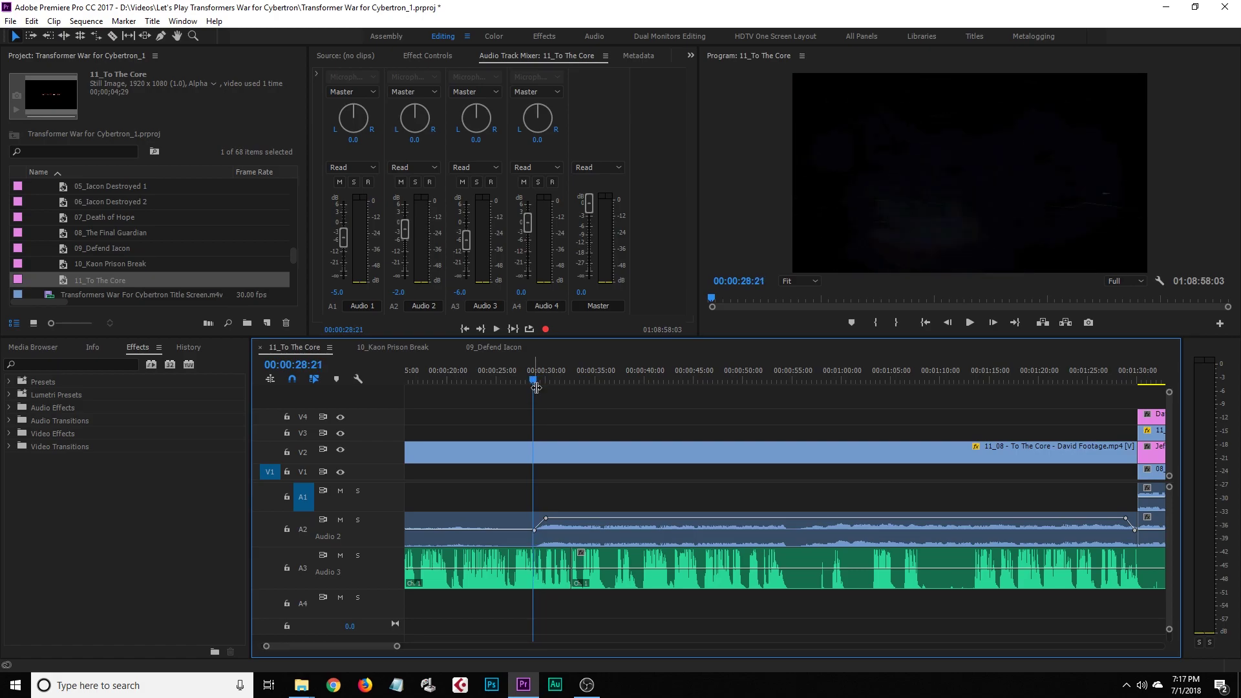
{"action": "key", "text": "space"}
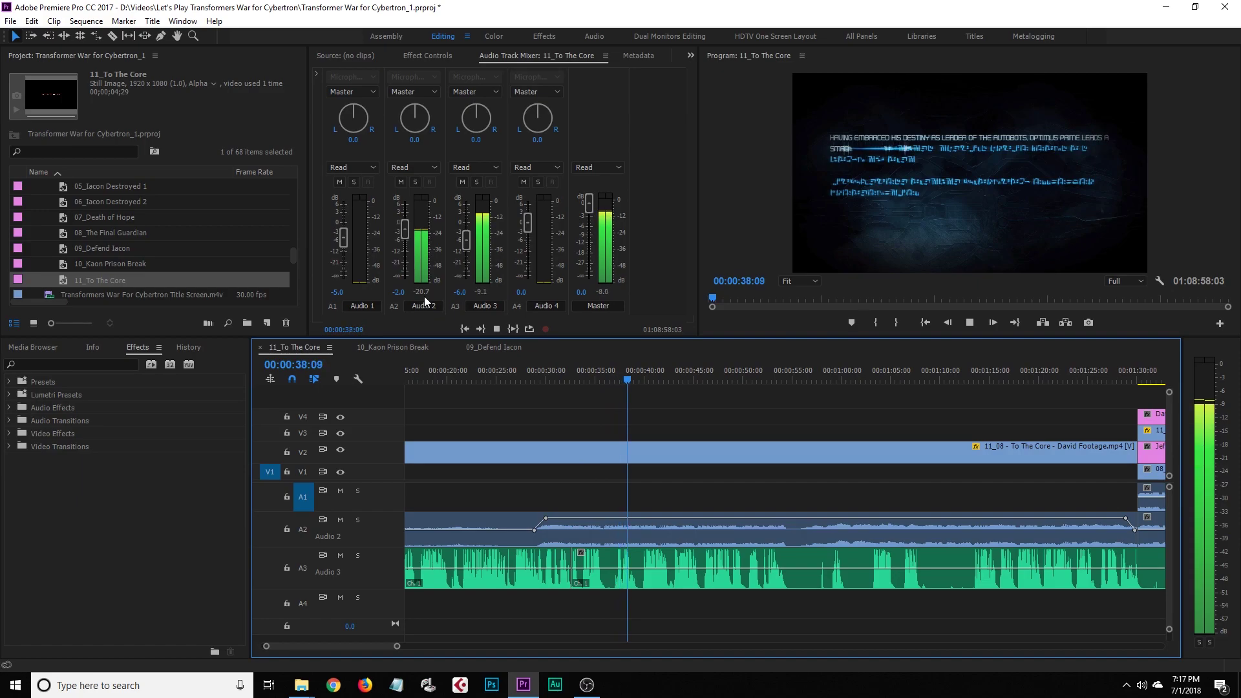
{"action": "key", "text": "space"}
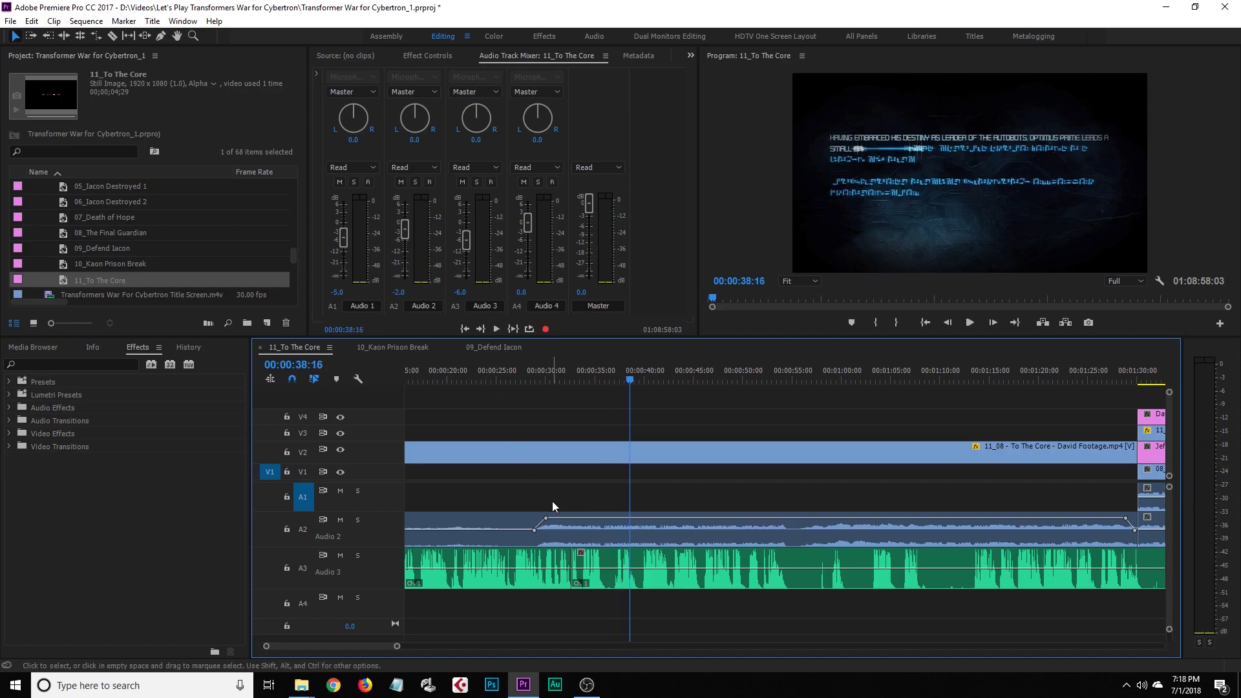
Split the linked V2 and A2 David Footage clip at the first volume keyframe with the Razor tool
{"action": "key", "text": "c"}
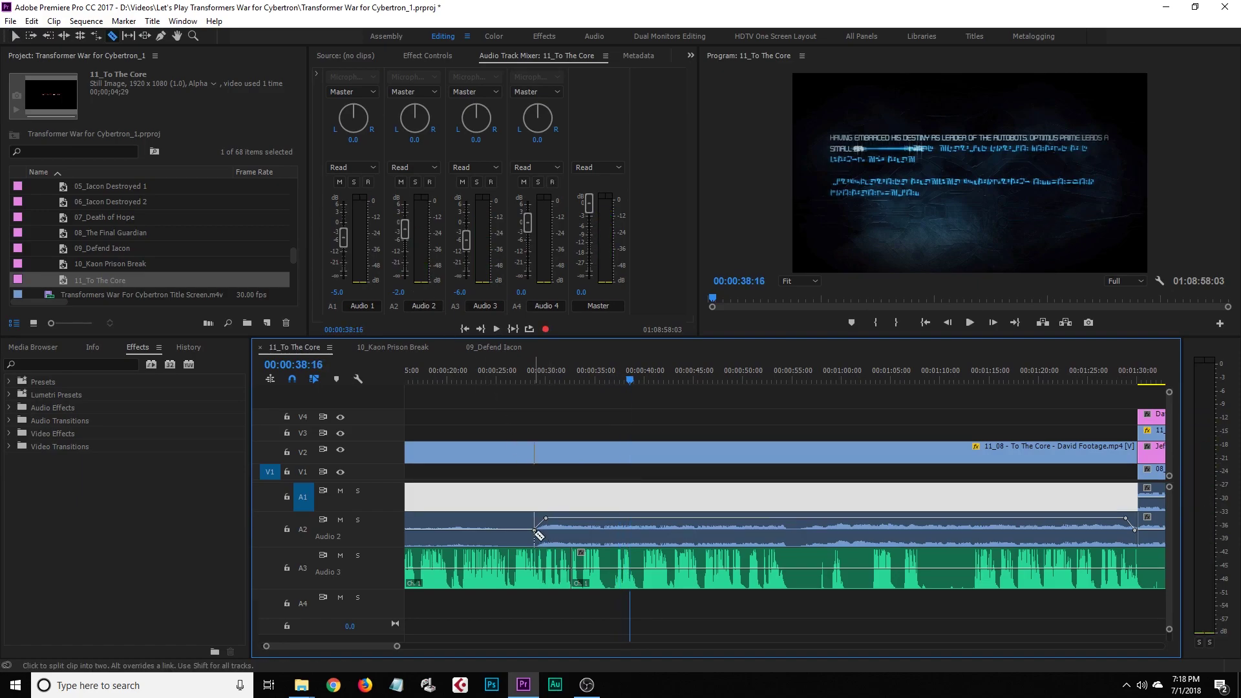
{"action": "left_click", "coordinate": [538, 535]}
{"action": "key", "text": "v"}
Adjust the audio gain of the split-off second part of the A2 clip and play a few seconds of it
{"action": "left_click", "coordinate": [1024, 544]}
{"action": "right_click", "coordinate": [987, 541]}
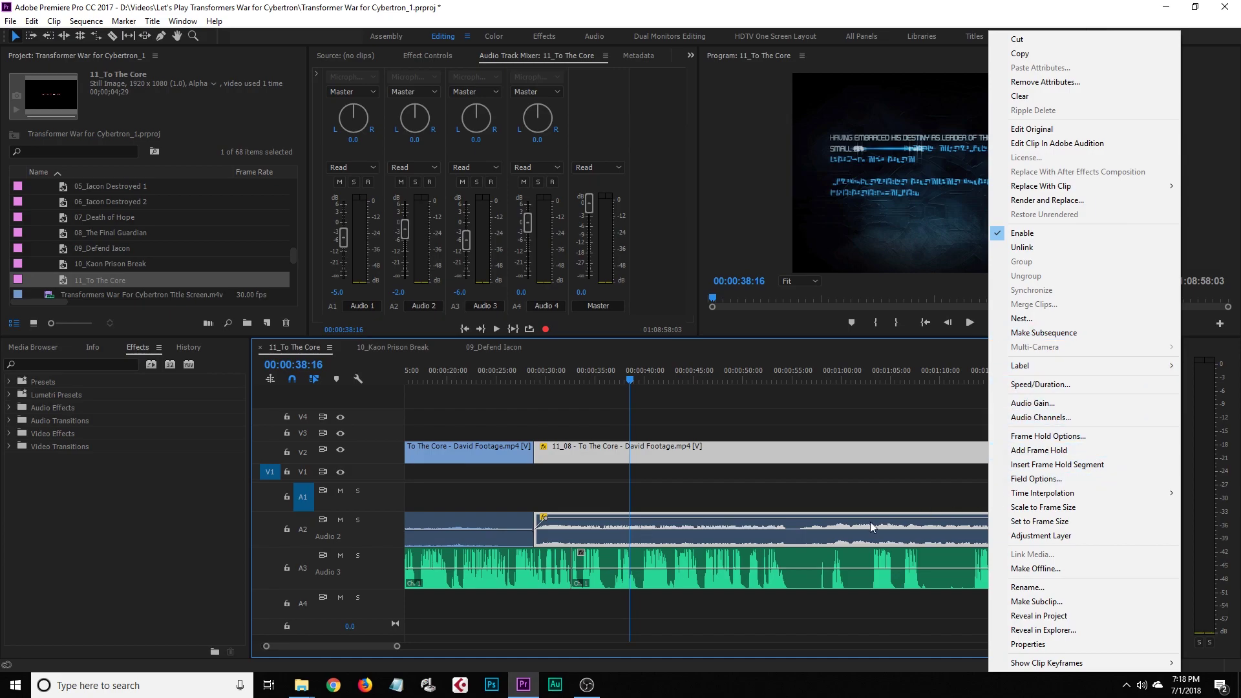
{"action": "left_click", "coordinate": [561, 525]}
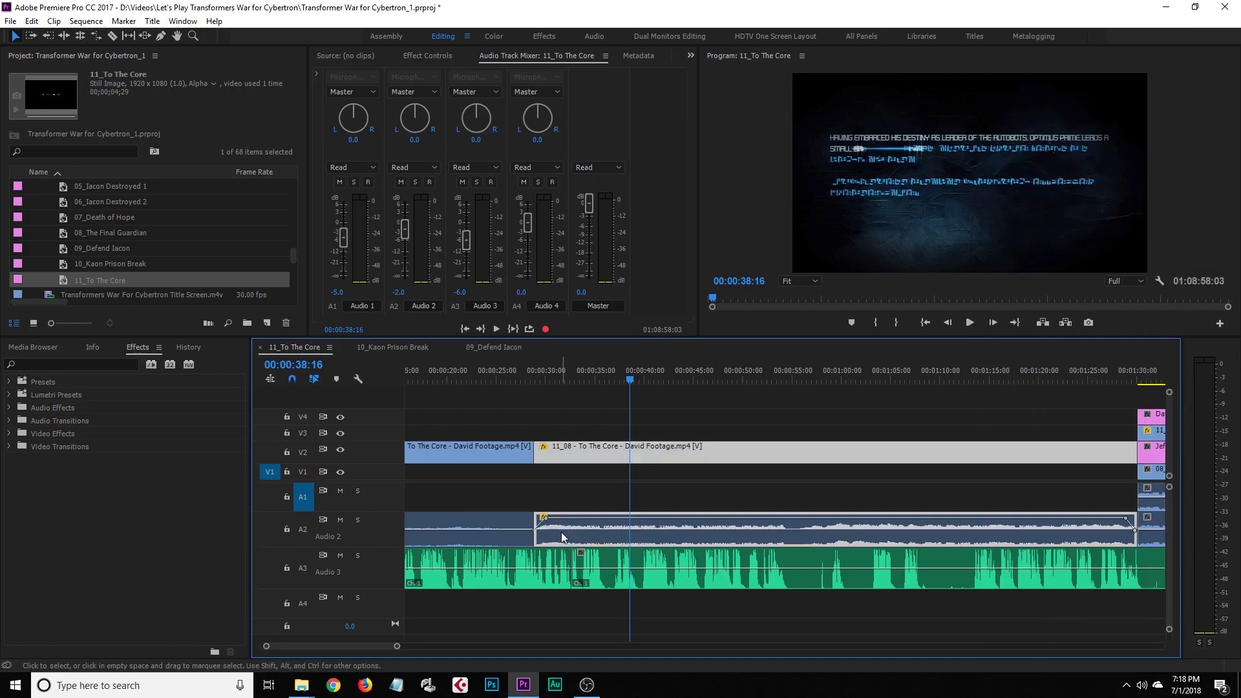
{"action": "right_click", "coordinate": [805, 540]}
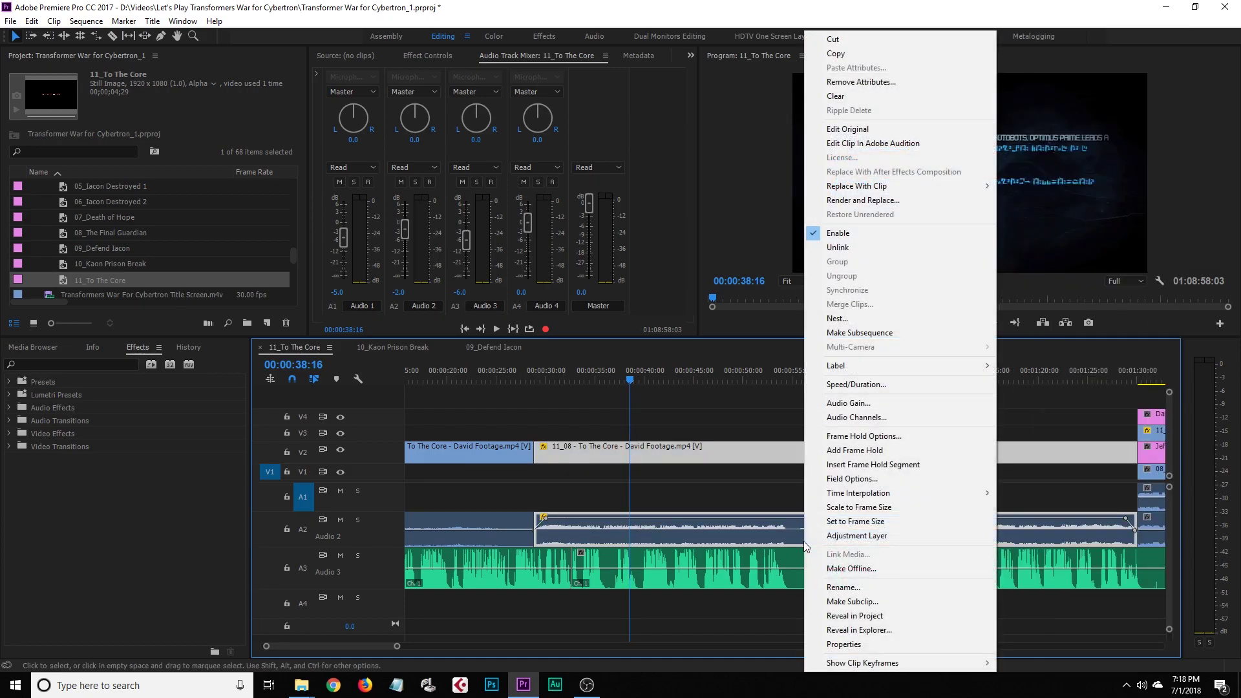
{"action": "left_click", "coordinate": [850, 404]}
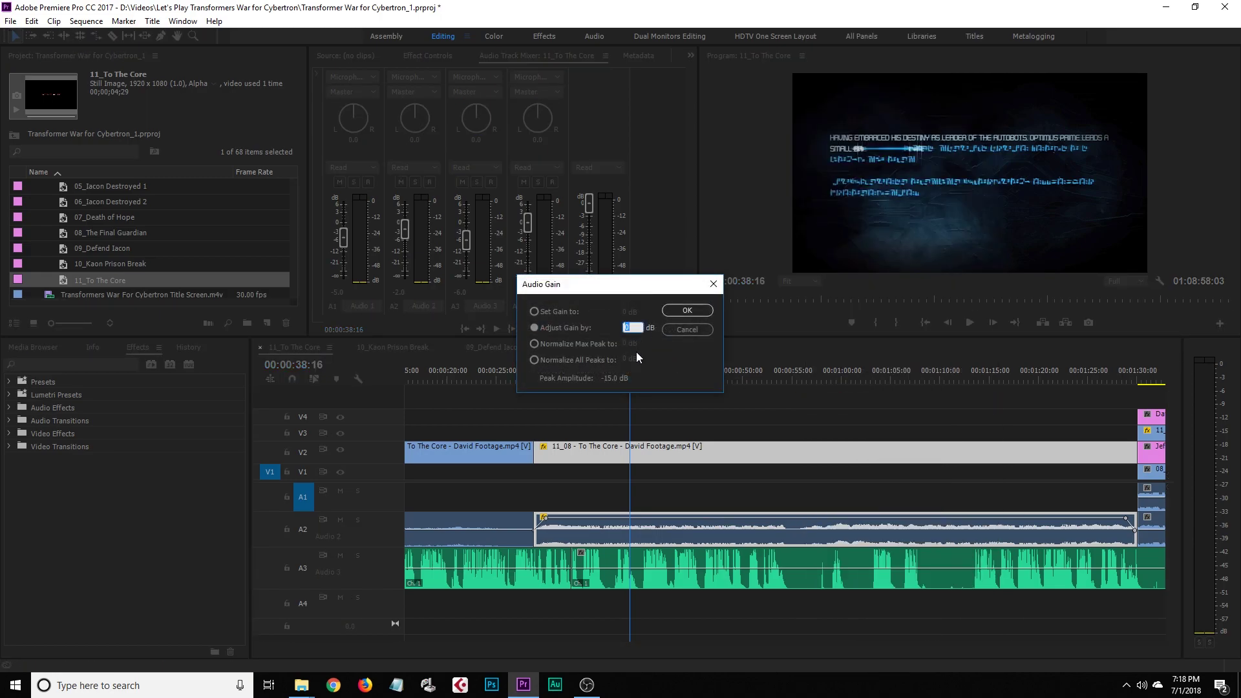
{"action": "left_click", "coordinate": [687, 311]}
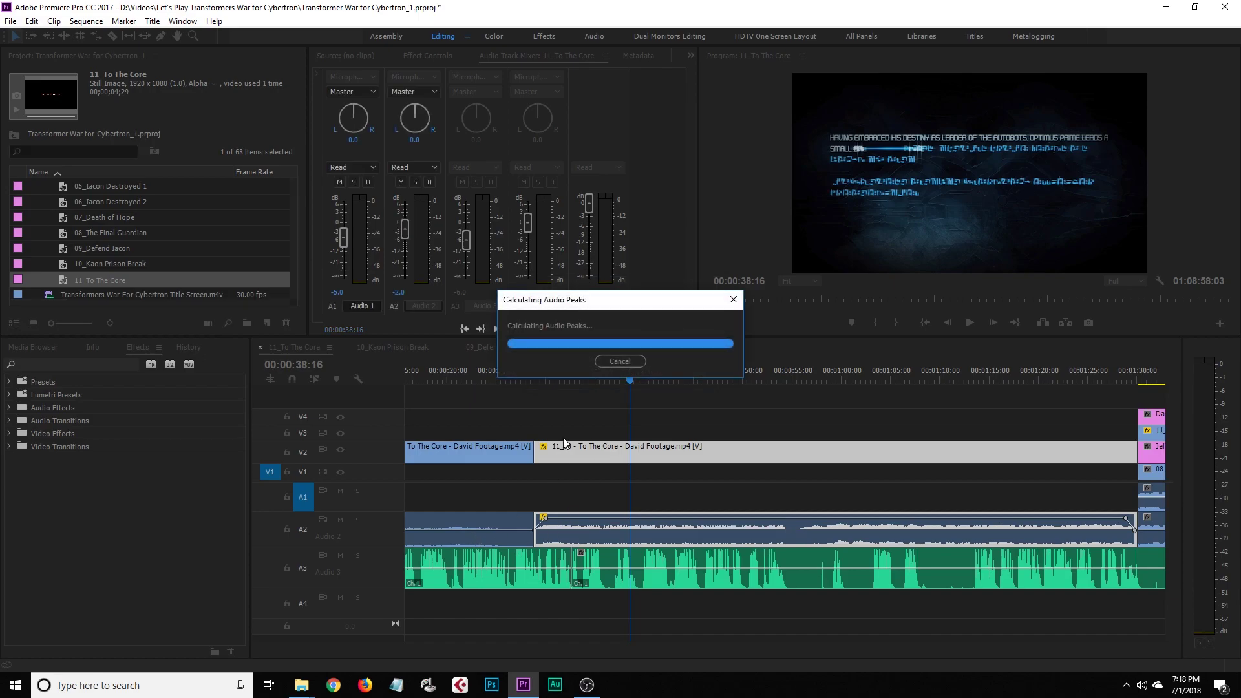
{"action": "key", "text": "space"}
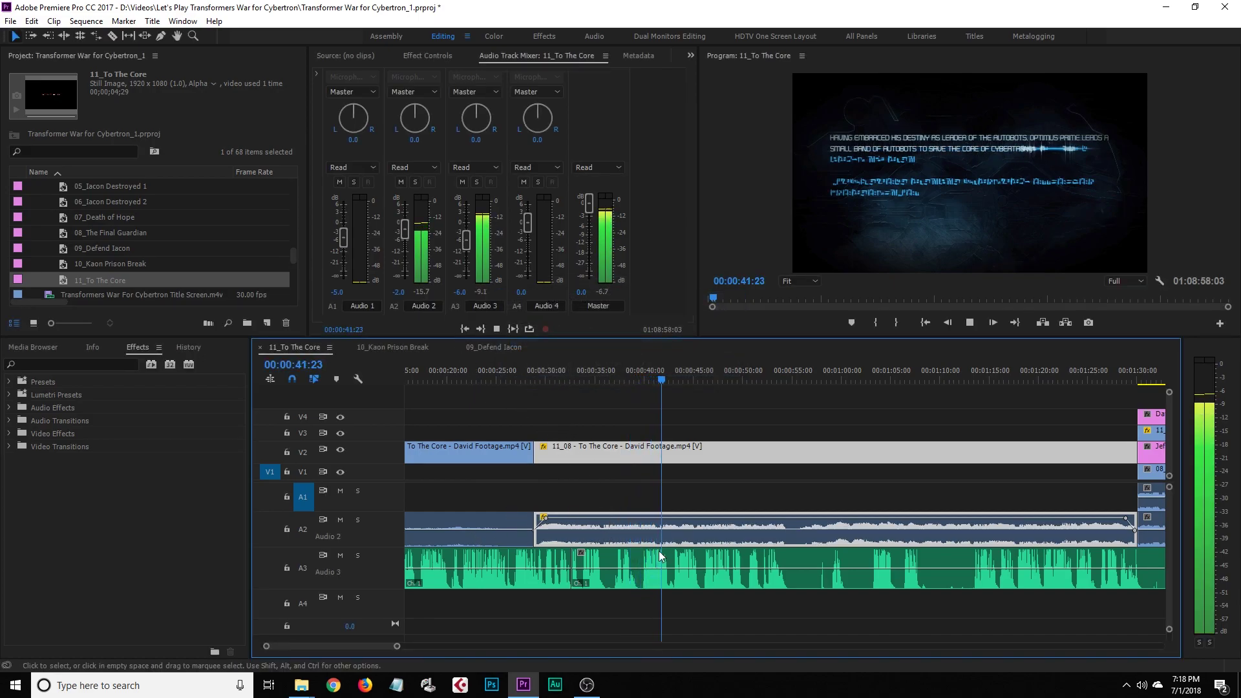
{"action": "key", "text": "space"}
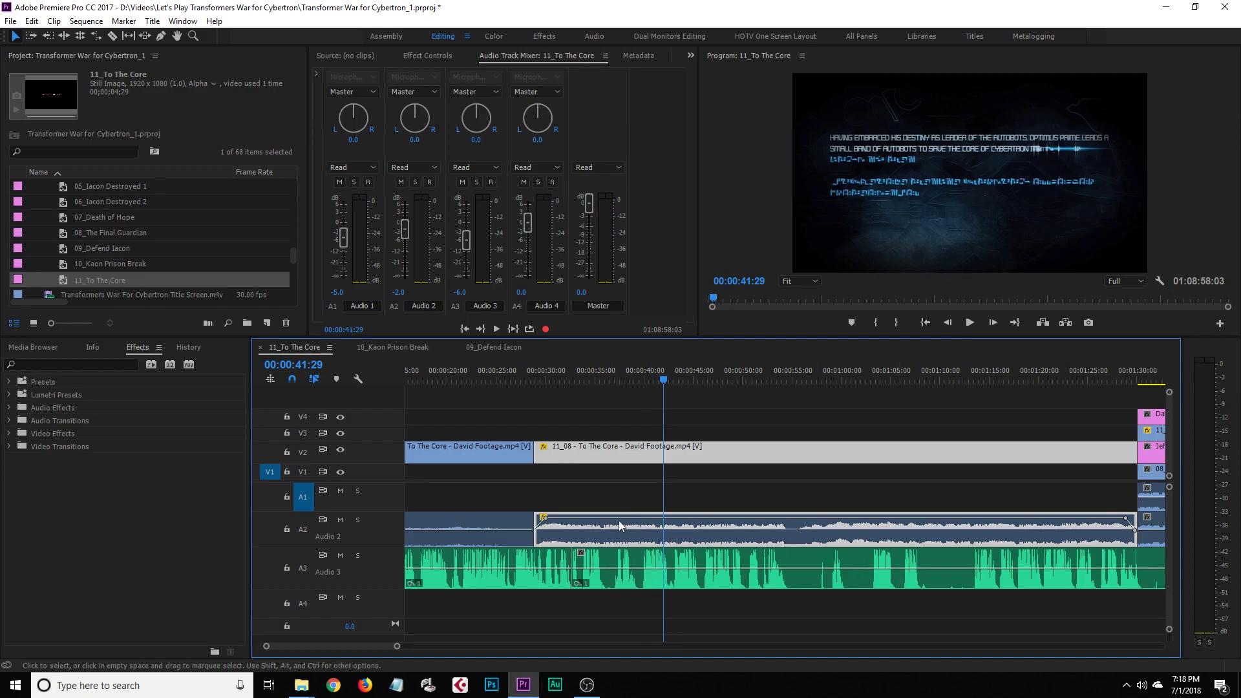
Mute the Audio 2 track and restart playback from about 00:00:37
{"action": "left_click", "coordinate": [341, 521]}
{"action": "left_click_drag", "start_coordinate": [645, 380], "coordinate": [618, 379]}
{"action": "key", "text": "space"}
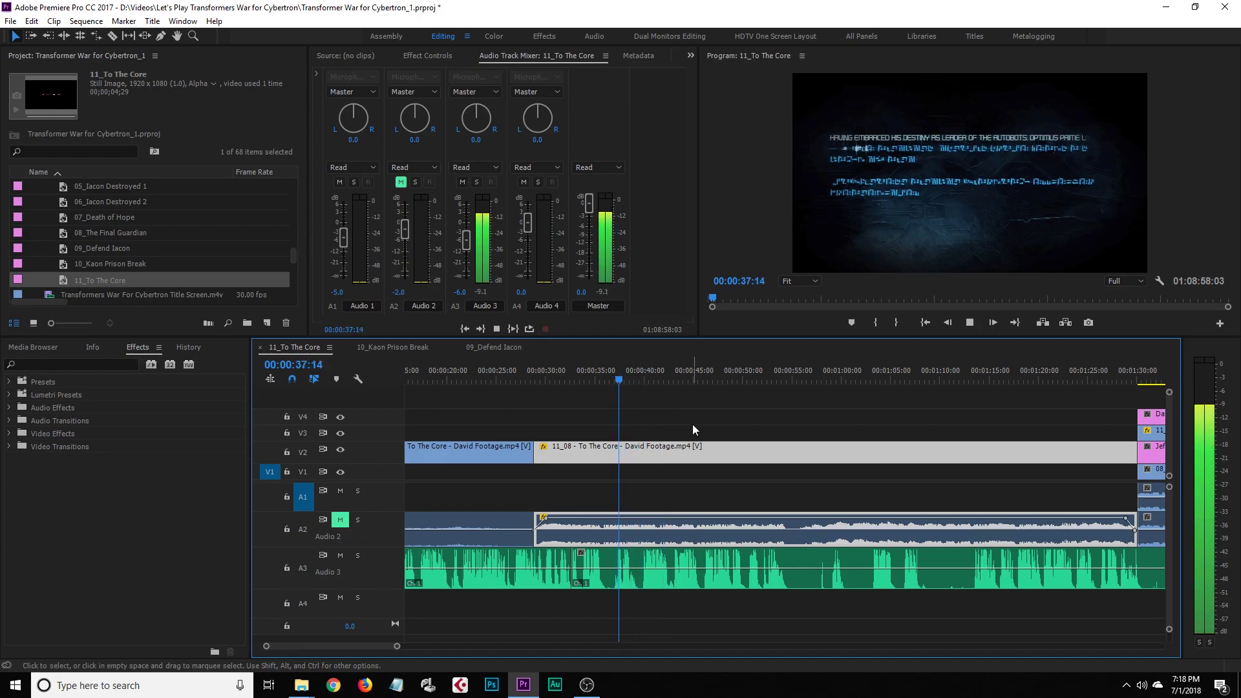
Skip through the playback with Audio 2 muted to examine the A3 commentary up to the start of the David Cam and Jeff Cam section
{"action": "left_click", "coordinate": [693, 429]}
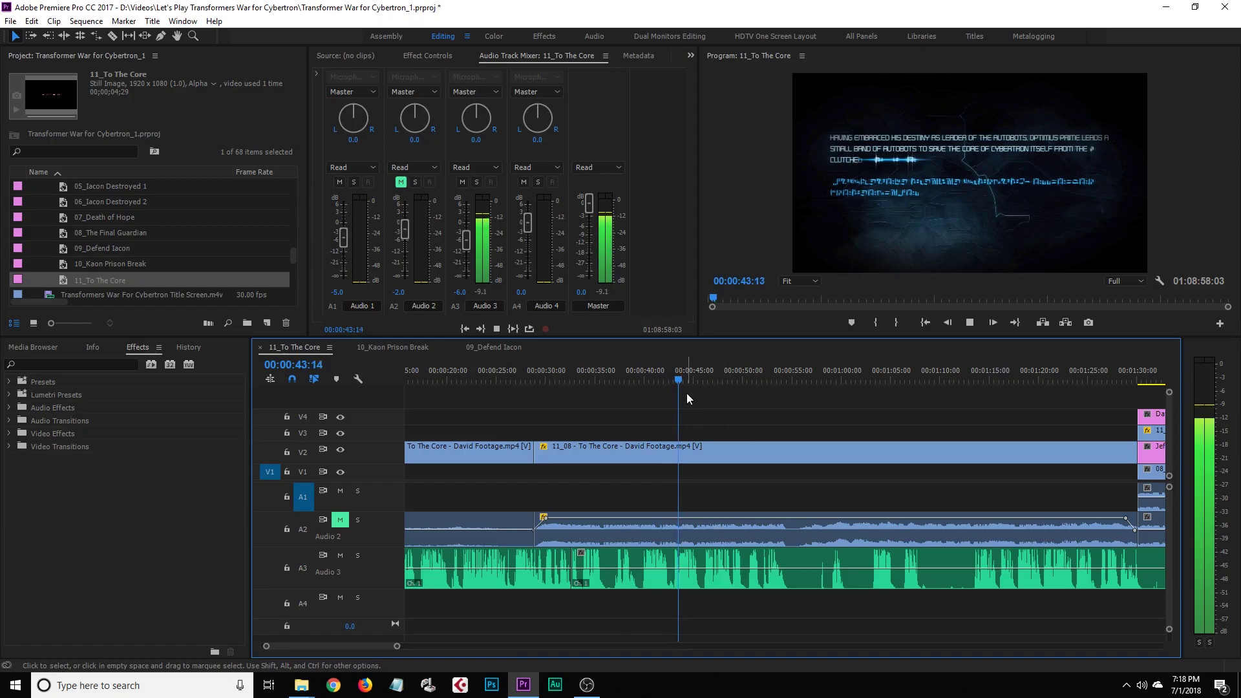
{"action": "left_click", "coordinate": [716, 384]}
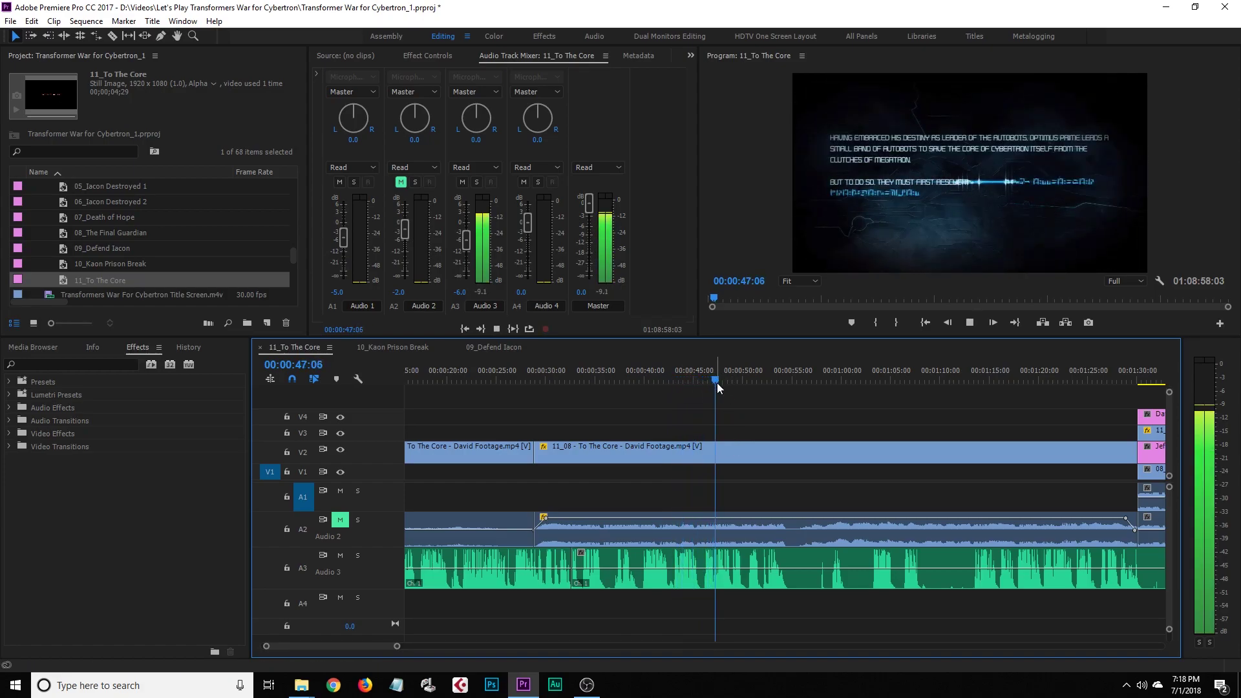
{"action": "left_click", "coordinate": [745, 382]}
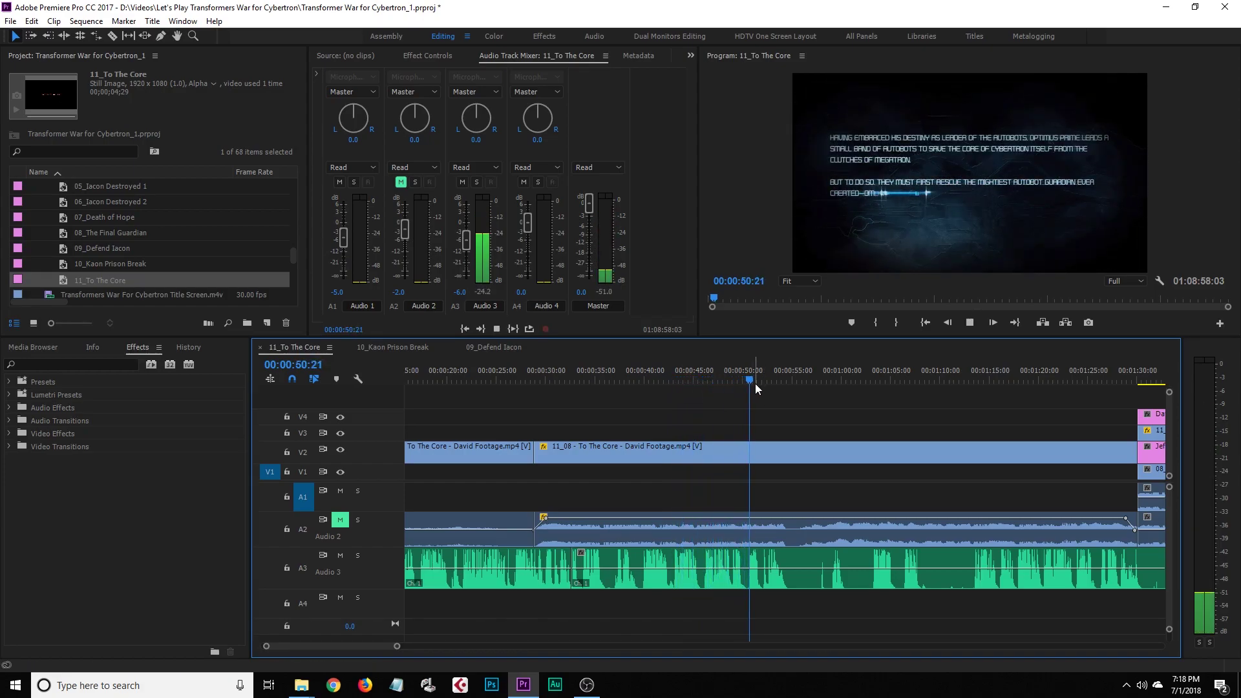
{"action": "left_click", "coordinate": [766, 381]}
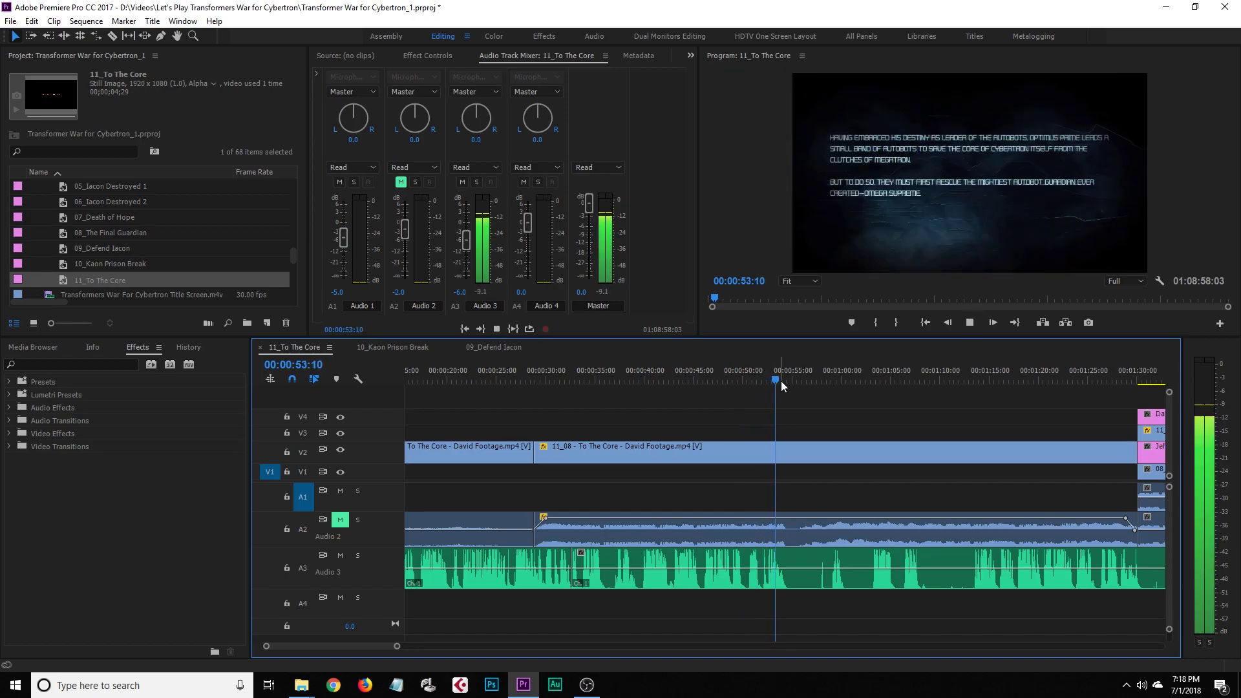
{"action": "left_click", "coordinate": [837, 383]}
{"action": "left_click", "coordinate": [848, 382]}
{"action": "left_click", "coordinate": [869, 383]}
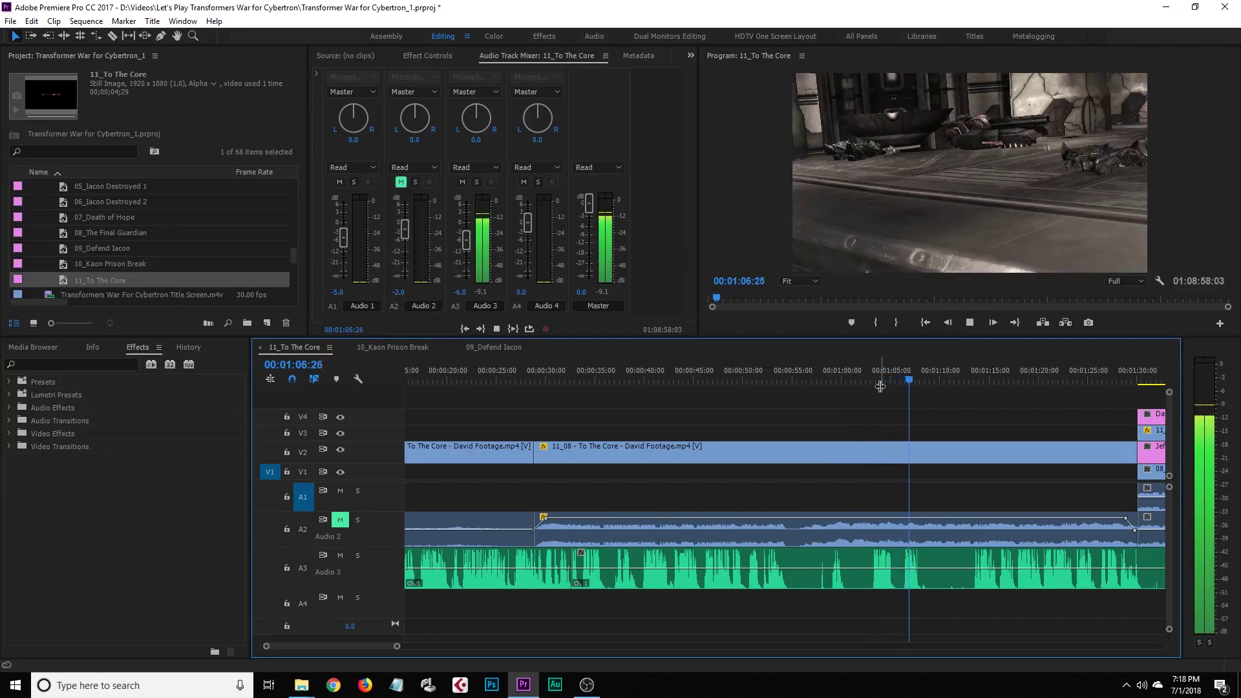
{"action": "left_click_drag", "start_coordinate": [941, 383], "coordinate": [966, 382]}
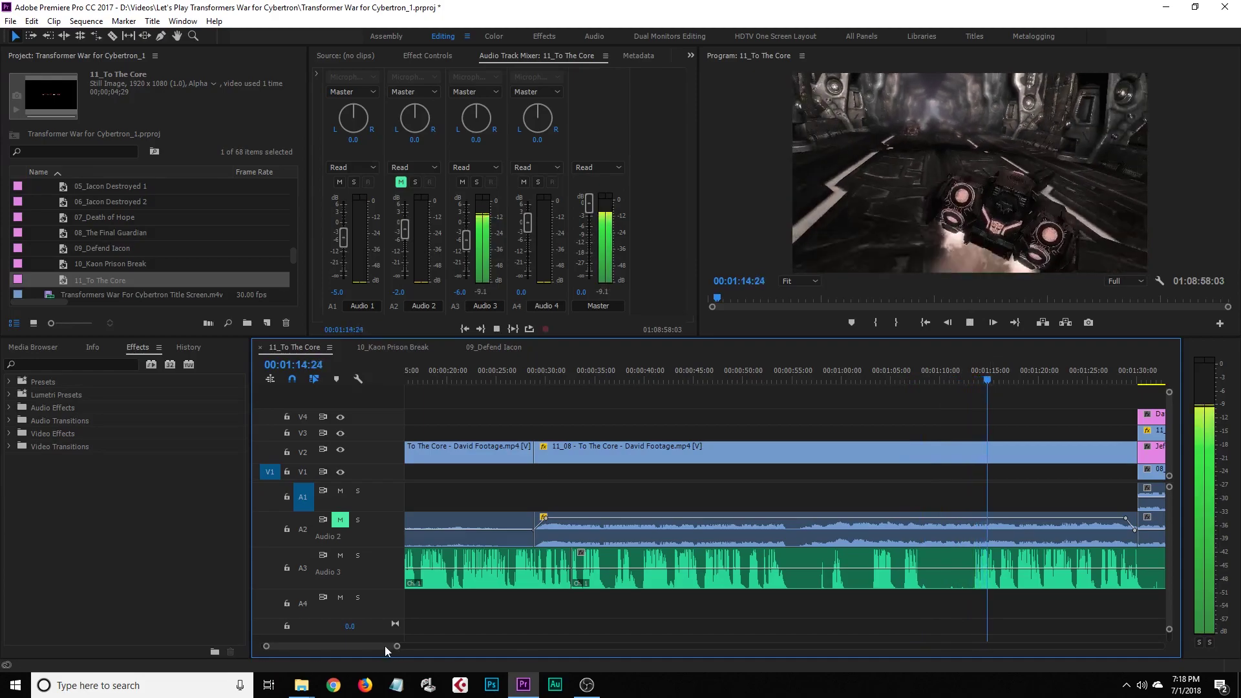
{"action": "left_click_drag", "start_coordinate": [385, 646], "coordinate": [386, 645]}
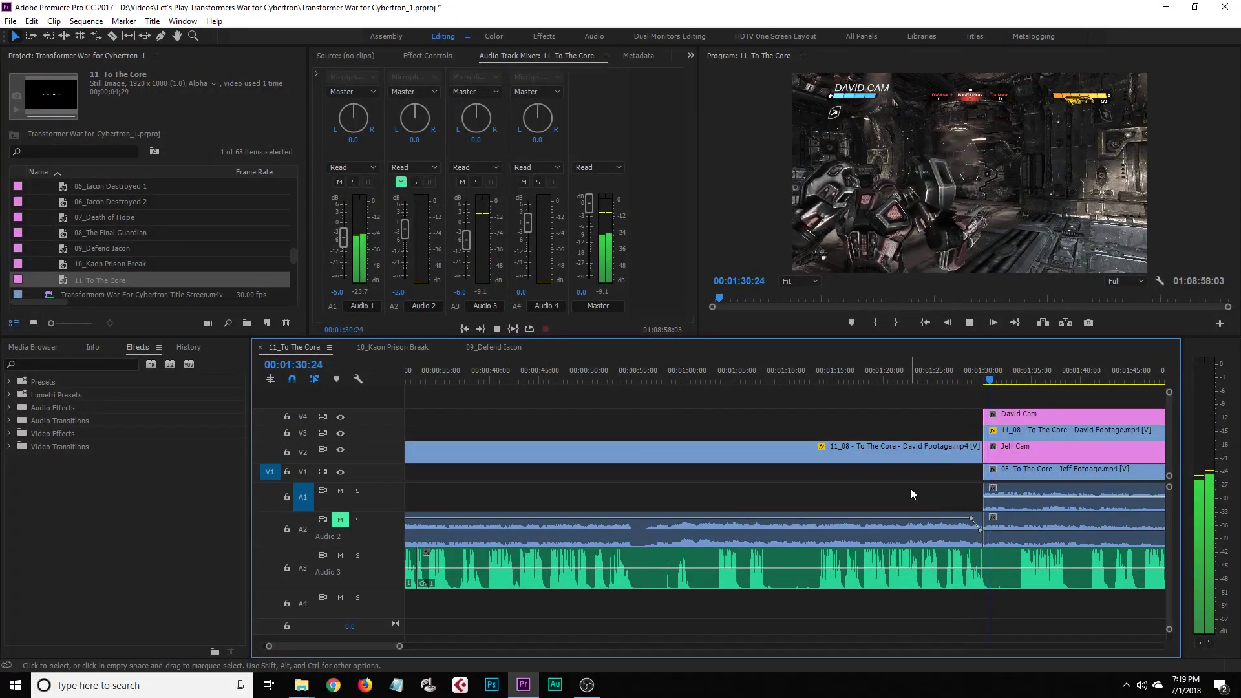
Stop playback and split the A3 commentary clip at 00:01:13:06
{"action": "key", "text": "space"}
{"action": "left_click_drag", "start_coordinate": [904, 382], "coordinate": [674, 433]}
{"action": "key", "text": "Right"}
{"action": "key", "text": "Right"}
{"action": "key", "text": "ctrl+k"}
{"action": "left_click", "coordinate": [796, 585]}
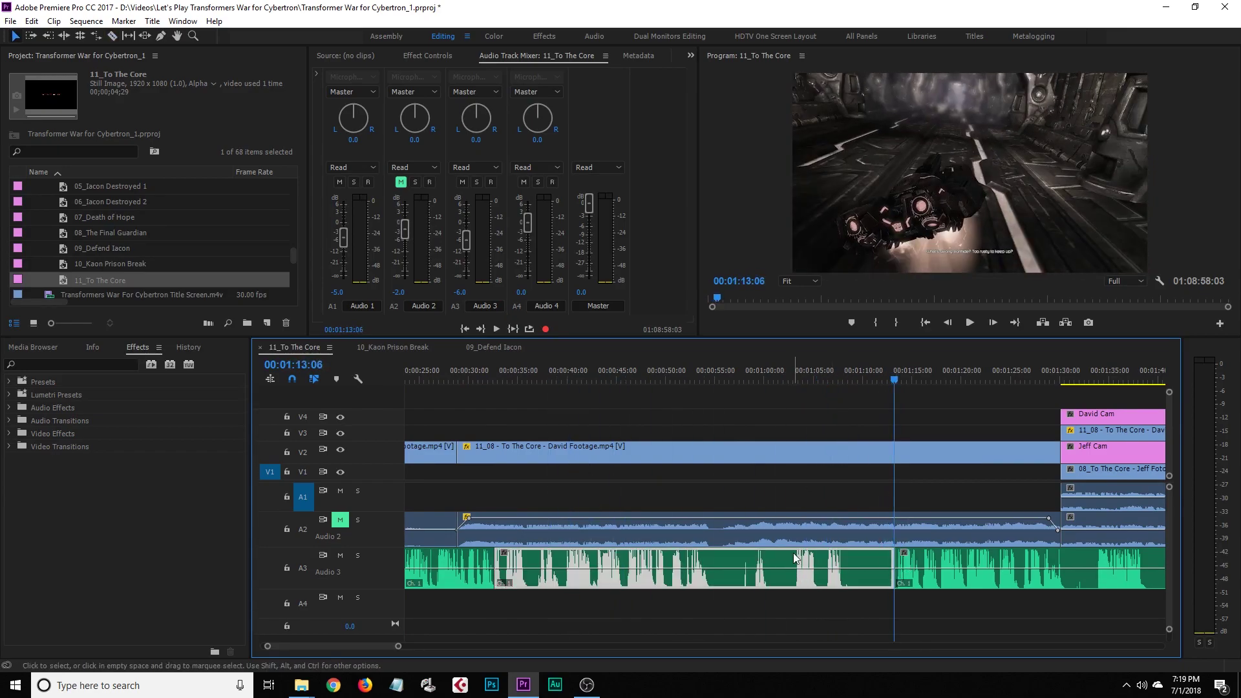
{"action": "key", "text": "Delete"}
{"action": "key", "text": "ctrl+z"}
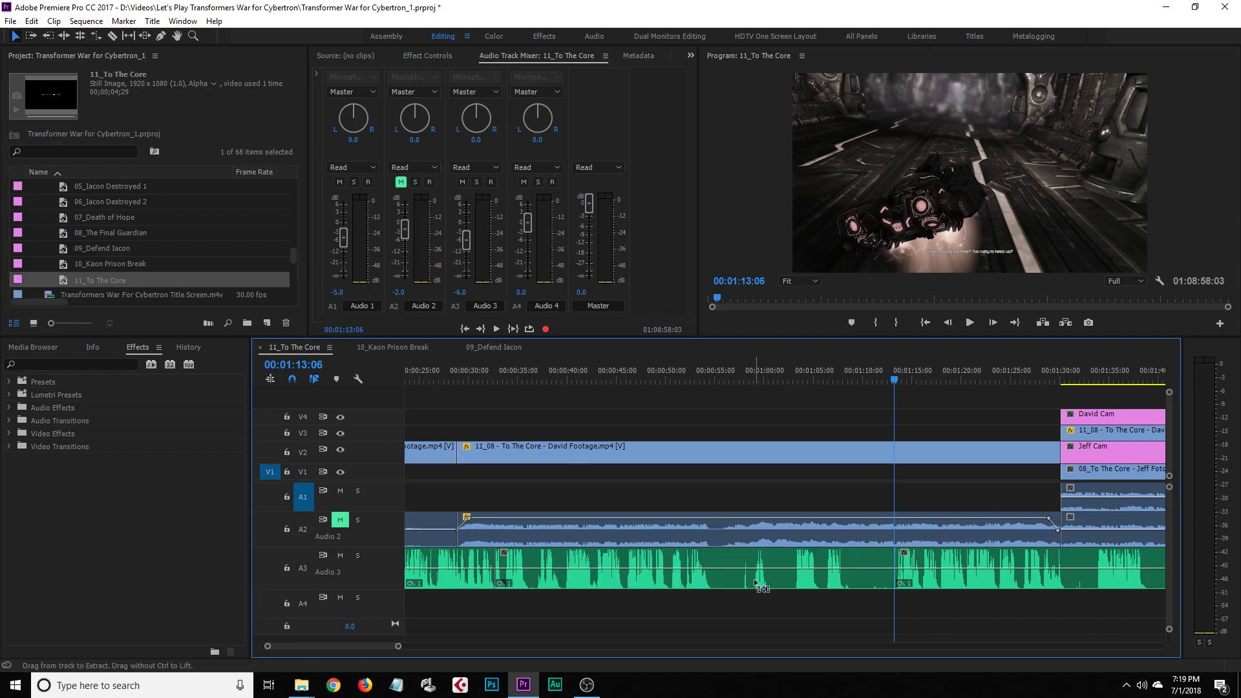
Lower the volume line of the middle A3 commentary segment, ending at 00:01:13:06, to its minimum
{"action": "mouse_move", "coordinate": [743, 575]}
{"action": "left_mouse_down"}
{"action": "mouse_move", "coordinate": [738, 622]}
{"action": "mouse_move", "coordinate": [733, 591]}
{"action": "left_mouse_up"}
{"action": "left_click", "coordinate": [751, 496]}
{"action": "left_click", "coordinate": [590, 498]}
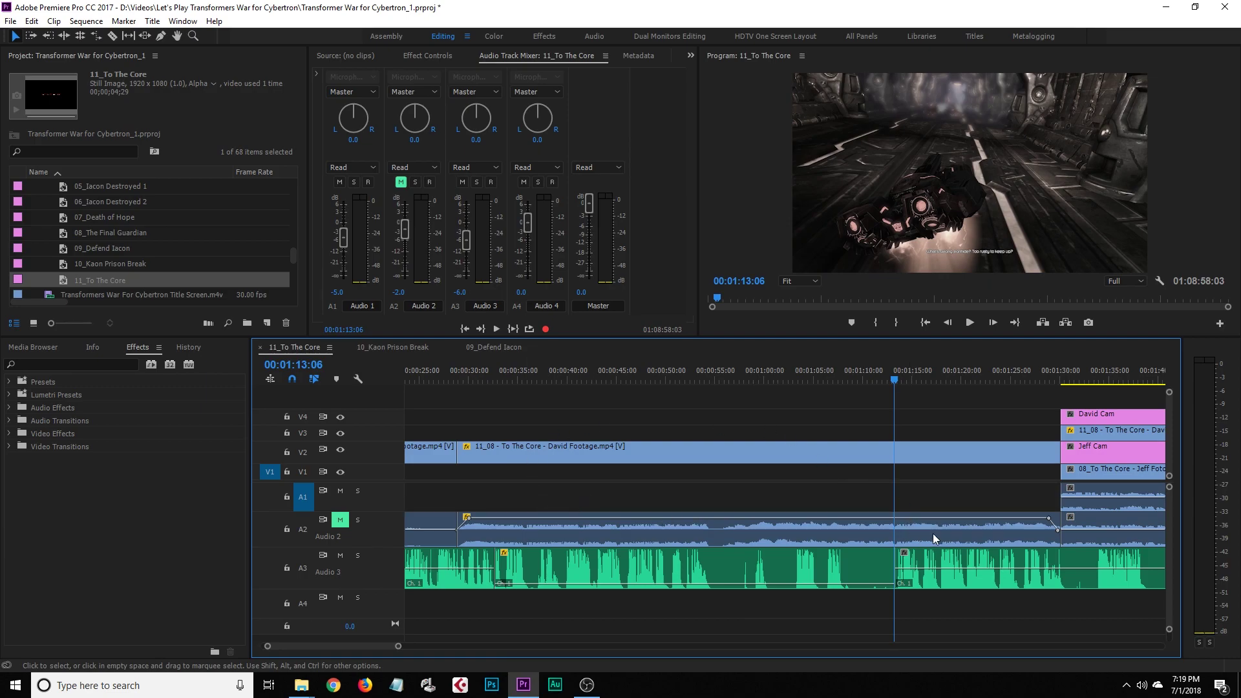
Move the two fade-out volume keyframes of the A2 David Footage clip back to the commentary cut at about 00:01:13
{"action": "left_click", "coordinate": [913, 564]}
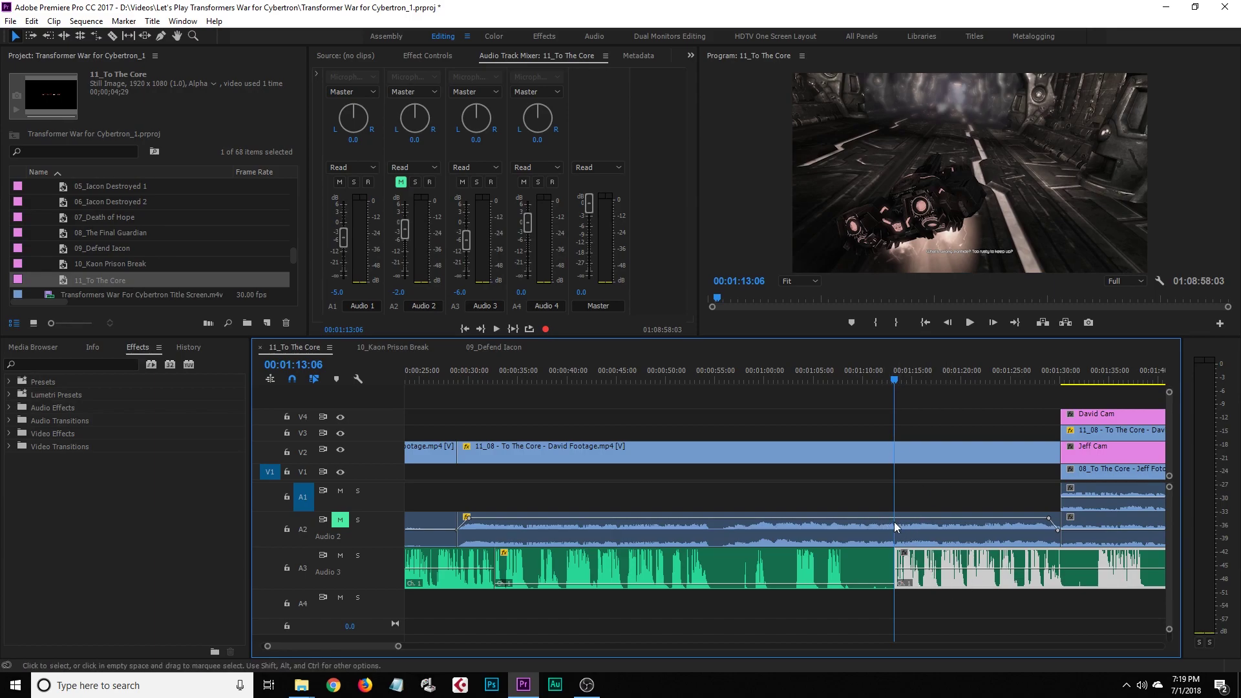
{"action": "left_click", "coordinate": [1051, 521]}
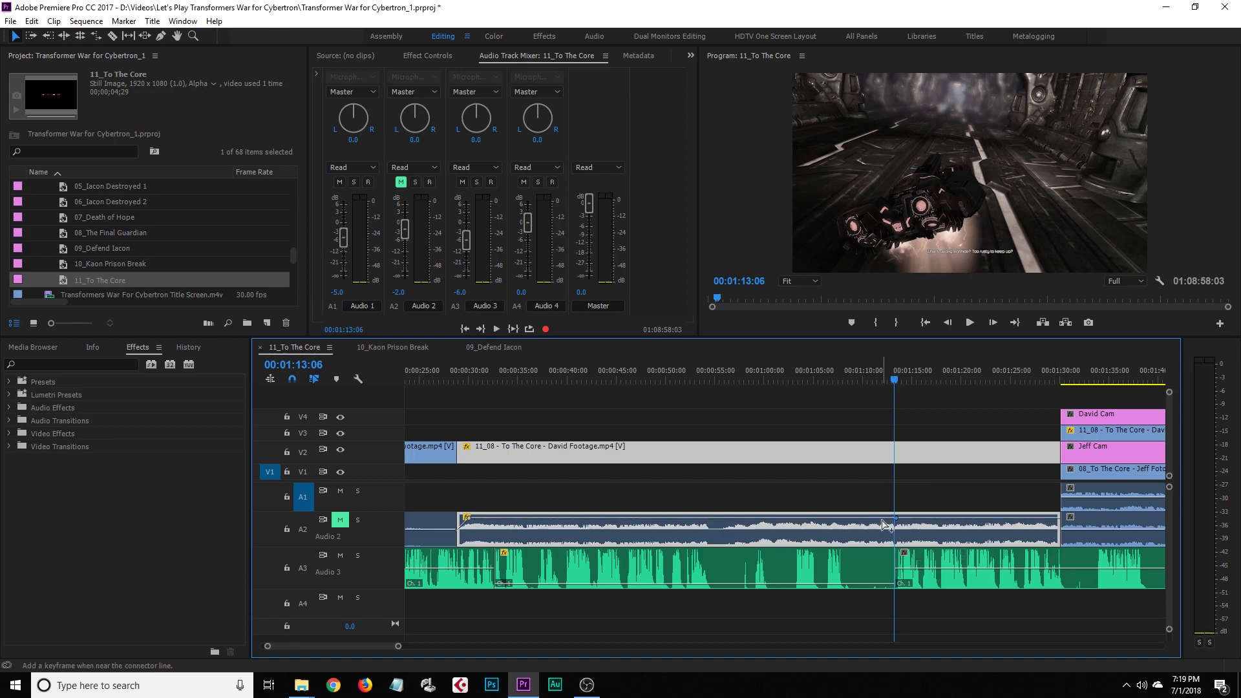
{"action": "left_click_drag", "start_coordinate": [897, 518], "coordinate": [897, 530]}
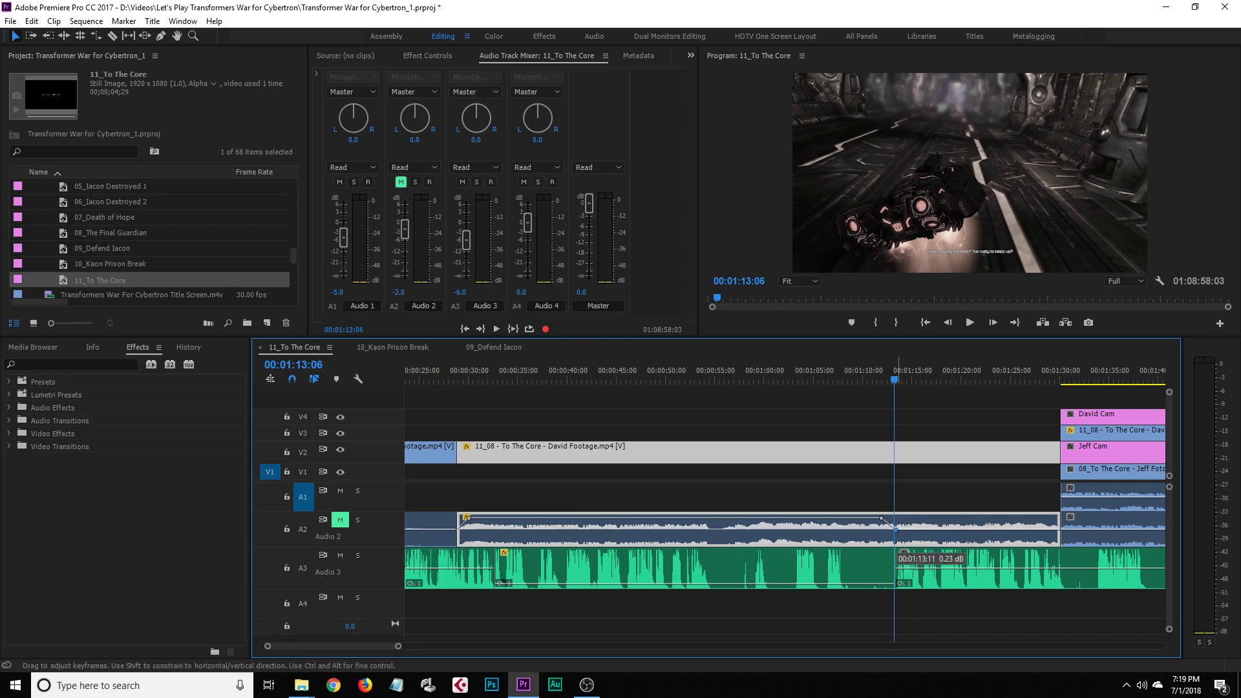
{"action": "left_click_drag", "start_coordinate": [896, 529], "coordinate": [896, 529]}
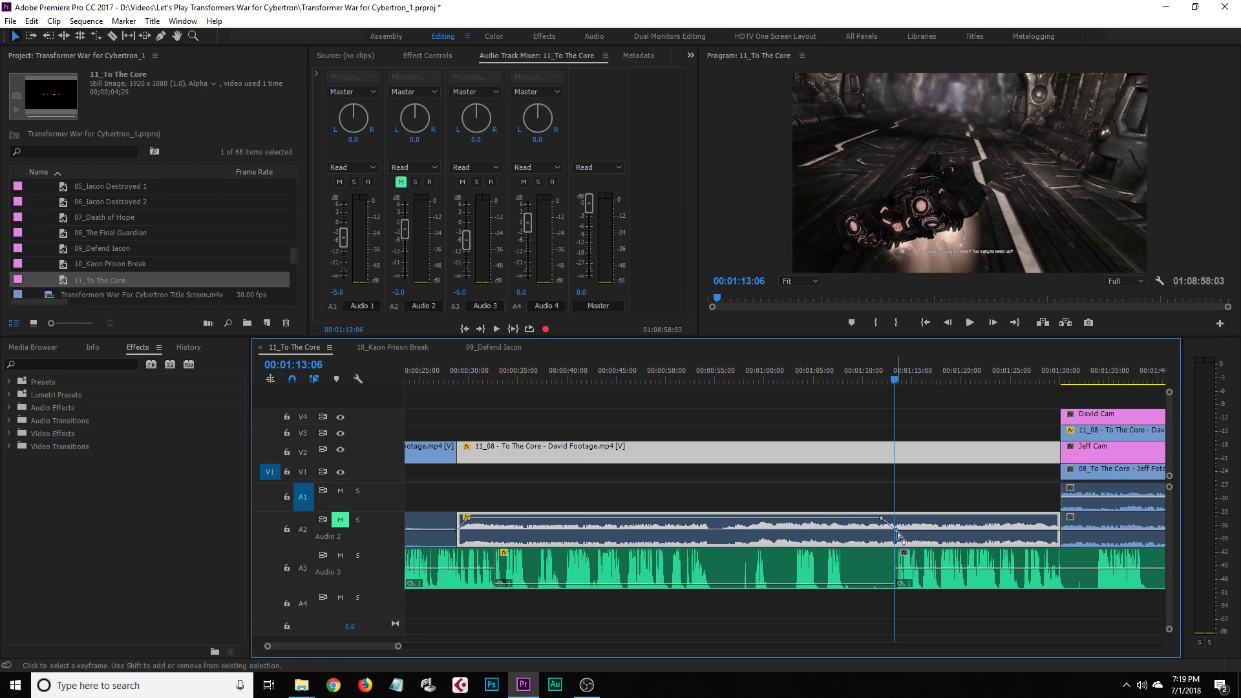
{"action": "left_click", "coordinate": [910, 494]}
Play the sequence briefly from 00:00:27:28 to check the start of the adjusted A2 and A3 segments
{"action": "left_click", "coordinate": [619, 385]}
{"action": "left_click_drag", "start_coordinate": [618, 389], "coordinate": [452, 393]}
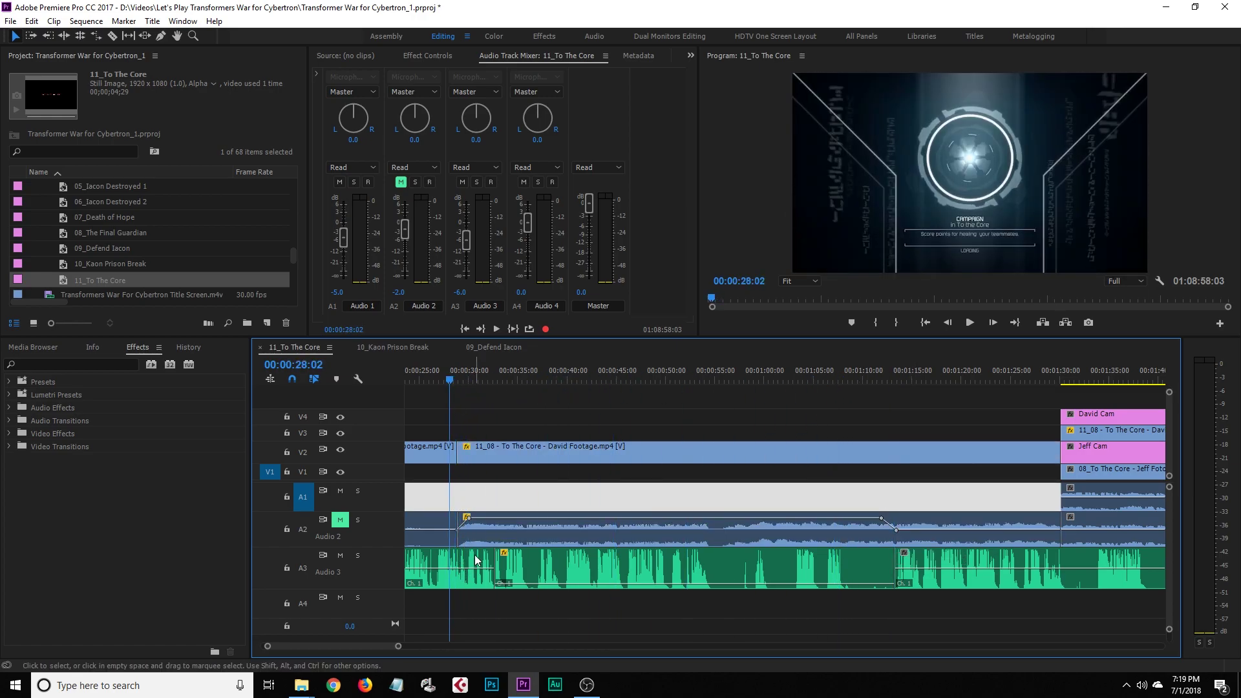
{"action": "left_click", "coordinate": [449, 381]}
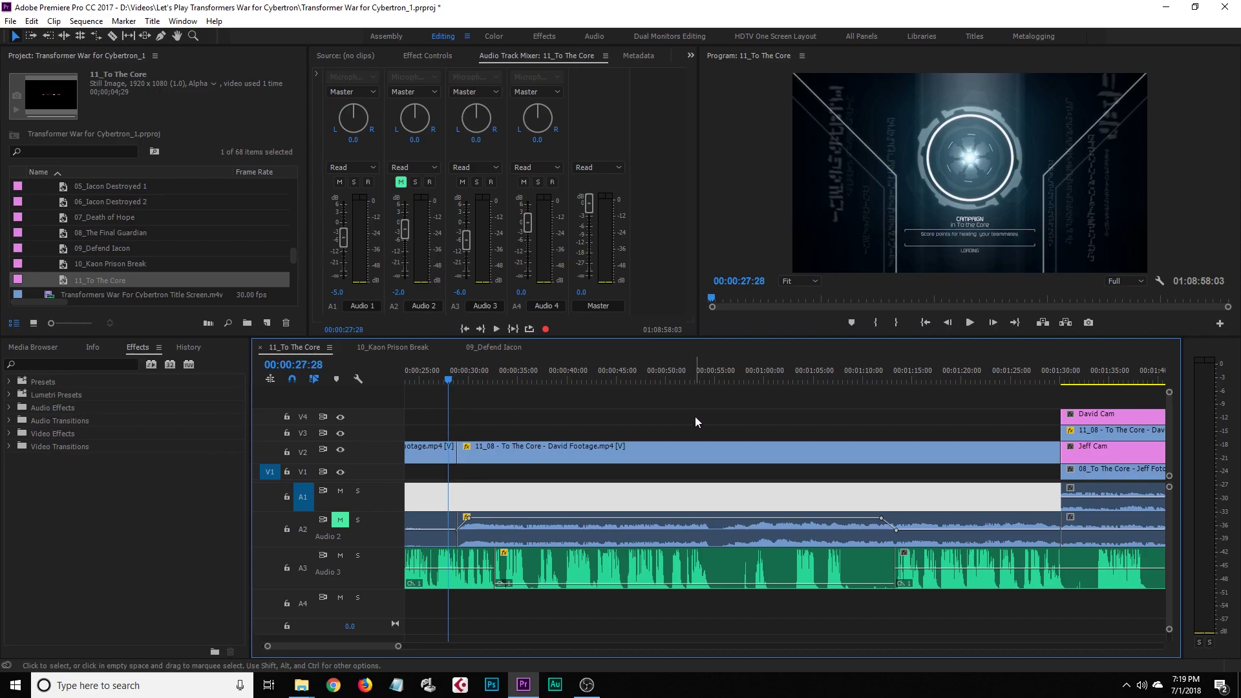
{"action": "left_click", "coordinate": [530, 569]}
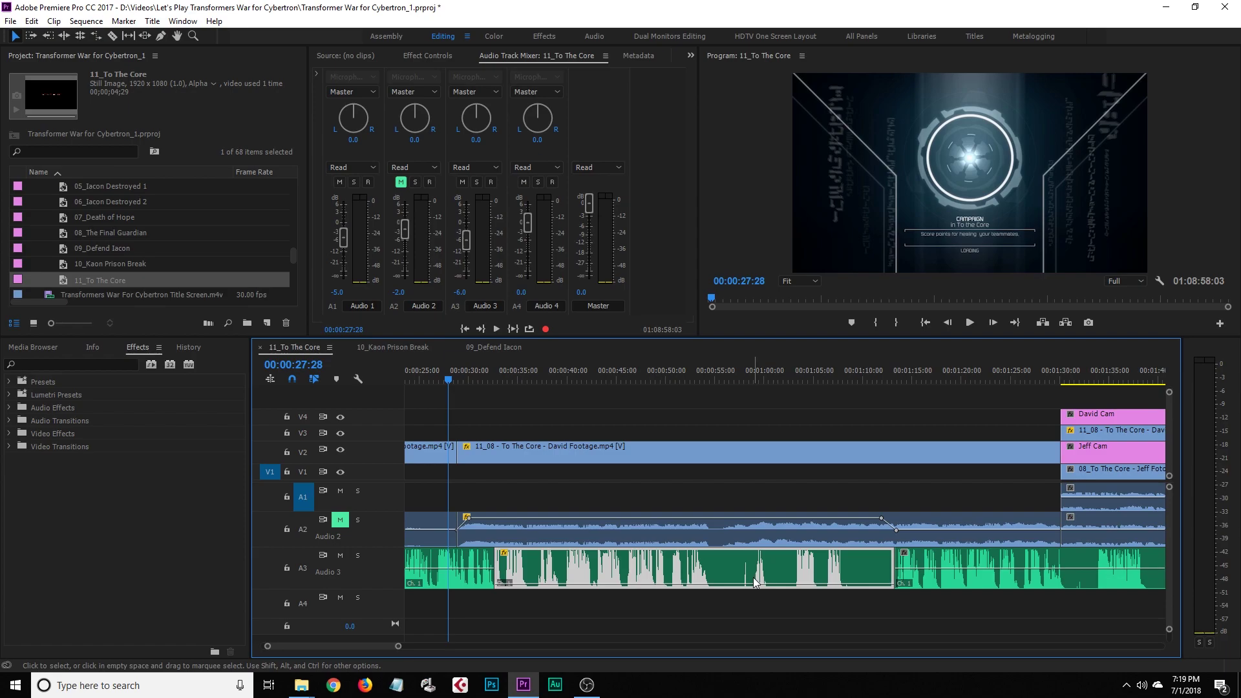
{"action": "left_click", "coordinate": [502, 533]}
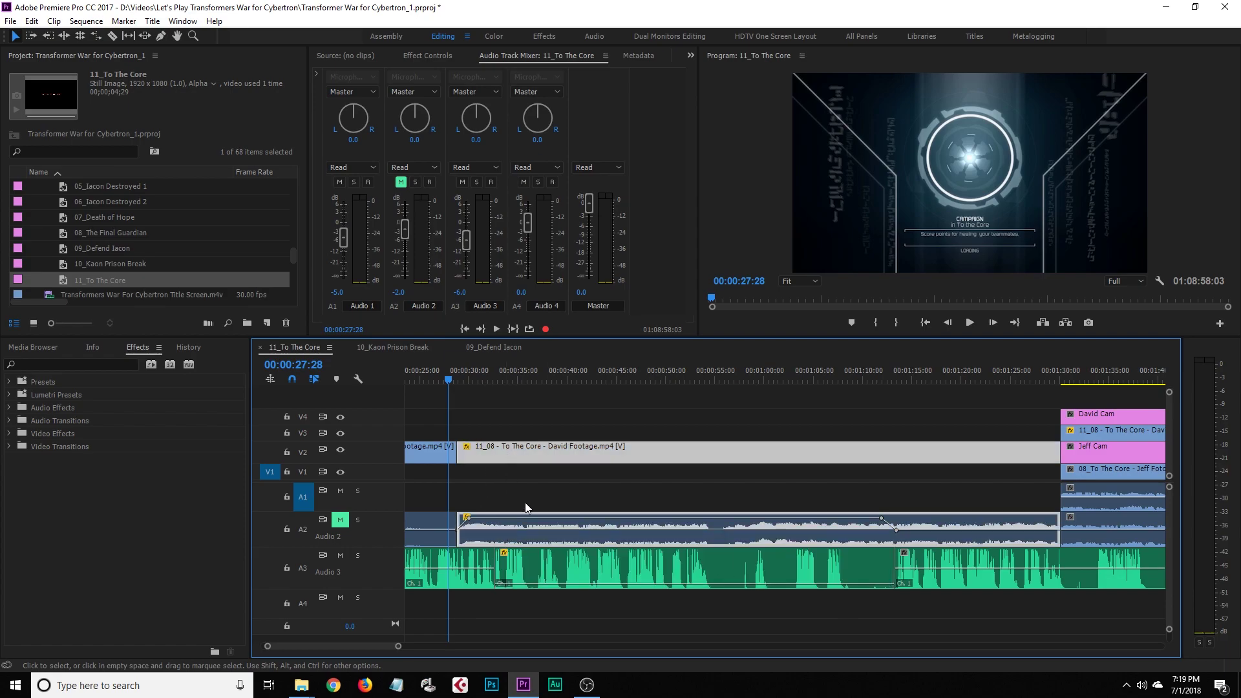
{"action": "key", "text": "space"}
{"action": "left_click", "coordinate": [693, 486]}
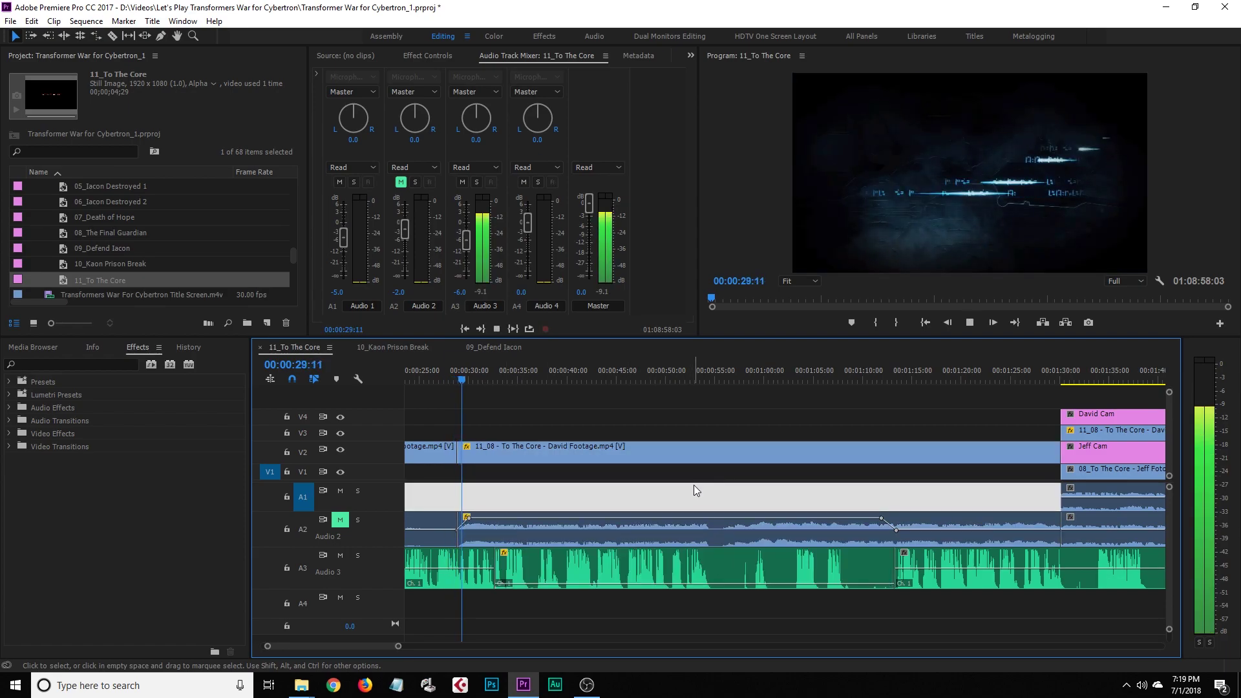
{"action": "key", "text": "space"}
Unmute the Audio 2 track, return the playhead to about 00:00:28 and save the project
{"action": "left_click", "coordinate": [340, 520]}
{"action": "left_click", "coordinate": [453, 379]}
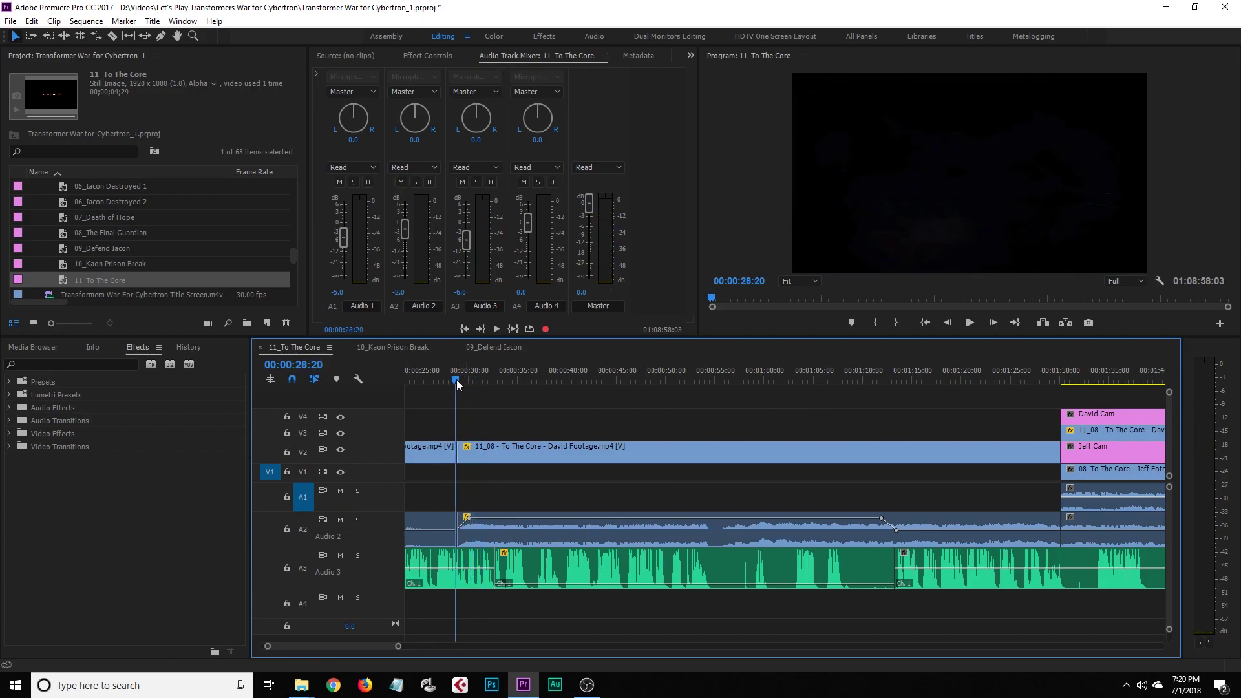
{"action": "key", "text": "ctrl+s"}
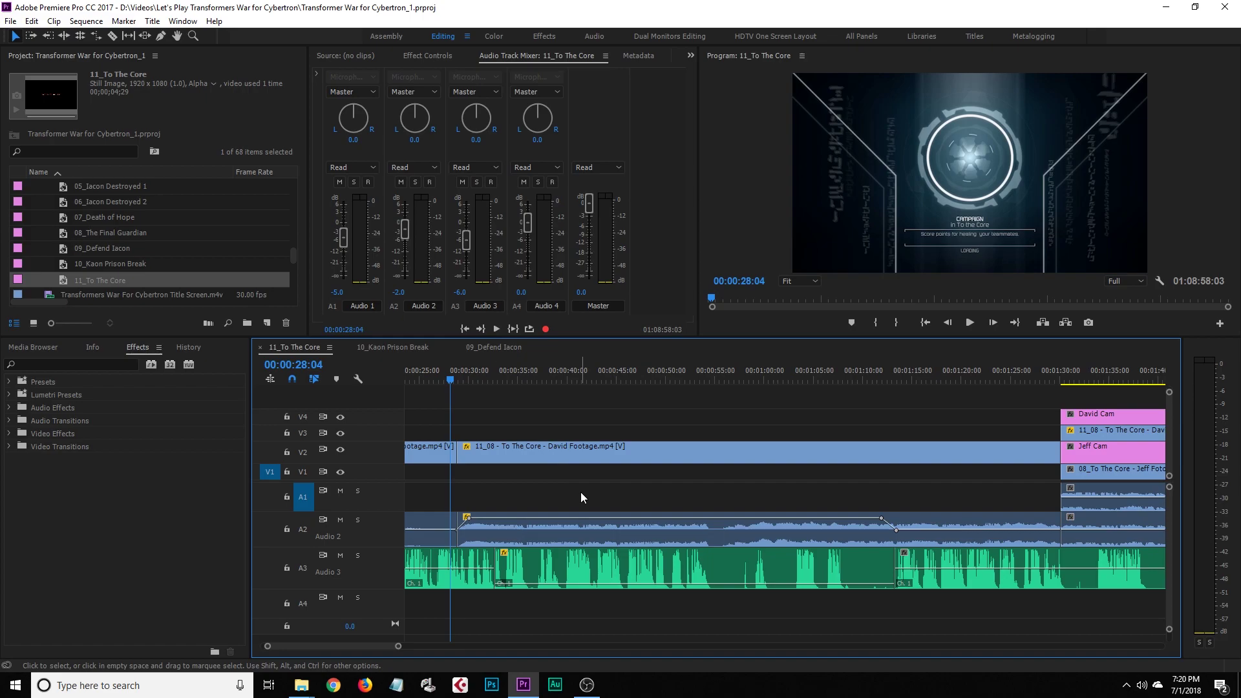
Play the intro section from 00:00:28:04, skipping ahead to examine the fade-out and the start of the David Cam section
{"action": "key", "text": "space"}
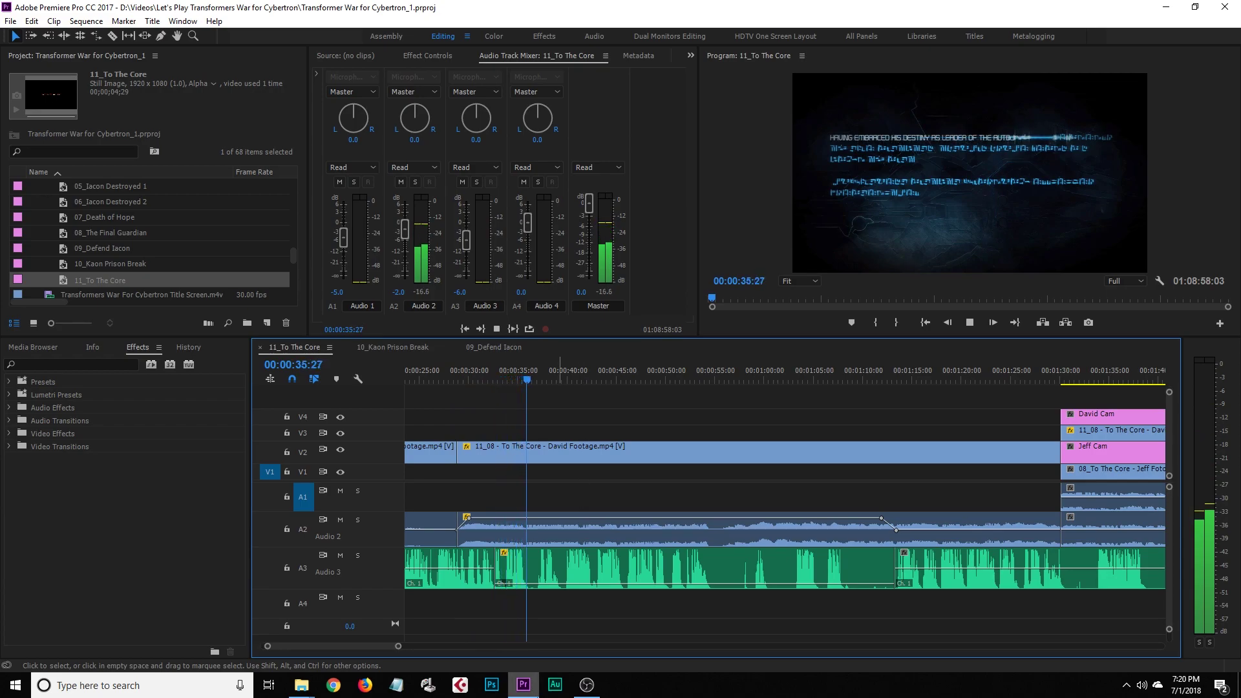
{"action": "mouse_move", "coordinate": [524, 685]}
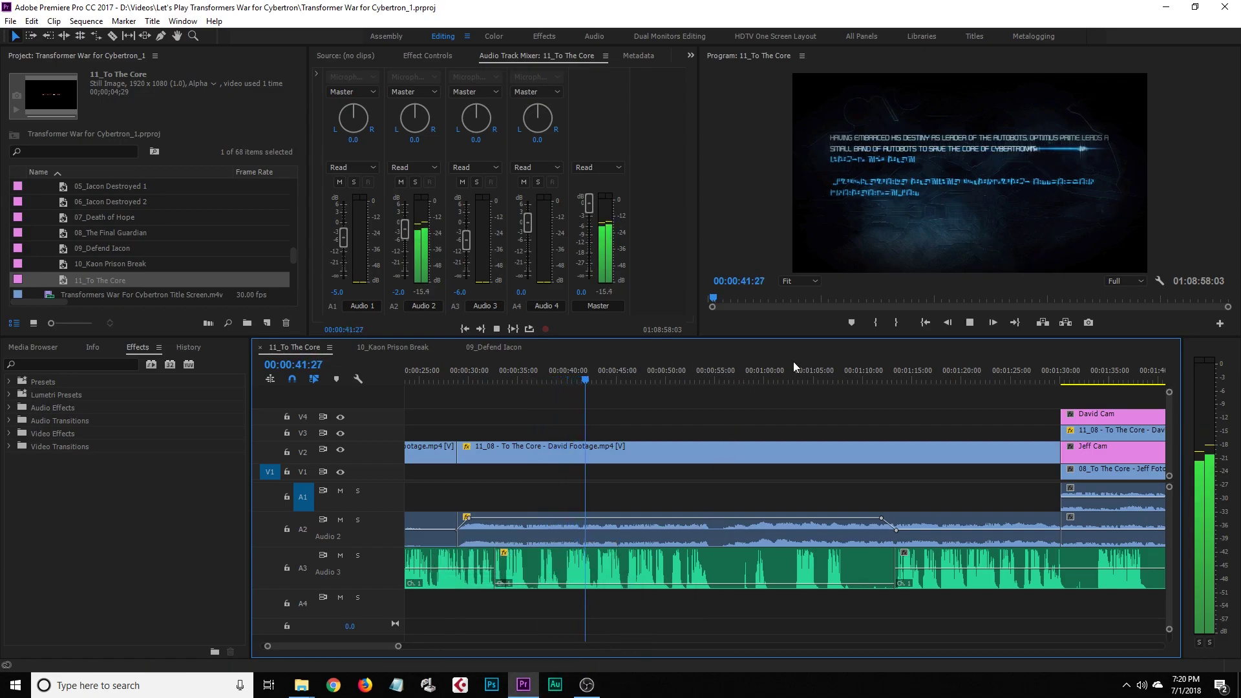
{"action": "left_click", "coordinate": [850, 377]}
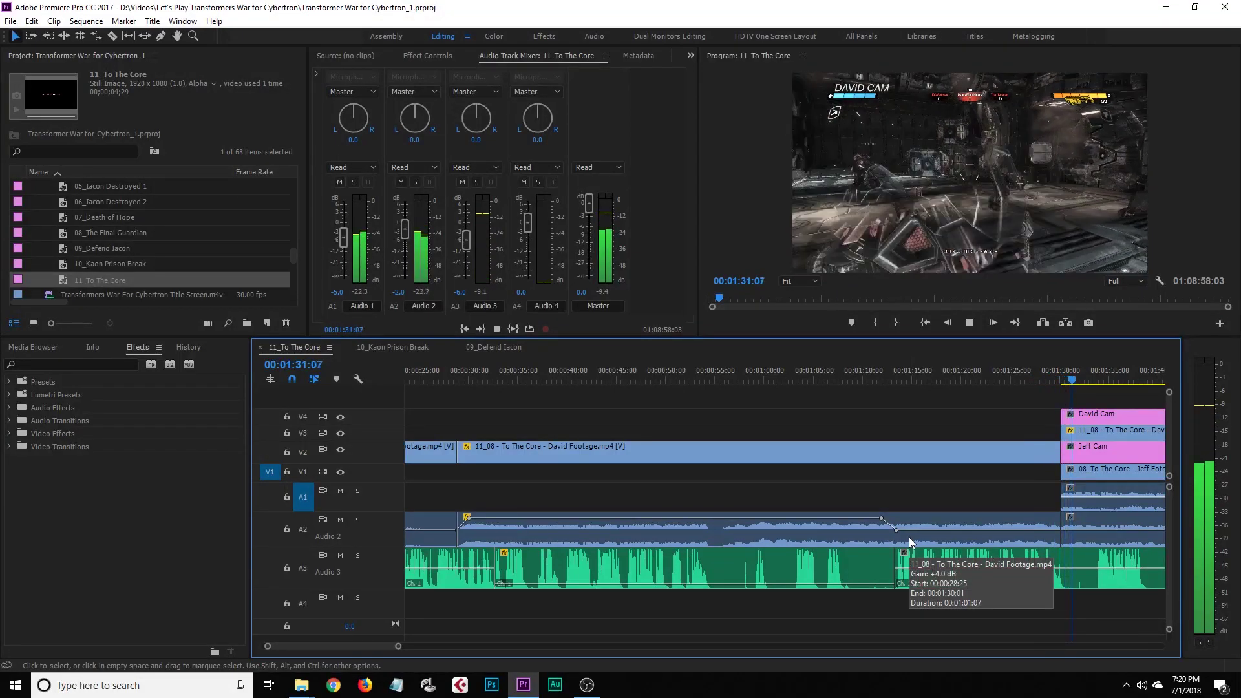
{"action": "key", "text": "space"}
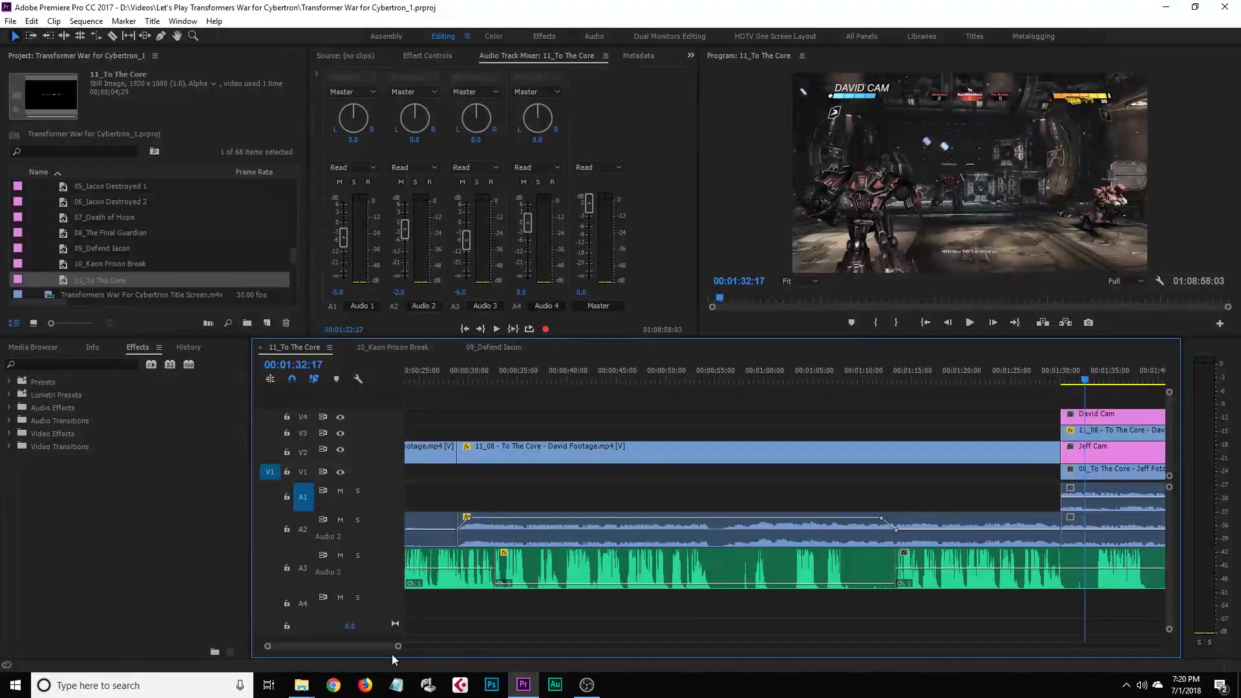
Park the playhead at 00:01:11:21 and open the Audio Gain settings of the A2 David Footage clip before the David Cam section
{"action": "scroll", "coordinate": [428, 648], "scroll_direction": "down", "scroll_amount": 5}
{"action": "scroll", "coordinate": [430, 650], "scroll_direction": "down", "scroll_amount": 1}
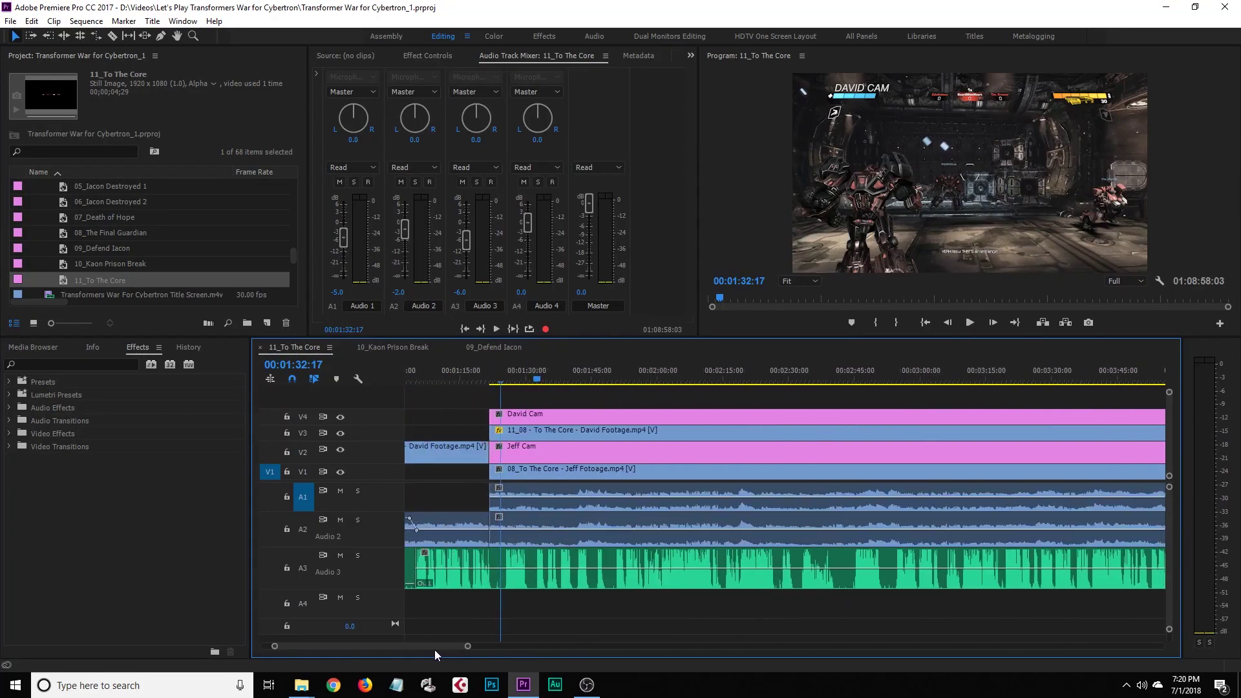
{"action": "left_click", "coordinate": [537, 379]}
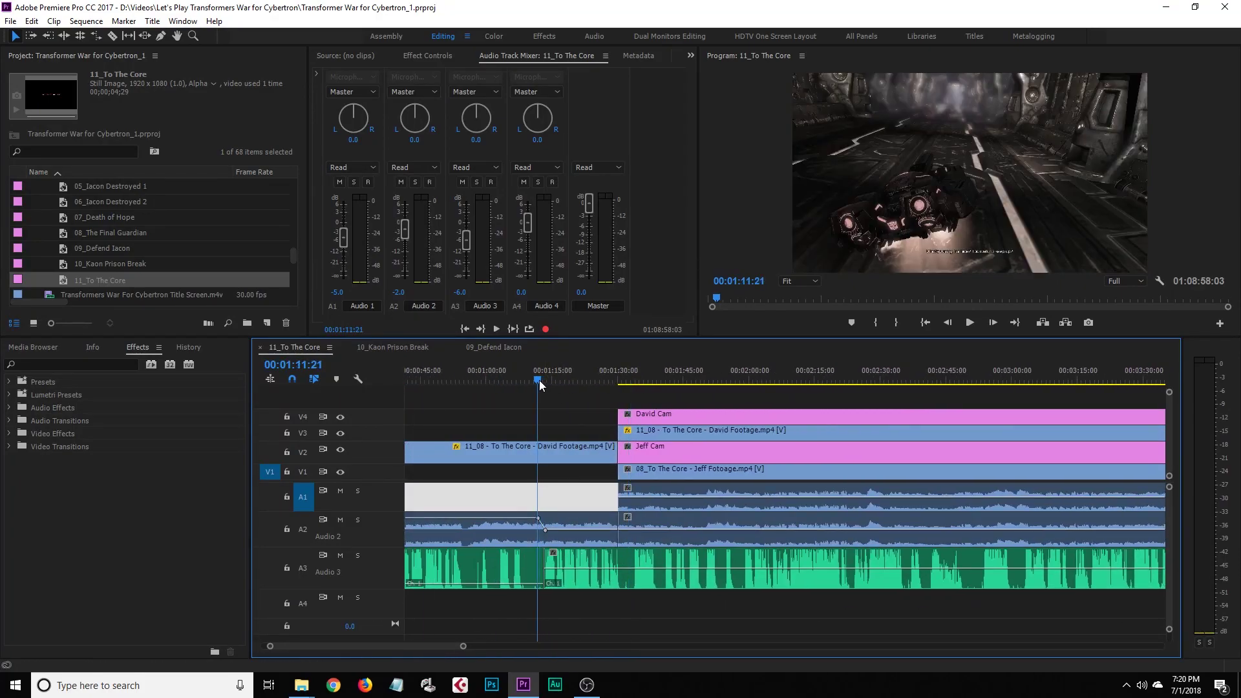
{"action": "left_click", "coordinate": [576, 525]}
{"action": "right_click", "coordinate": [576, 523]}
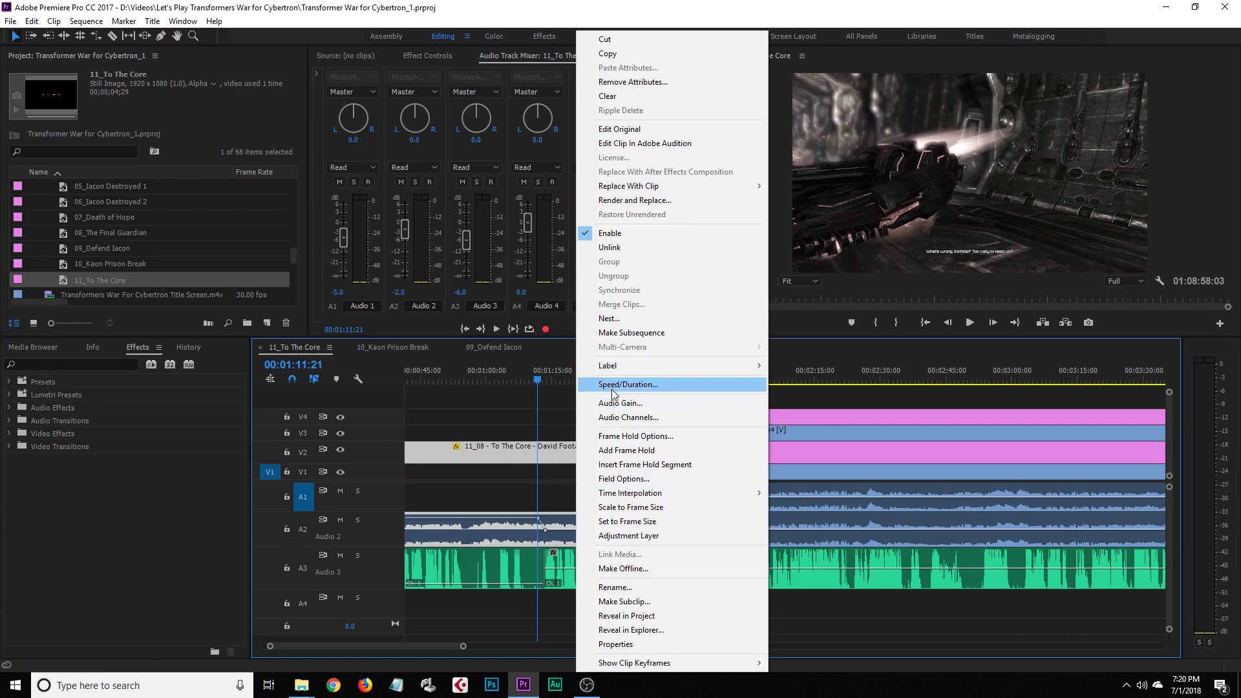
{"action": "left_click", "coordinate": [598, 408]}
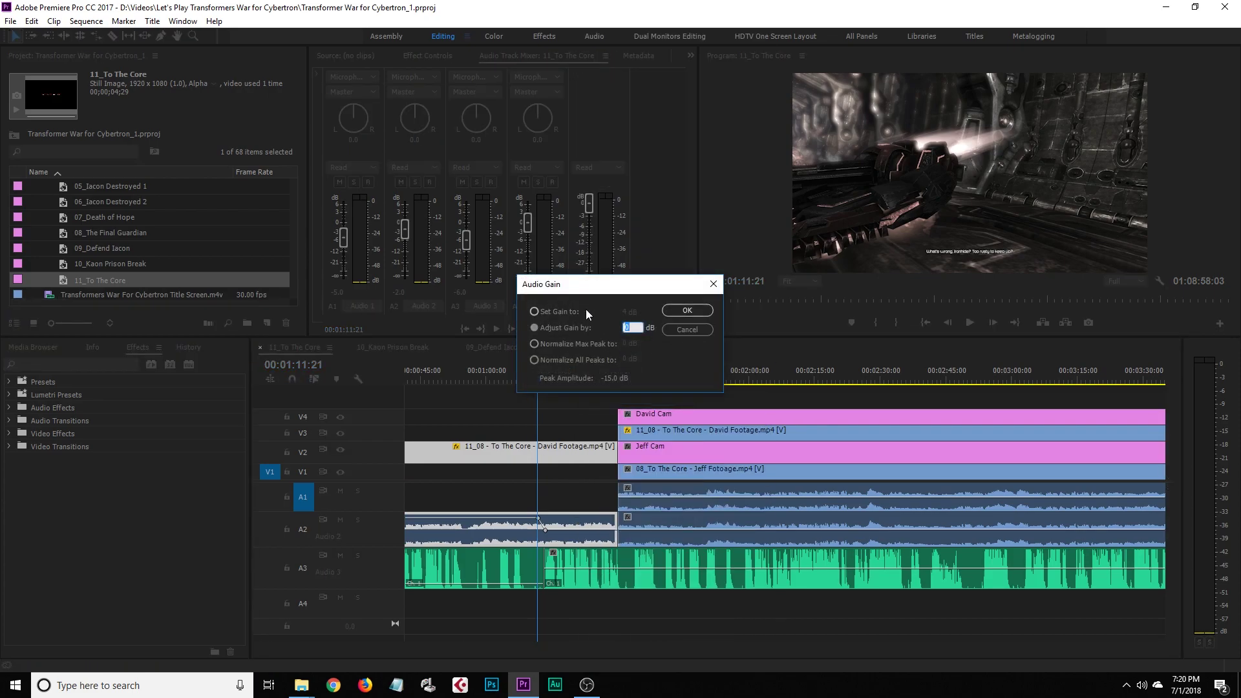
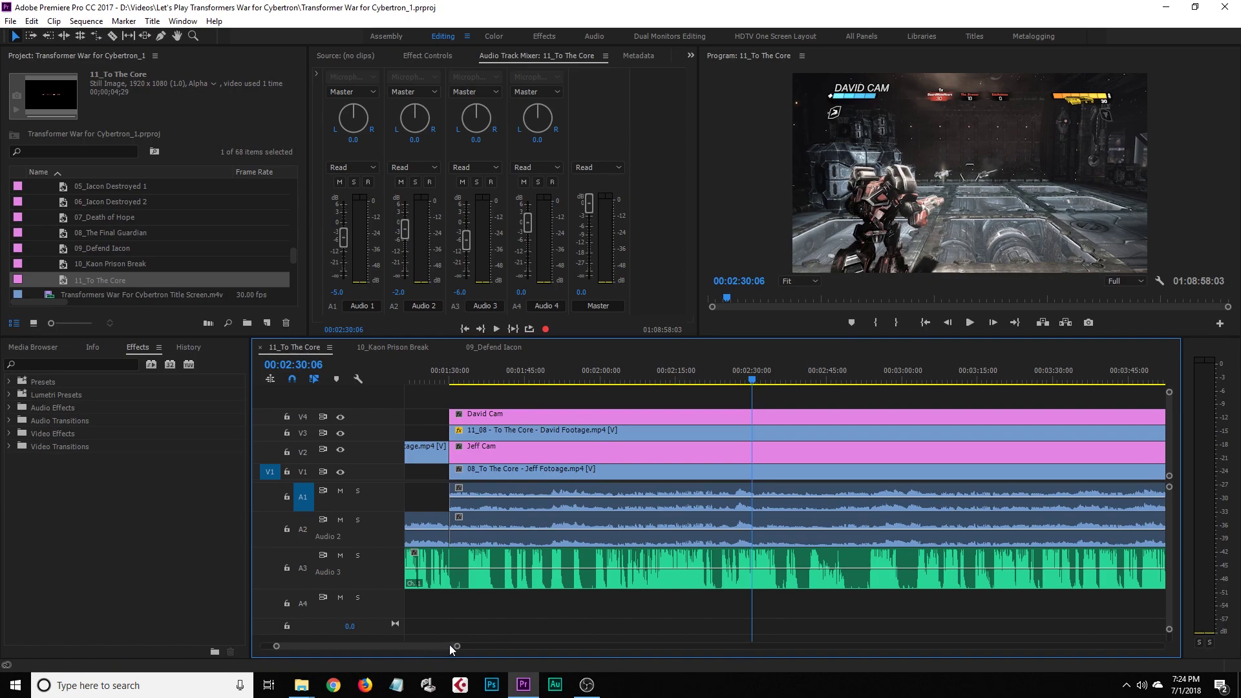
Trim the start of the Jeff Cam and Jeff Footage clips, including the A1 audio, forward to 00:04:18:19
{"action": "left_click_drag", "start_coordinate": [459, 647], "coordinate": [503, 645]}
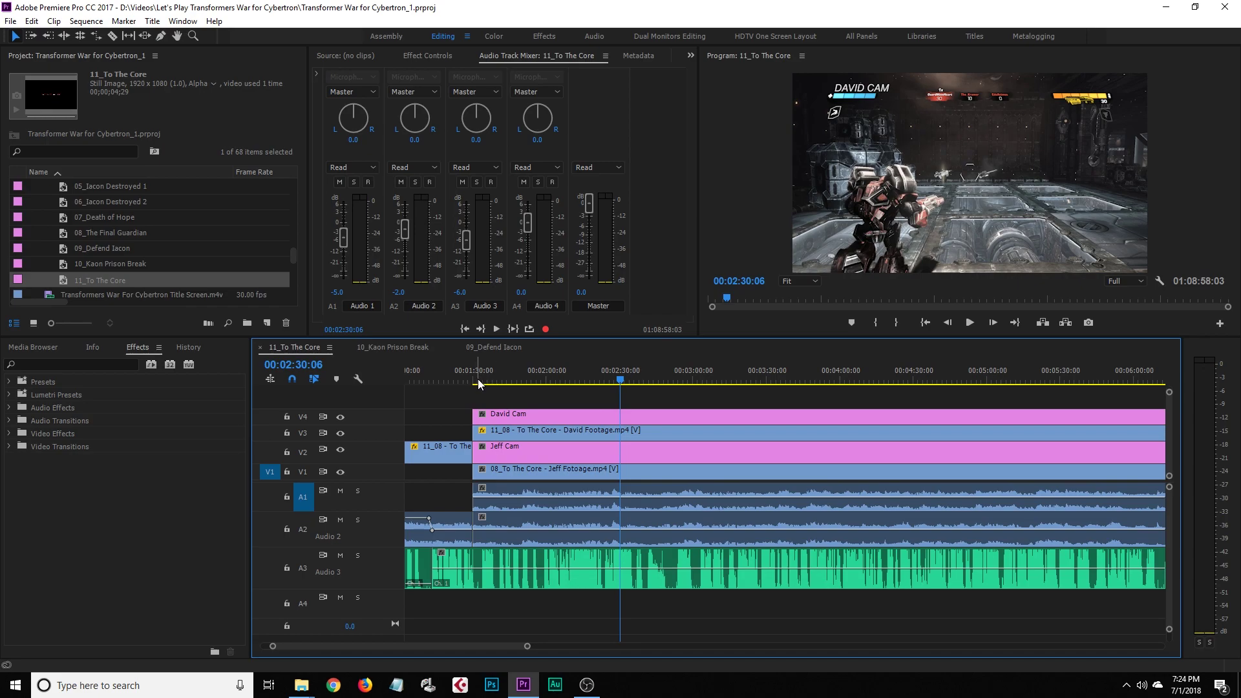
{"action": "left_click_drag", "start_coordinate": [478, 384], "coordinate": [474, 381]}
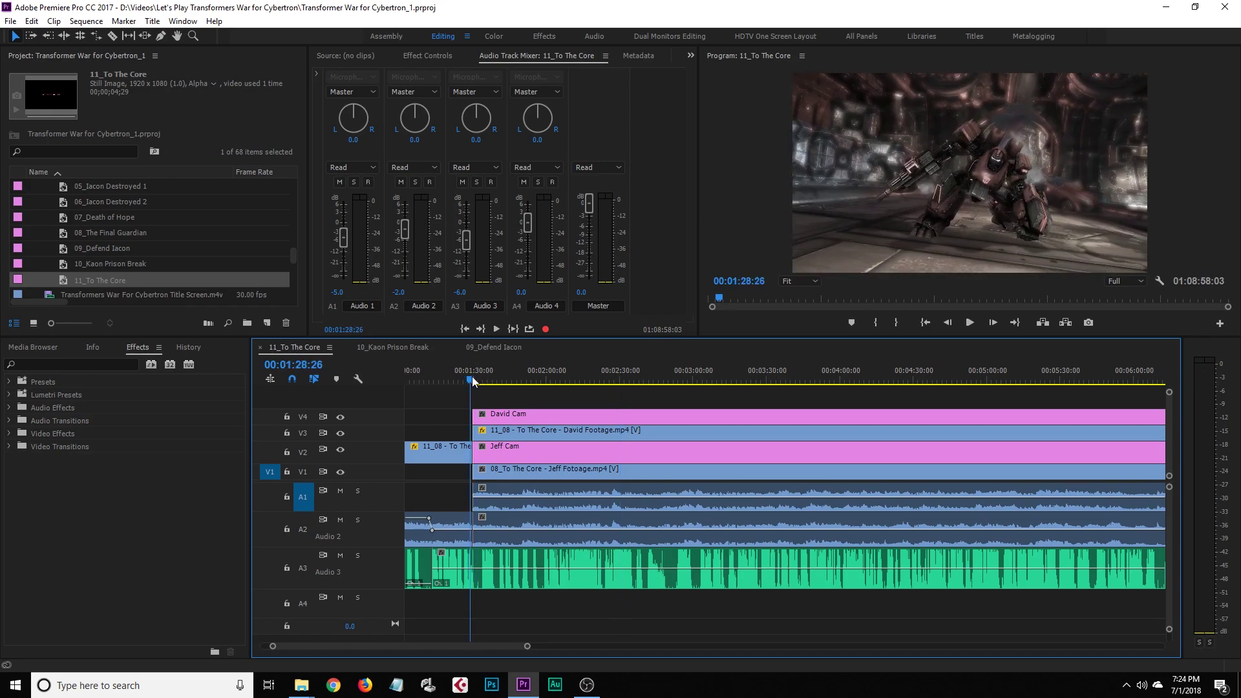
{"action": "left_click", "coordinate": [515, 471]}
{"action": "left_click", "coordinate": [514, 455], "text": "shift"}
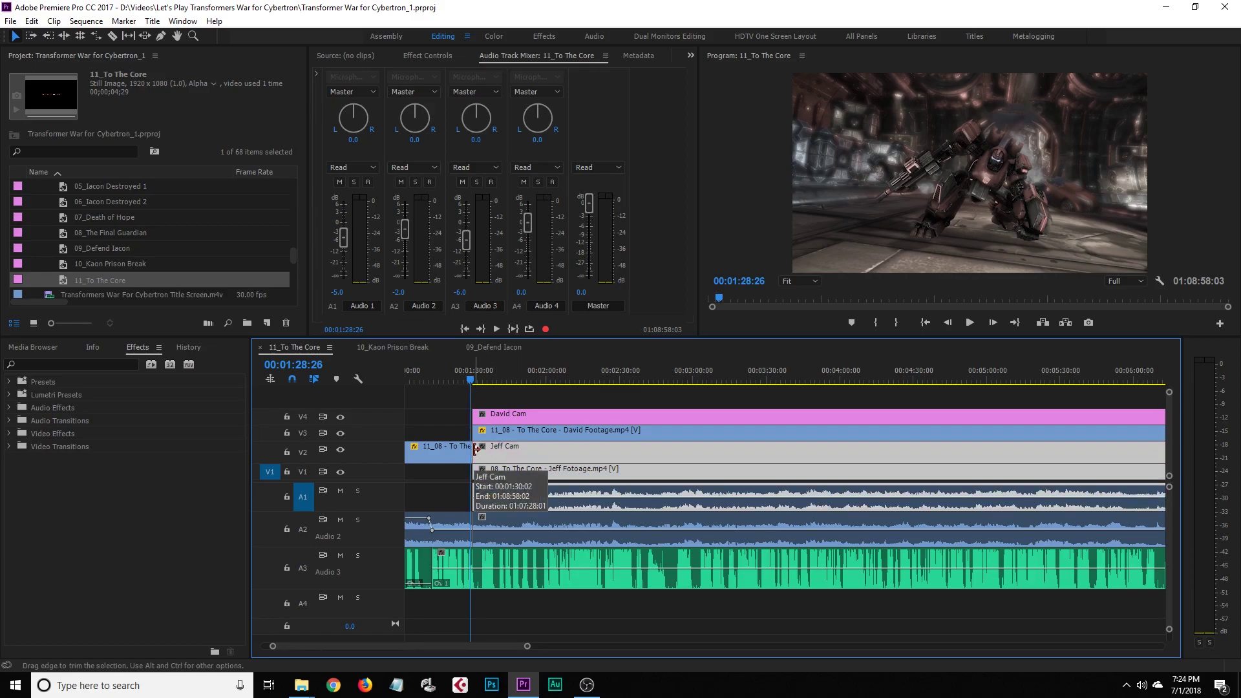
{"action": "left_click_drag", "start_coordinate": [476, 448], "coordinate": [889, 471]}
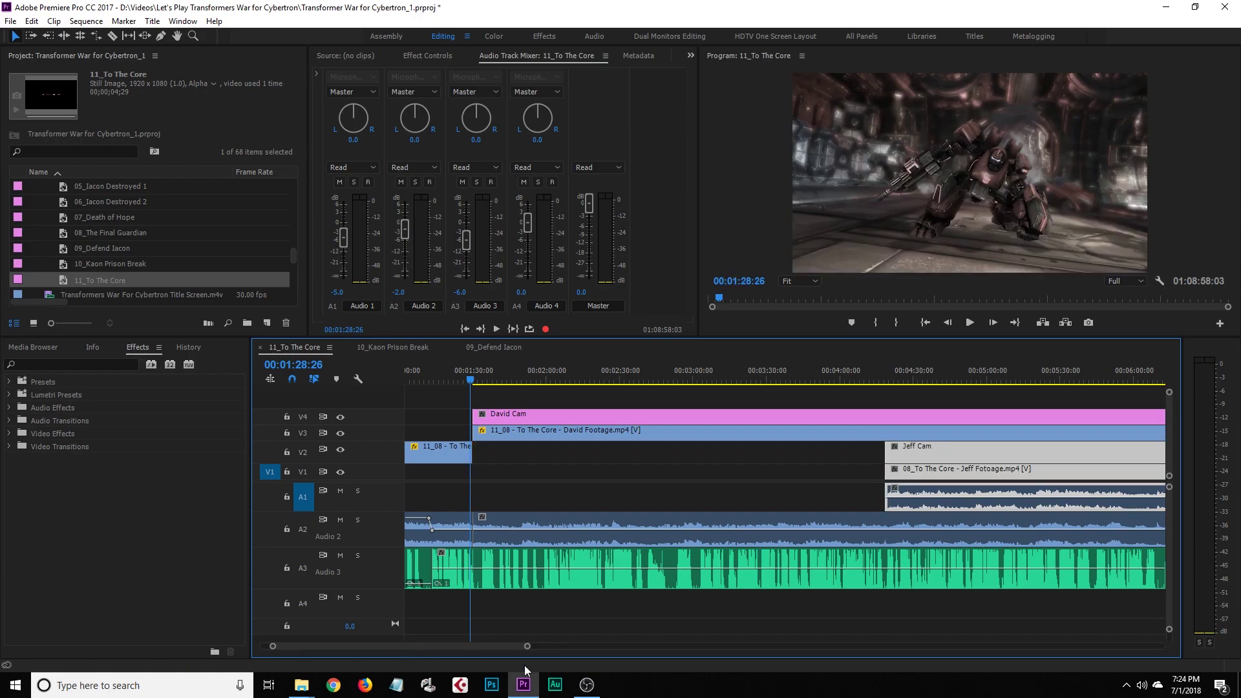
Trim the start of the Jeff Cam and Jeff Footage clips slightly further forward
{"action": "key", "text": "backslash"}
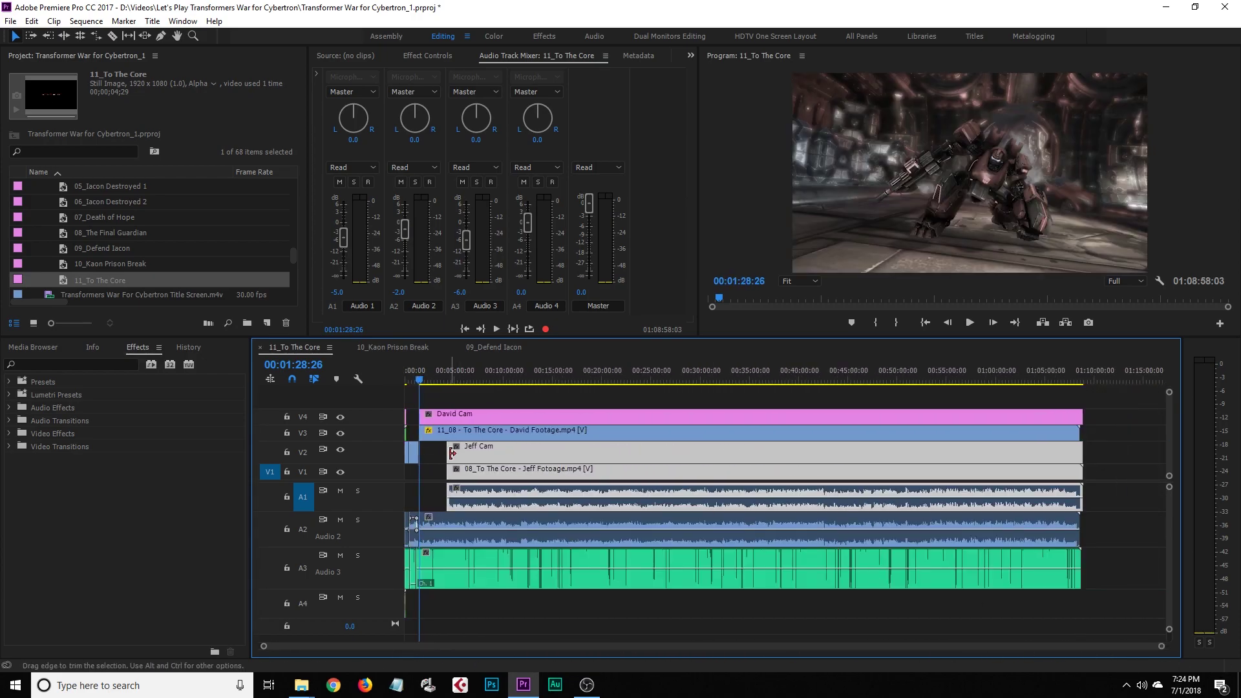
{"action": "left_click_drag", "start_coordinate": [483, 454], "coordinate": [450, 470]}
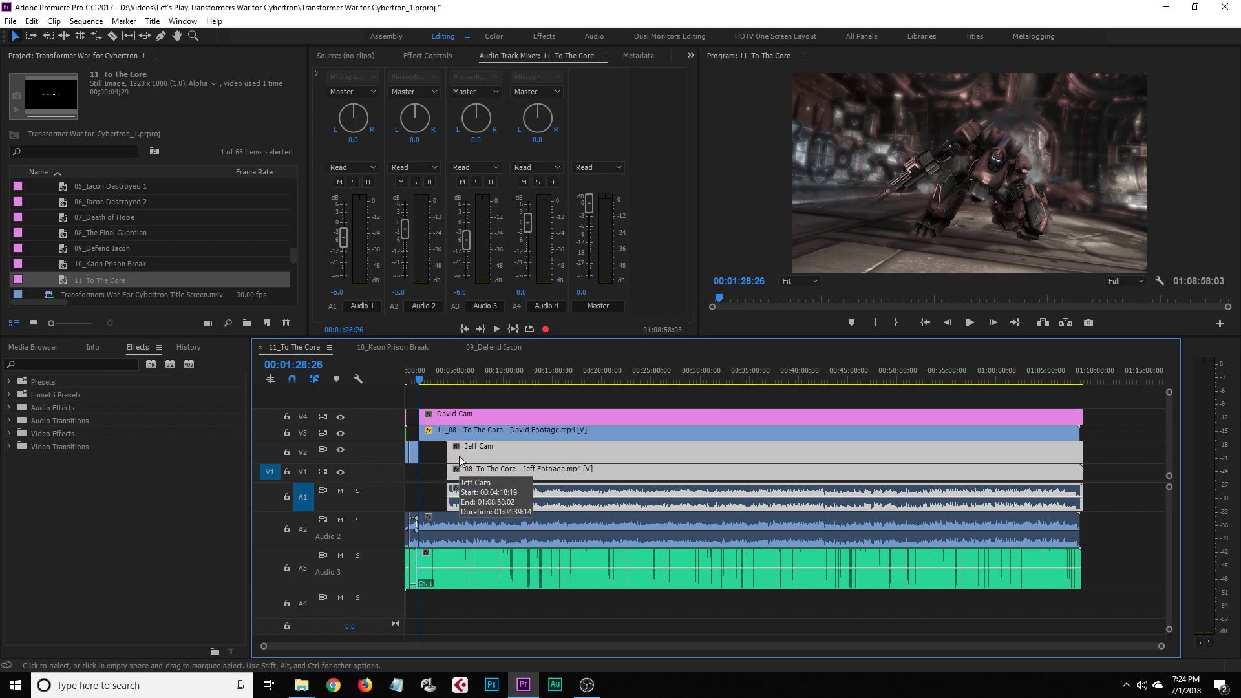
{"action": "mouse_move", "coordinate": [459, 456]}
{"action": "left_mouse_down"}
{"action": "mouse_move", "coordinate": [1022, 470]}
{"action": "mouse_move", "coordinate": [442, 458]}
{"action": "left_mouse_up"}
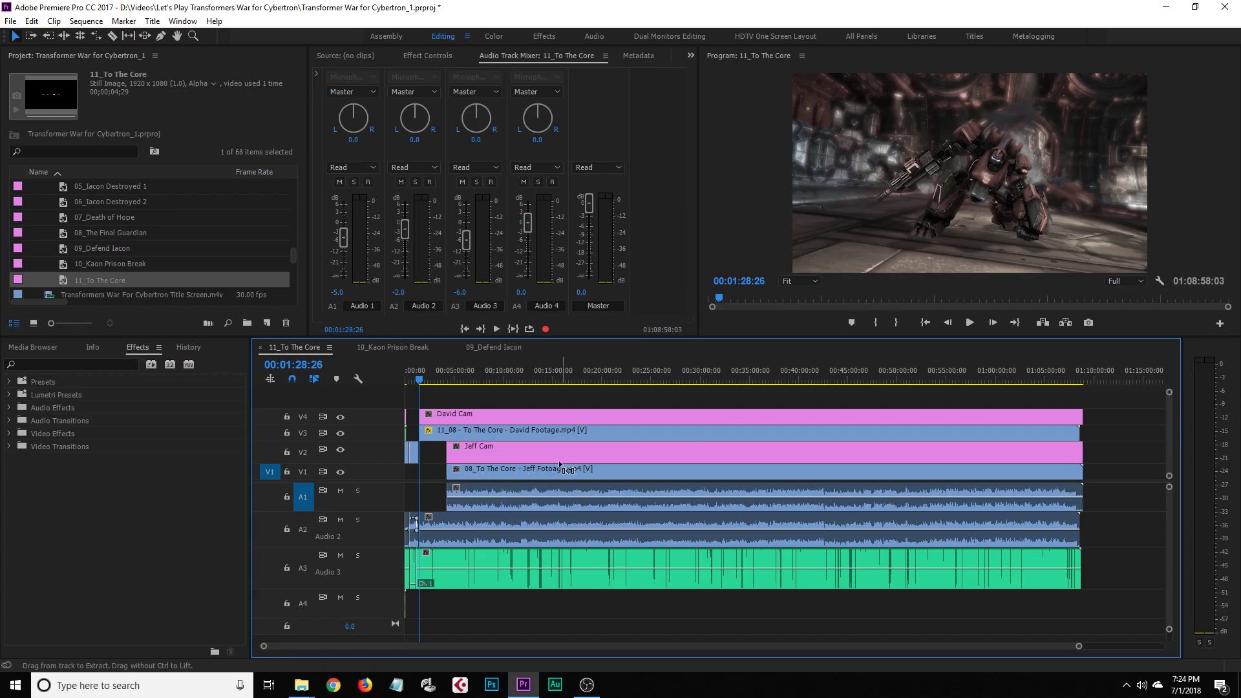
{"action": "left_click", "coordinate": [445, 458]}
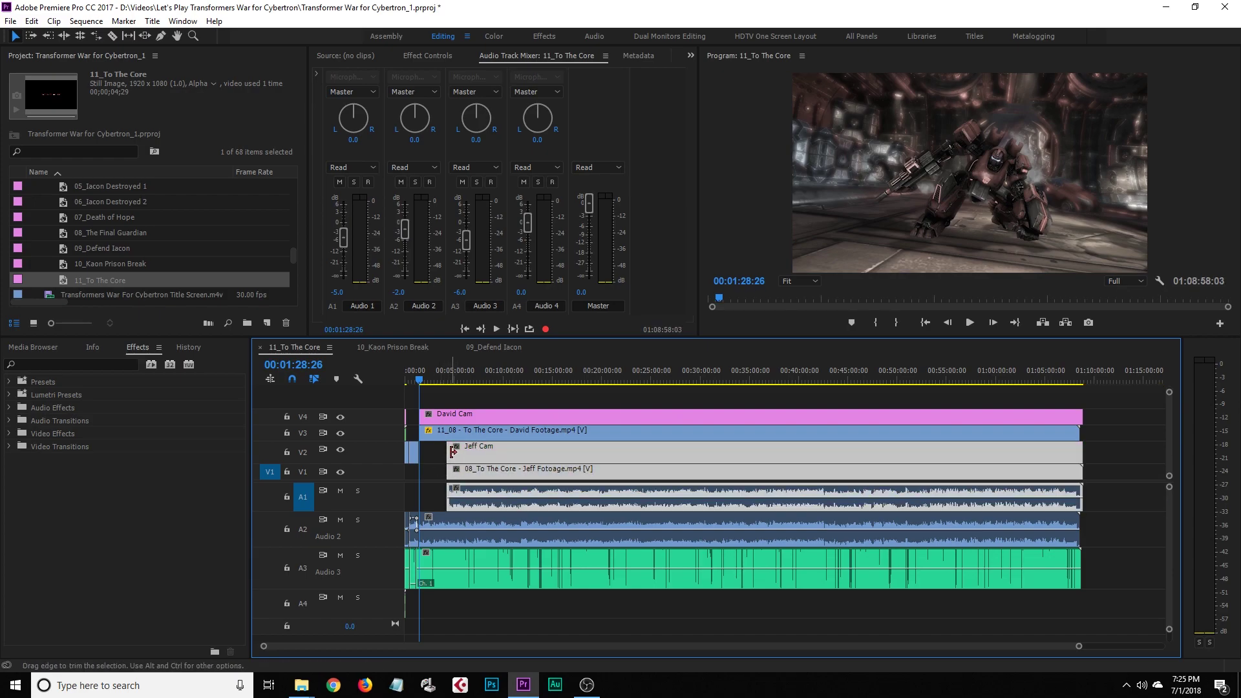
{"action": "mouse_move", "coordinate": [446, 458]}
{"action": "left_mouse_down"}
{"action": "mouse_move", "coordinate": [1022, 466]}
{"action": "mouse_move", "coordinate": [469, 469]}
{"action": "mouse_move", "coordinate": [452, 481]}
{"action": "left_mouse_up"}
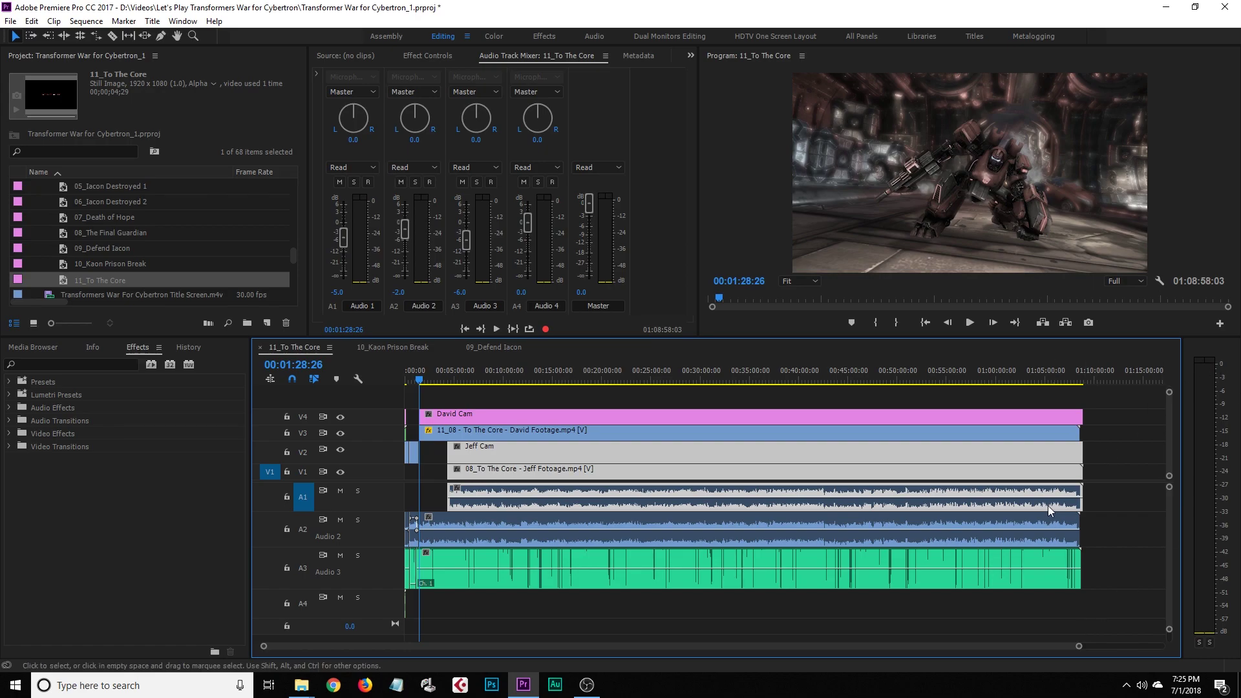
Play the sequence from 00:01:24:23 into the start of the David Cam section to check the game audio against the commentary
{"action": "left_click_drag", "start_coordinate": [1079, 650], "coordinate": [650, 647]}
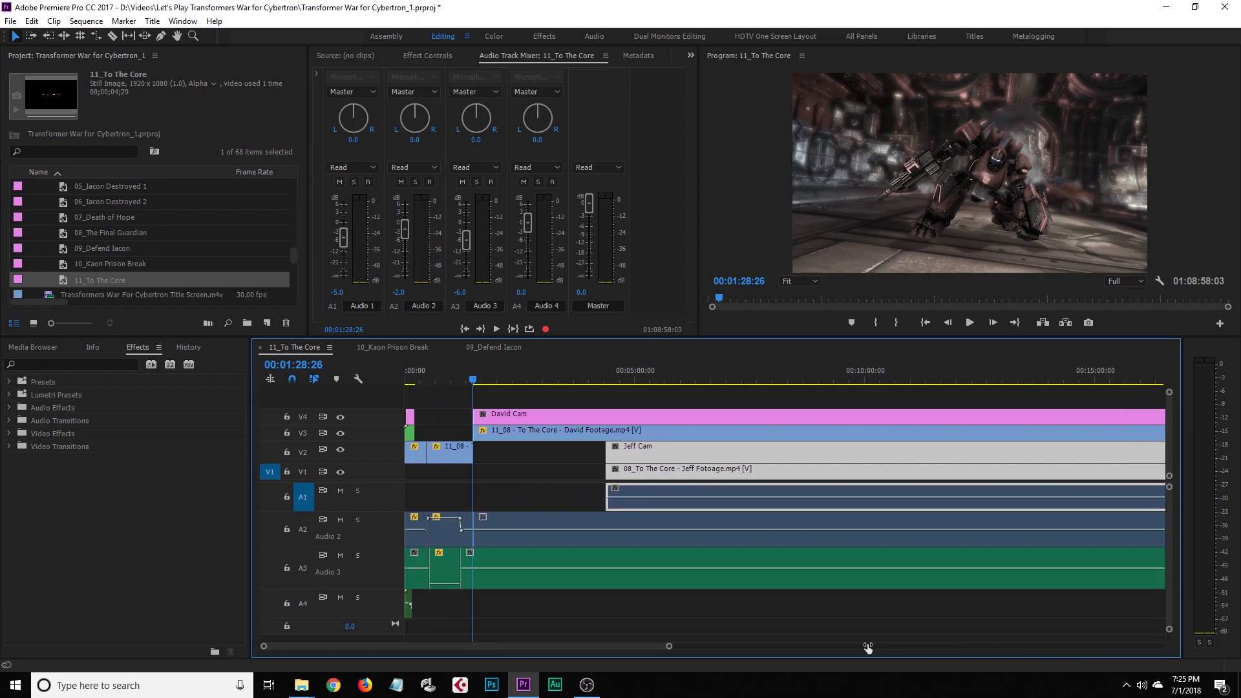
{"action": "left_click", "coordinate": [590, 453]}
{"action": "left_click", "coordinate": [483, 379]}
{"action": "left_click_drag", "start_coordinate": [483, 379], "coordinate": [482, 413]}
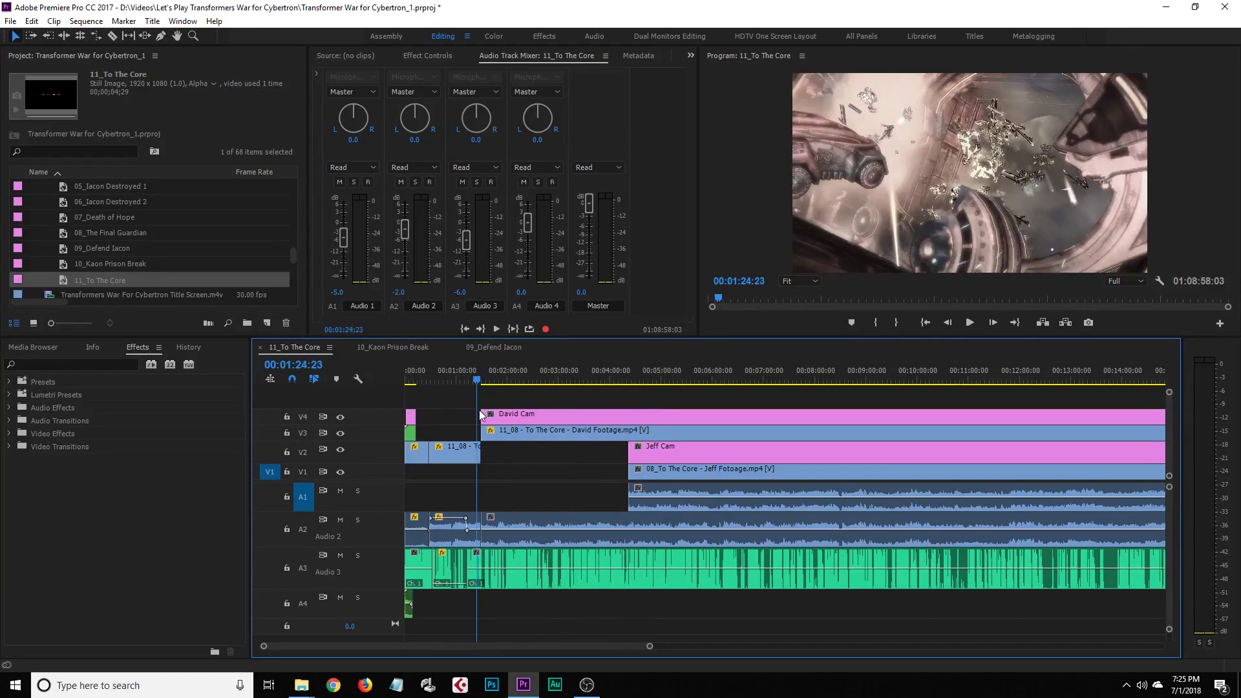
{"action": "key", "text": "space"}
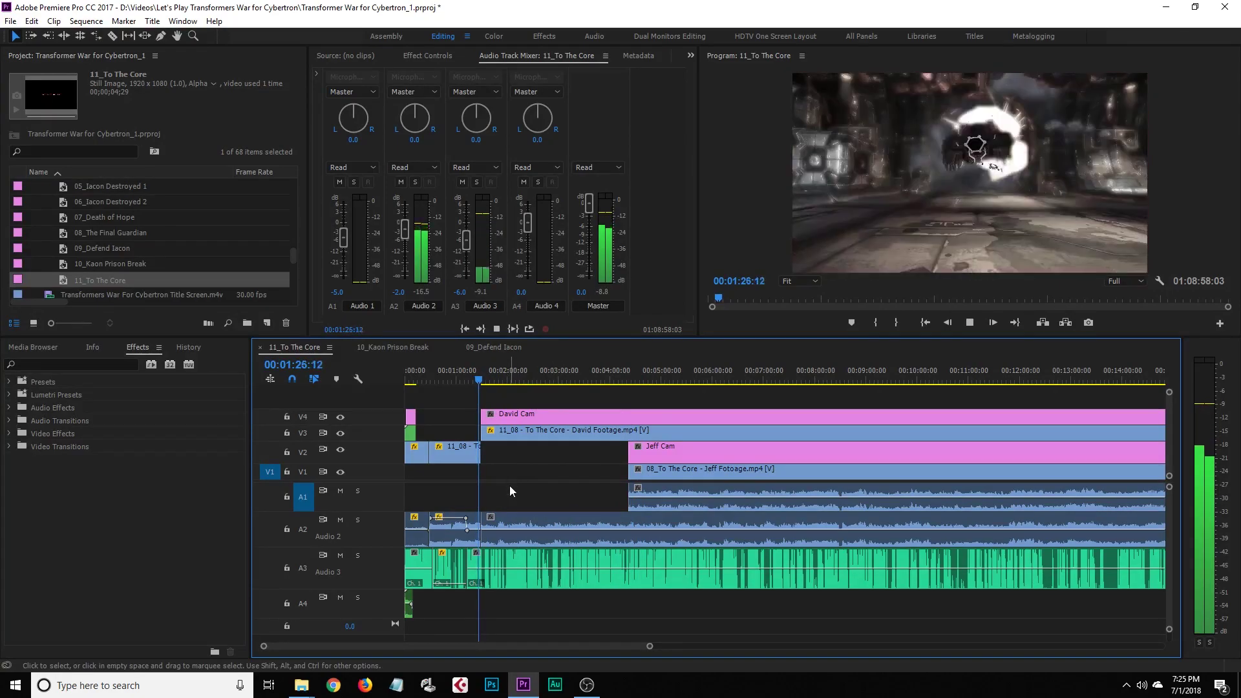
{"action": "left_click_drag", "start_coordinate": [649, 648], "coordinate": [569, 646]}
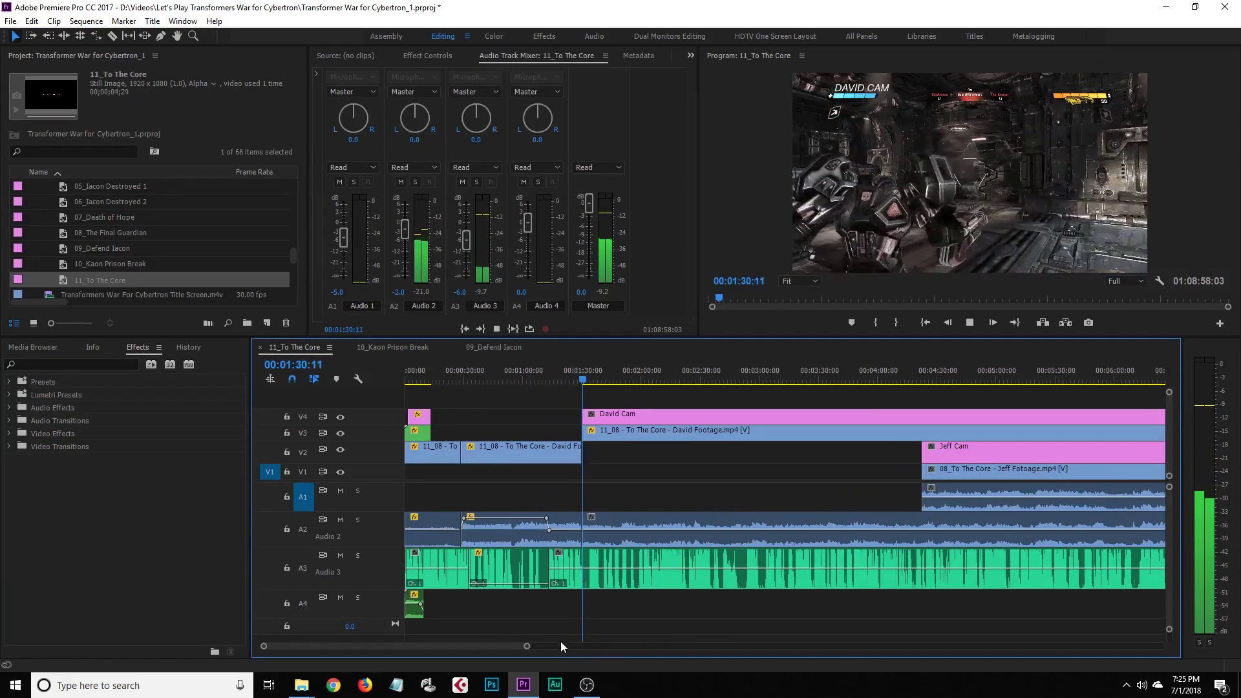
{"action": "left_click_drag", "start_coordinate": [492, 646], "coordinate": [494, 649]}
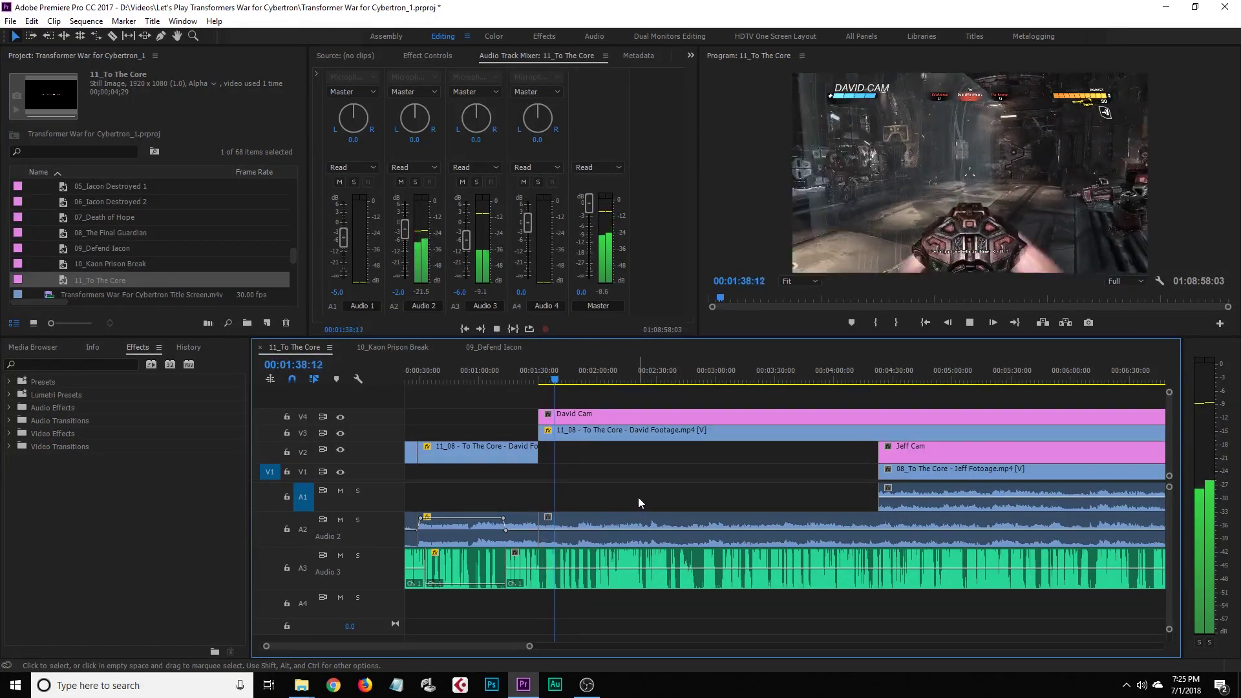
{"action": "key", "text": "space"}
Replay the David Cam section from 00:01:31:15 and add a sequence marker at 00:01:38:11
{"action": "left_click_drag", "start_coordinate": [560, 386], "coordinate": [541, 382]}
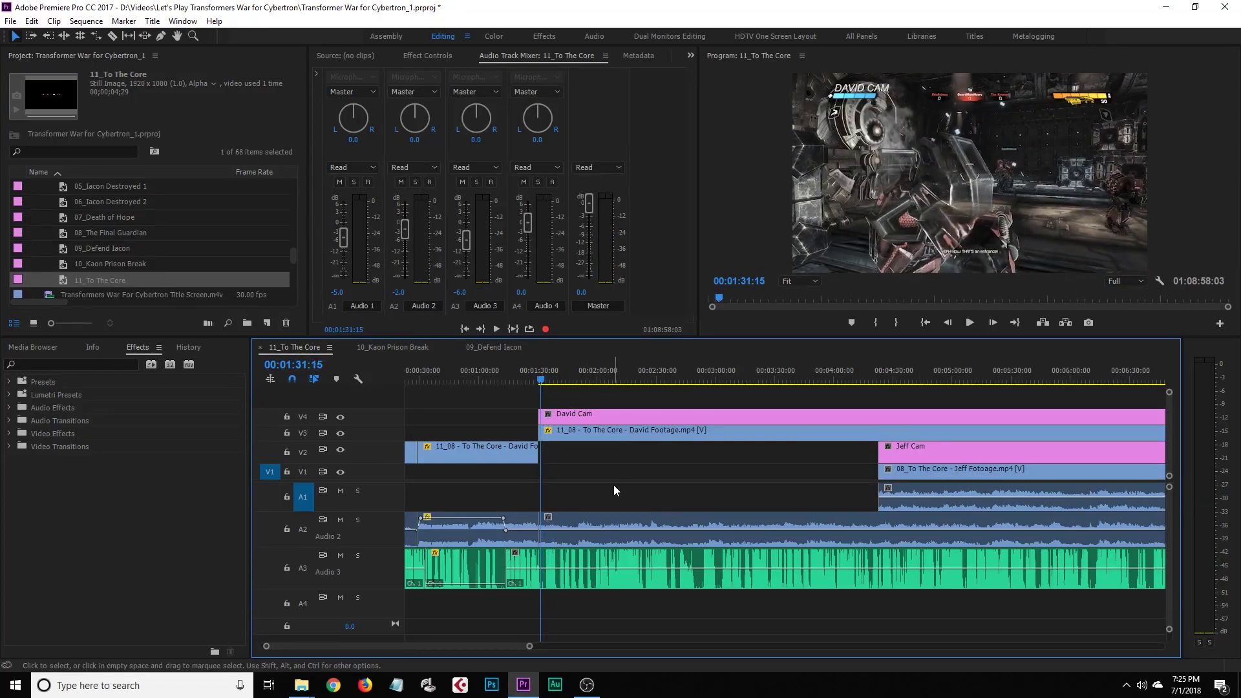
{"action": "key", "text": "space"}
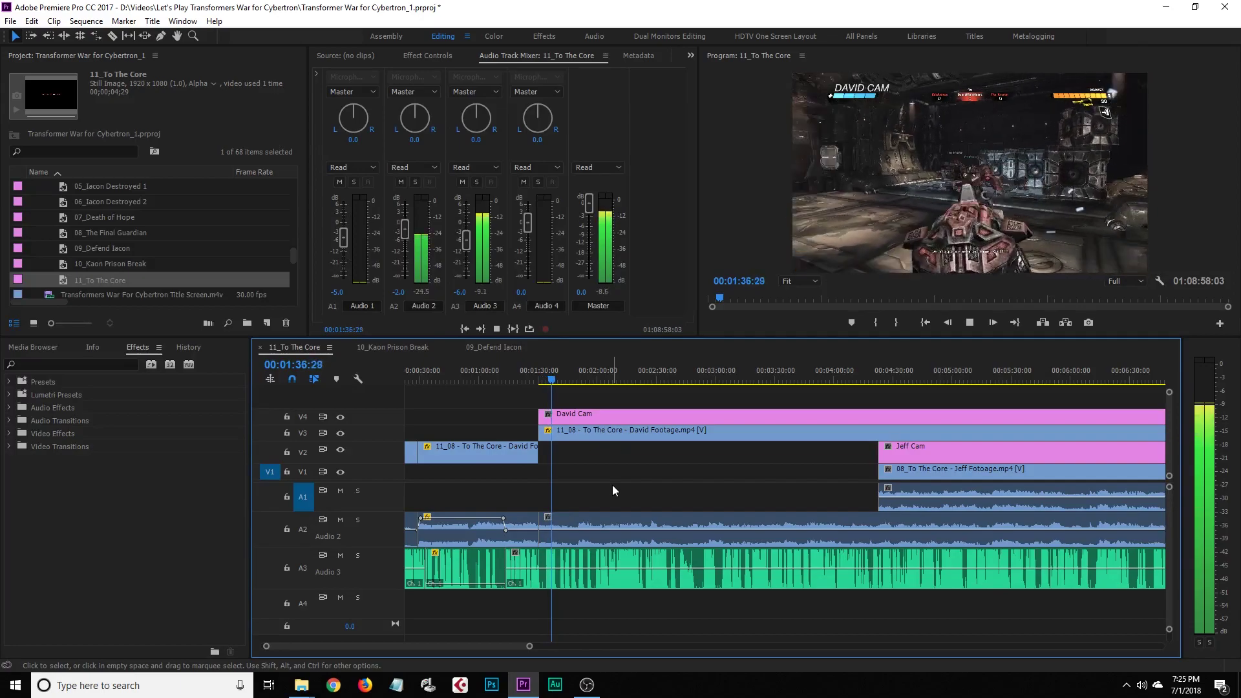
{"action": "key", "text": "space"}
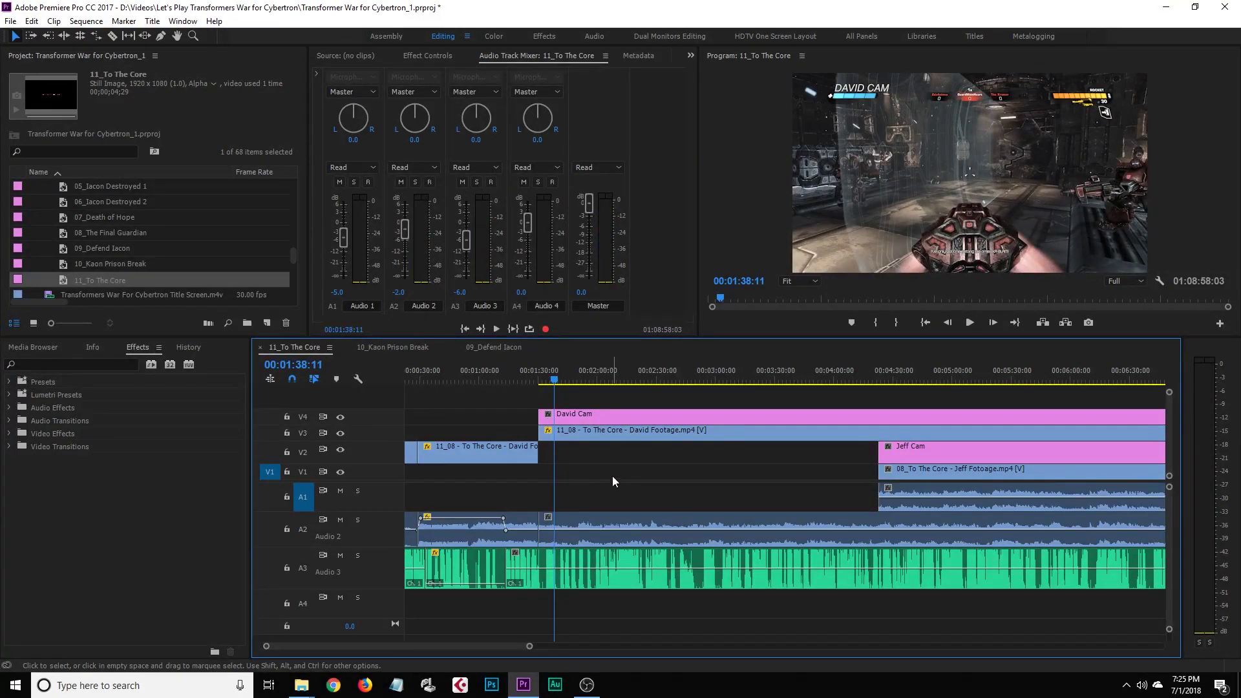
{"action": "left_click_drag", "start_coordinate": [530, 646], "coordinate": [438, 651]}
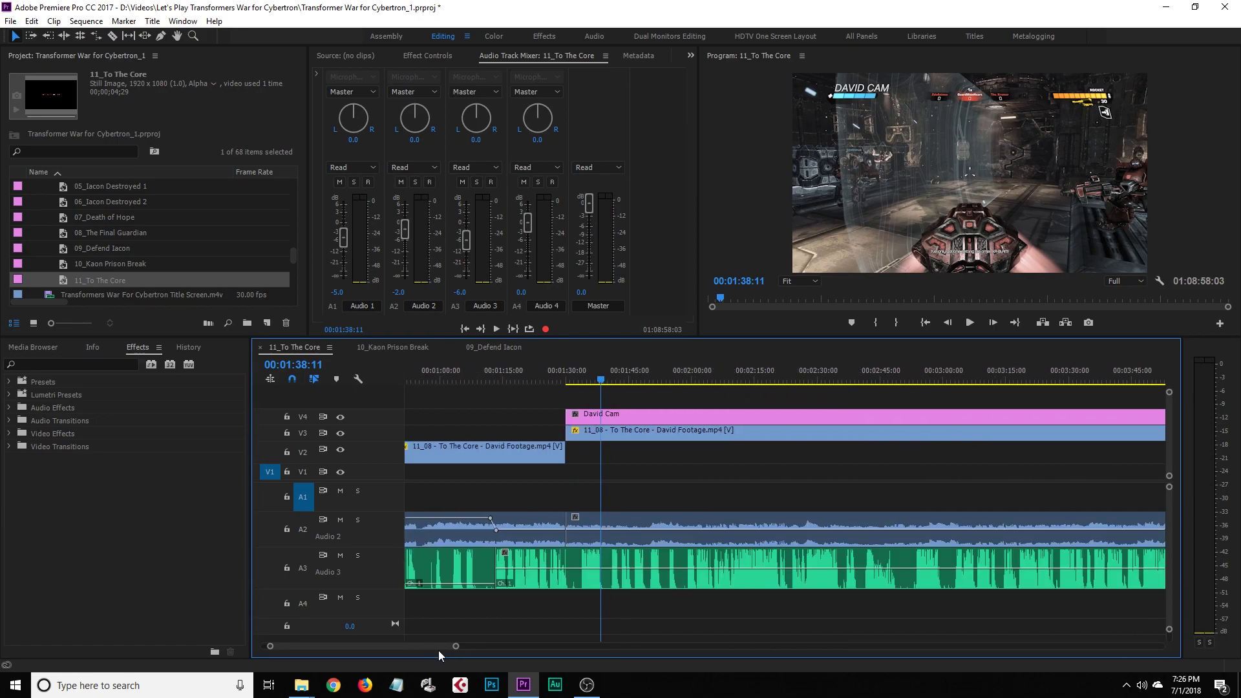
{"action": "key", "text": "c"}
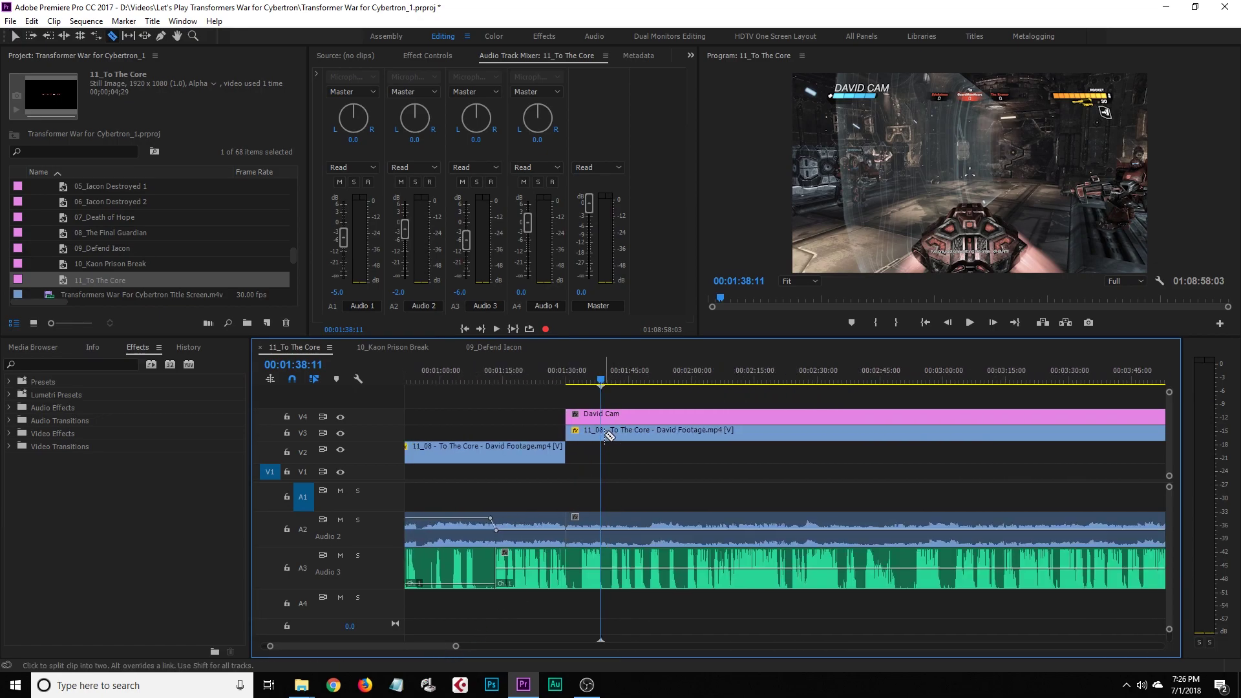
{"action": "key", "text": "m"}
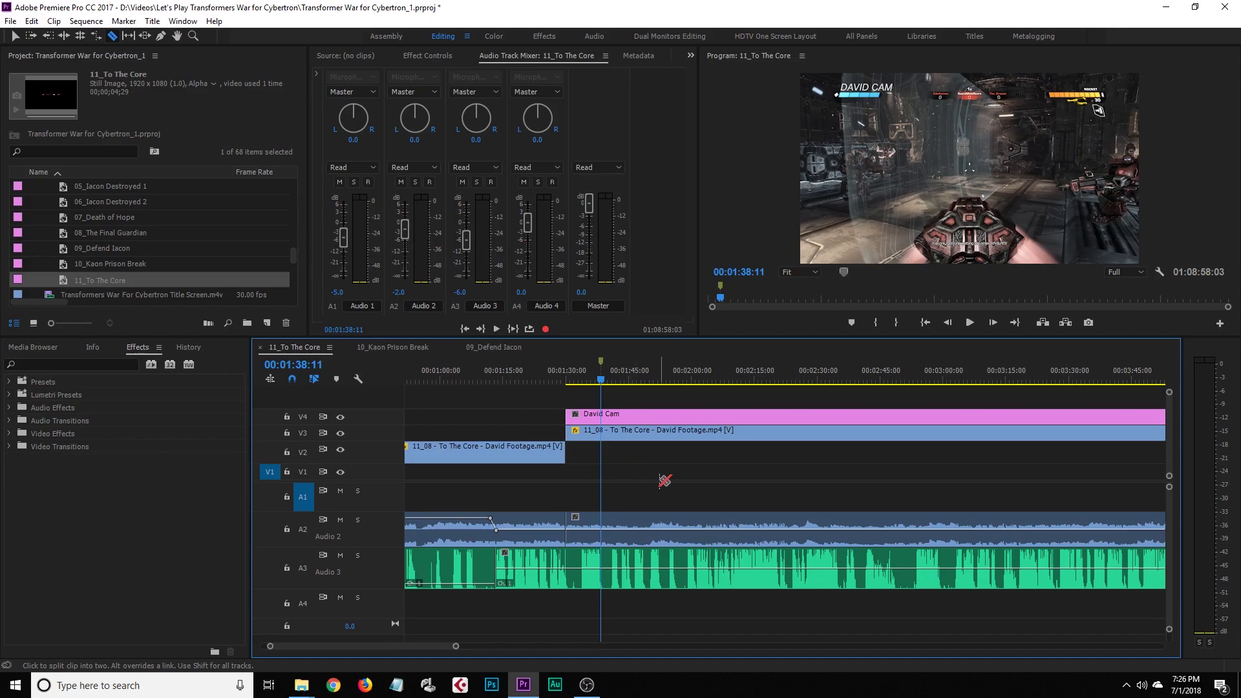
{"action": "key", "text": "v"}
Replay the start of the David Cam section and split the A3 commentary clip just before the speech at 00:01:33:21
{"action": "left_click_drag", "start_coordinate": [602, 381], "coordinate": [576, 383]}
{"action": "key", "text": "space"}
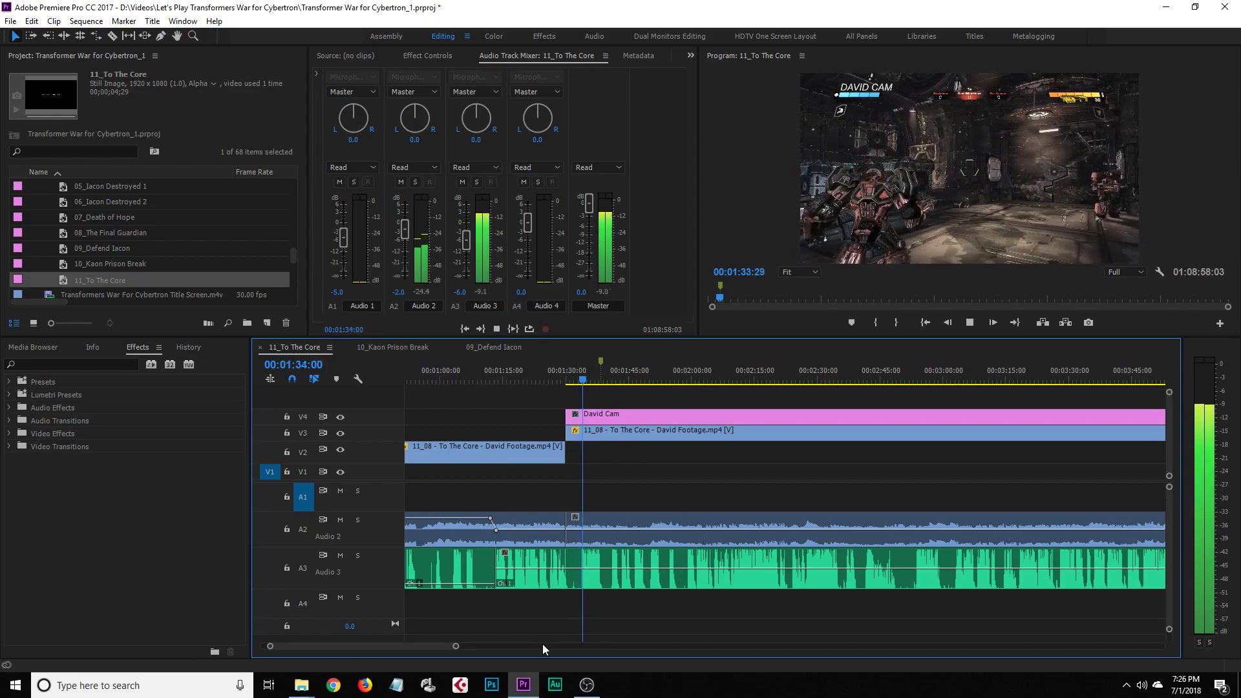
{"action": "left_click_drag", "start_coordinate": [456, 646], "coordinate": [352, 646]}
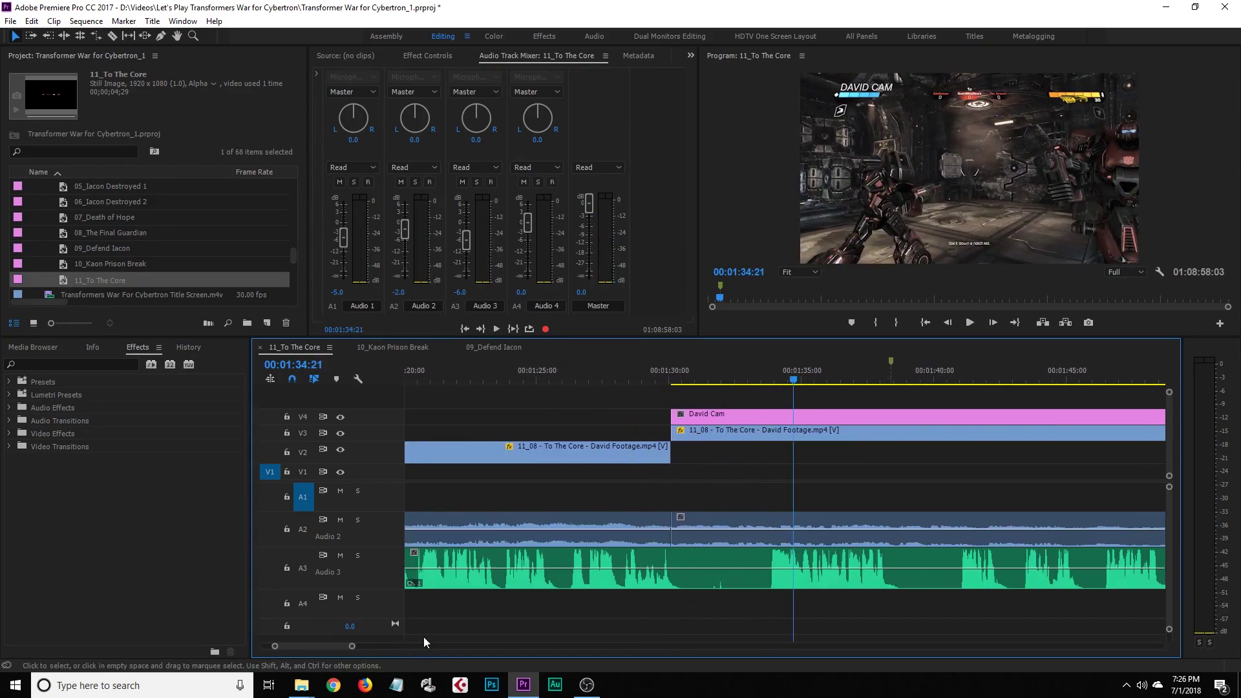
{"action": "left_click_drag", "start_coordinate": [787, 386], "coordinate": [768, 386]}
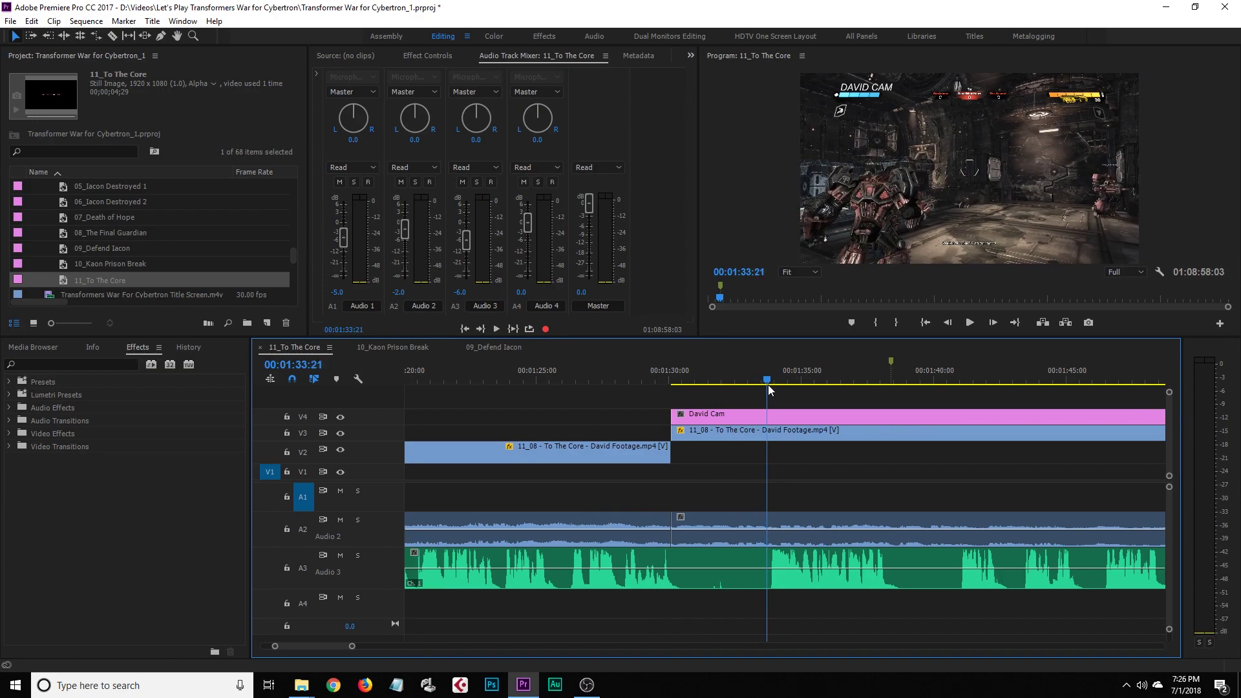
{"action": "key", "text": "c"}
{"action": "left_click", "coordinate": [772, 565]}
{"action": "key", "text": "v"}
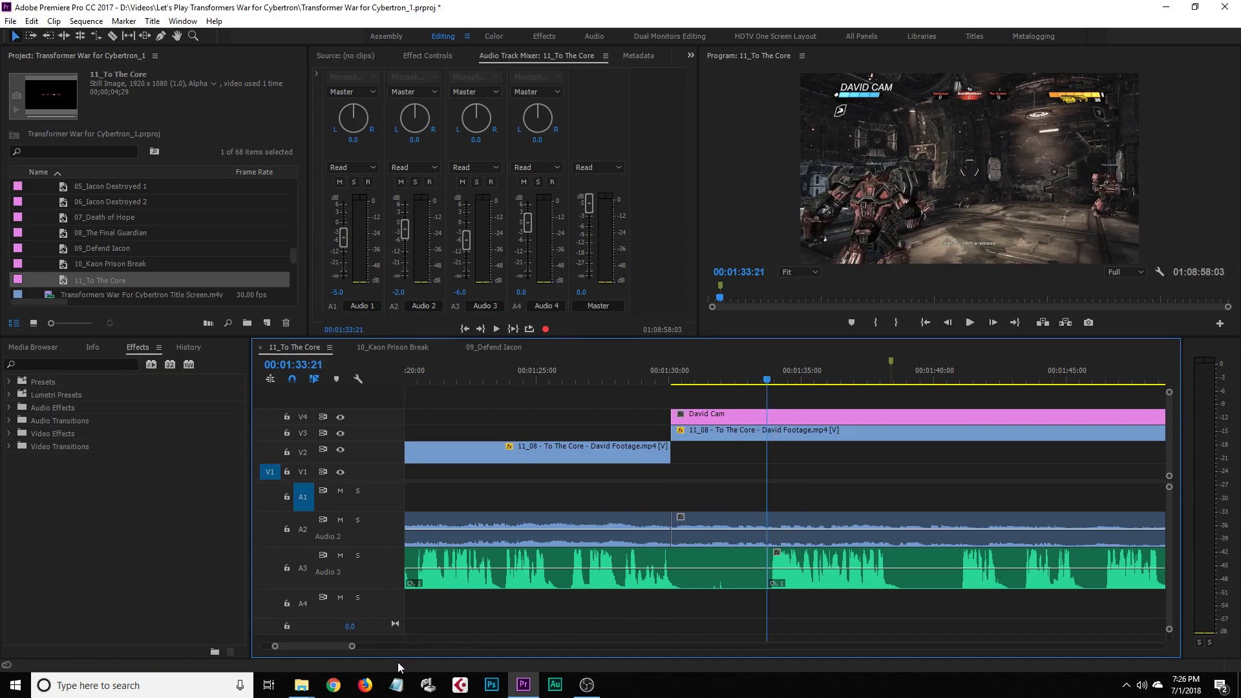
Move the split-off A3 commentary clip to start at the 00:01:38:11 marker and select the gap left before it
{"action": "scroll", "coordinate": [353, 649], "scroll_direction": "down", "scroll_amount": 3}
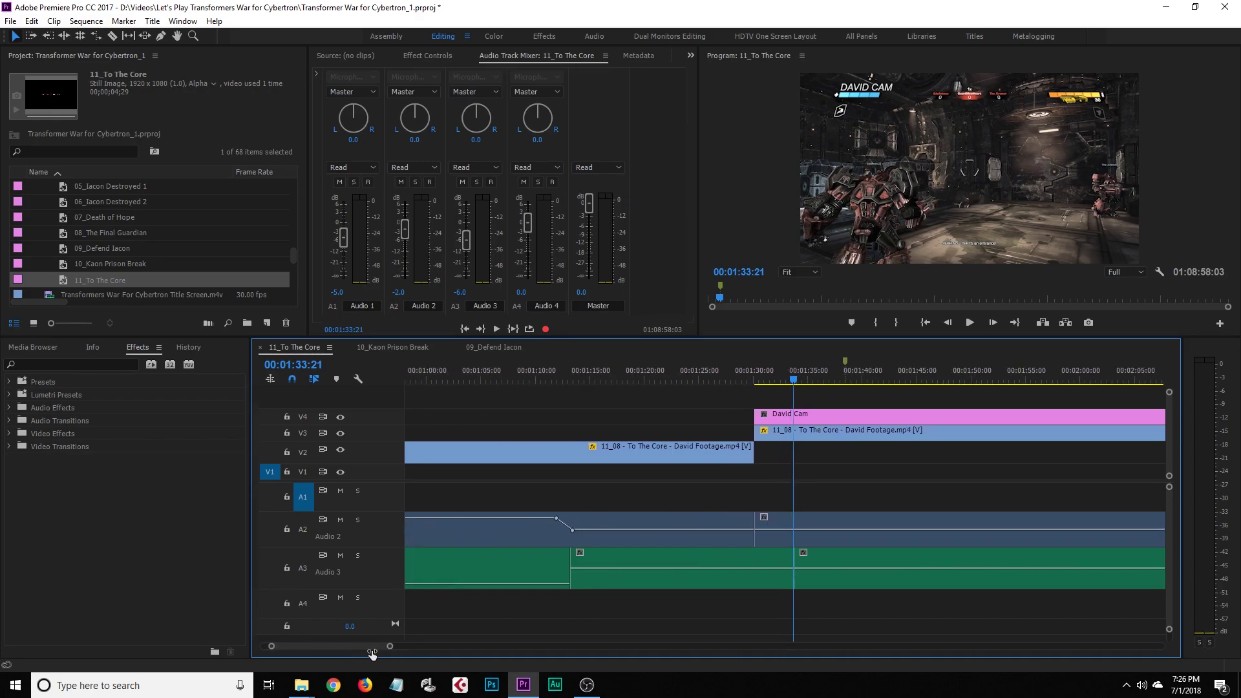
{"action": "scroll", "coordinate": [336, 649], "scroll_direction": "down", "scroll_amount": 2}
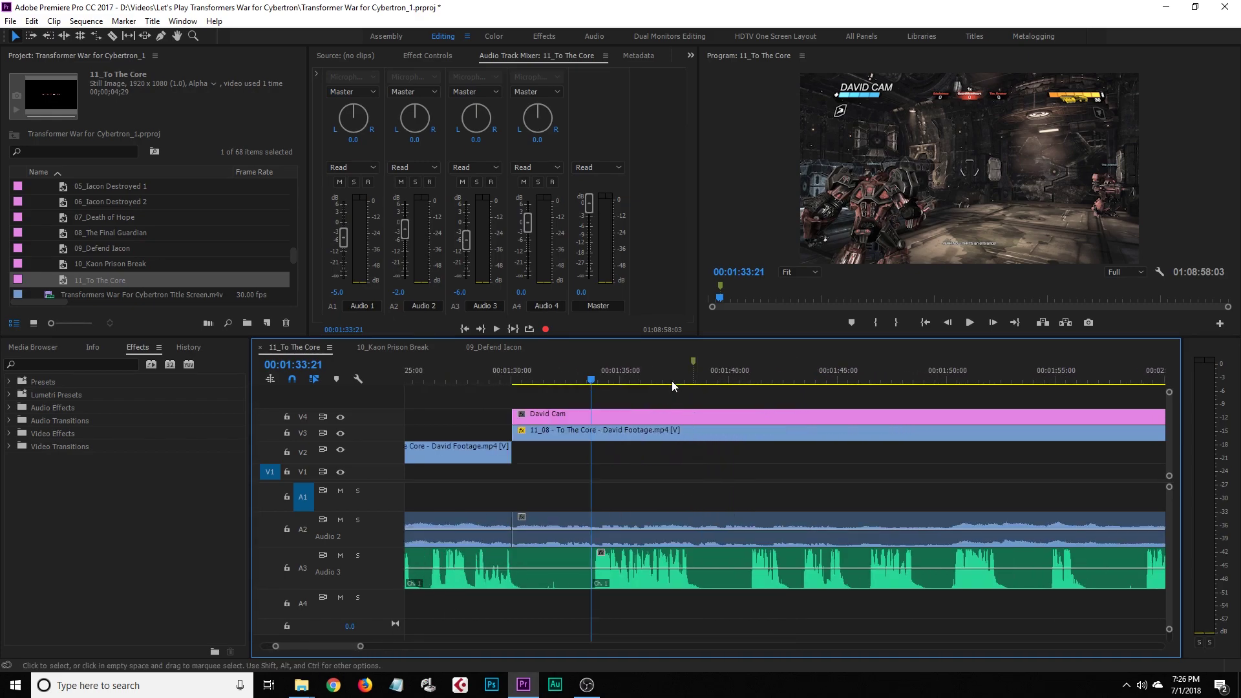
{"action": "left_click_drag", "start_coordinate": [622, 560], "coordinate": [722, 560]}
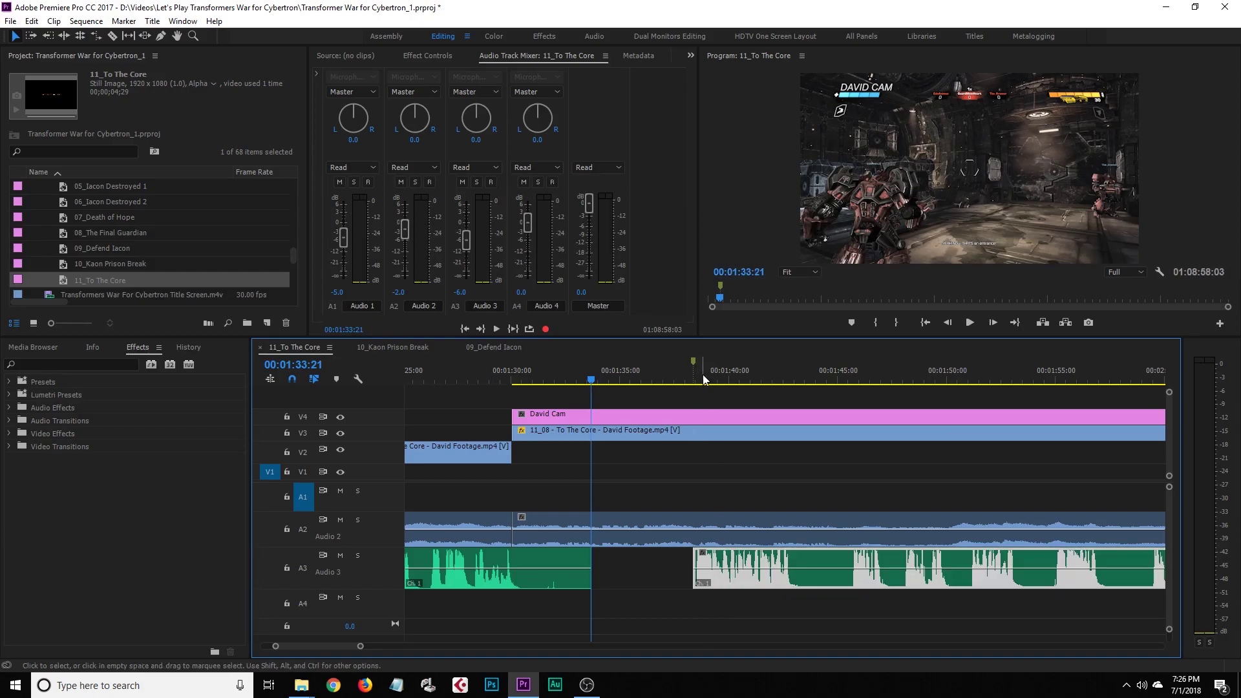
{"action": "left_click", "coordinate": [627, 574]}
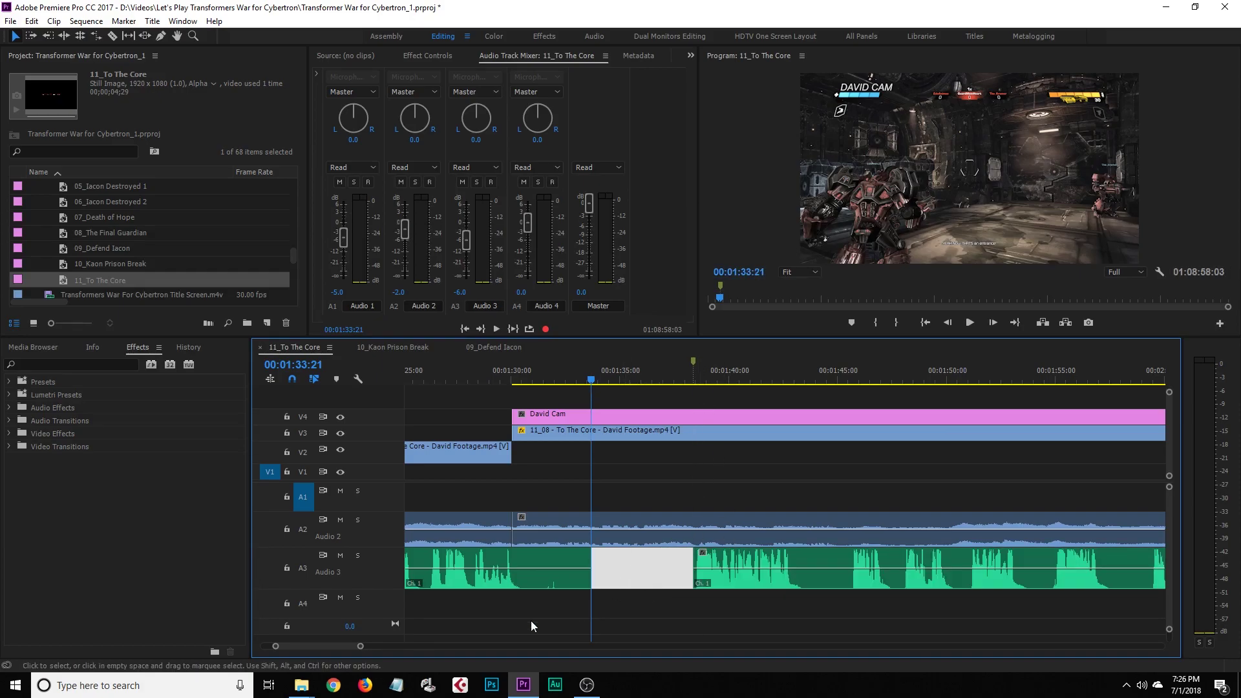
Play from 00:01:33:21 across the A3 gap to check the timing of the moved commentary
{"action": "left_click", "coordinate": [360, 647]}
{"action": "mouse_move", "coordinate": [361, 650]}
{"action": "left_mouse_down"}
{"action": "mouse_move", "coordinate": [1067, 650]}
{"action": "mouse_move", "coordinate": [705, 640]}
{"action": "left_mouse_up"}
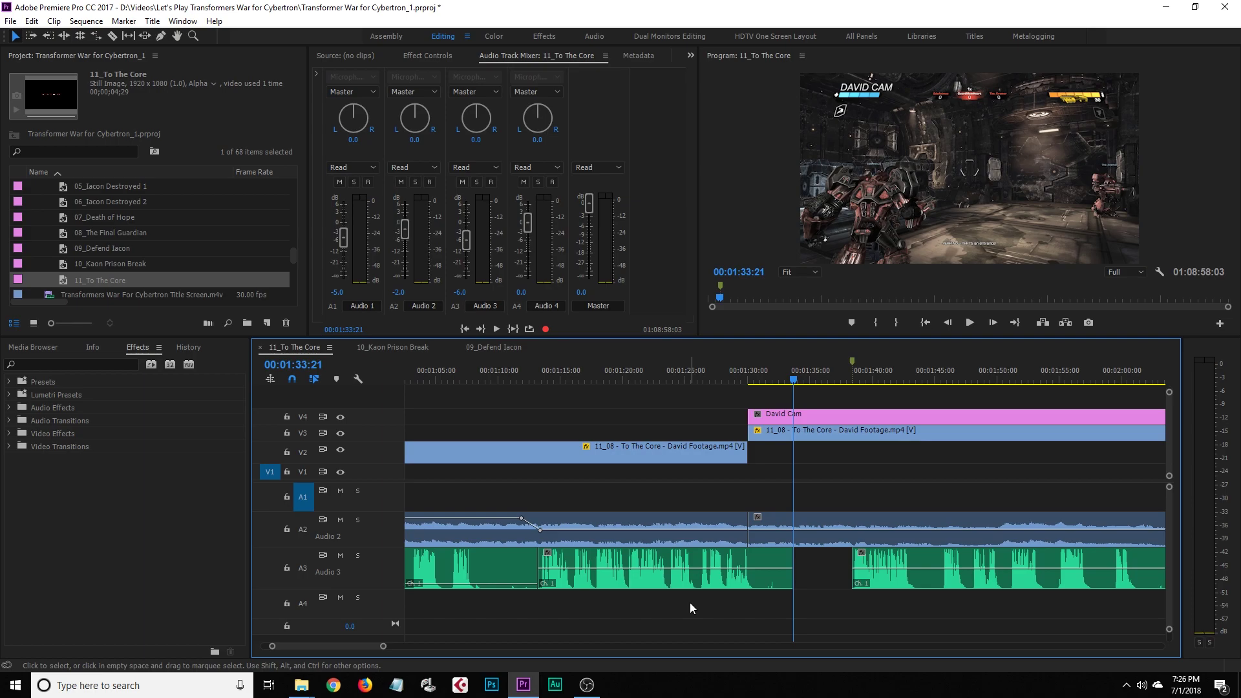
{"action": "left_click_drag", "start_coordinate": [383, 647], "coordinate": [452, 647]}
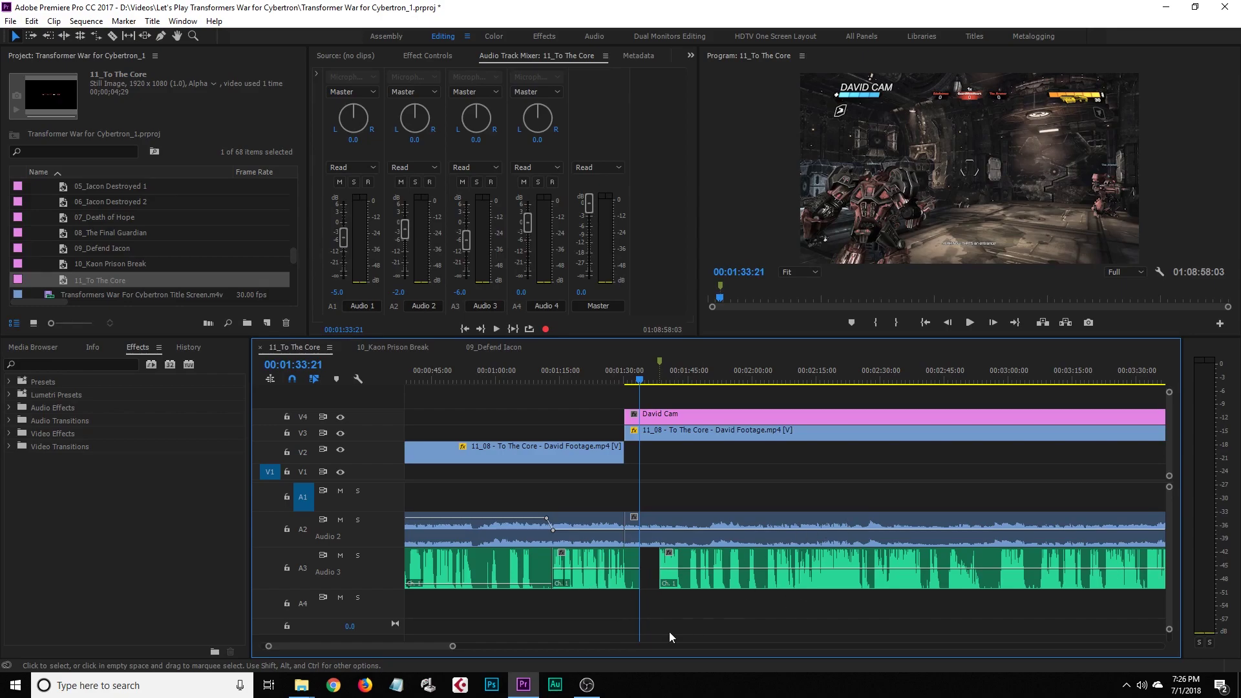
{"action": "key", "text": "space"}
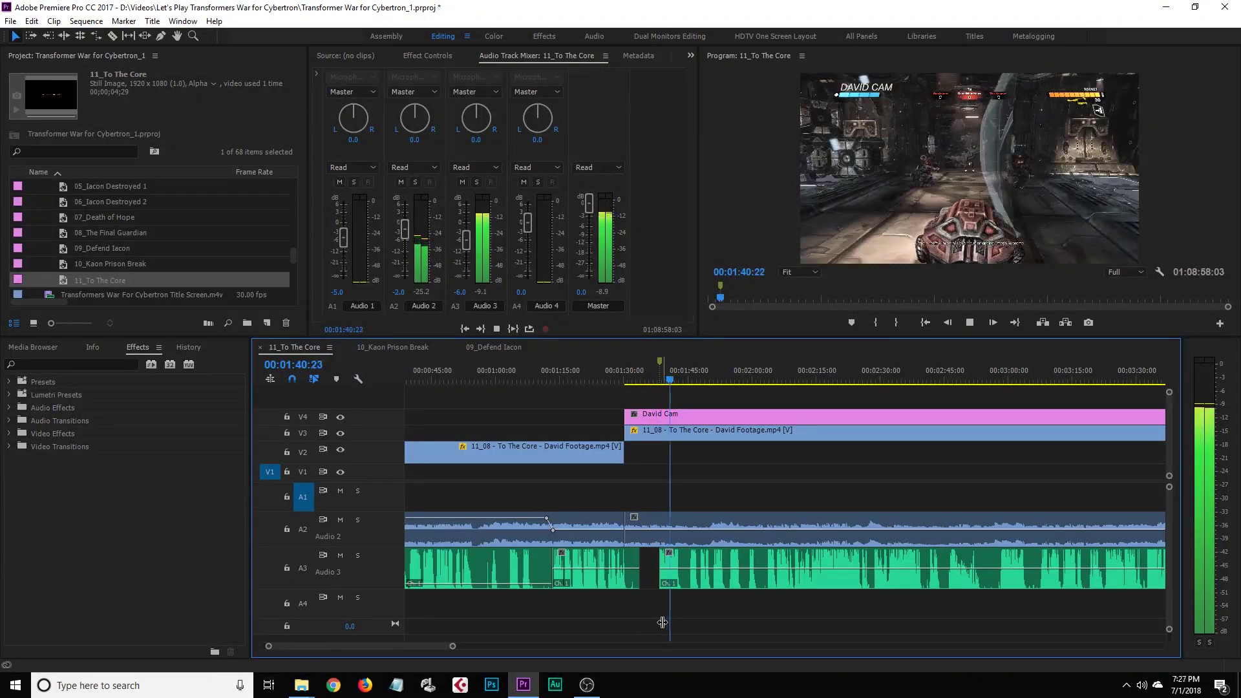
{"action": "key", "text": "space"}
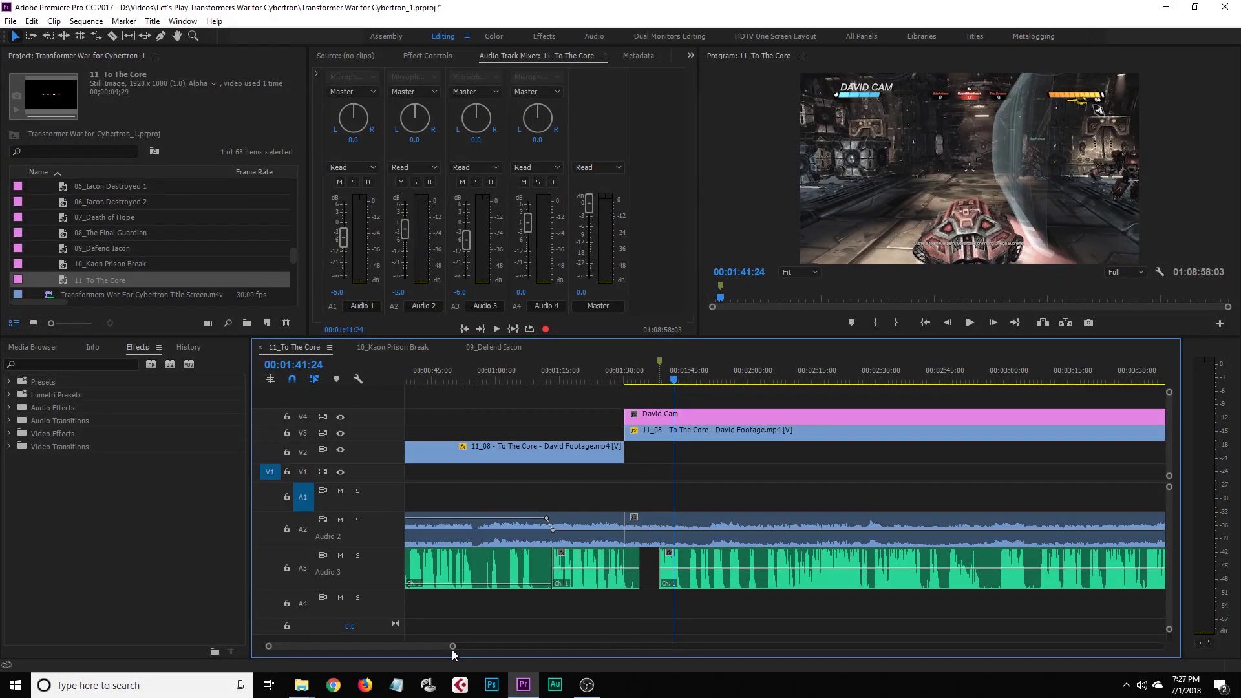
Replay from just before the moved A3 commentary clip to 00:01:50:09, checking how the commentary fits the gameplay
{"action": "left_click_drag", "start_coordinate": [453, 646], "coordinate": [426, 650]}
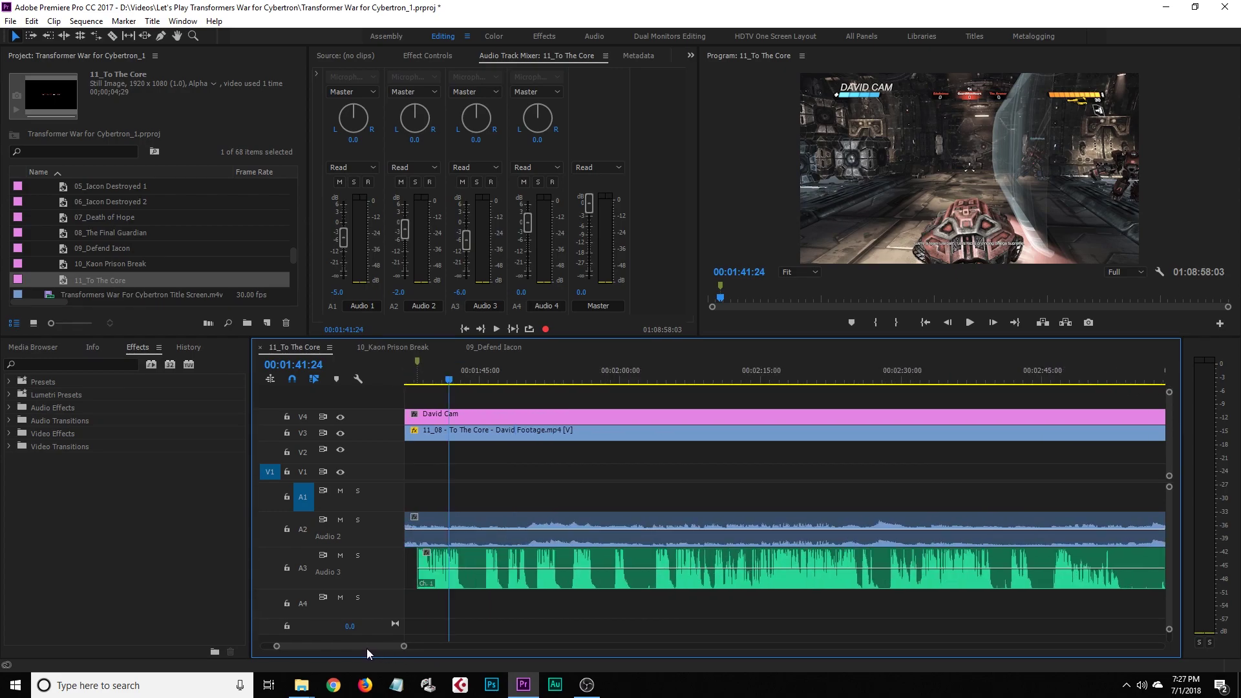
{"action": "left_click_drag", "start_coordinate": [366, 649], "coordinate": [366, 649]}
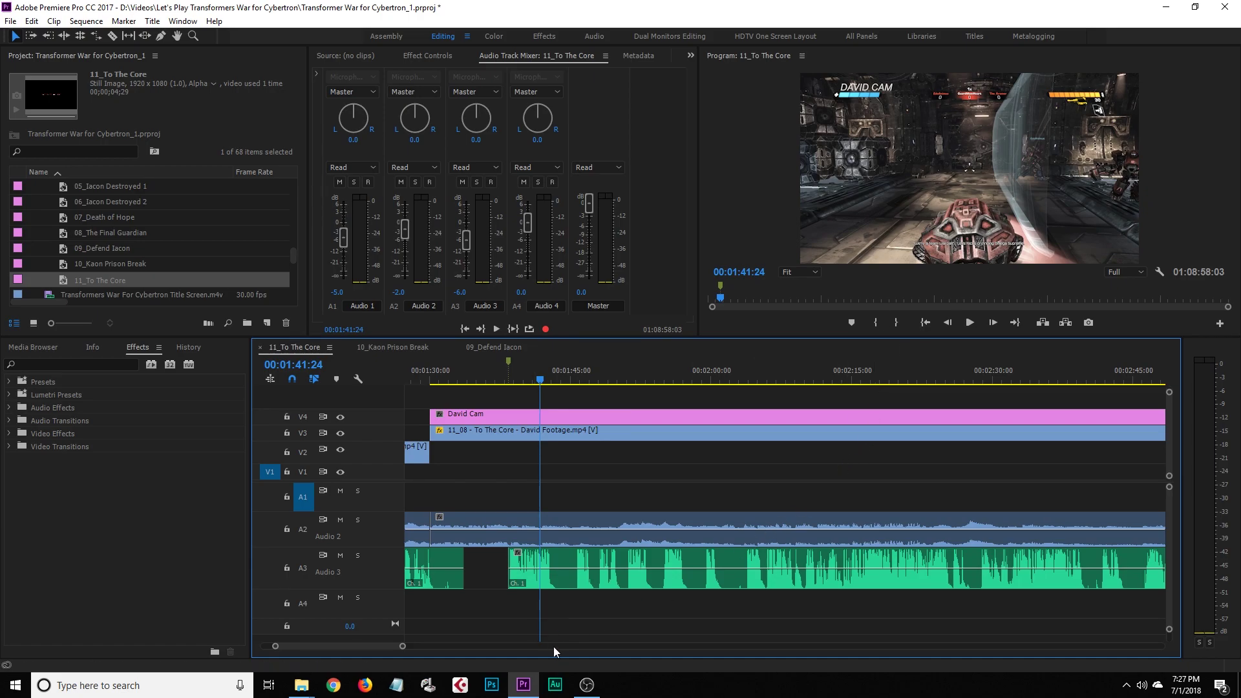
{"action": "left_click", "coordinate": [518, 580]}
{"action": "left_click", "coordinate": [520, 604]}
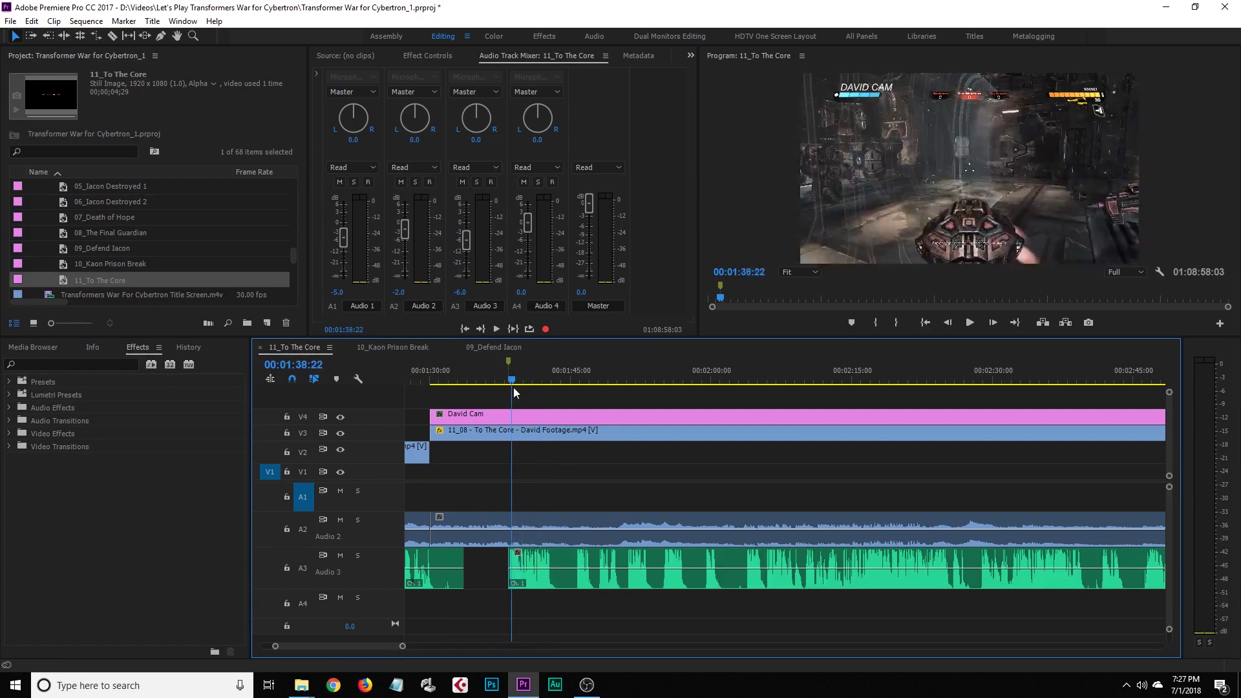
{"action": "mouse_move", "coordinate": [513, 388]}
{"action": "left_mouse_down"}
{"action": "mouse_move", "coordinate": [531, 389]}
{"action": "mouse_move", "coordinate": [496, 388]}
{"action": "left_mouse_up"}
{"action": "key", "text": "space"}
{"action": "mouse_move", "coordinate": [404, 647]}
{"action": "left_mouse_down"}
{"action": "mouse_move", "coordinate": [437, 649]}
{"action": "mouse_move", "coordinate": [393, 647]}
{"action": "left_mouse_up"}
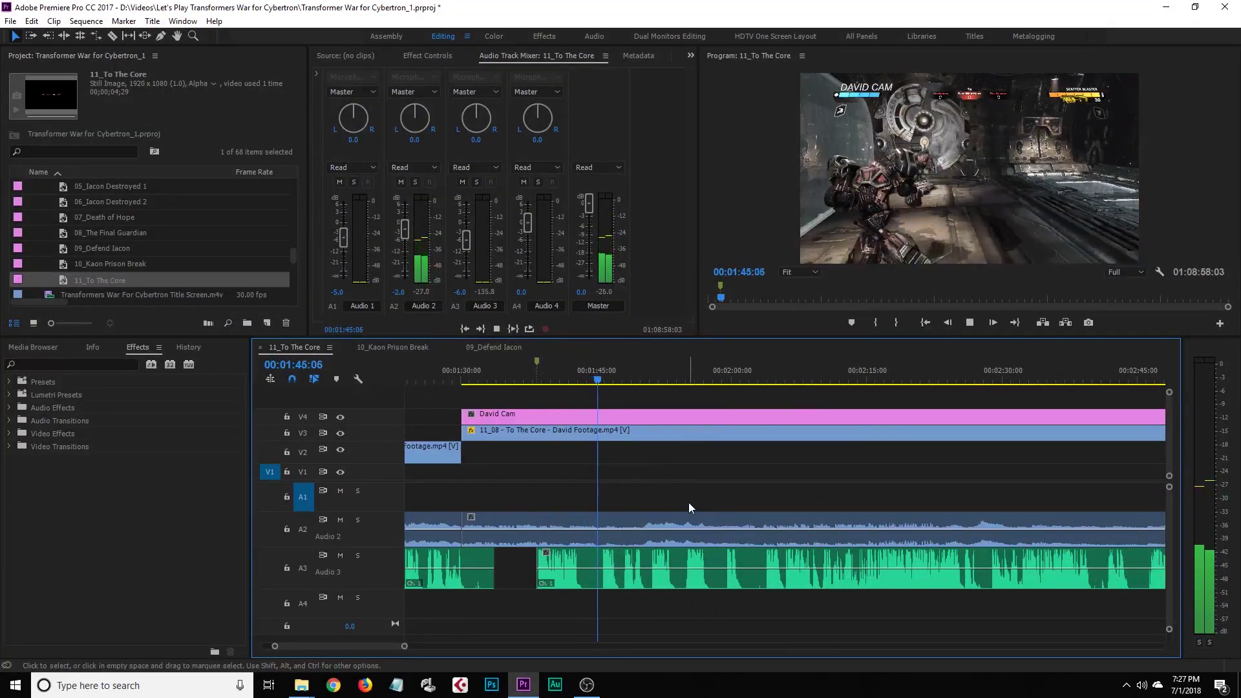
{"action": "left_click_drag", "start_coordinate": [406, 647], "coordinate": [432, 647]}
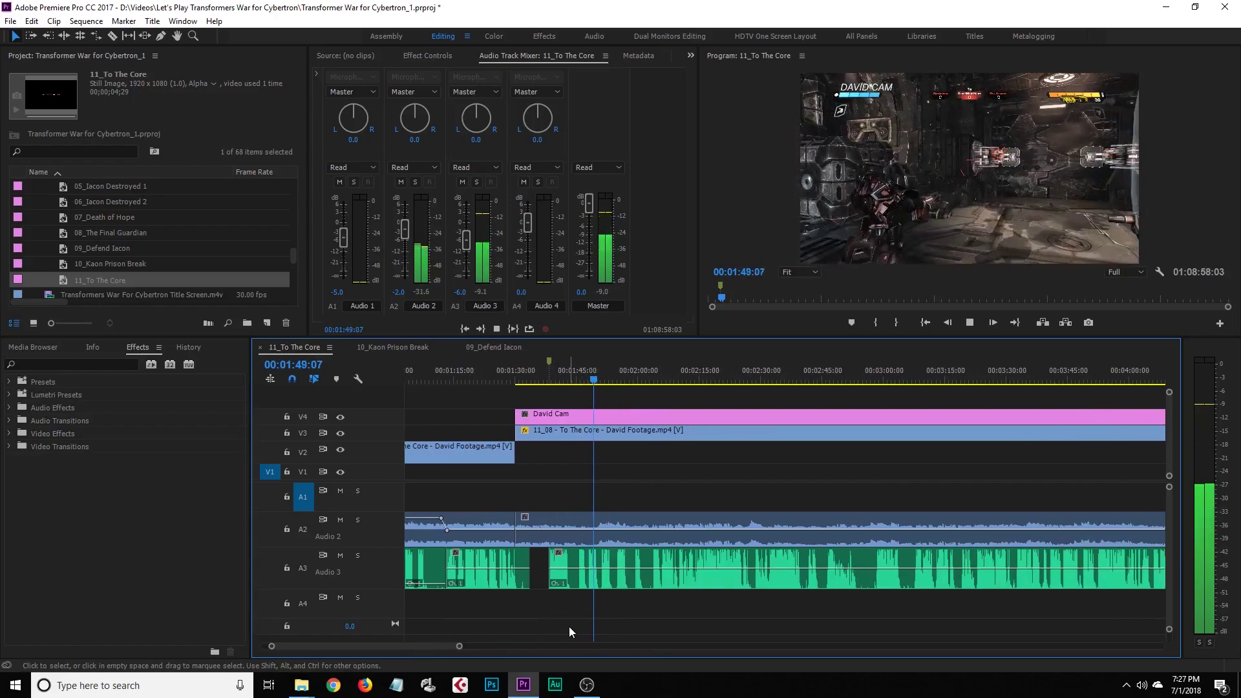
{"action": "key", "text": "space"}
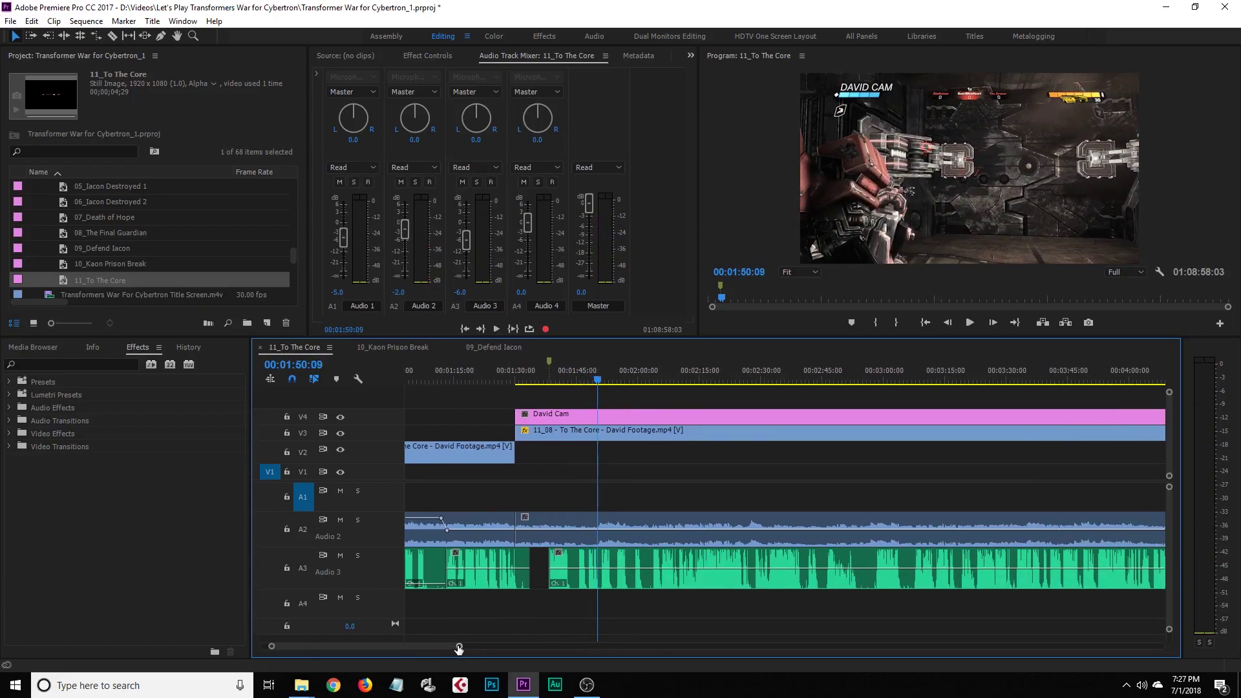
Replay the gameplay shortly before 00:01:50:09 and place the playhead and sequence marker at 00:01:47:23
{"action": "left_click_drag", "start_coordinate": [459, 649], "coordinate": [437, 646]}
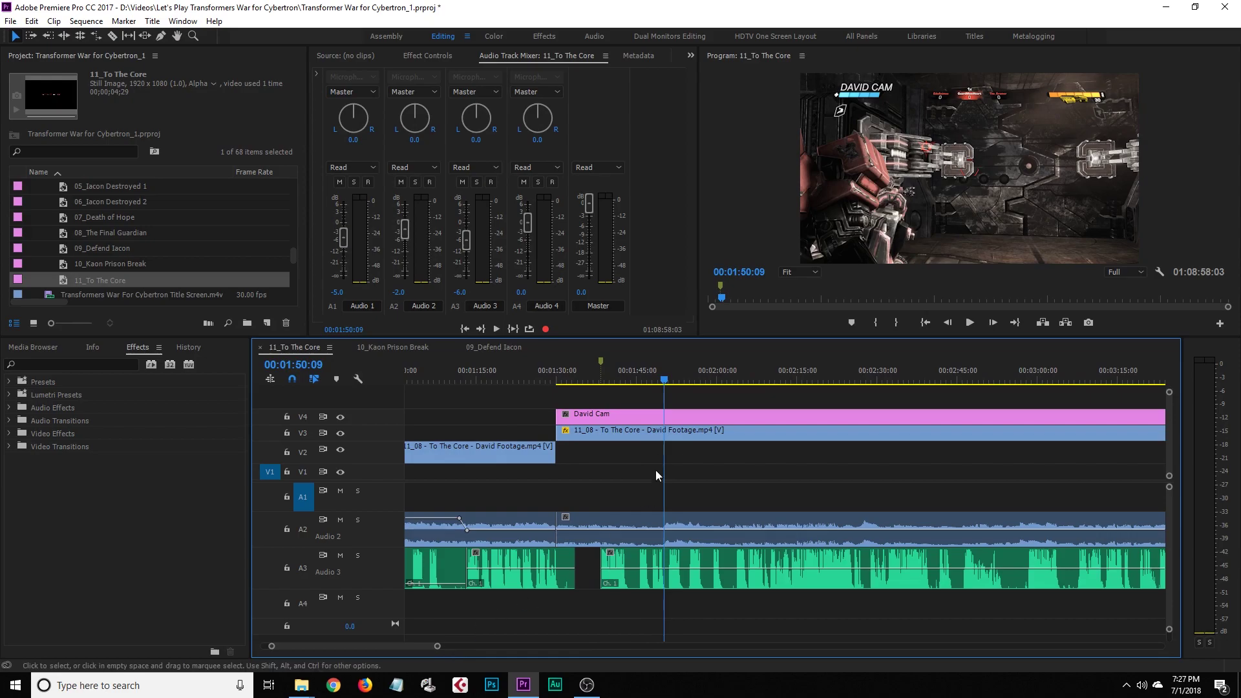
{"action": "left_click_drag", "start_coordinate": [662, 385], "coordinate": [656, 387]}
{"action": "key", "text": "space"}
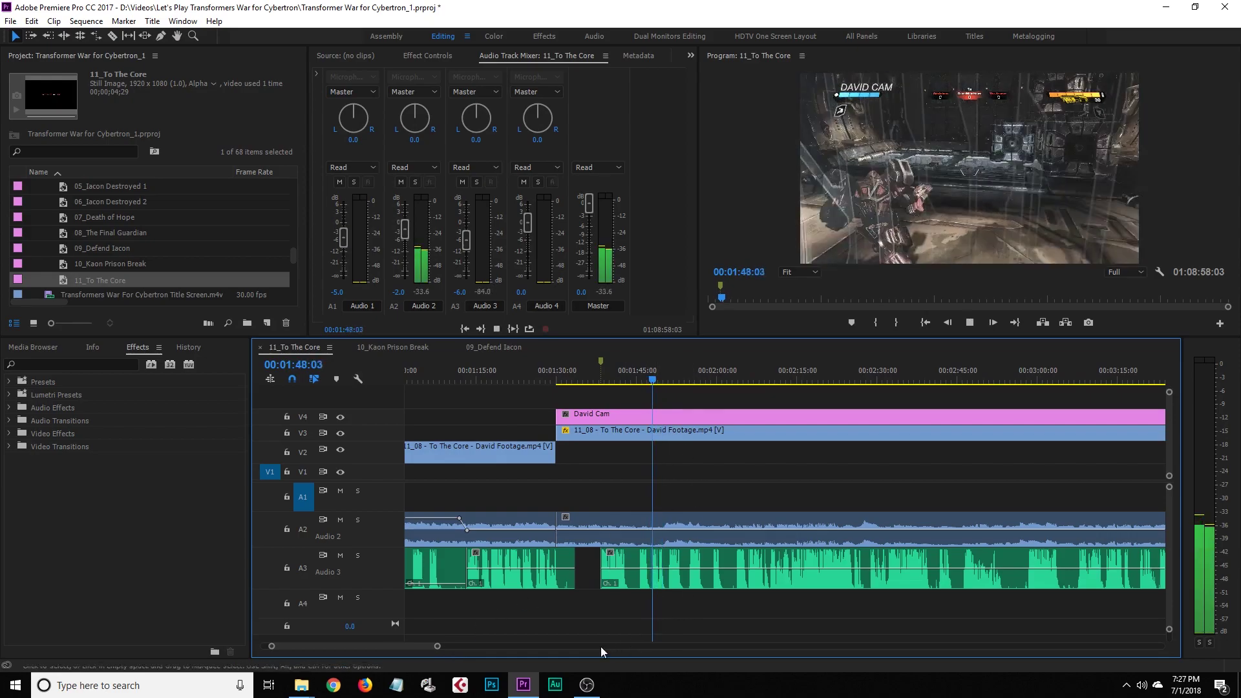
{"action": "left_click_drag", "start_coordinate": [436, 648], "coordinate": [410, 649]}
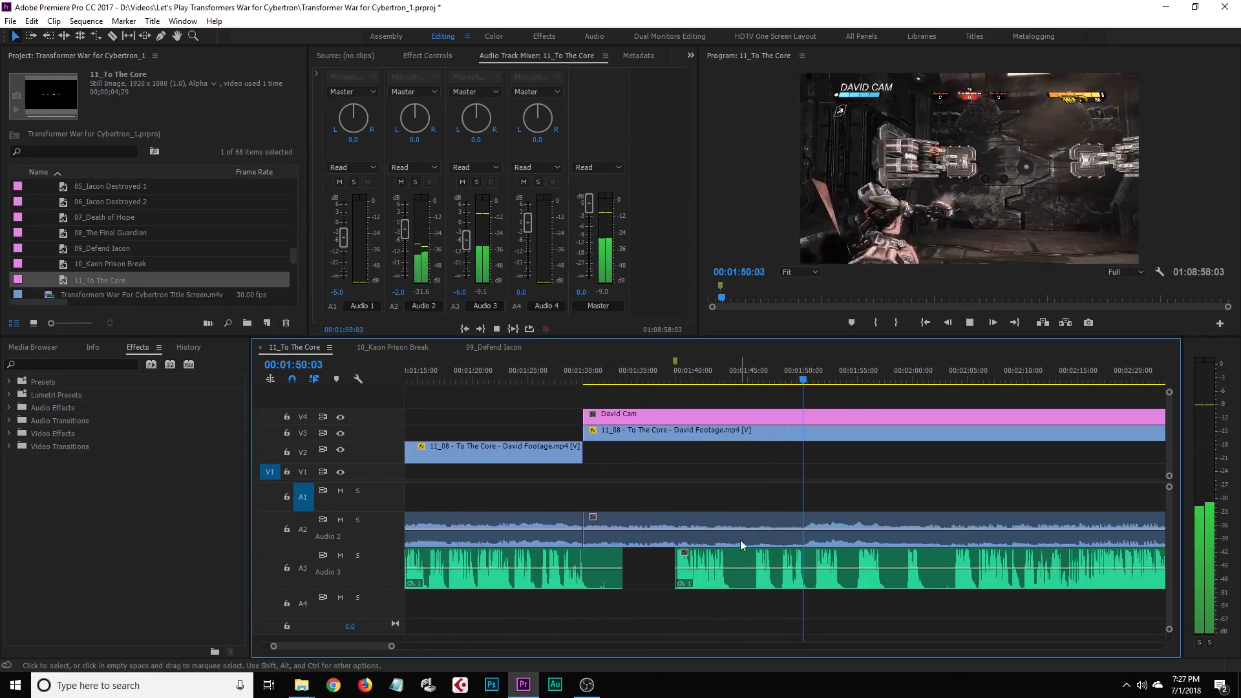
{"action": "left_click_drag", "start_coordinate": [790, 379], "coordinate": [779, 378]}
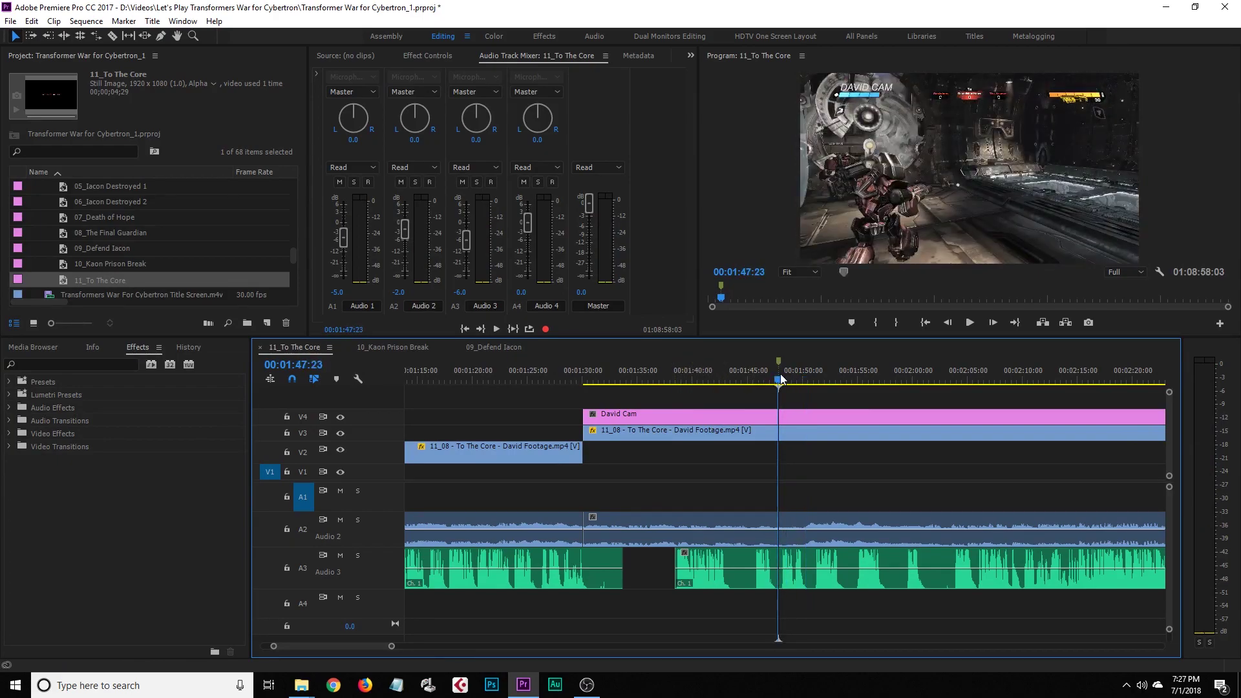
Move the Jeff Cam and Jeff Footage clips with their A1 audio to start at the 00:01:47:23 marker
{"action": "left_click_drag", "start_coordinate": [393, 646], "coordinate": [509, 649]}
{"action": "left_click", "coordinate": [849, 468]}
{"action": "left_click", "coordinate": [864, 453]}
{"action": "left_click", "coordinate": [864, 452]}
{"action": "left_click_drag", "start_coordinate": [859, 449], "coordinate": [607, 470]}
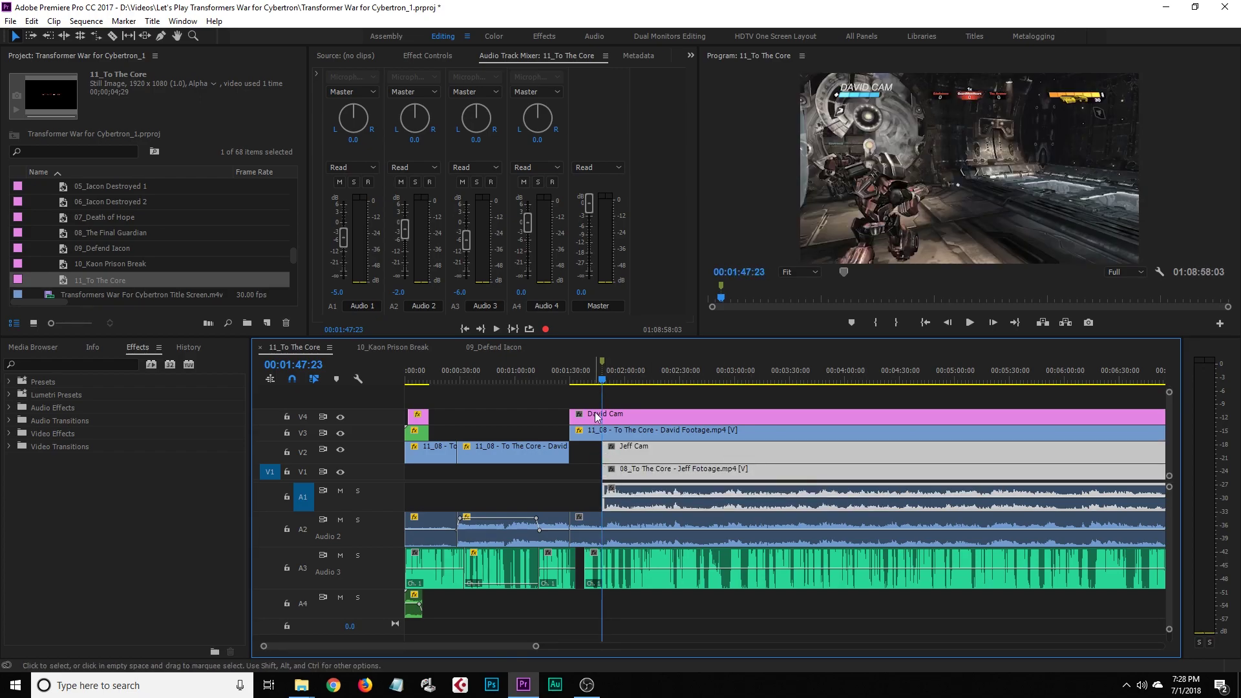
{"action": "left_click_drag", "start_coordinate": [533, 650], "coordinate": [479, 652]}
{"action": "scroll", "coordinate": [407, 646], "scroll_direction": "down", "scroll_amount": 5}
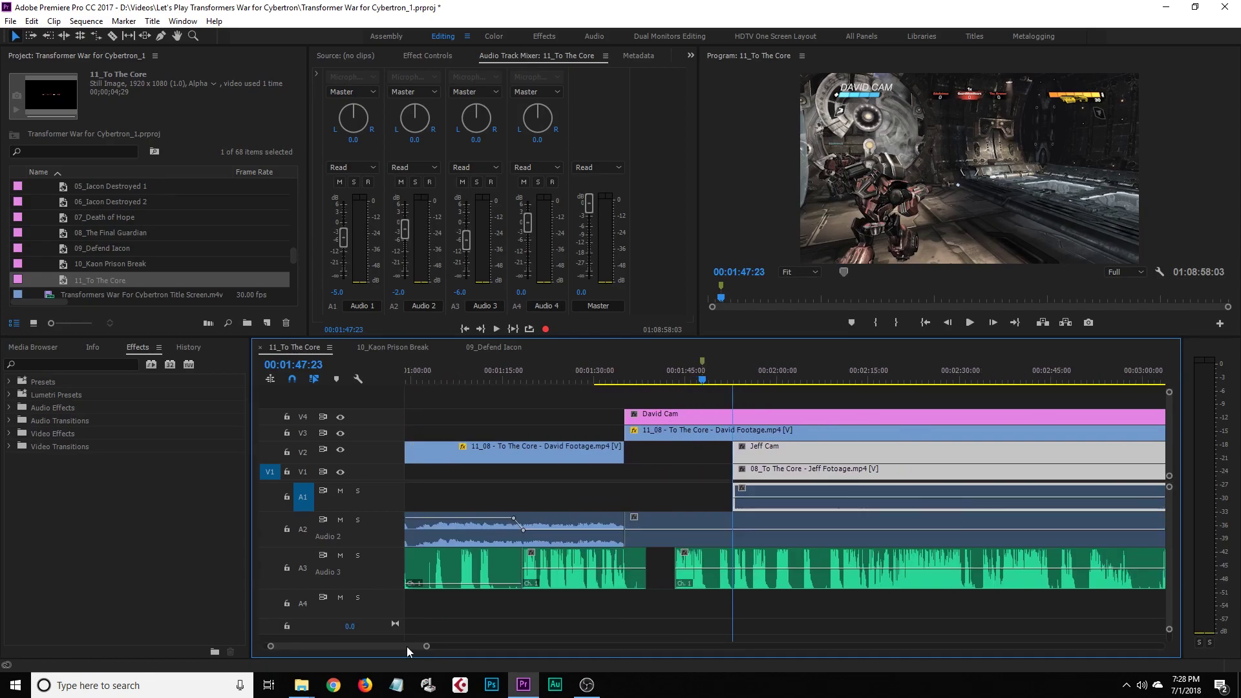
Play the first seconds of the moved Jeff Footage, from about 00:01:47:23, checking how it lines up with the David footage
{"action": "left_click", "coordinate": [498, 455]}
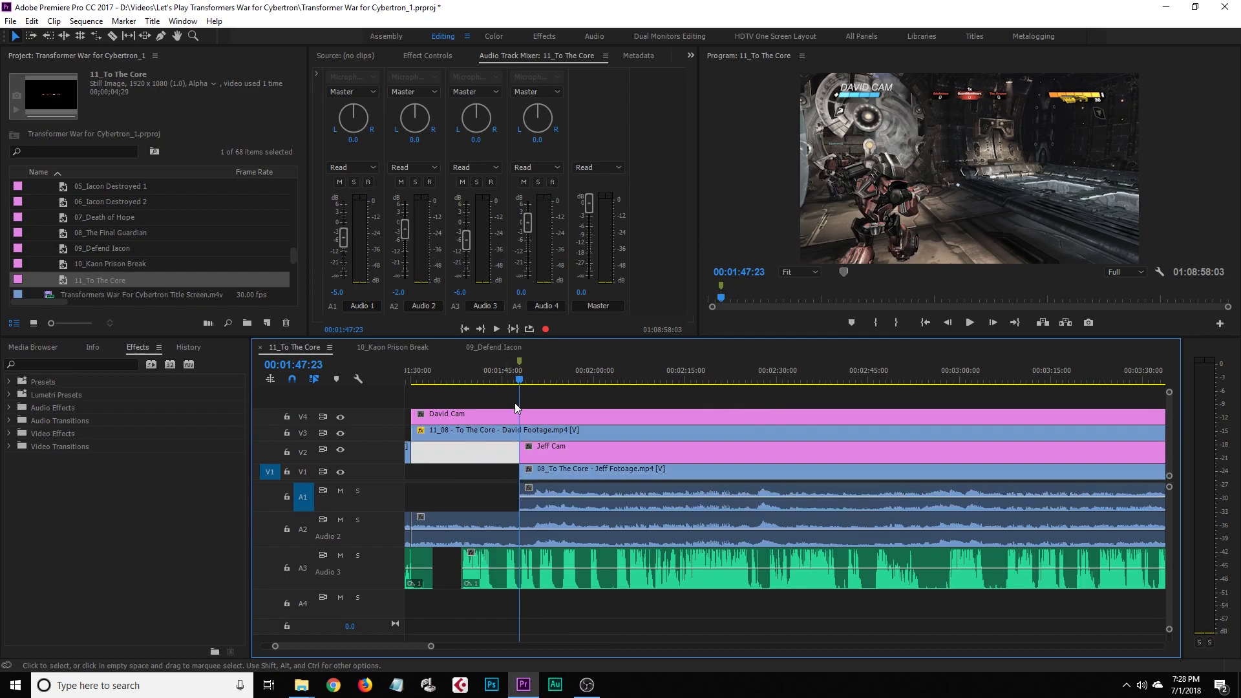
{"action": "left_click", "coordinate": [515, 380]}
{"action": "key", "text": "space"}
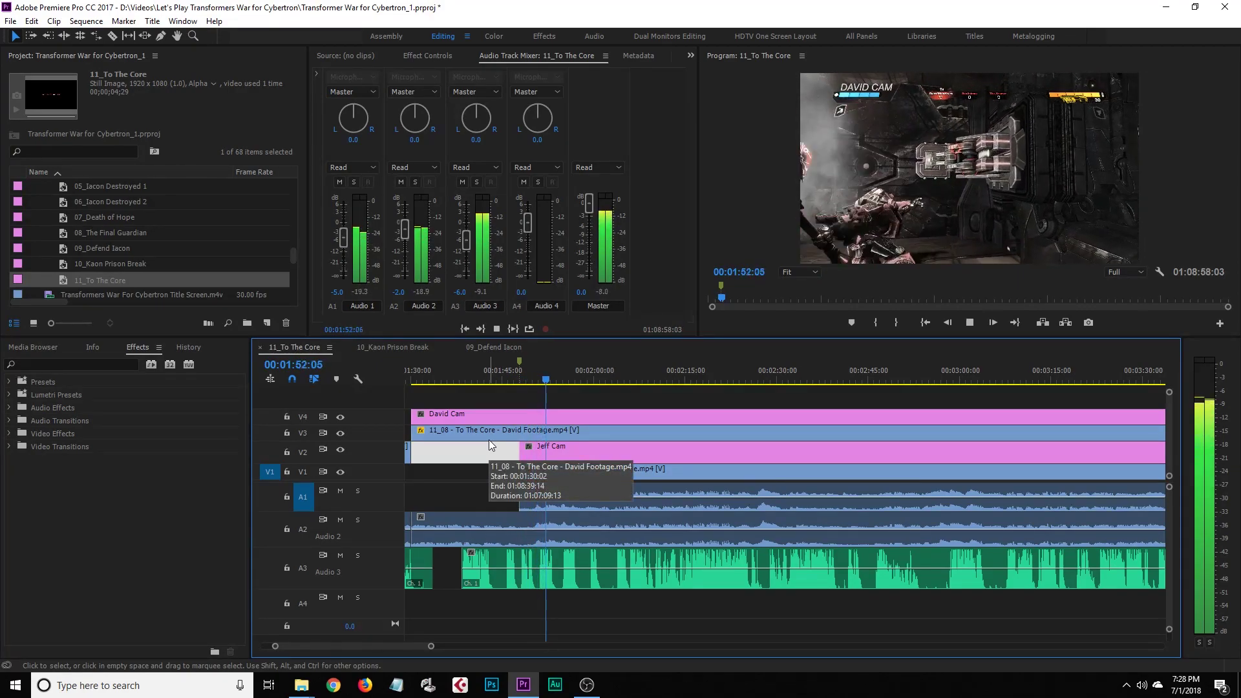
{"action": "key", "text": "space"}
{"action": "left_click_drag", "start_coordinate": [430, 646], "coordinate": [385, 646]}
{"action": "left_click", "coordinate": [700, 383]}
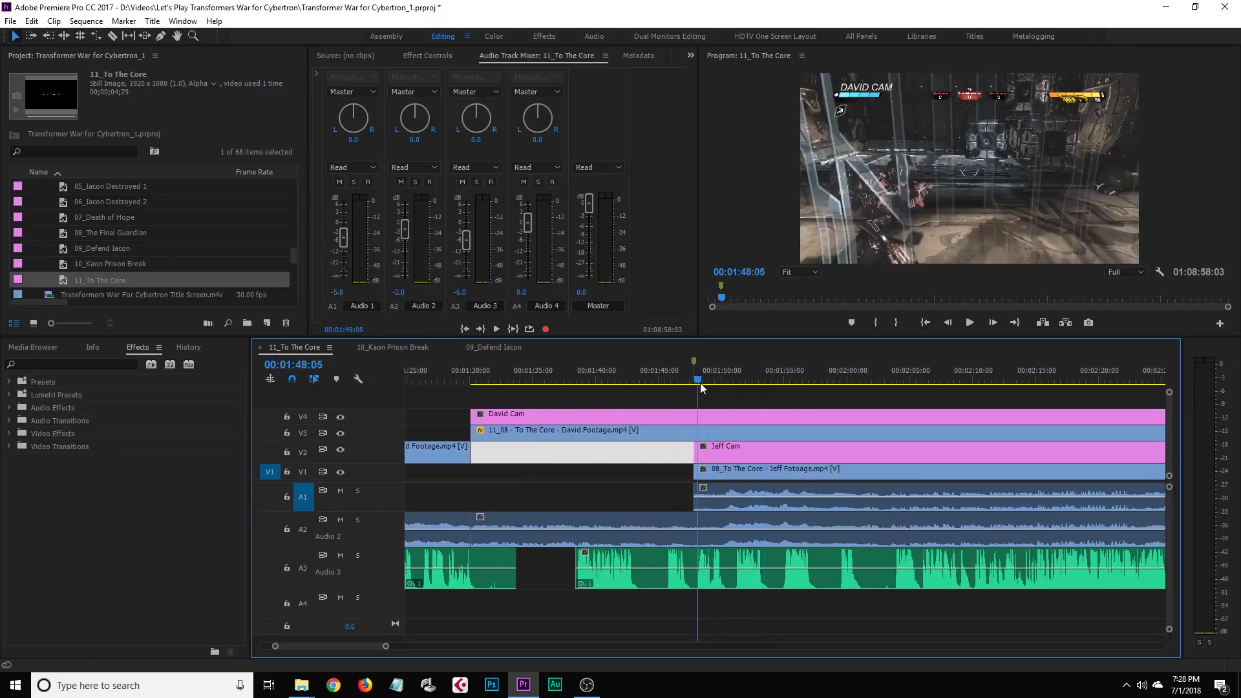
{"action": "key", "text": "space"}
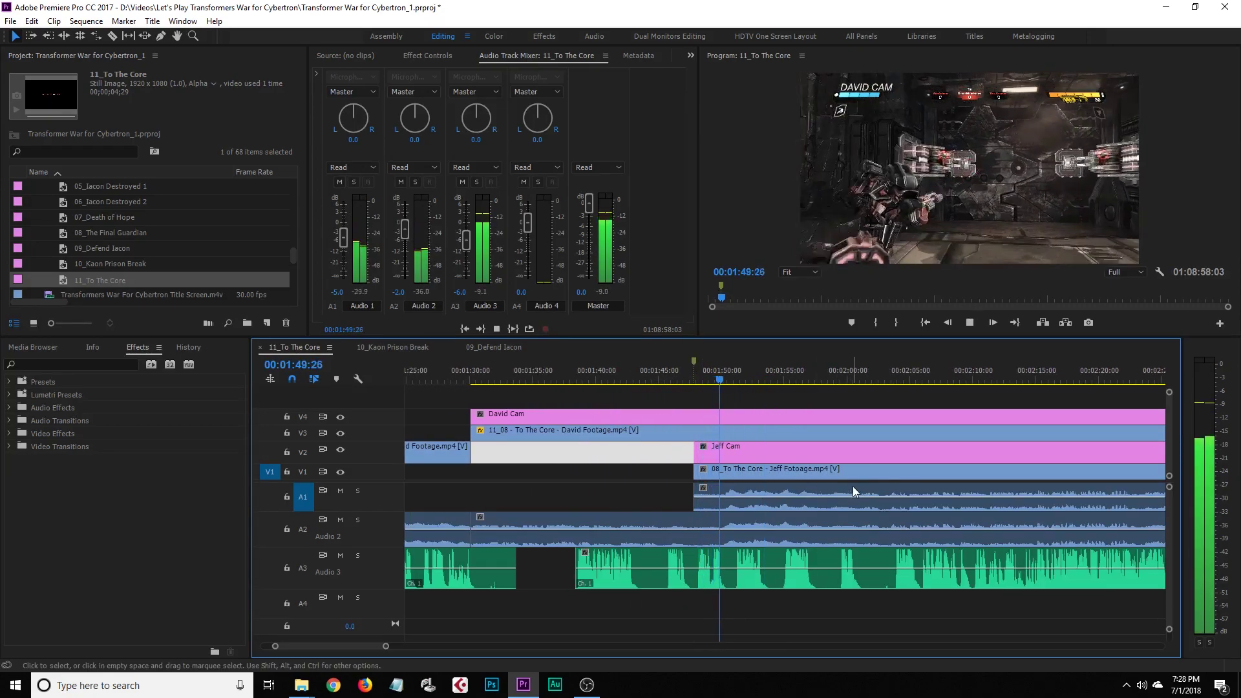
{"action": "key", "text": "space"}
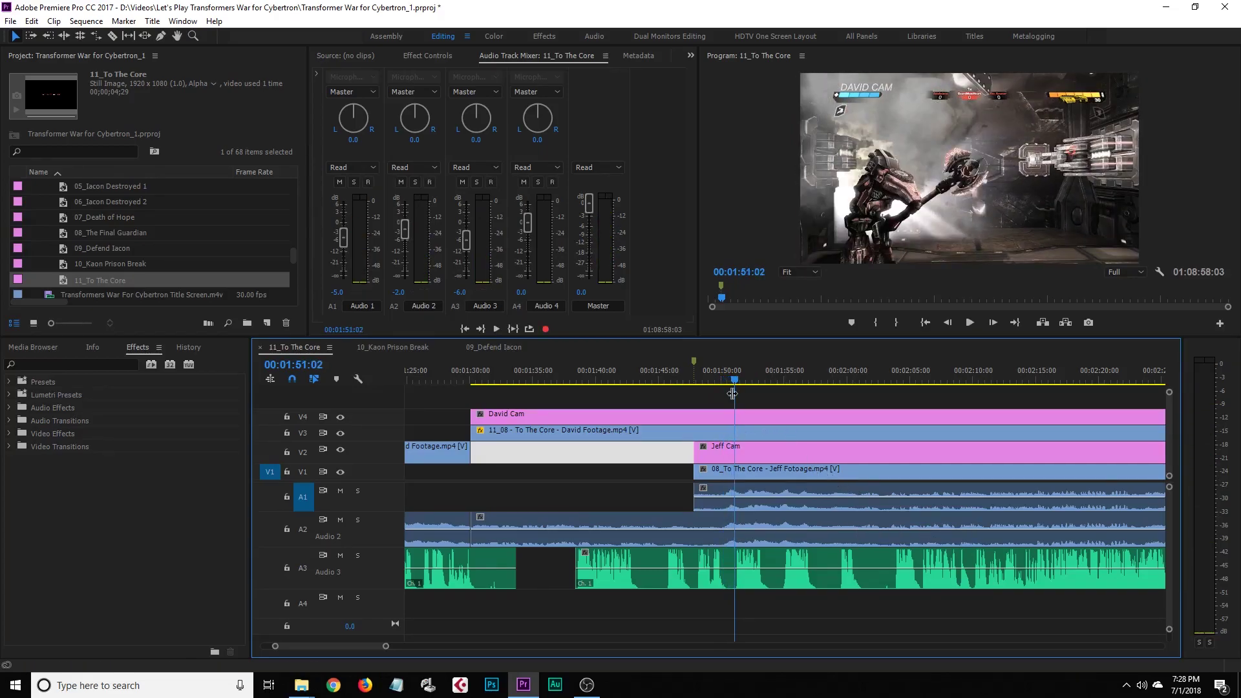
Add a sequence marker at 00:01:50:07 and split the David Cam, David Footage and A2 audio clips there
{"action": "left_click_drag", "start_coordinate": [735, 382], "coordinate": [724, 383]}
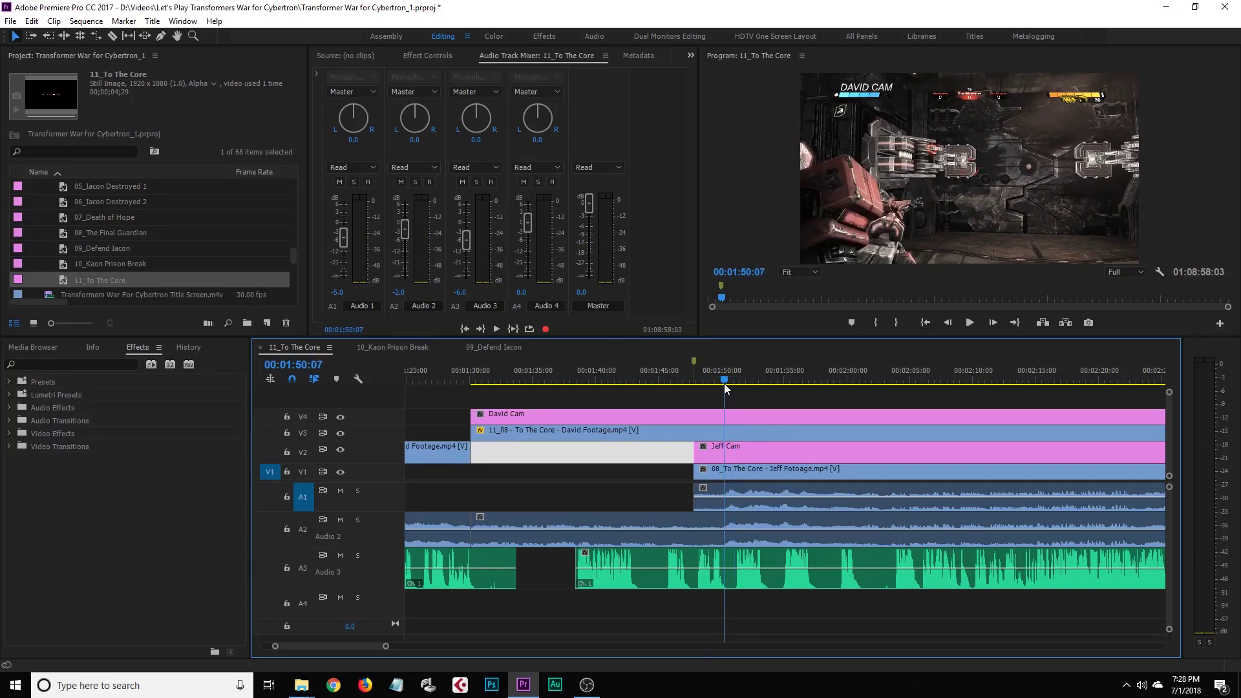
{"action": "key", "text": "m"}
{"action": "left_click_drag", "start_coordinate": [708, 382], "coordinate": [727, 382]}
{"action": "key", "text": "Right"}
{"action": "key", "text": "Right"}
{"action": "key", "text": "Right"}
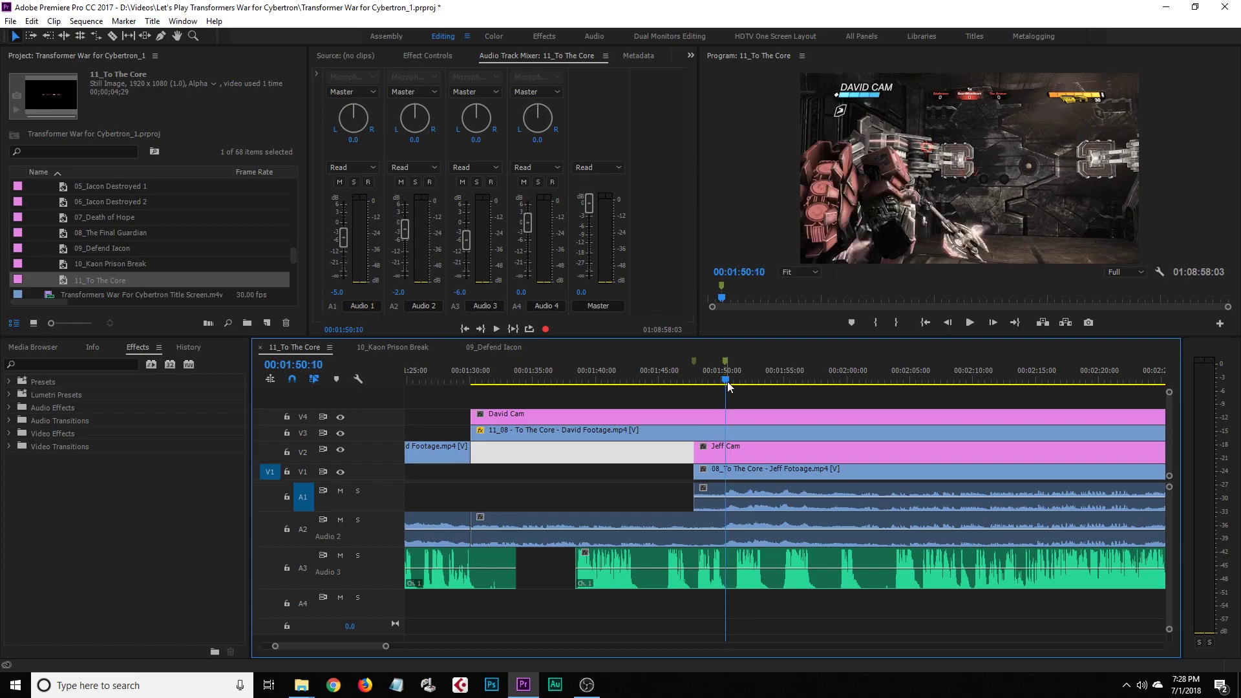
{"action": "key", "text": "c"}
{"action": "left_click", "coordinate": [727, 418]}
{"action": "key", "text": "v"}
Extend the start of Jeff Cam, Jeff Footage and its A1 audio back to 00:01:45:15
{"action": "left_click", "coordinate": [705, 453]}
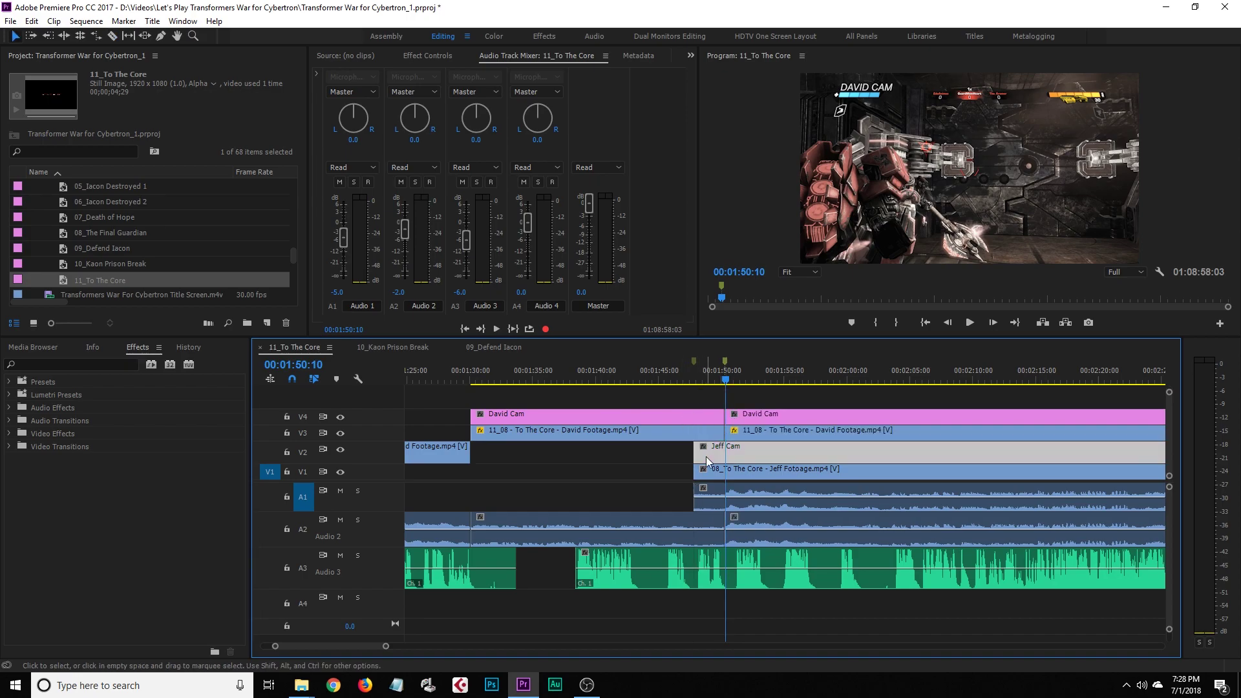
{"action": "left_click_drag", "start_coordinate": [698, 378], "coordinate": [666, 383]}
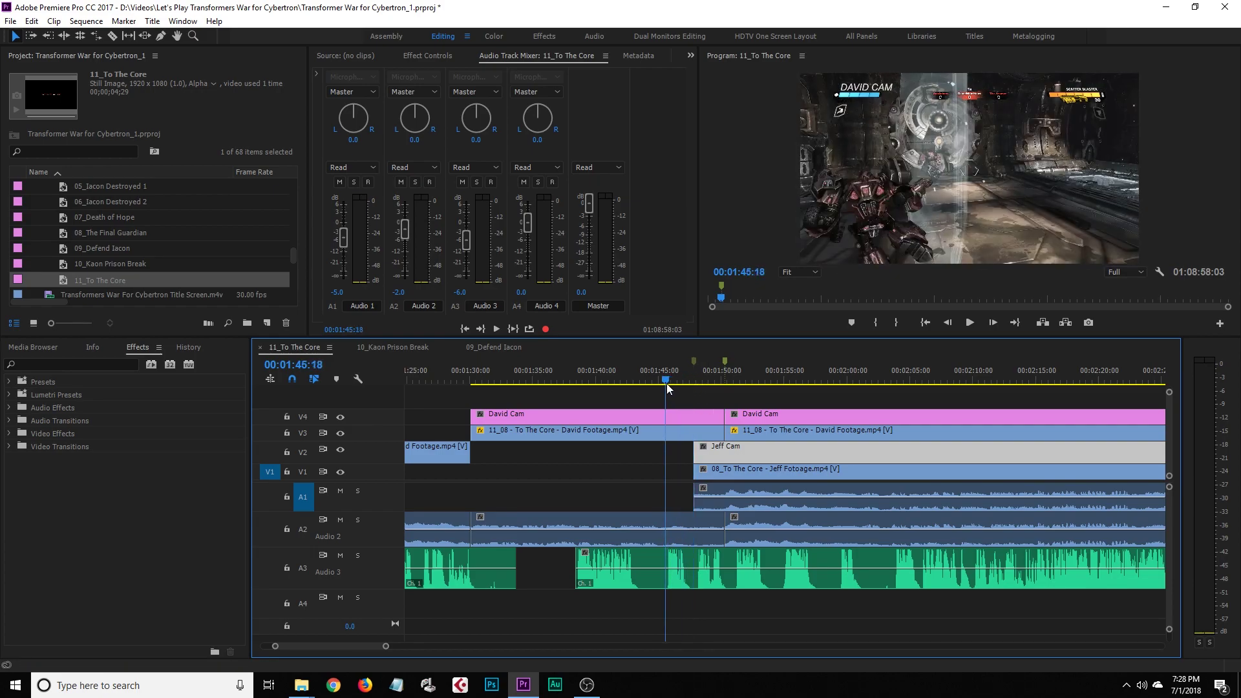
{"action": "key", "text": "space"}
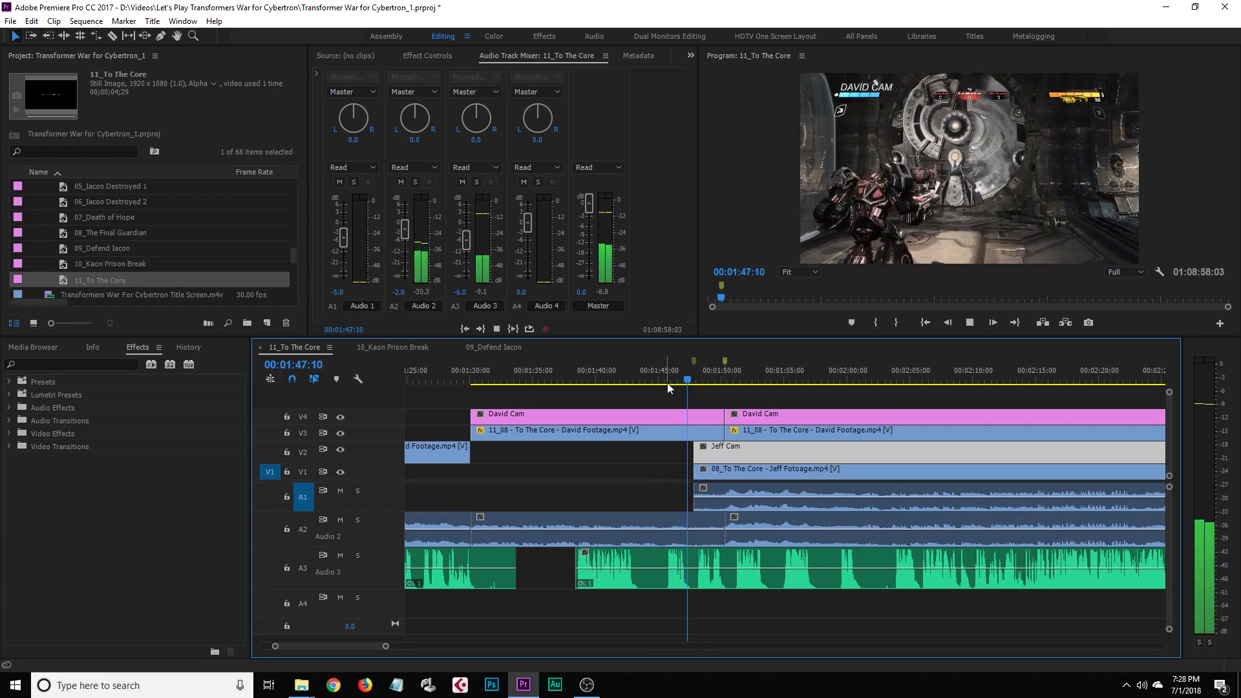
{"action": "left_click", "coordinate": [666, 381]}
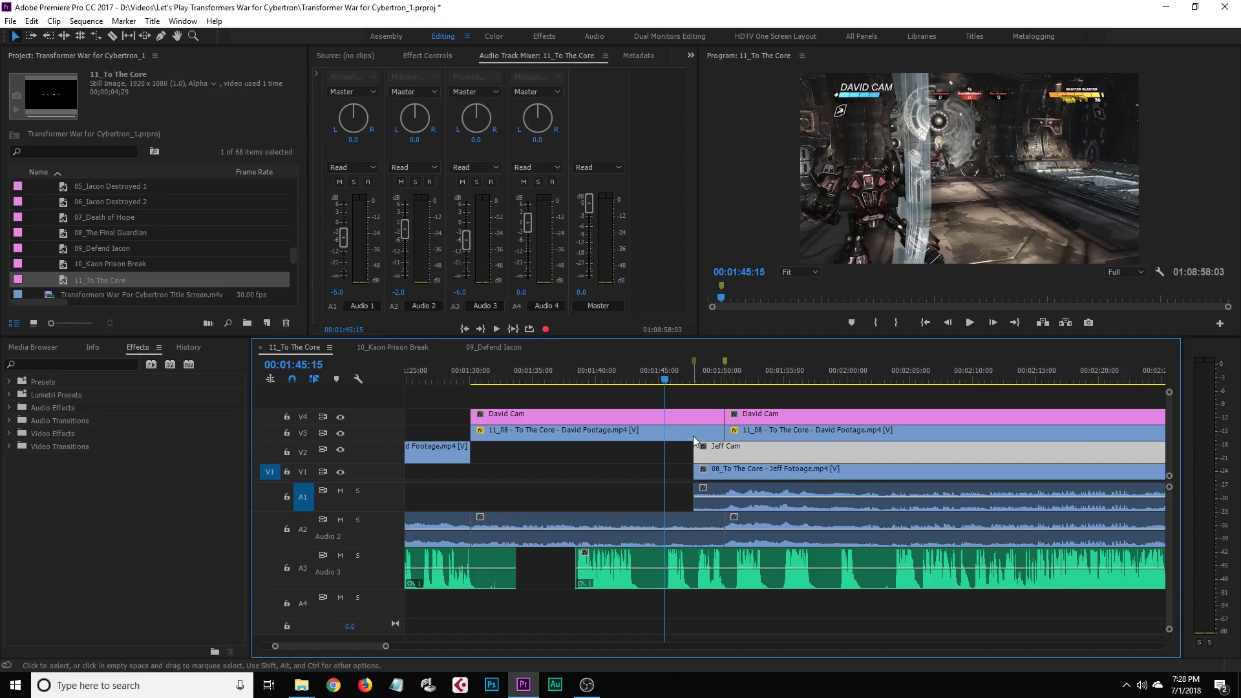
{"action": "left_click_drag", "start_coordinate": [676, 452], "coordinate": [666, 450]}
Trim the end of the David Cam, David Footage and A2 audio segments before the split back to 00:01:45:15
{"action": "left_click", "coordinate": [669, 422]}
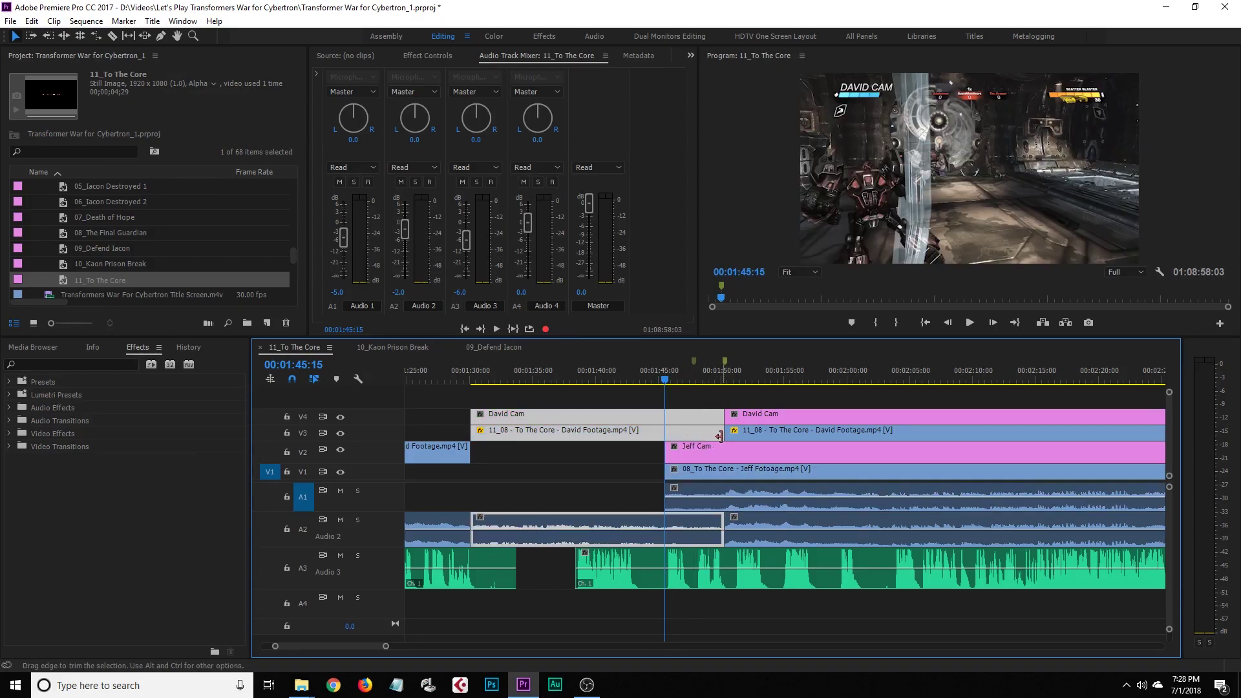
{"action": "left_click_drag", "start_coordinate": [719, 431], "coordinate": [664, 431]}
{"action": "left_click", "coordinate": [690, 432]}
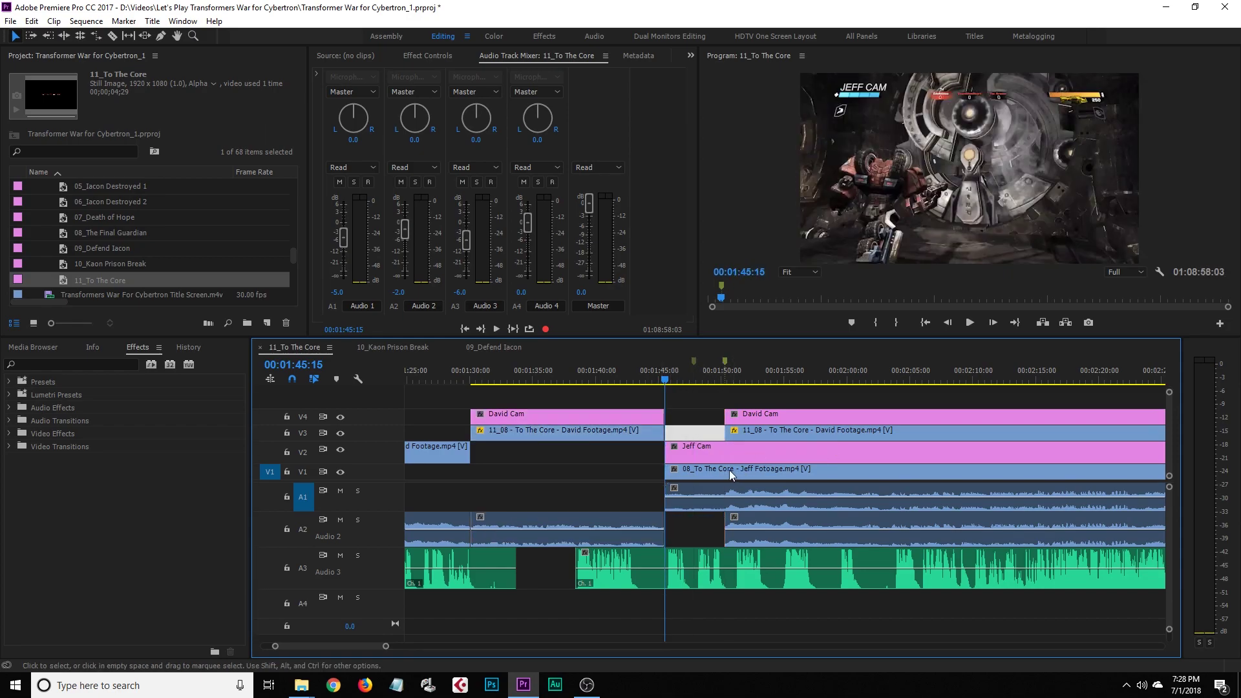
Play from 00:01:43:13 to 00:01:54:28 to check the switch to Jeff Cam and back to David Cam
{"action": "left_click_drag", "start_coordinate": [666, 385], "coordinate": [639, 380]}
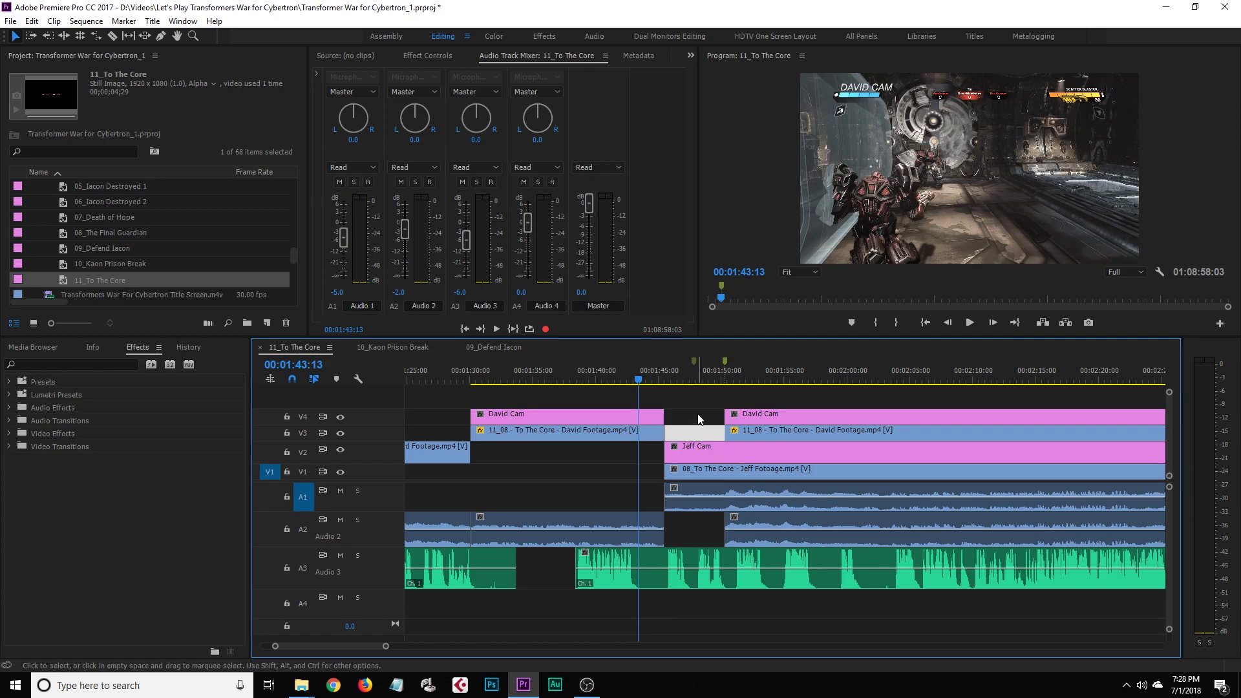
{"action": "left_click", "coordinate": [680, 424]}
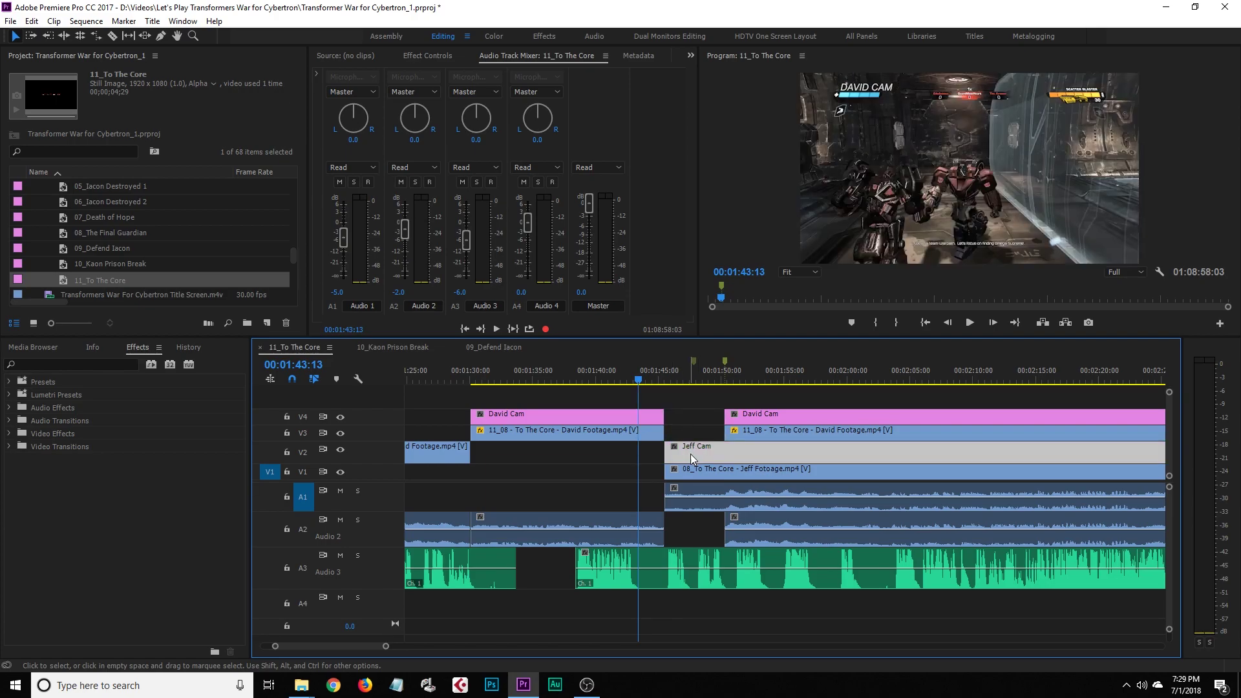
{"action": "left_click", "coordinate": [712, 470]}
{"action": "left_click", "coordinate": [693, 538]}
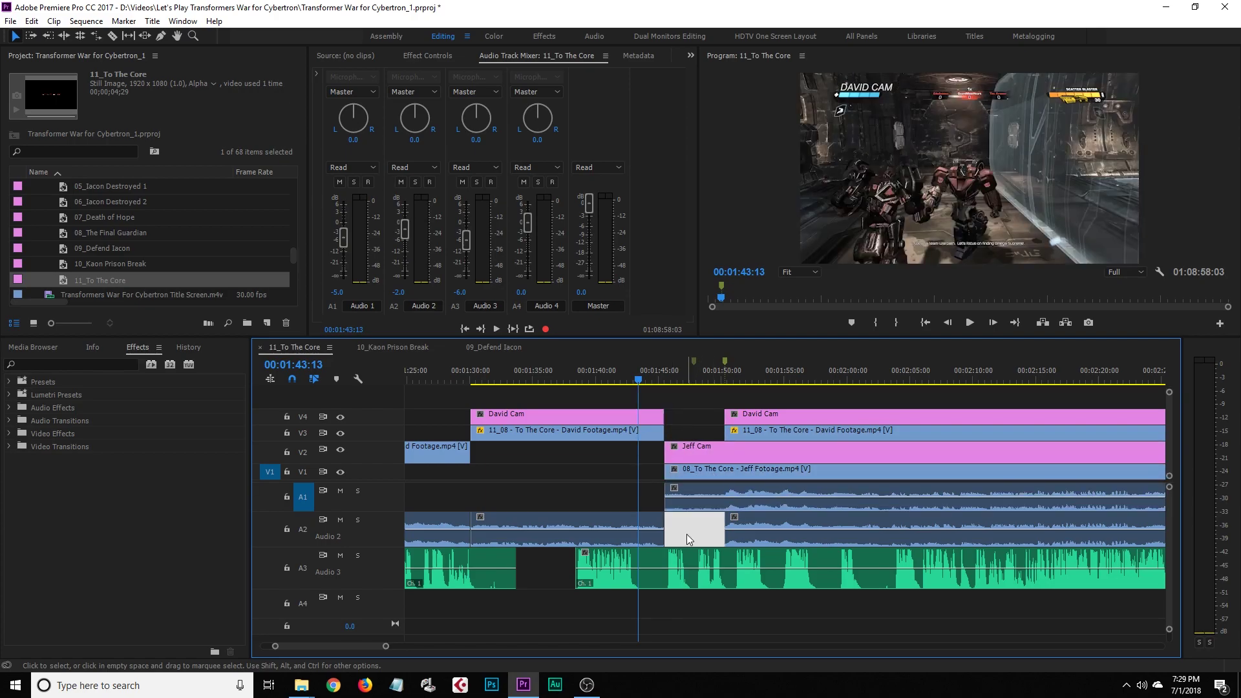
{"action": "left_click", "coordinate": [688, 502]}
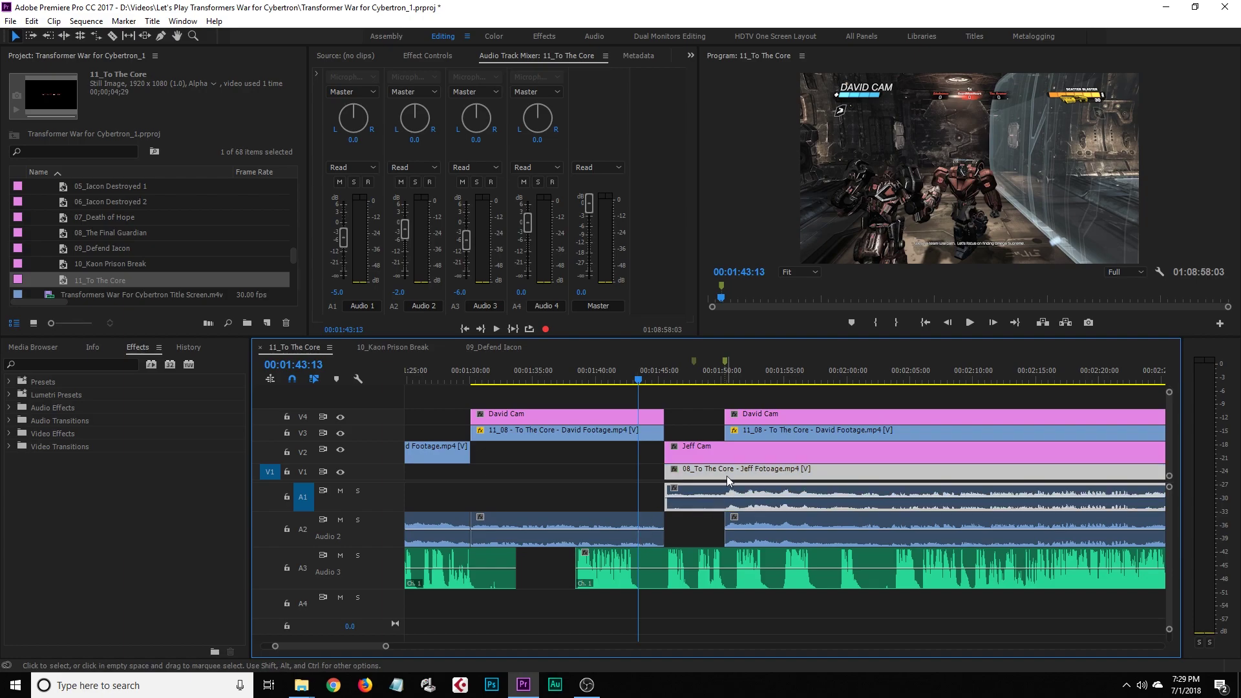
{"action": "key", "text": "space"}
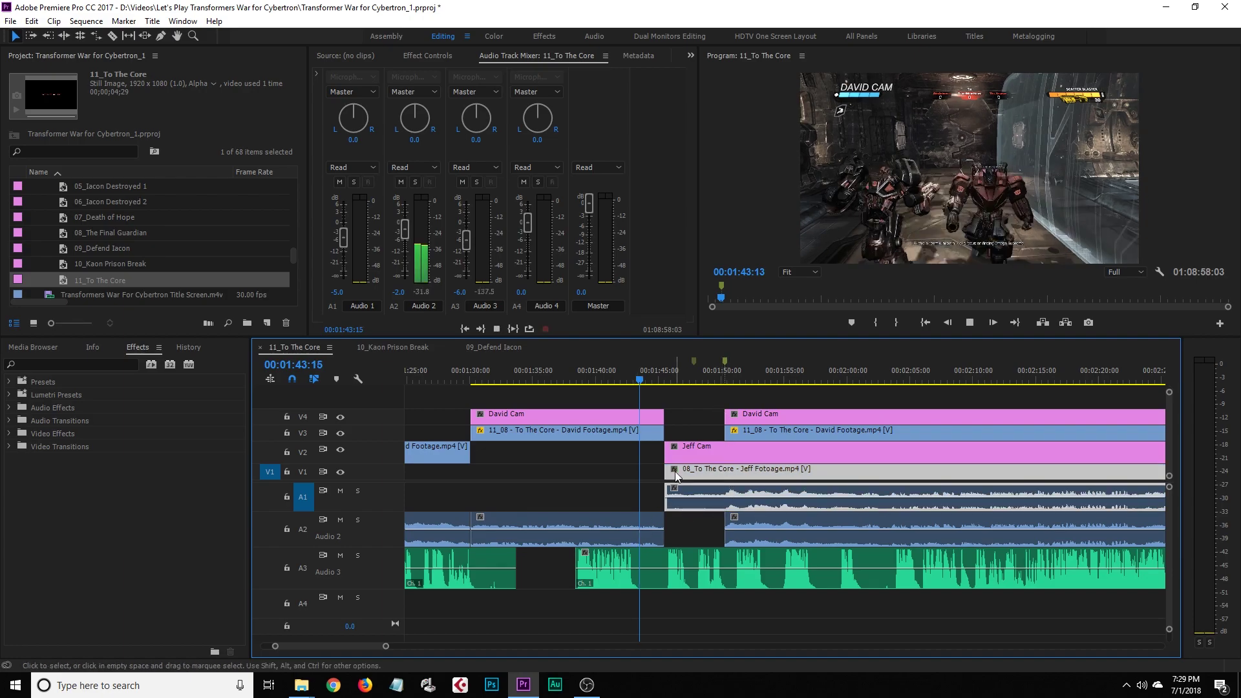
{"action": "key", "text": "space"}
Save the project
{"action": "left_click", "coordinate": [708, 534]}
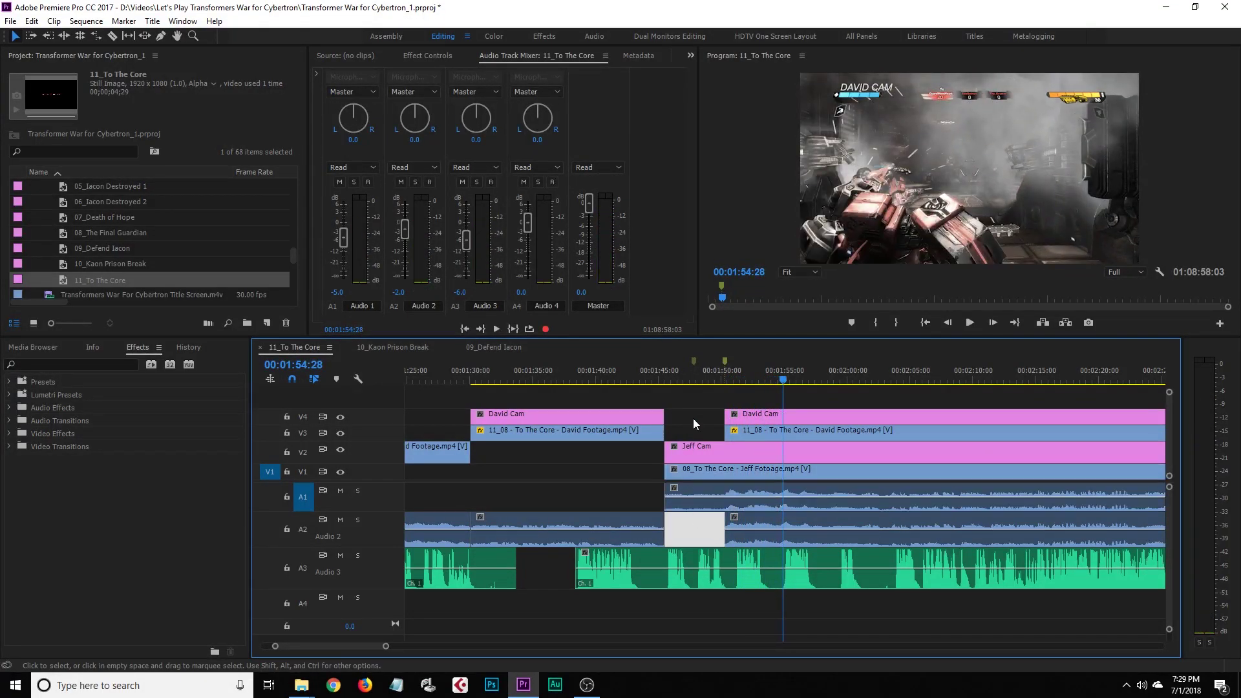
{"action": "left_click", "coordinate": [693, 419]}
{"action": "key", "text": "ctrl+s"}
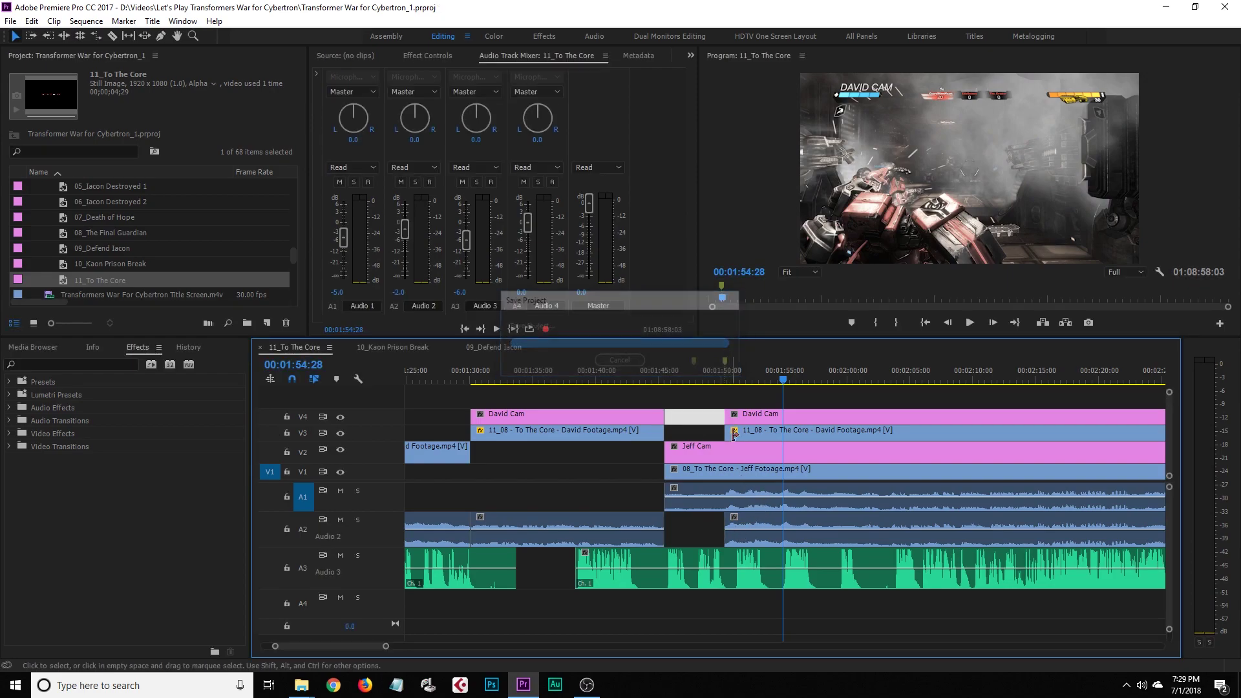
Split the Jeff Cam title, Jeff Footage and A1 audio at 00:01:50:07
{"action": "left_click", "coordinate": [731, 379]}
{"action": "key", "text": "c"}
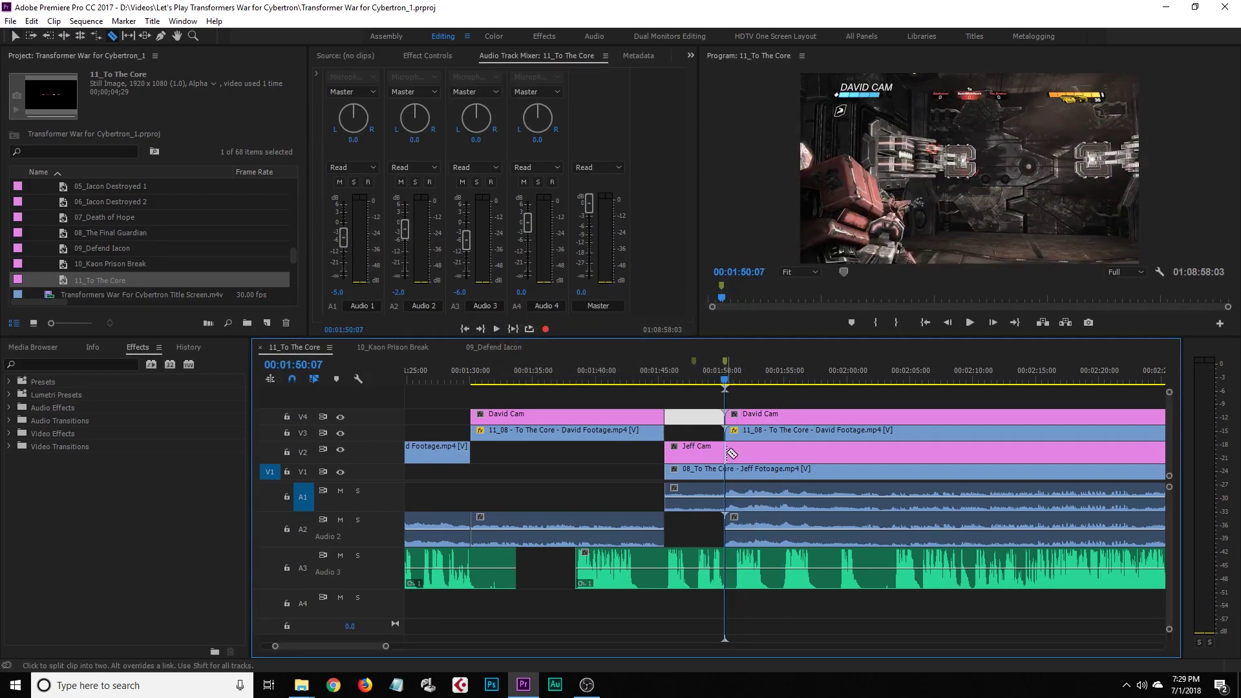
{"action": "left_click", "coordinate": [727, 475]}
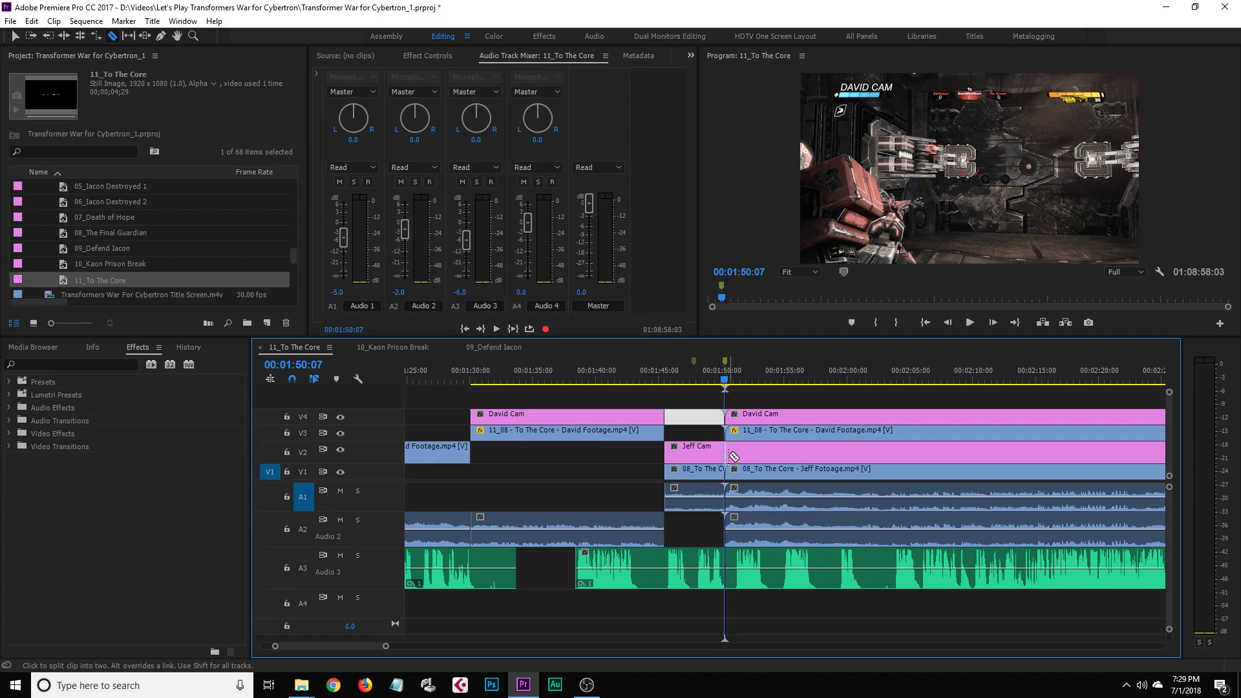
{"action": "key", "text": "v"}
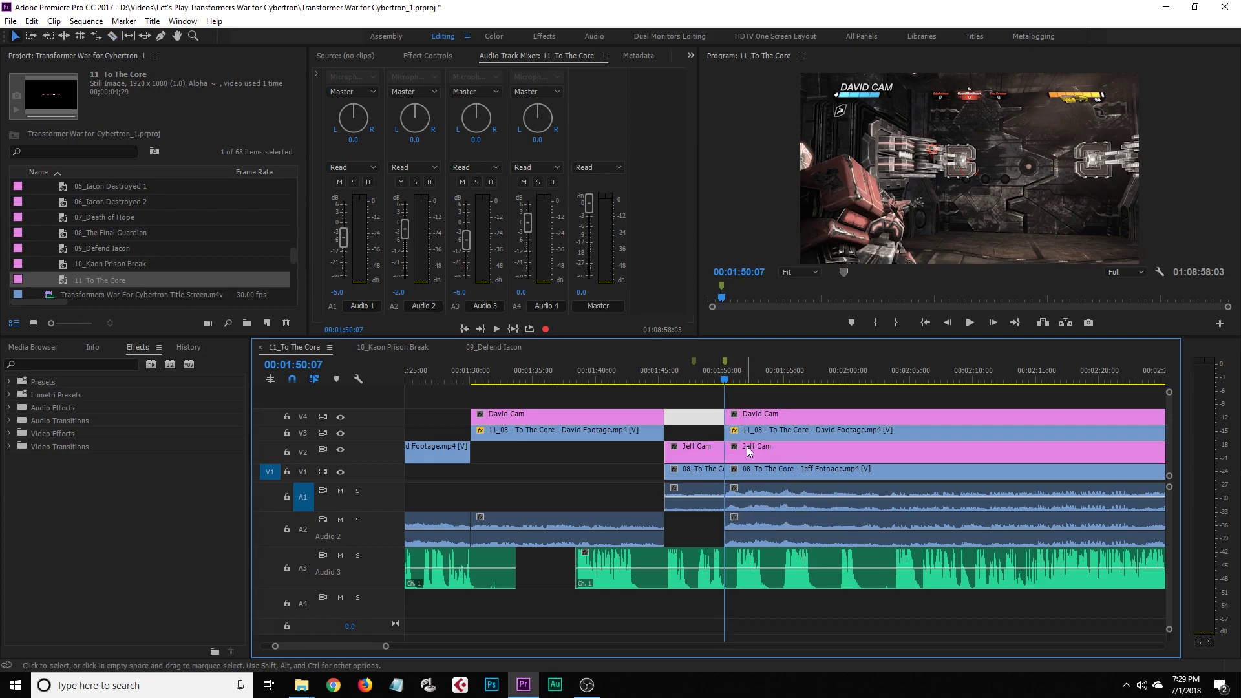
Disable the Jeff Cam, Jeff Footage and A1 audio segments after the 00:01:50:07 split
{"action": "left_click", "coordinate": [754, 474]}
{"action": "left_click", "coordinate": [755, 476], "text": "shift"}
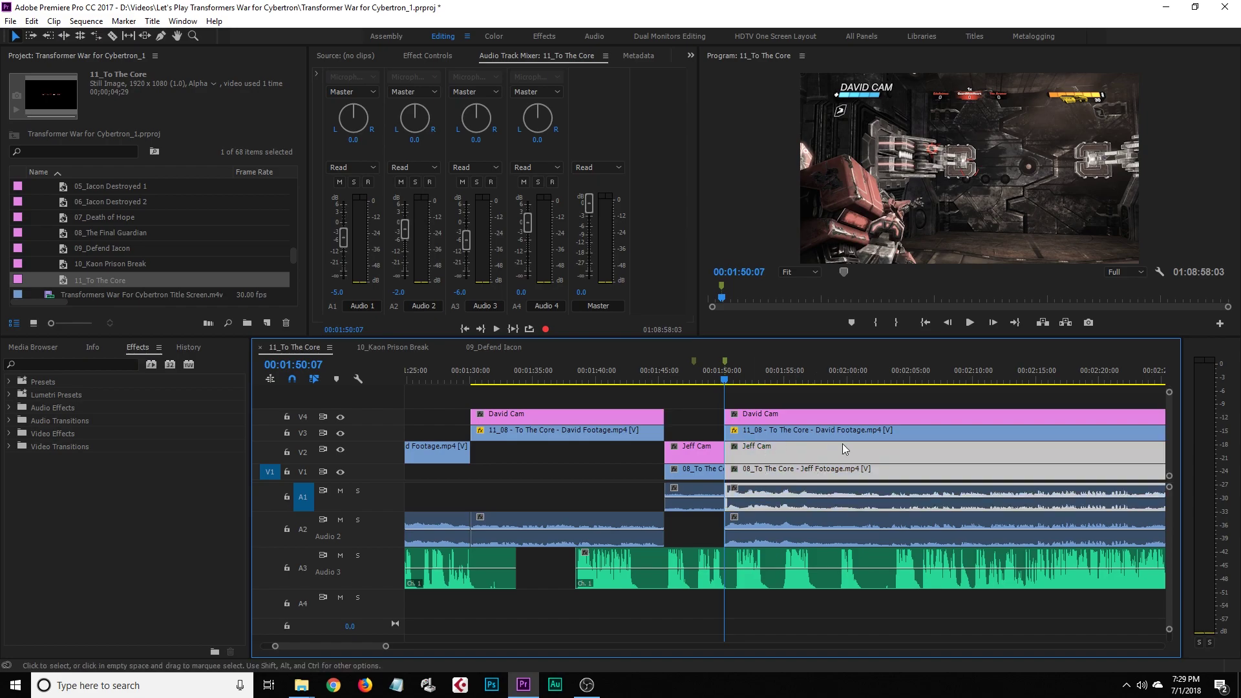
{"action": "right_click", "coordinate": [791, 472]}
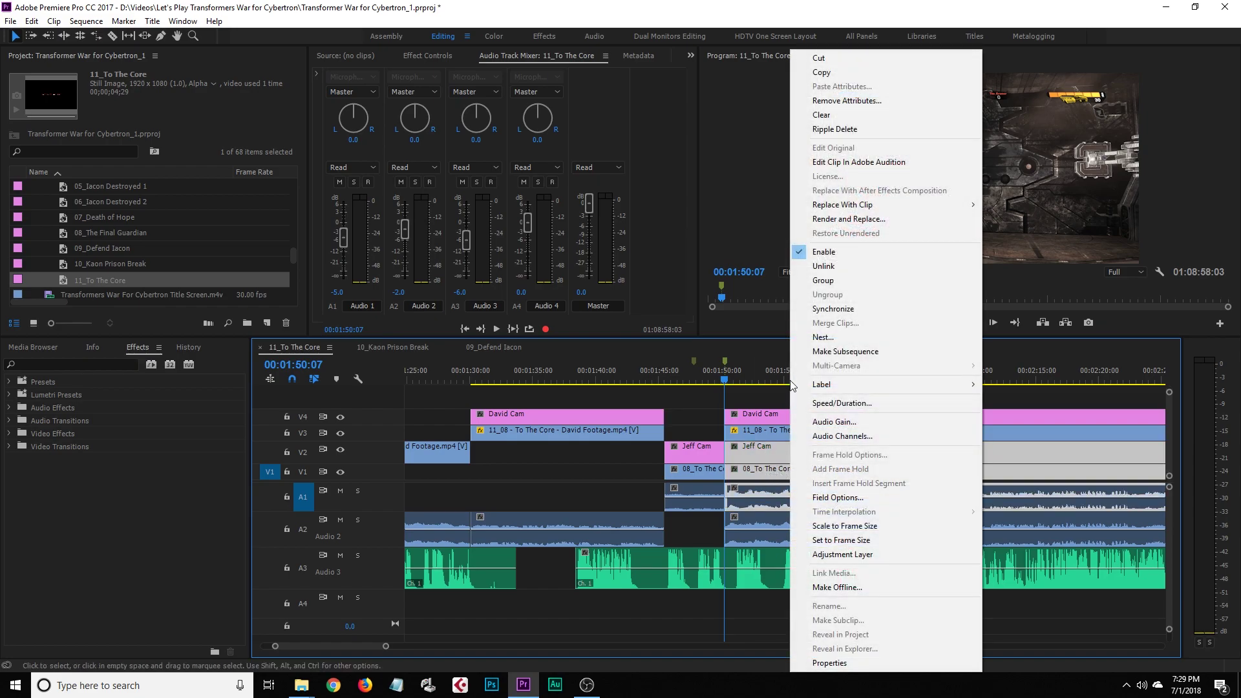
{"action": "left_click", "coordinate": [825, 252]}
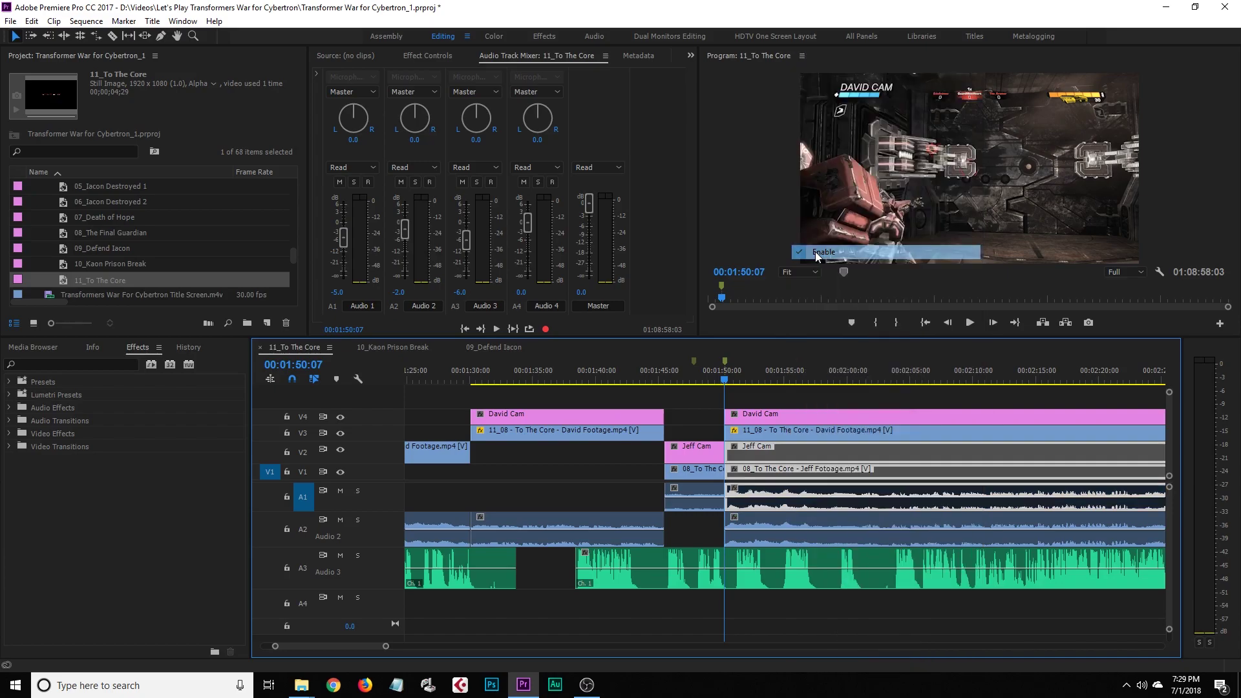
{"action": "left_click", "coordinate": [708, 417]}
{"action": "left_click", "coordinate": [783, 495]}
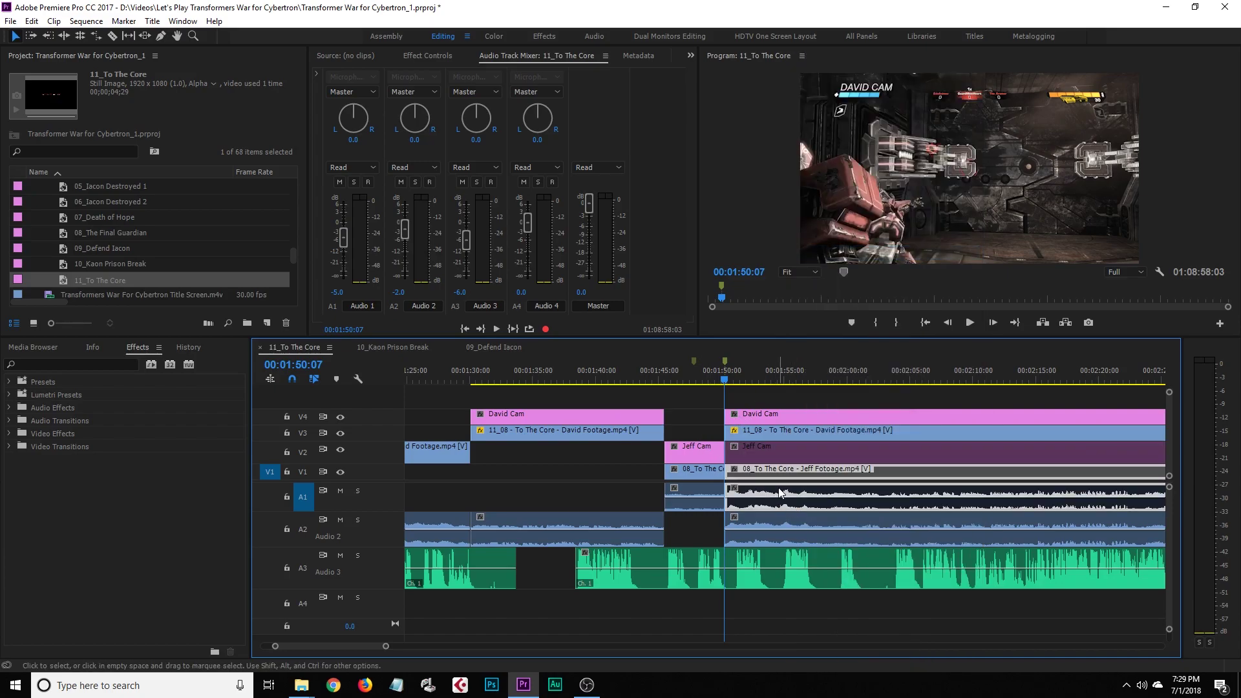
Check the end of the short Jeff Cam segment just before 00:01:50:07, and its lead-in near 00:01:44:19
{"action": "left_click", "coordinate": [715, 379]}
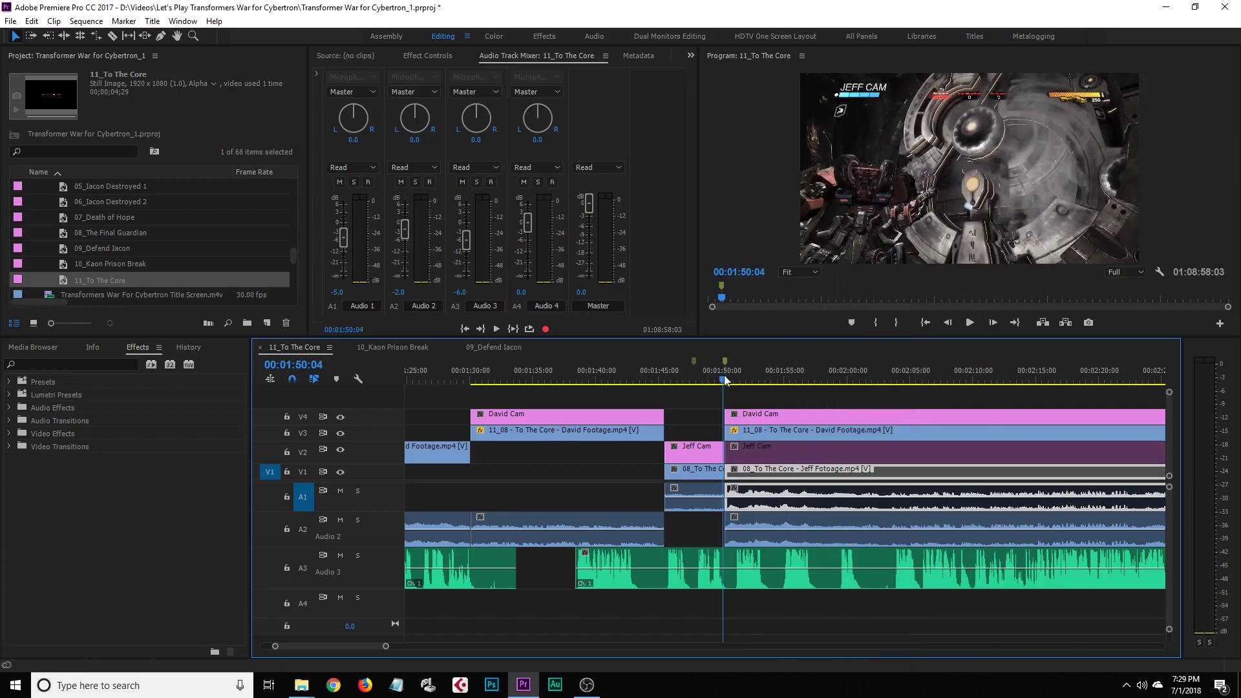
{"action": "key", "text": "space"}
{"action": "key", "text": "space"}
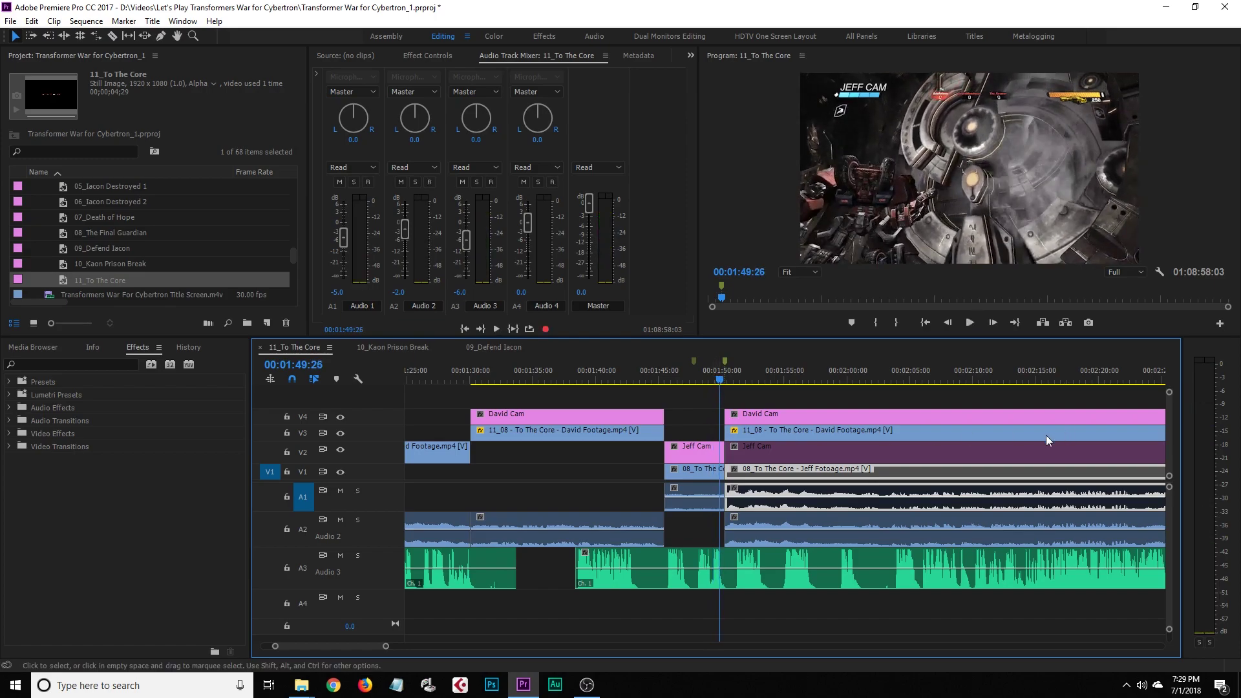
{"action": "left_click", "coordinate": [657, 381]}
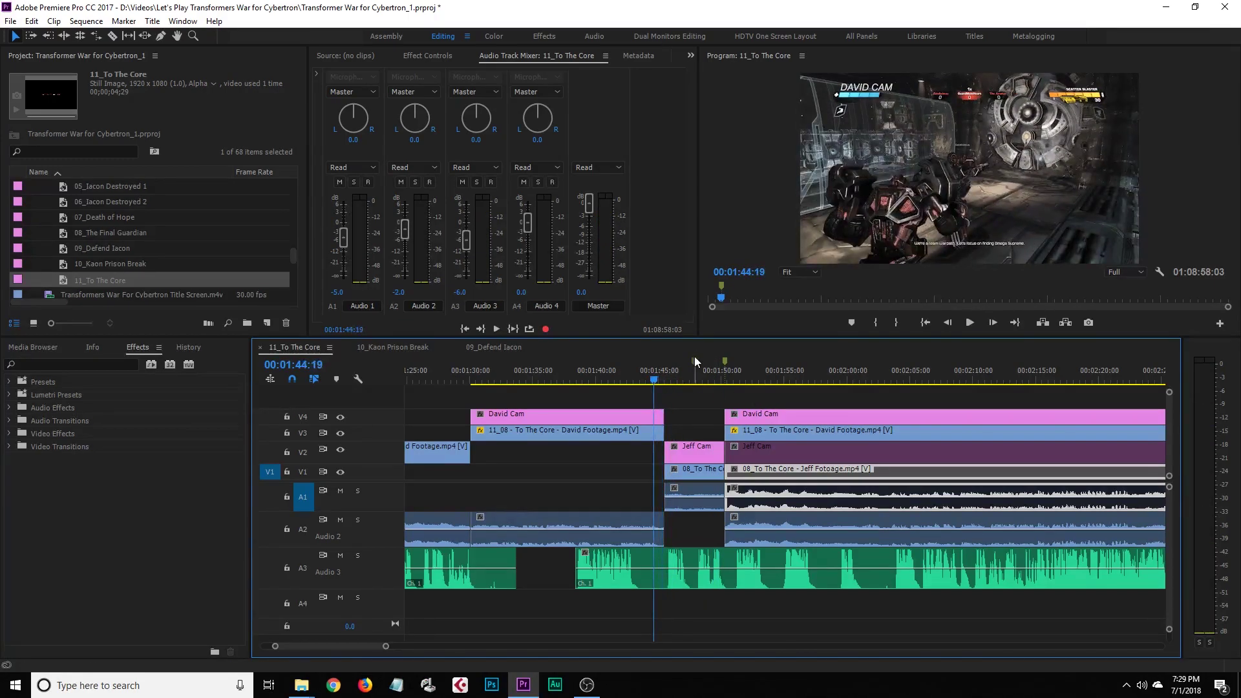
Clear the sequence markers at 00:01:47:23 and 00:01:50:07
{"action": "left_click", "coordinate": [694, 364]}
{"action": "right_click", "coordinate": [726, 362]}
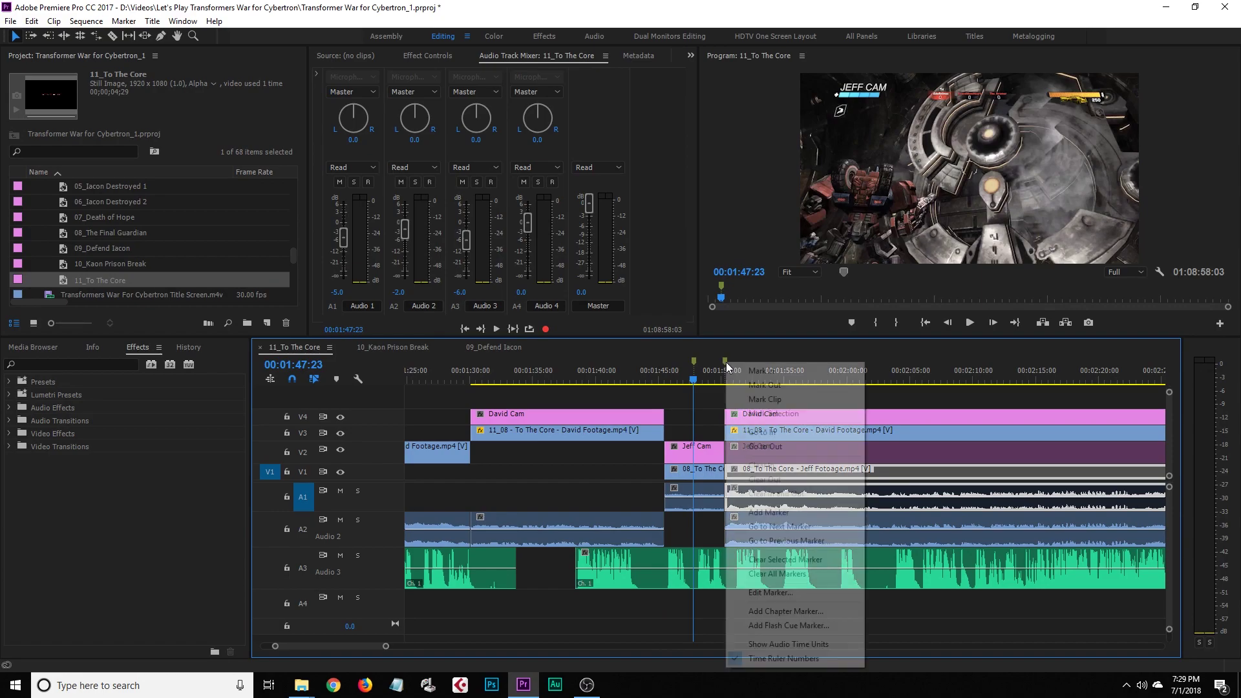
{"action": "left_click", "coordinate": [779, 563]}
Play from 00:01:37:27 past 00:02:11:03 to review the camera switches against the commentary
{"action": "left_click_drag", "start_coordinate": [657, 380], "coordinate": [569, 381]}
{"action": "key", "text": "space"}
{"action": "left_click", "coordinate": [692, 417]}
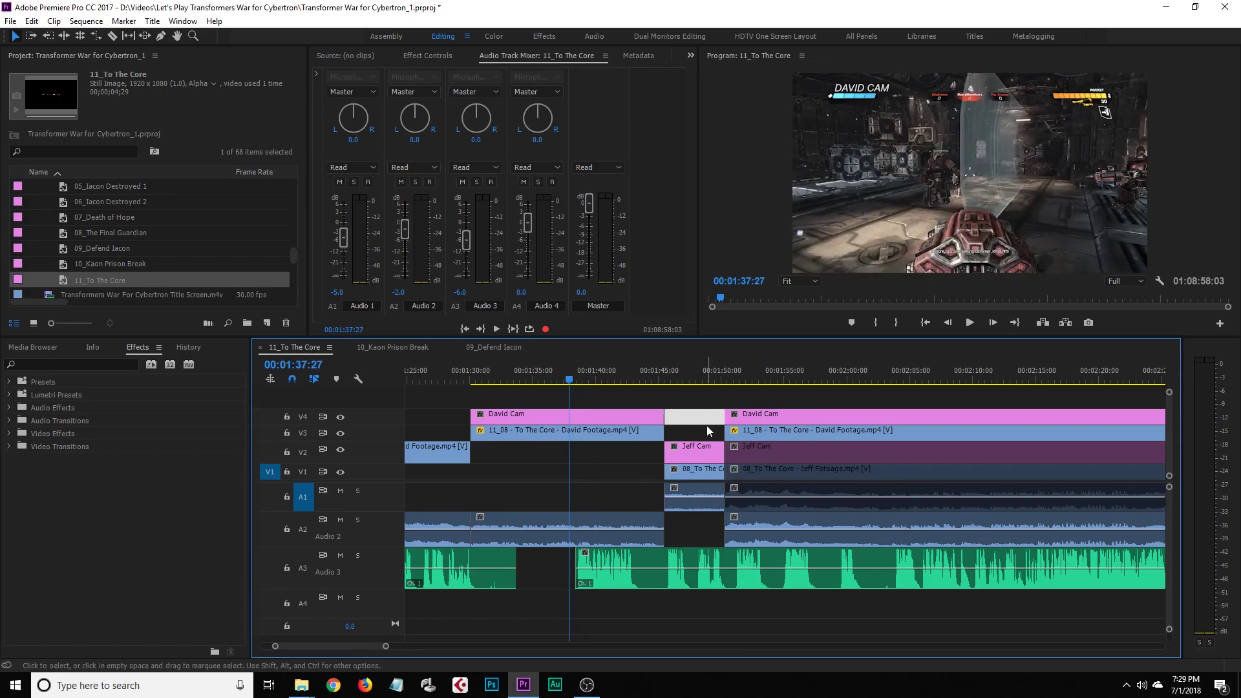
{"action": "left_click", "coordinate": [707, 425]}
{"action": "key", "text": "space"}
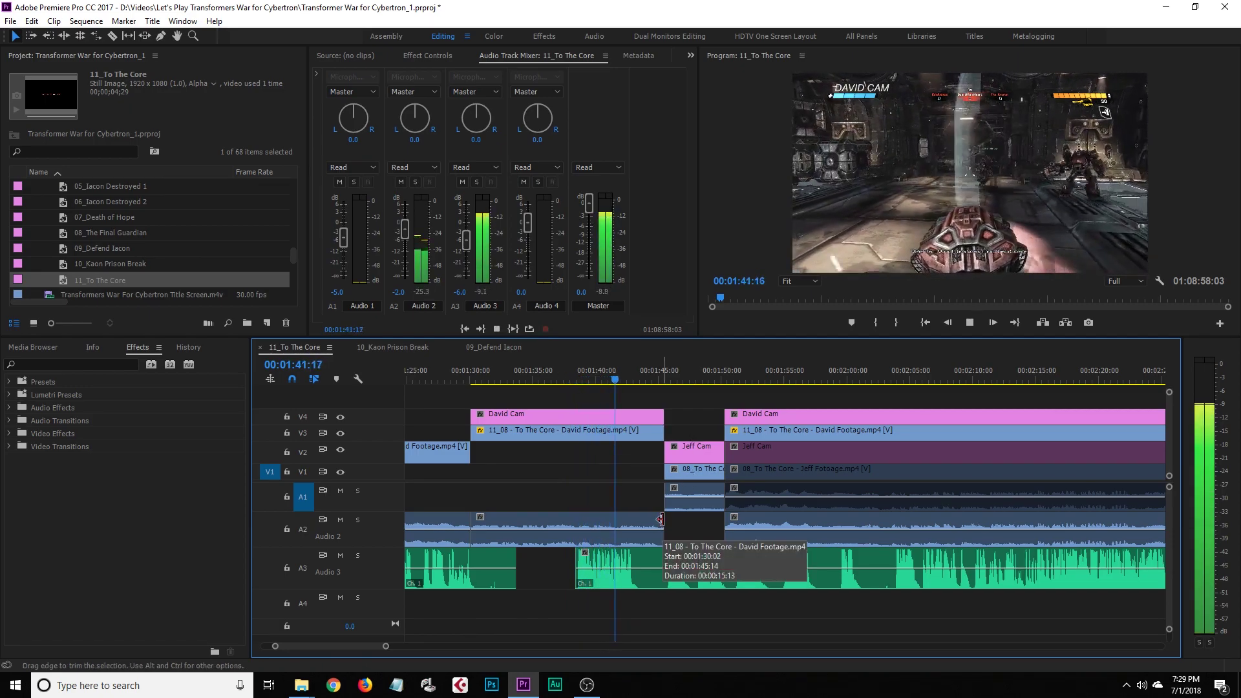
{"action": "left_click_drag", "start_coordinate": [386, 647], "coordinate": [391, 648]}
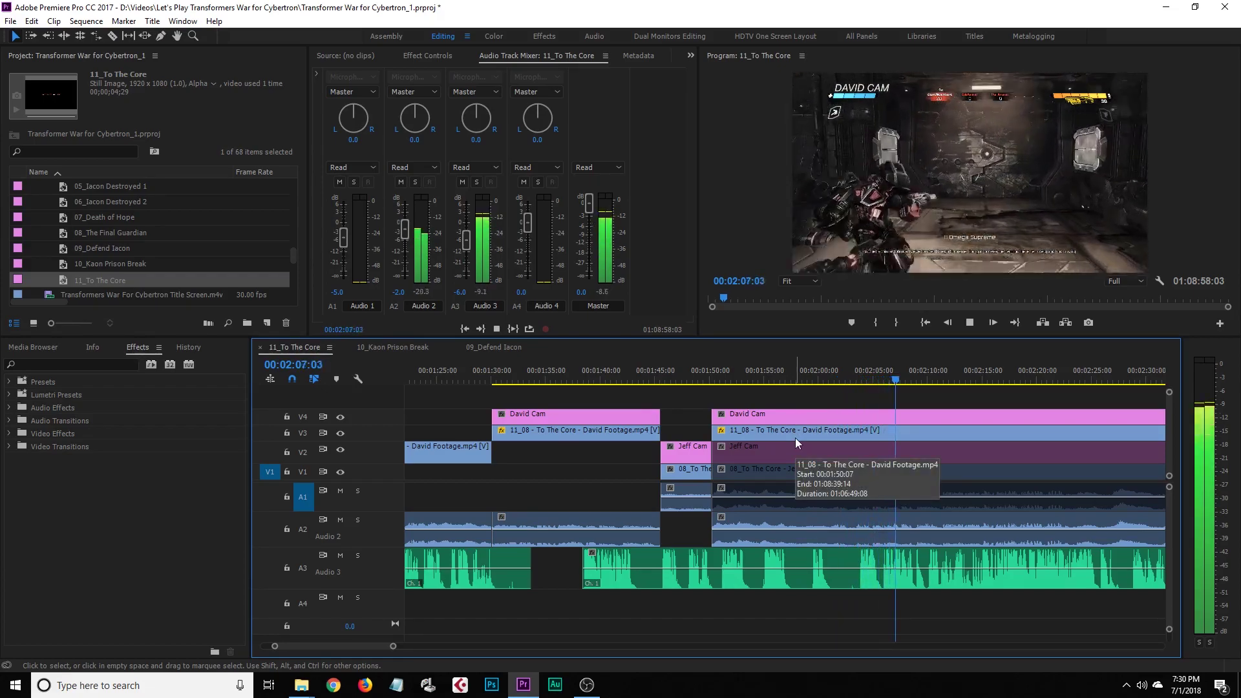
{"action": "left_click_drag", "start_coordinate": [393, 646], "coordinate": [428, 646]}
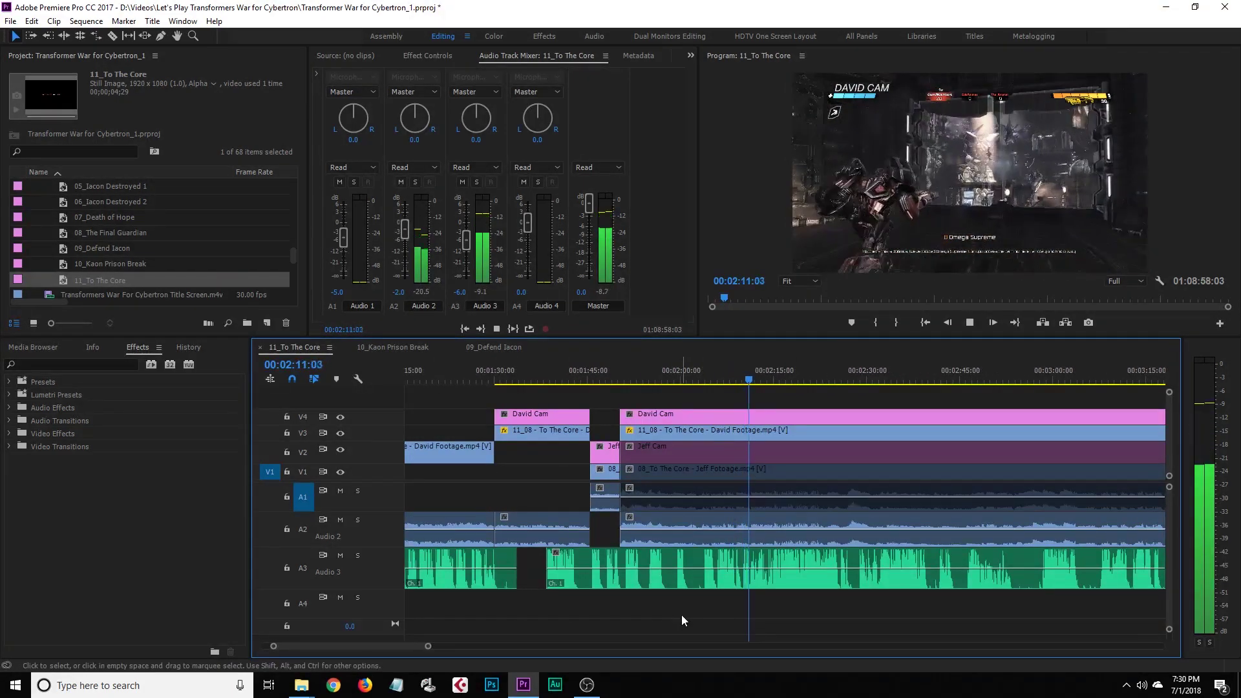
Replay the David Cam section from 00:02:09:17, stop at 00:02:14:08 and save the project
{"action": "left_click", "coordinate": [741, 382]}
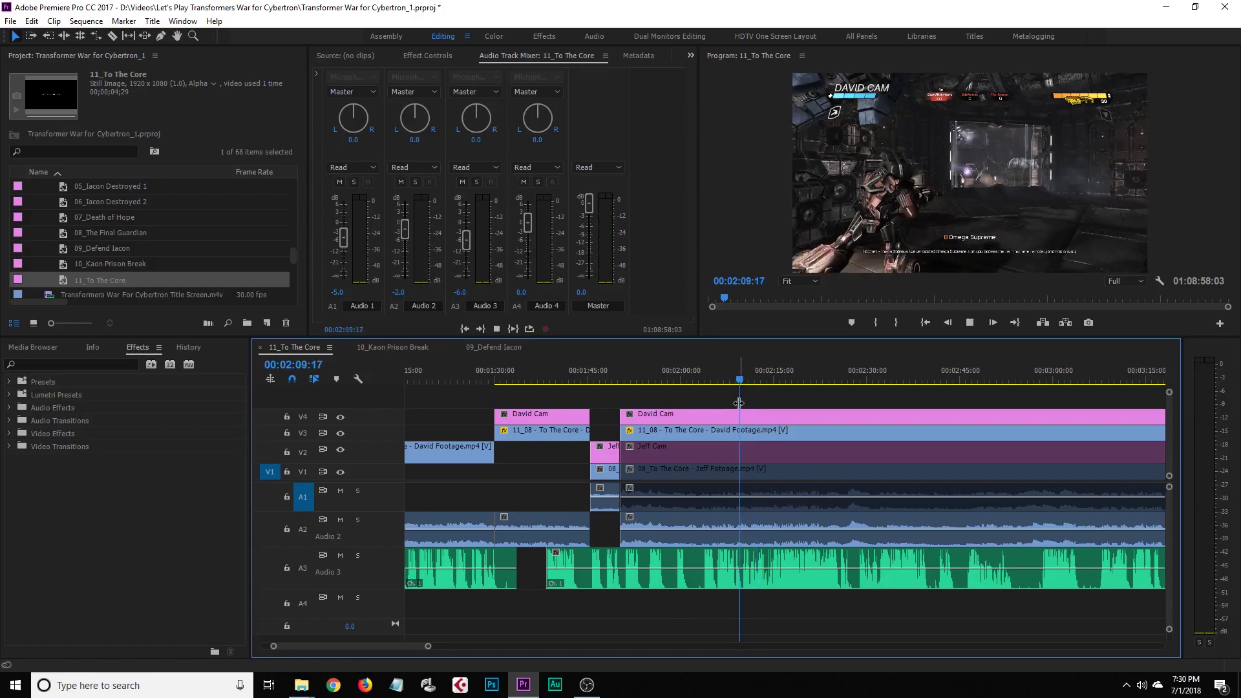
{"action": "key", "text": "space"}
{"action": "left_click_drag", "start_coordinate": [428, 646], "coordinate": [376, 646]}
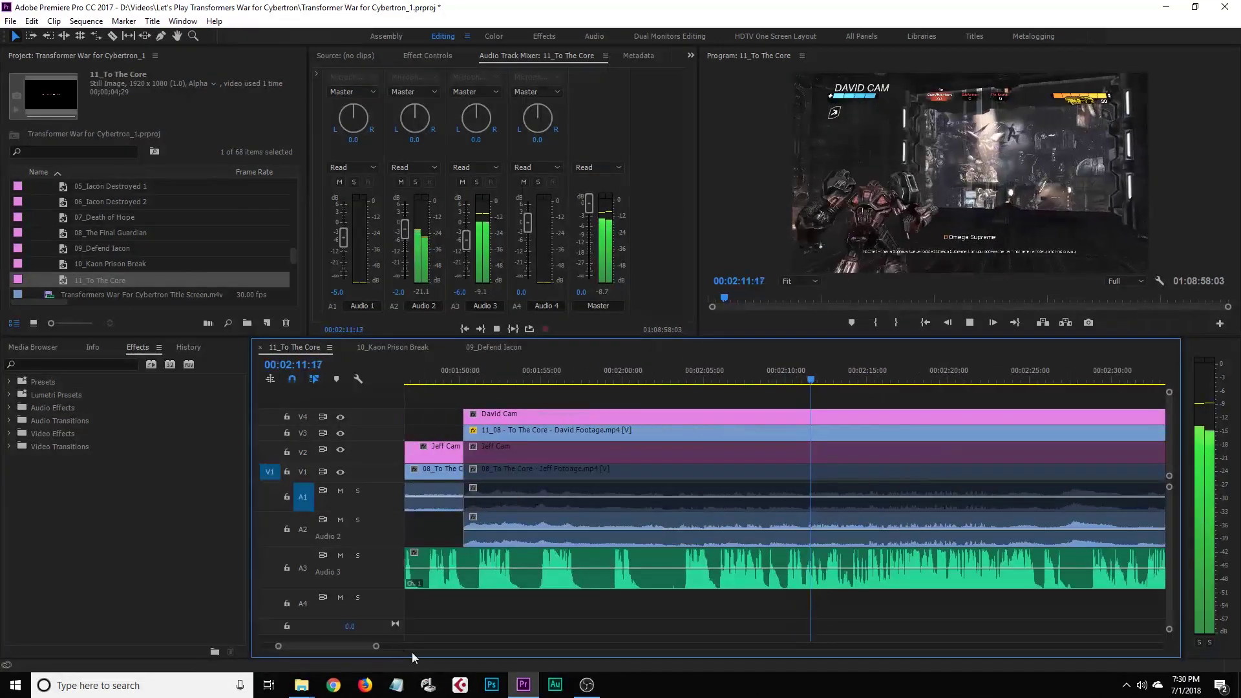
{"action": "key", "text": "space"}
{"action": "key", "text": "ctrl+s"}
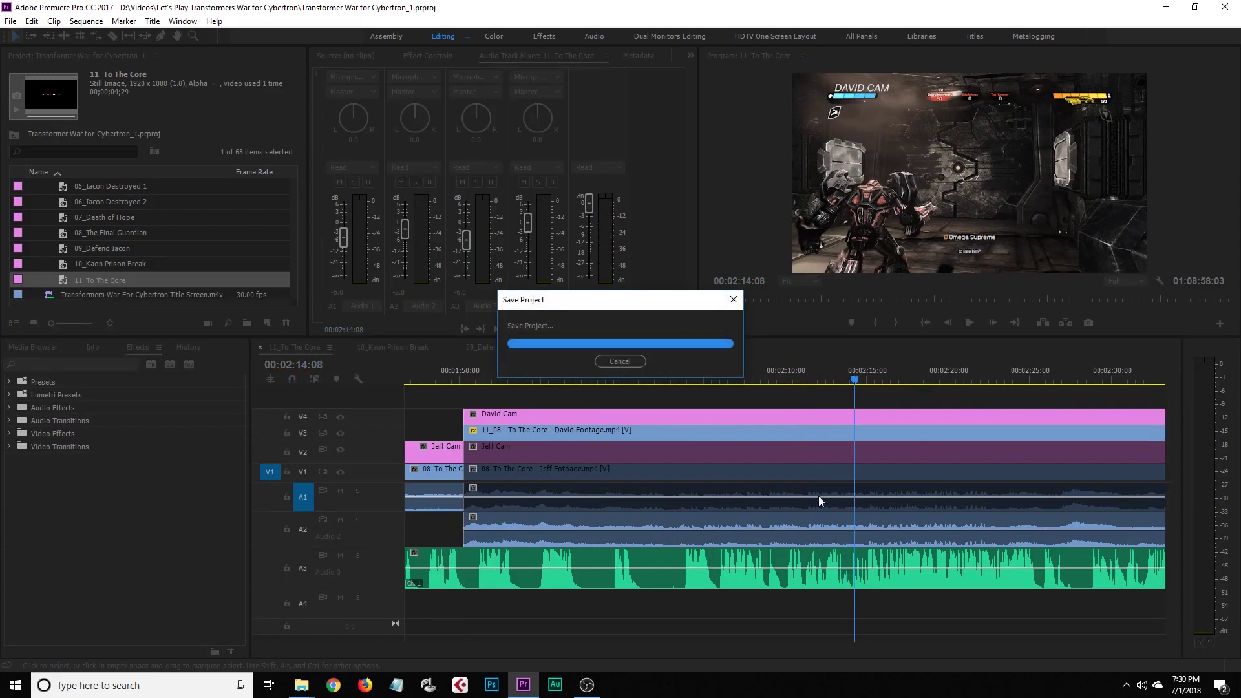
{"action": "left_click_drag", "start_coordinate": [376, 646], "coordinate": [377, 646]}
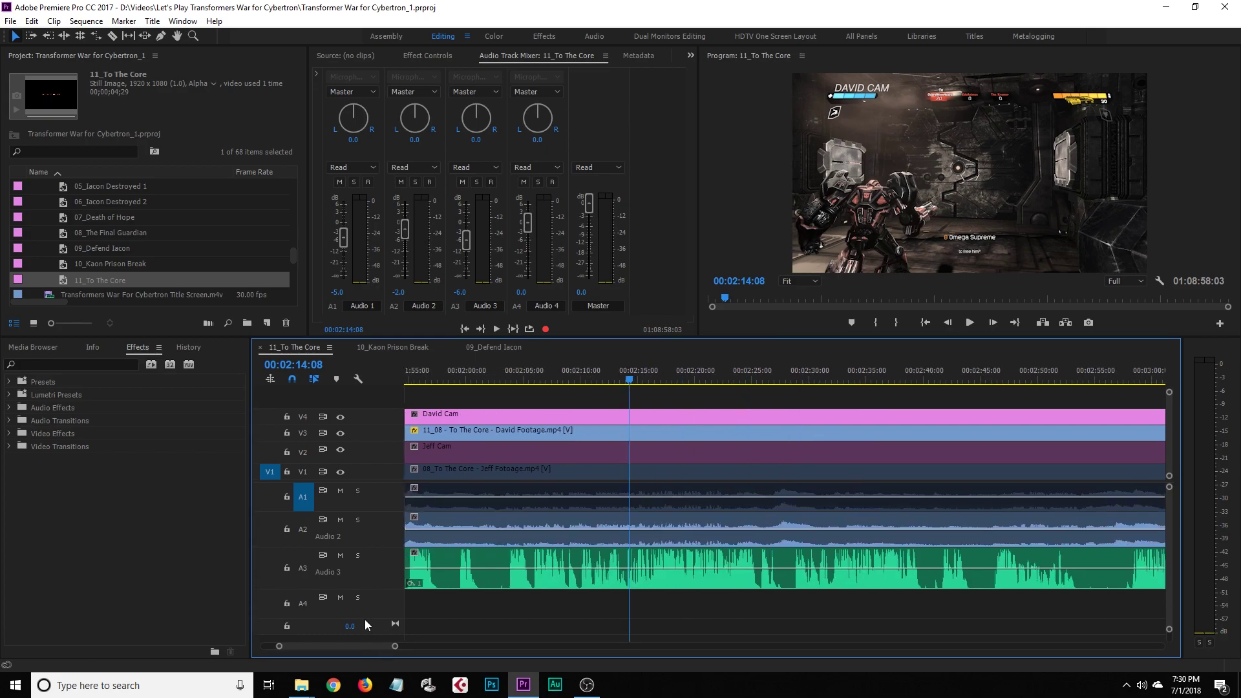
{"action": "left_click_drag", "start_coordinate": [395, 650], "coordinate": [446, 649]}
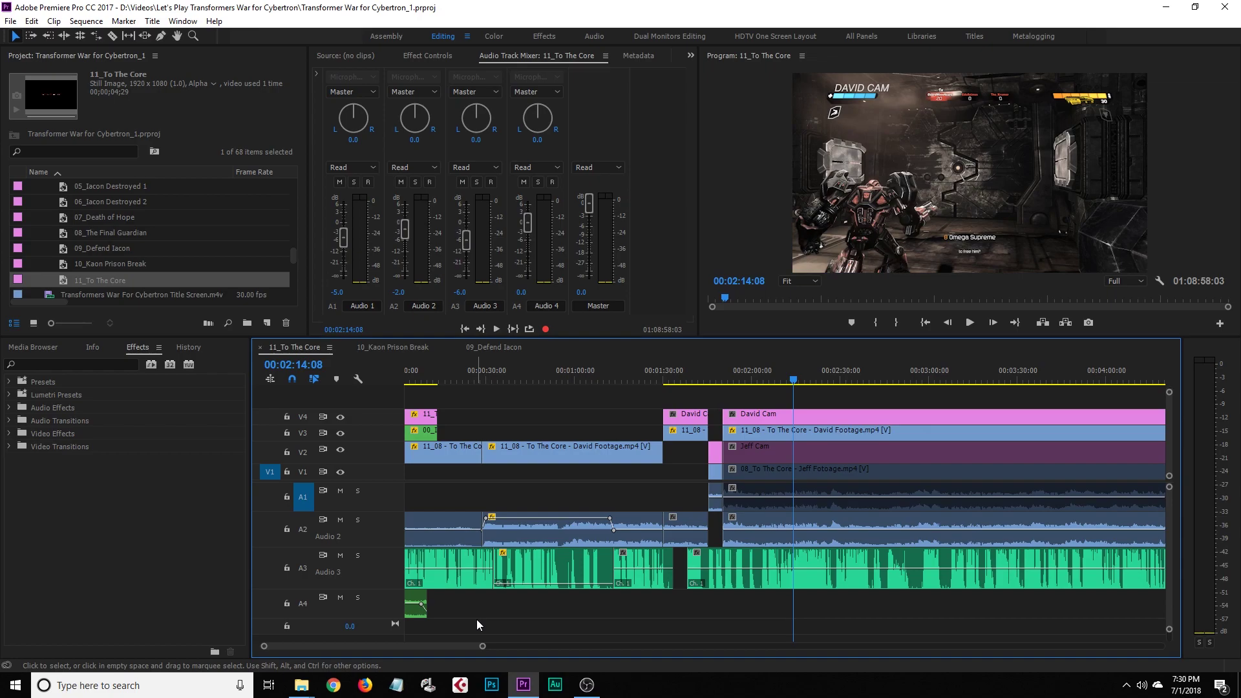
{"action": "left_click_drag", "start_coordinate": [482, 647], "coordinate": [451, 647]}
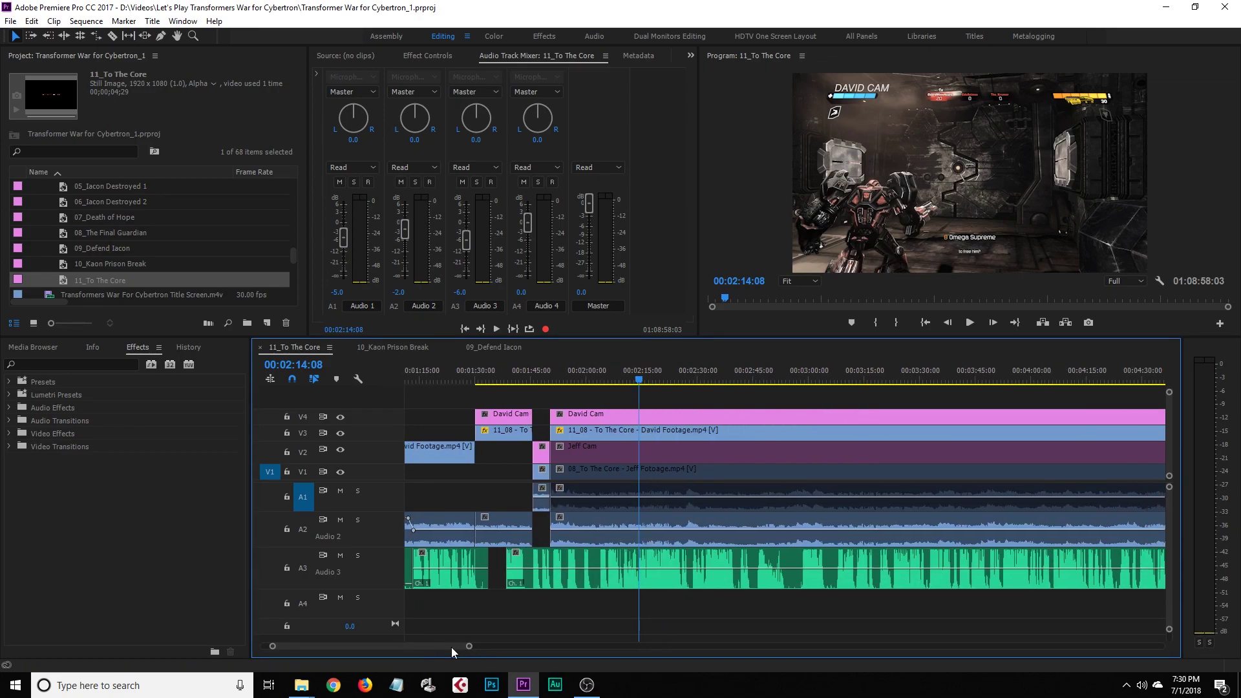
{"action": "left_click_drag", "start_coordinate": [470, 647], "coordinate": [381, 648]}
Split the David Cam and David Footage clips at 00:02:03:14 and trim the segments after it to start at about 00:02:21
{"action": "mouse_move", "coordinate": [845, 377]}
{"action": "left_mouse_down"}
{"action": "mouse_move", "coordinate": [803, 378]}
{"action": "mouse_move", "coordinate": [830, 382]}
{"action": "left_mouse_up"}
{"action": "left_click_drag", "start_coordinate": [399, 646], "coordinate": [387, 646]}
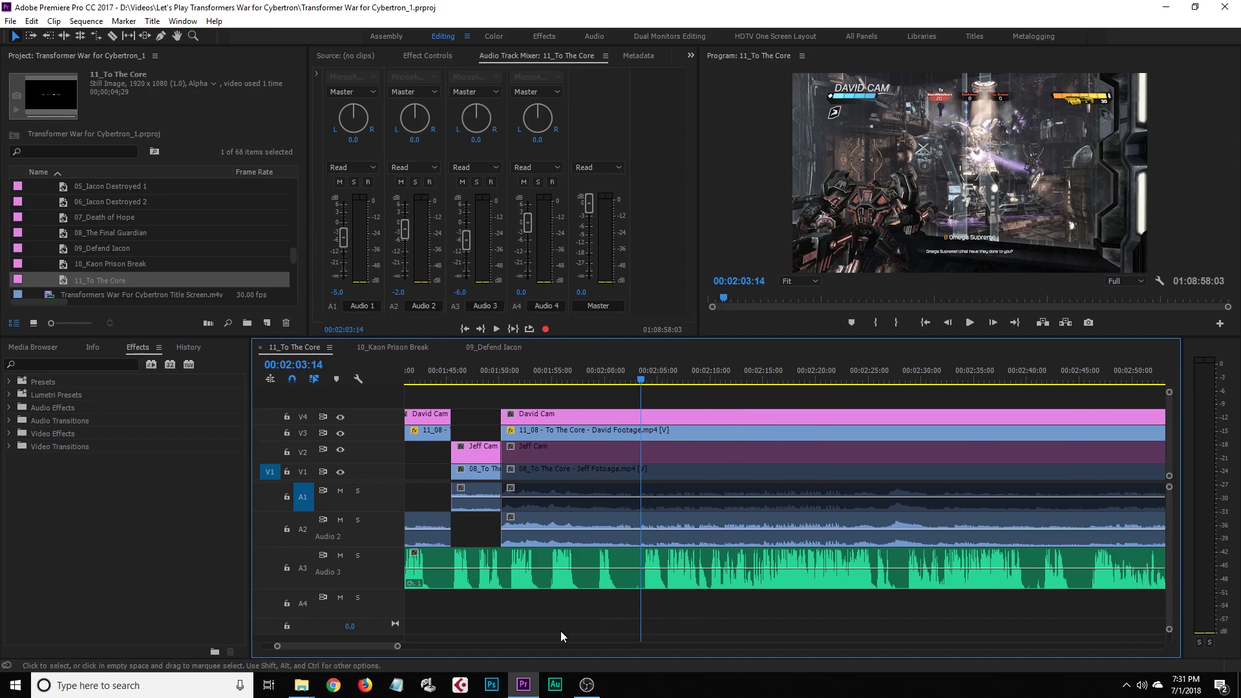
{"action": "left_click_drag", "start_coordinate": [393, 649], "coordinate": [795, 690]}
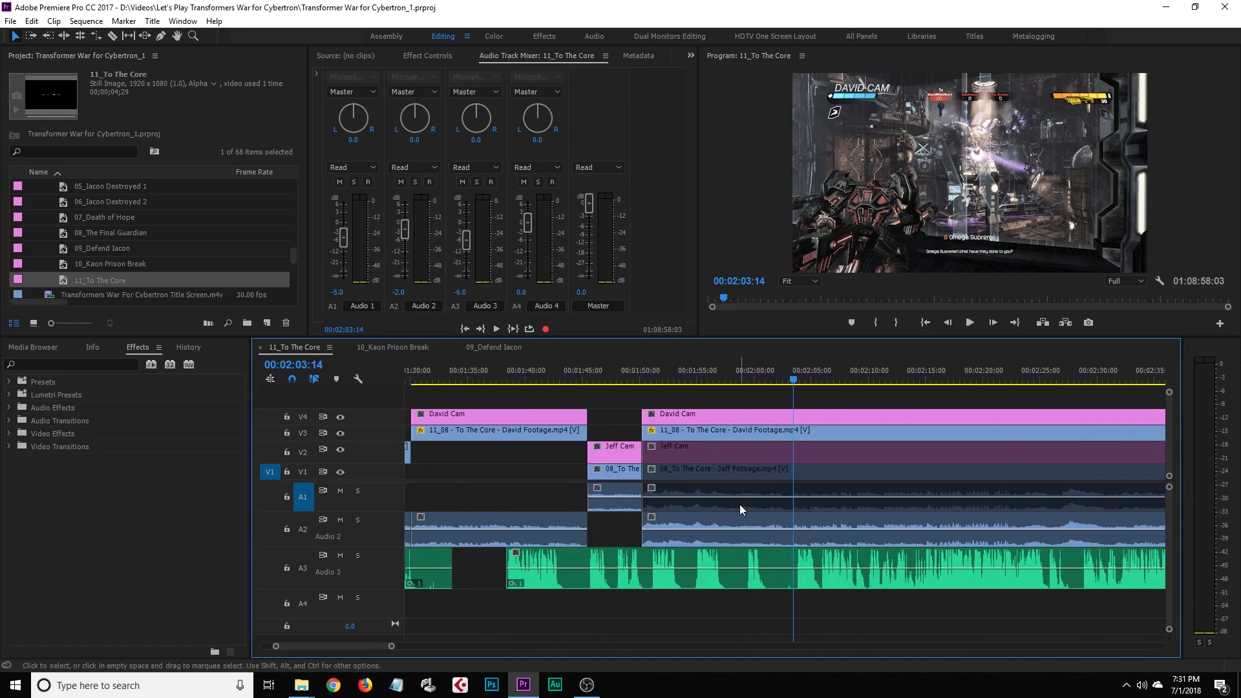
{"action": "mouse_move", "coordinate": [328, 649]}
{"action": "left_mouse_down"}
{"action": "mouse_move", "coordinate": [314, 649]}
{"action": "mouse_move", "coordinate": [330, 650]}
{"action": "left_mouse_up"}
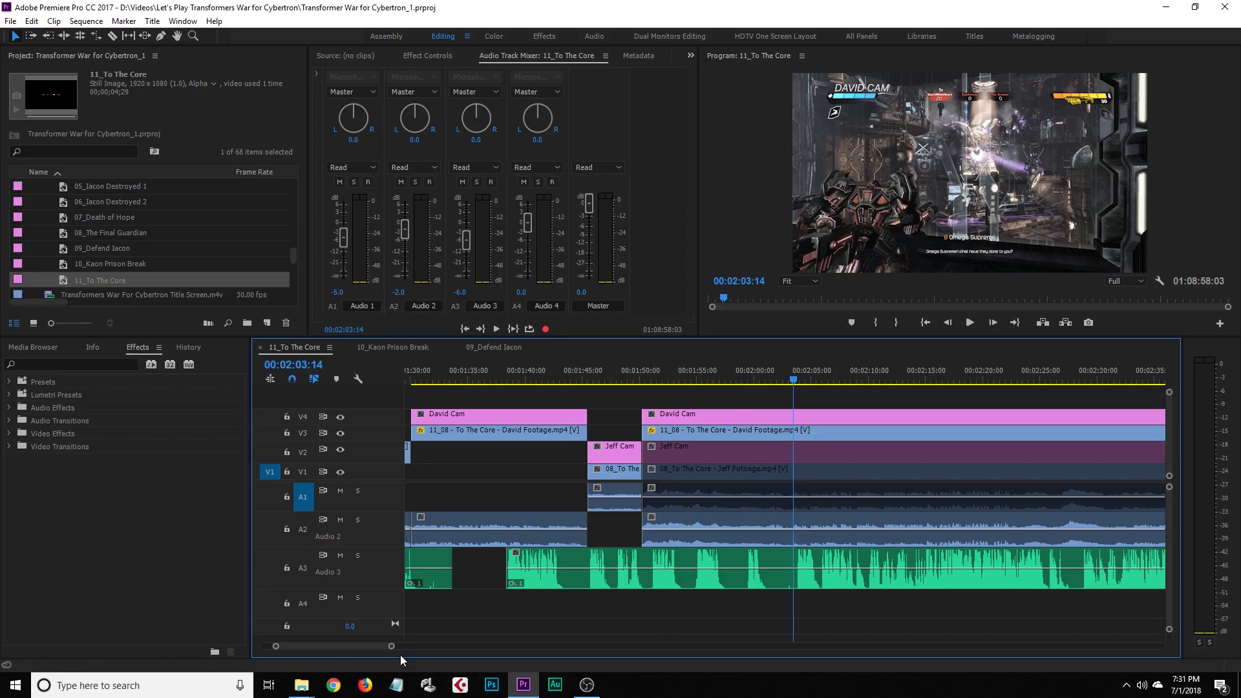
{"action": "left_click_drag", "start_coordinate": [393, 648], "coordinate": [408, 647]}
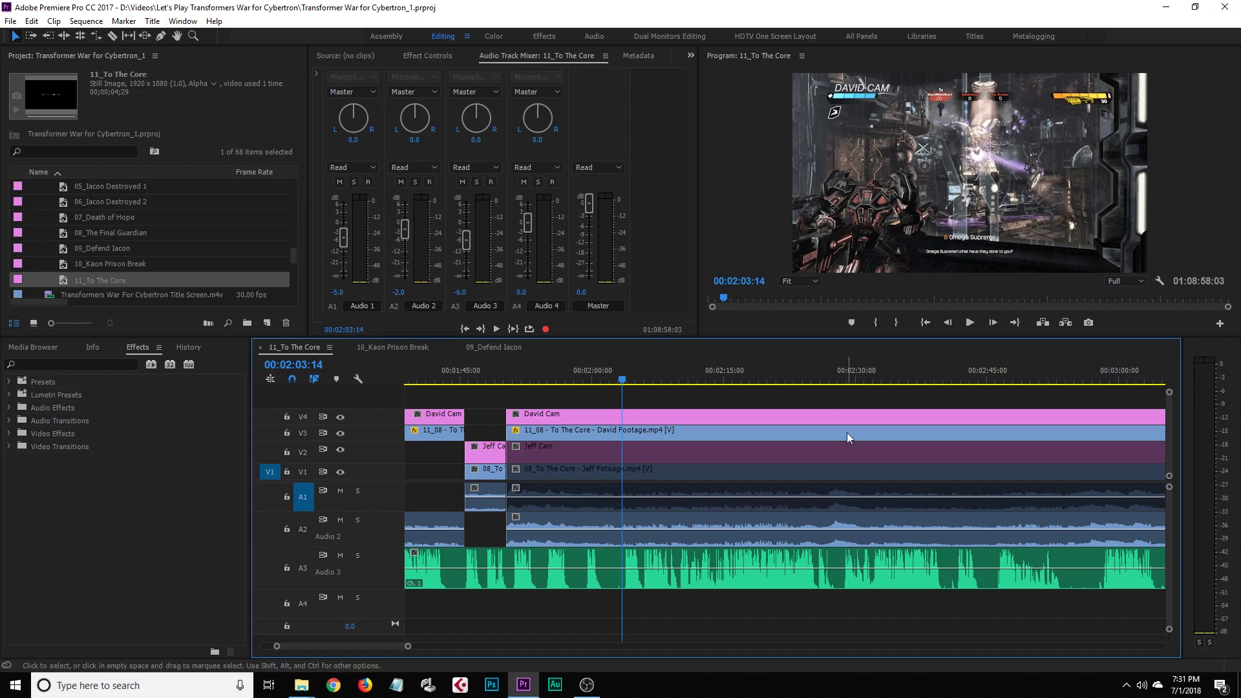
{"action": "key", "text": "c"}
{"action": "left_click", "coordinate": [625, 418]}
{"action": "key", "text": "v"}
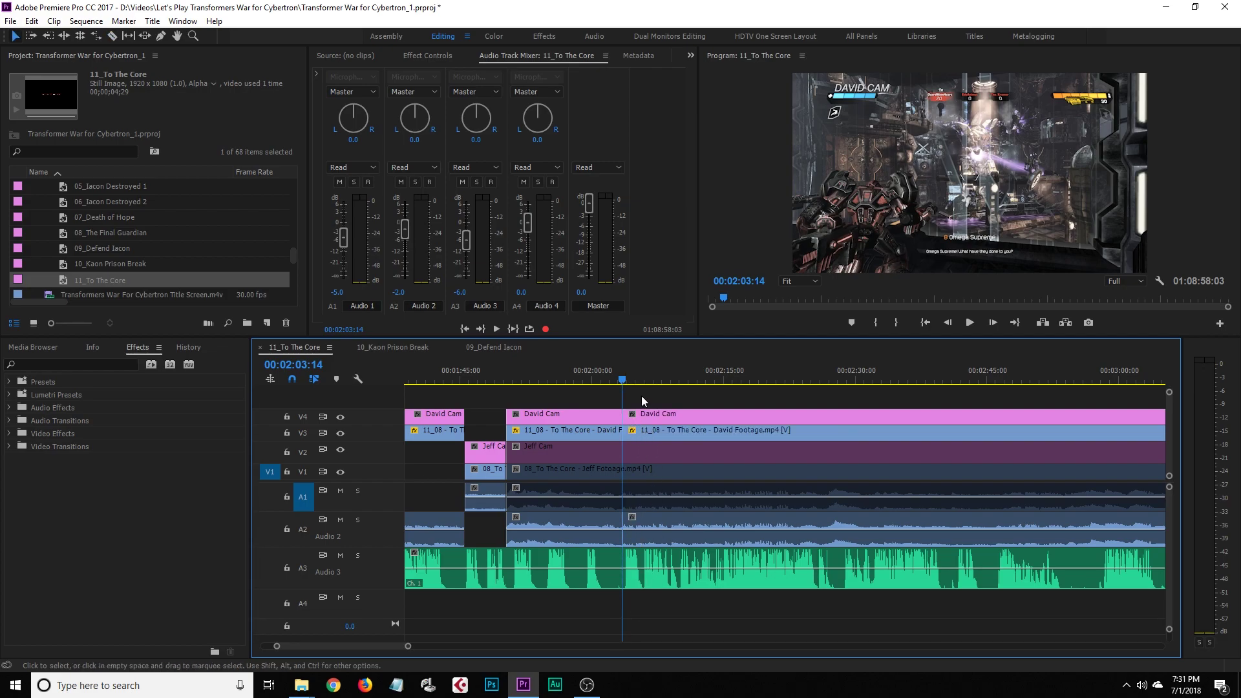
{"action": "left_click", "coordinate": [645, 415]}
{"action": "left_click_drag", "start_coordinate": [666, 440], "coordinate": [826, 440]}
Split the disabled Jeff Cam and Jeff Footage clips at 00:02:03:14 and enable the segments after the split
{"action": "key", "text": "c"}
{"action": "left_click", "coordinate": [622, 453]}
{"action": "key", "text": "v"}
{"action": "left_click", "coordinate": [715, 458]}
{"action": "left_click", "coordinate": [653, 406]}
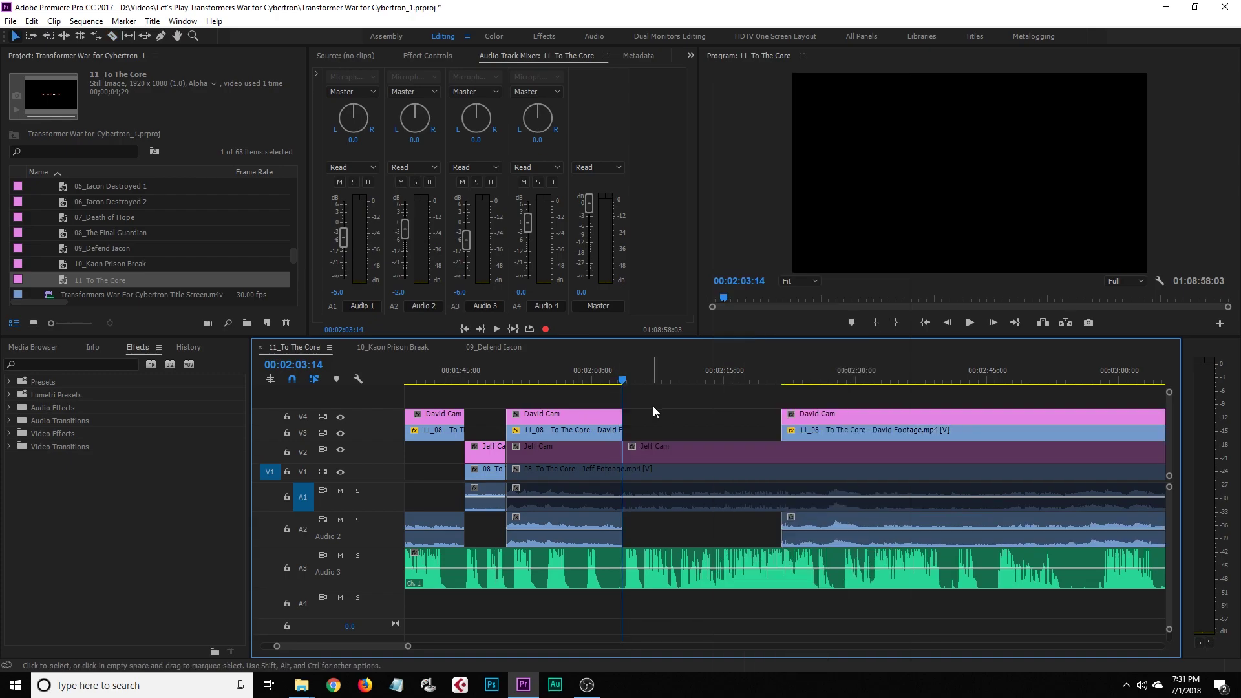
{"action": "left_click", "coordinate": [693, 452]}
{"action": "right_click", "coordinate": [693, 453]}
{"action": "left_click", "coordinate": [639, 472]}
{"action": "key", "text": "ctrl+k"}
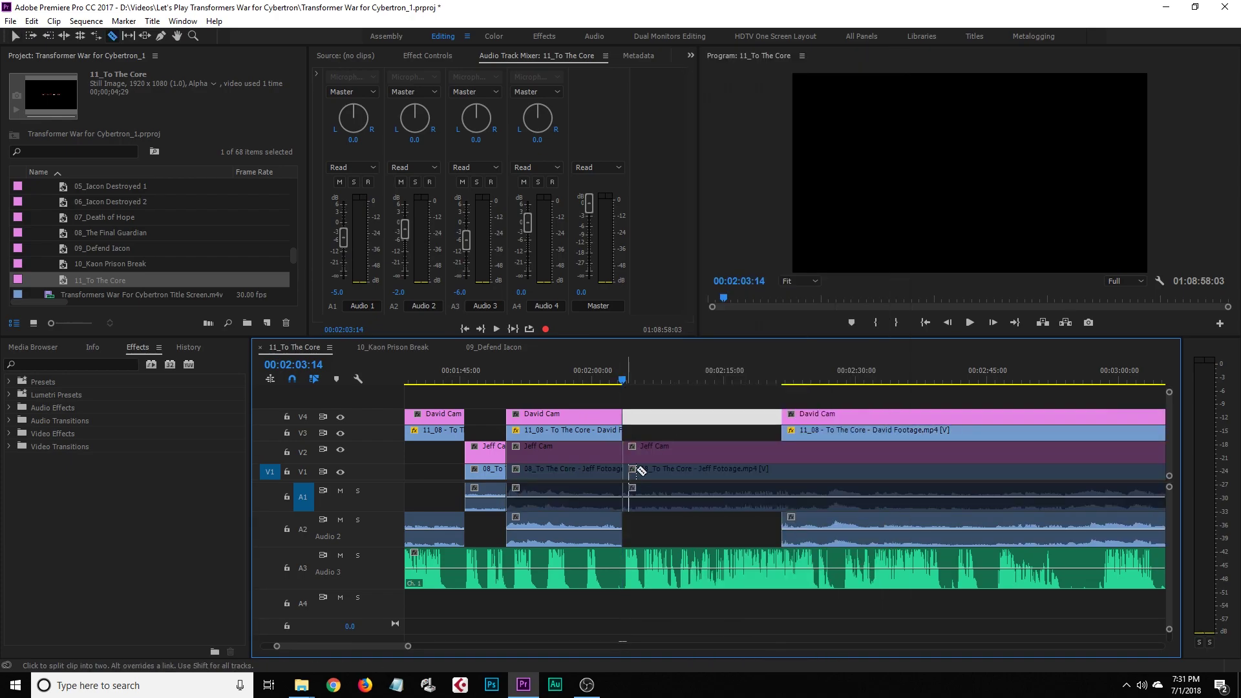
{"action": "left_click", "coordinate": [674, 459]}
{"action": "right_click", "coordinate": [676, 456]}
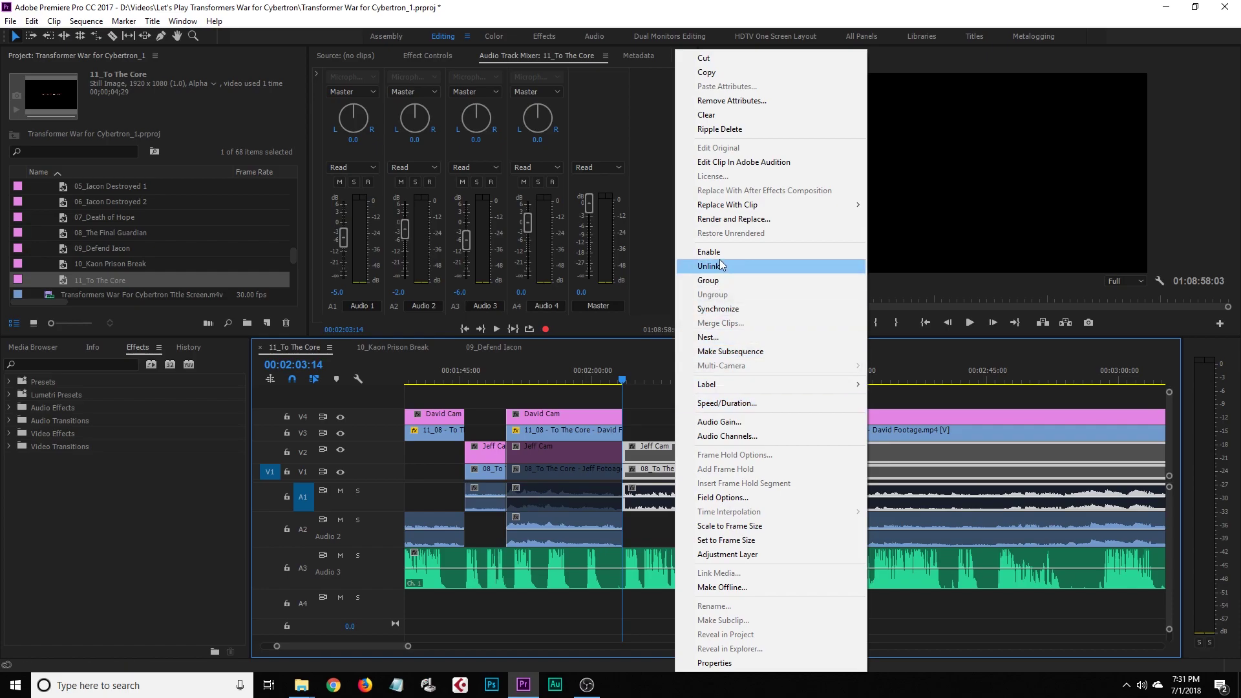
{"action": "left_click", "coordinate": [711, 253]}
Check the Jeff Cam view at 00:02:07:10, and undo the Jeff clip splits and the David clip trims
{"action": "left_click", "coordinate": [576, 452]}
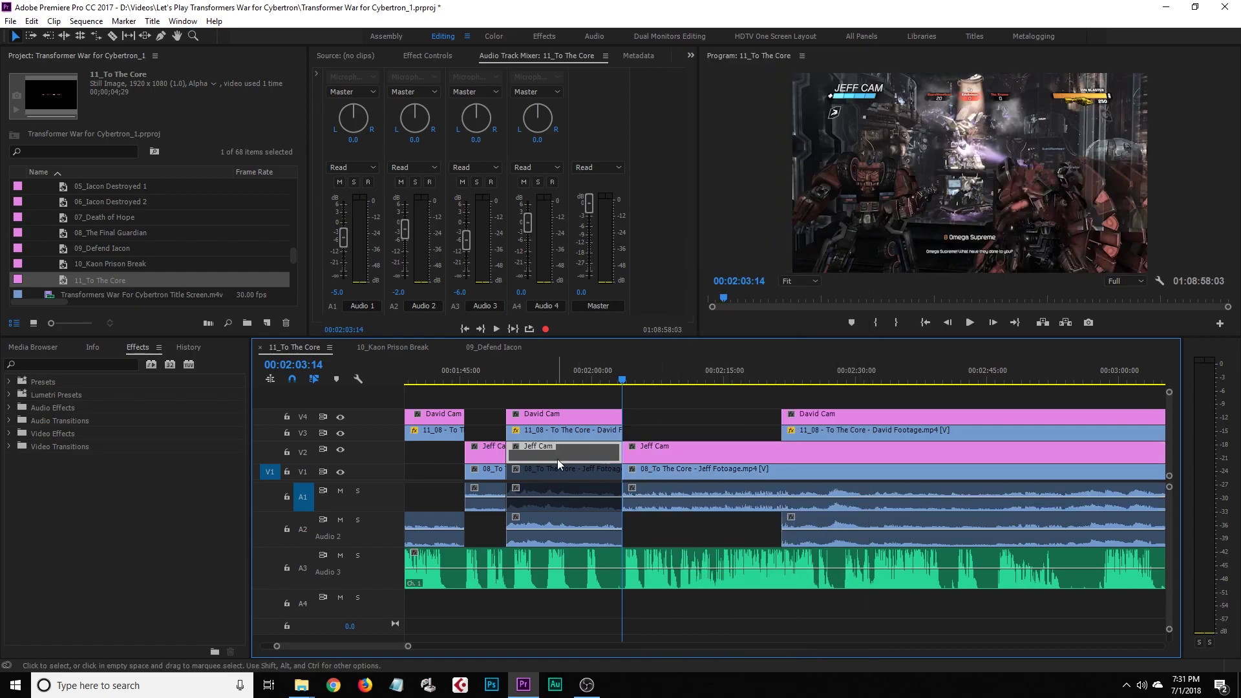
{"action": "right_click", "coordinate": [558, 459]}
{"action": "left_click", "coordinate": [604, 281]}
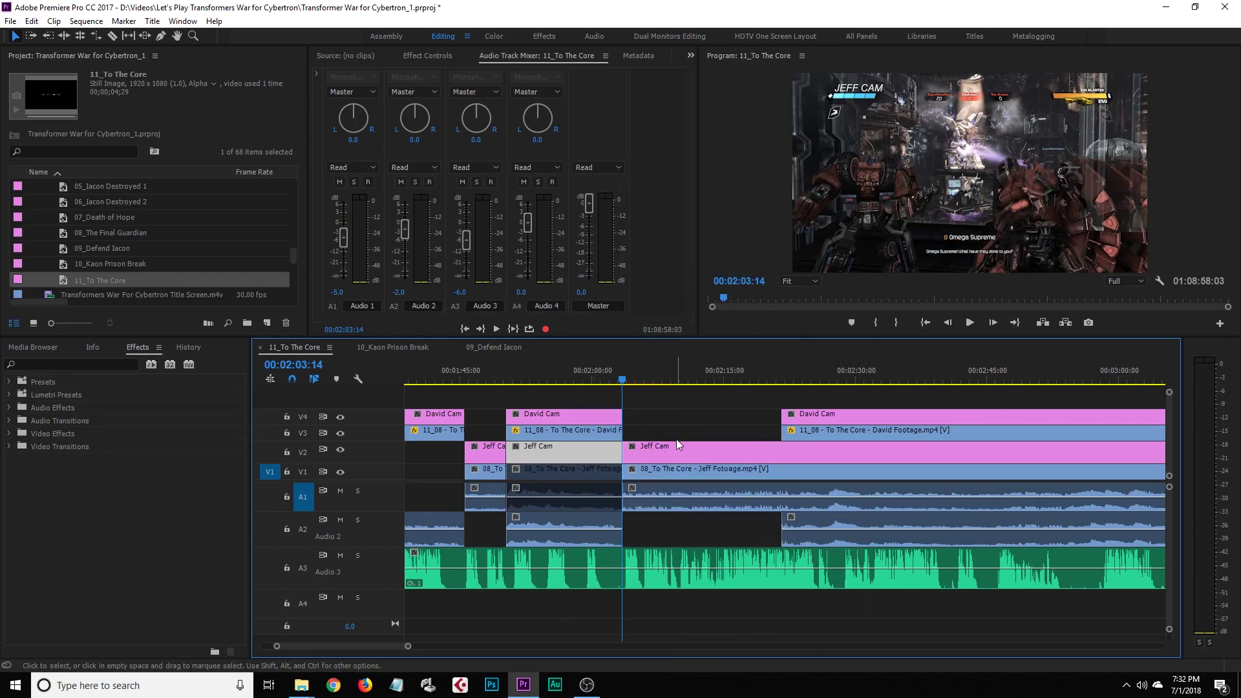
{"action": "left_click_drag", "start_coordinate": [625, 375], "coordinate": [657, 390]}
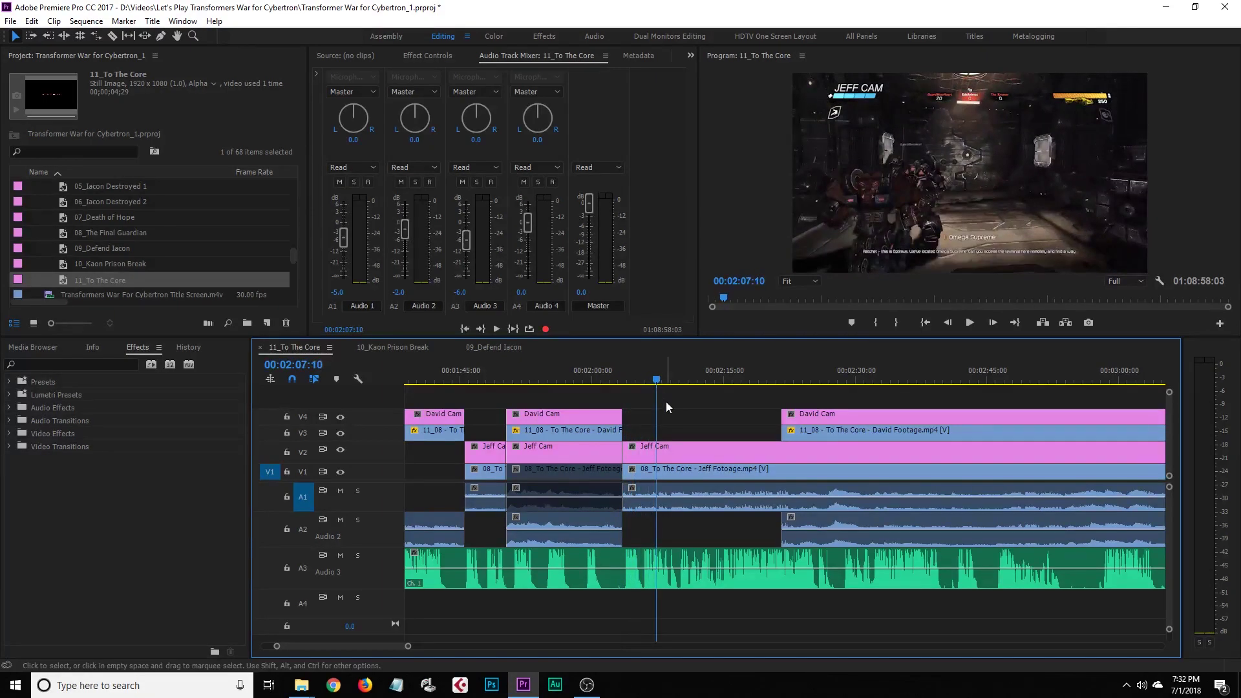
{"action": "key", "text": "ctrl+z"}
{"action": "key", "text": "ctrl+z"}
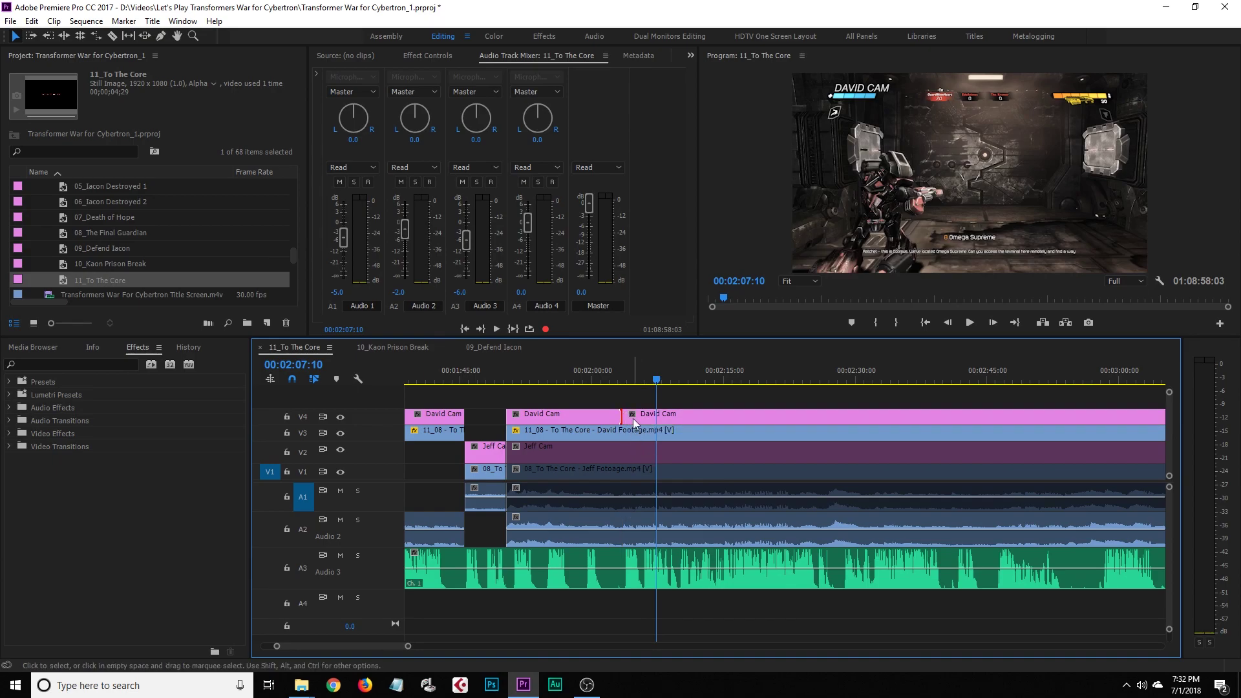
Try to rejoin the two David Cam title segments at 00:02:03:14 with Join Through Edits, and undo their split
{"action": "right_click", "coordinate": [623, 418]}
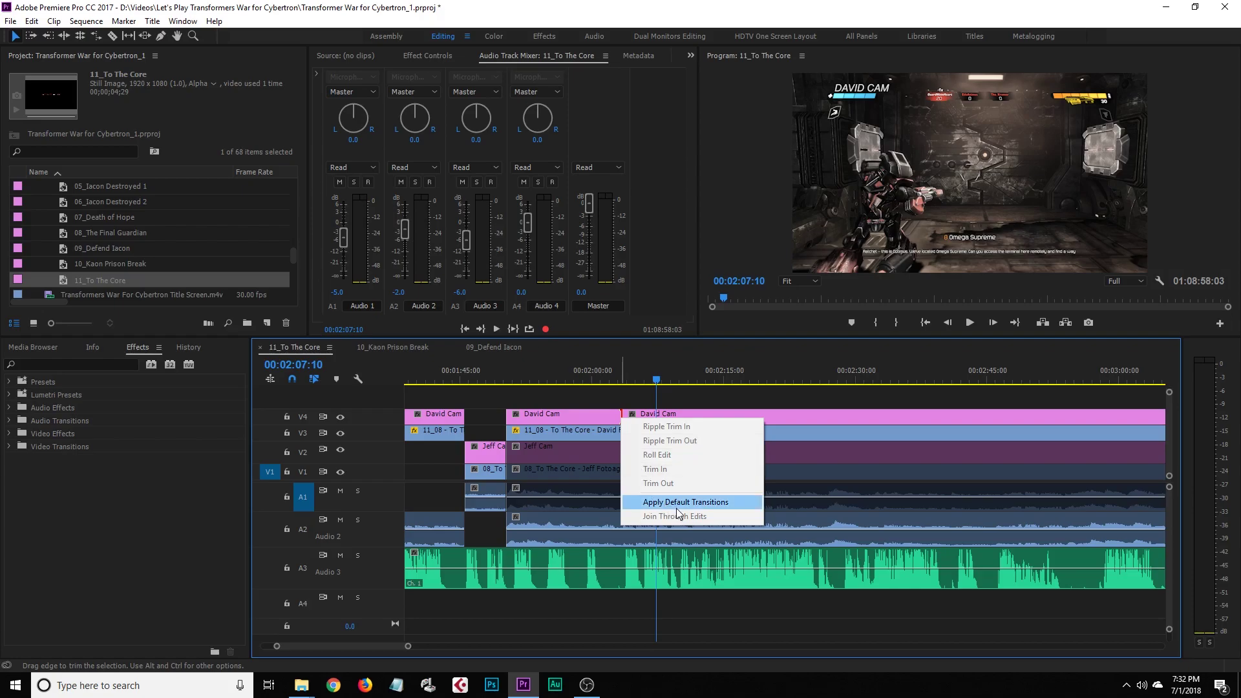
{"action": "left_click", "coordinate": [630, 404]}
{"action": "left_click", "coordinate": [633, 421]}
{"action": "left_click", "coordinate": [602, 417]}
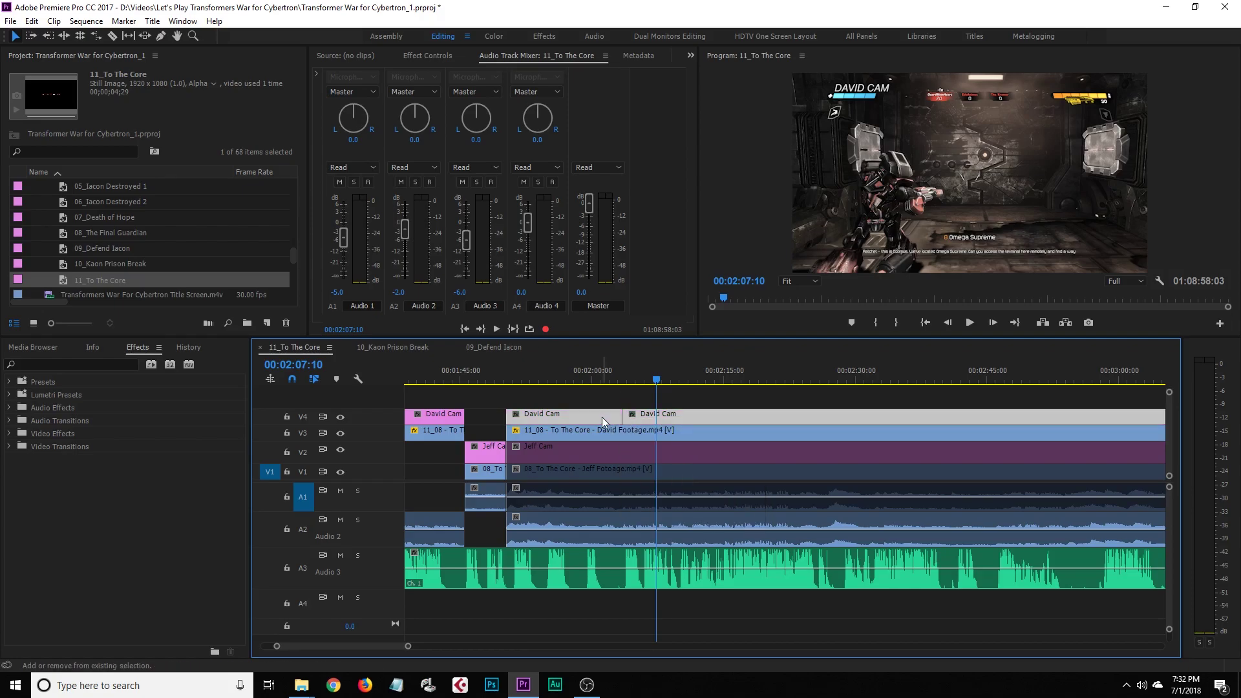
{"action": "right_click", "coordinate": [622, 418]}
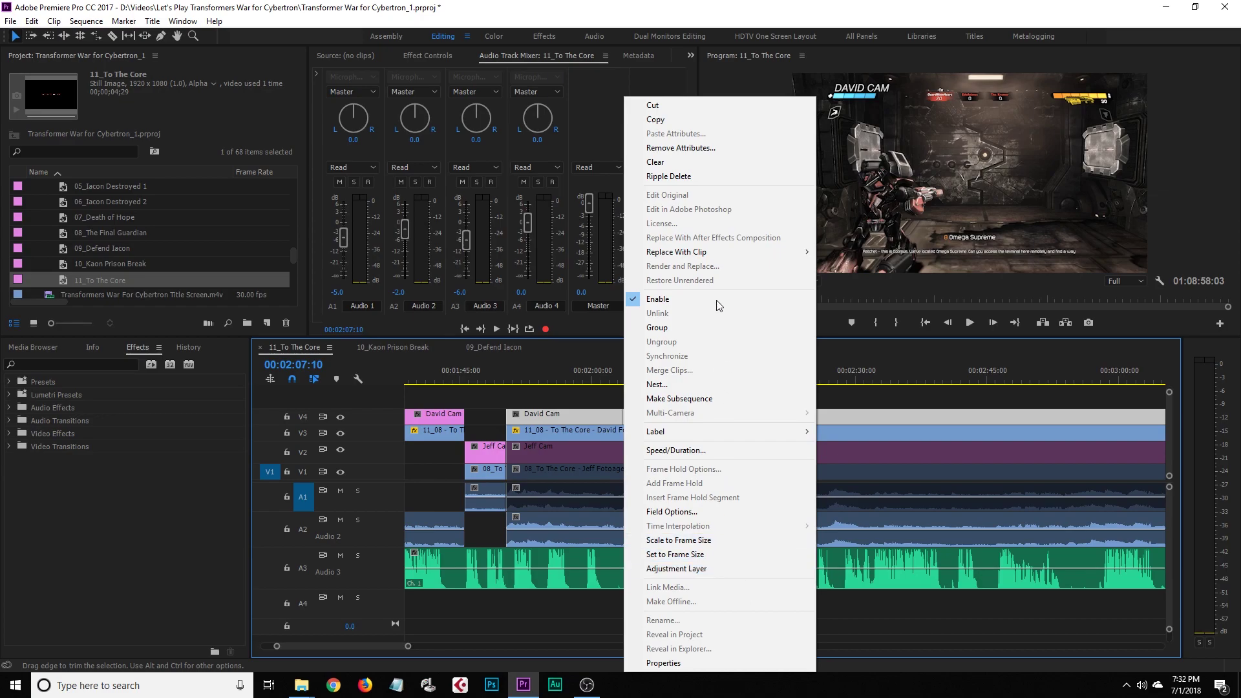
{"action": "left_click", "coordinate": [634, 422]}
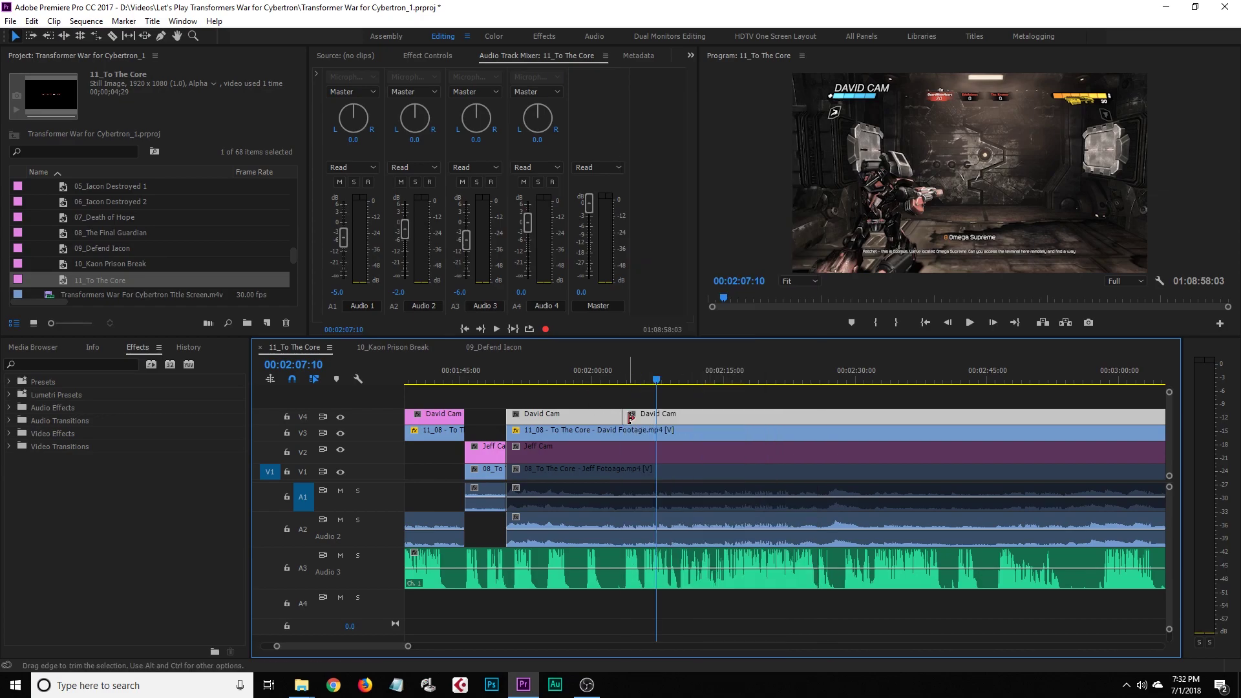
{"action": "right_click", "coordinate": [629, 418]}
{"action": "left_click", "coordinate": [626, 414]}
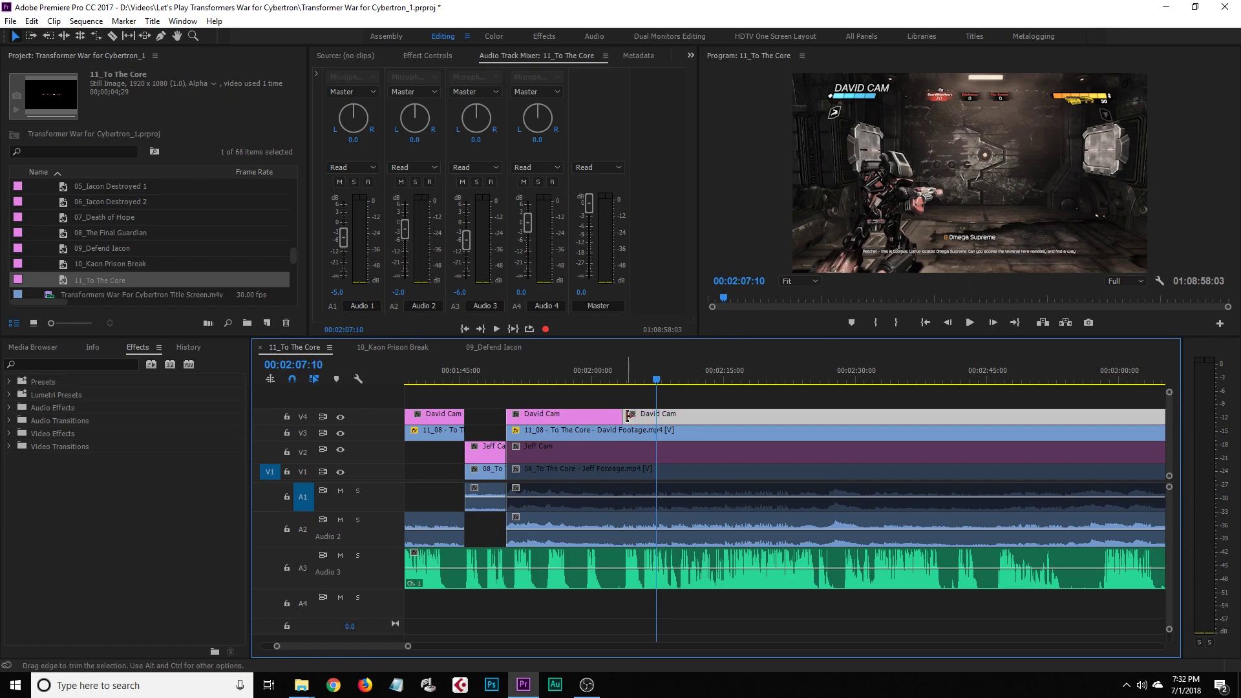
{"action": "right_click", "coordinate": [626, 418]}
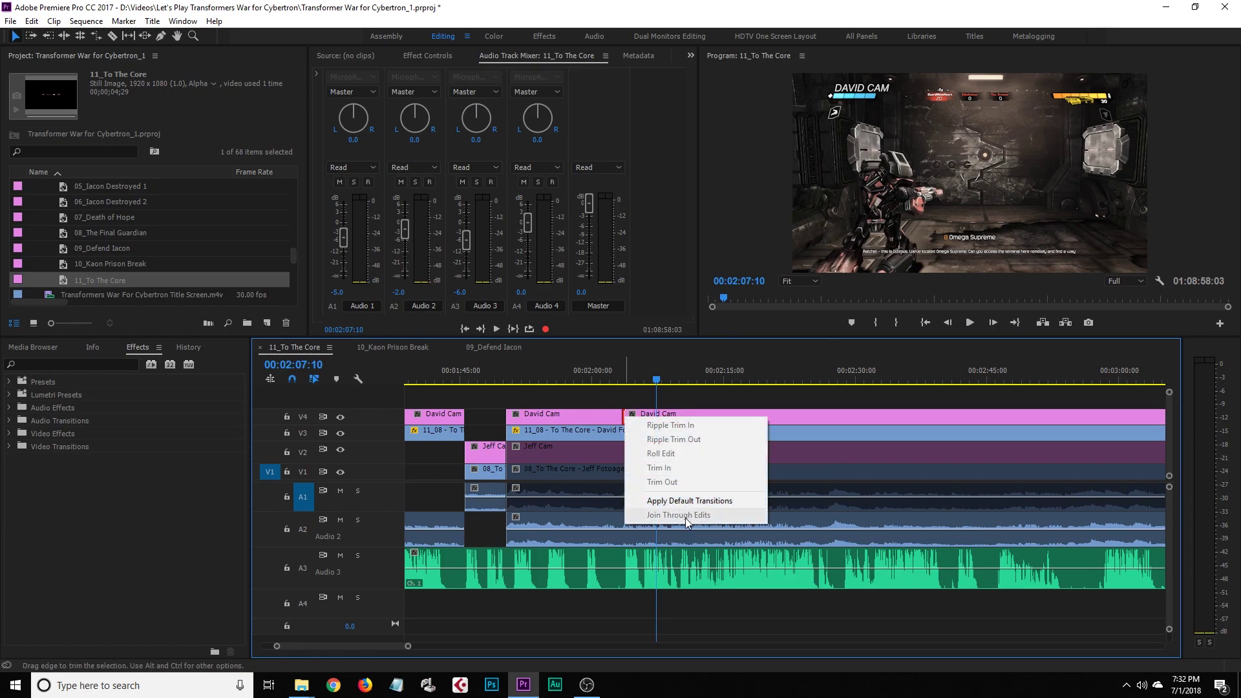
{"action": "left_click", "coordinate": [626, 400]}
{"action": "left_click", "coordinate": [626, 418]}
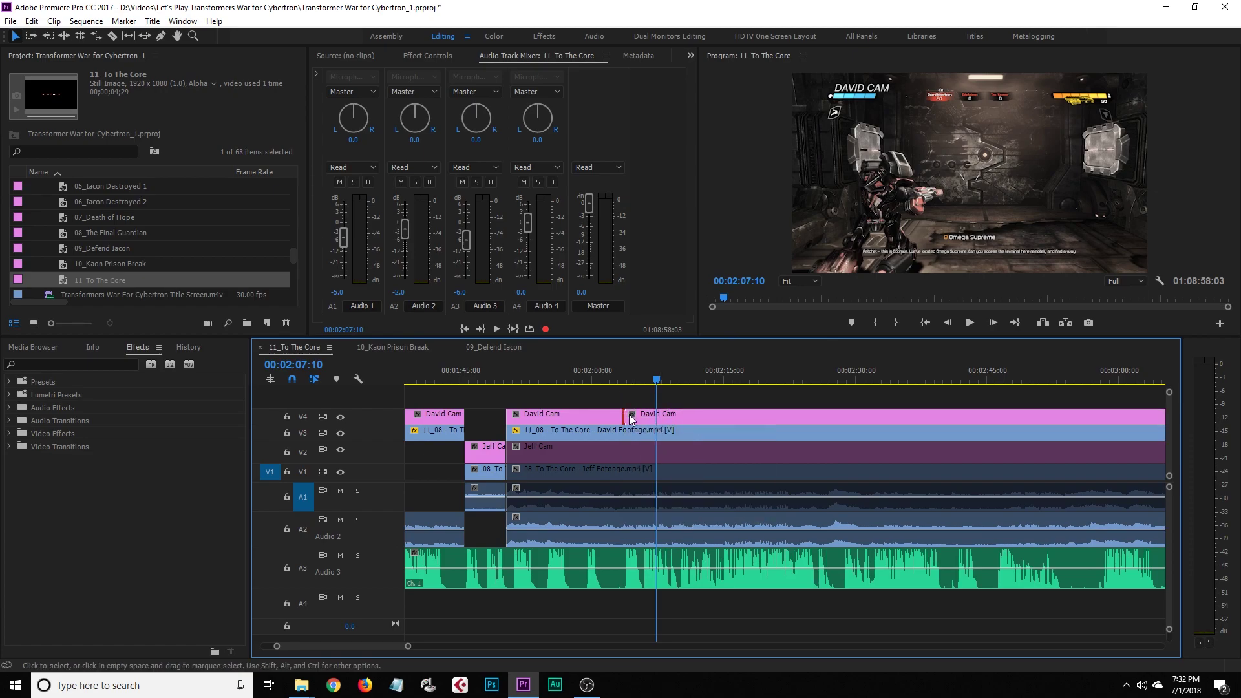
{"action": "key", "text": "ctrl+z"}
Split the David Footage clip near 00:02:04 and rejoin its two parts with Join Through Edits
{"action": "key", "text": "c"}
{"action": "left_click", "coordinate": [626, 433]}
{"action": "key", "text": "v"}
{"action": "left_click", "coordinate": [641, 433]}
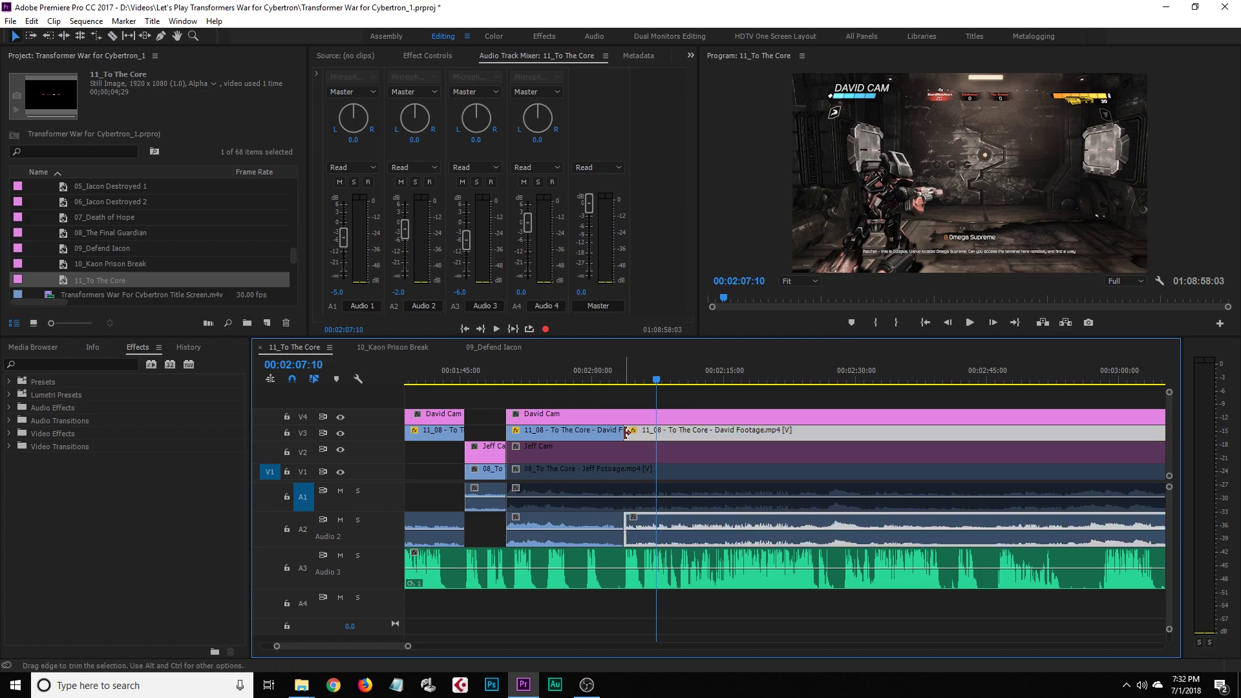
{"action": "right_click", "coordinate": [626, 432]}
{"action": "left_click", "coordinate": [673, 529]}
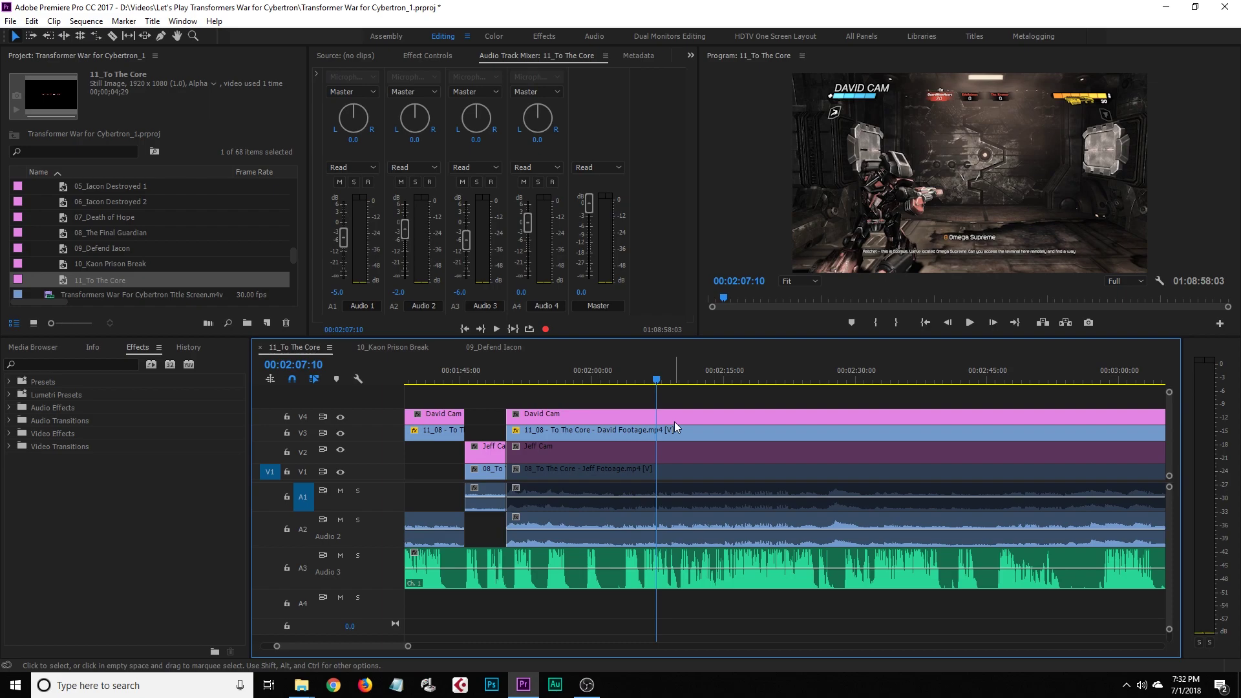
Save the project with the rejoined David Cam and David Footage clips
{"action": "key", "text": "ctrl+s"}
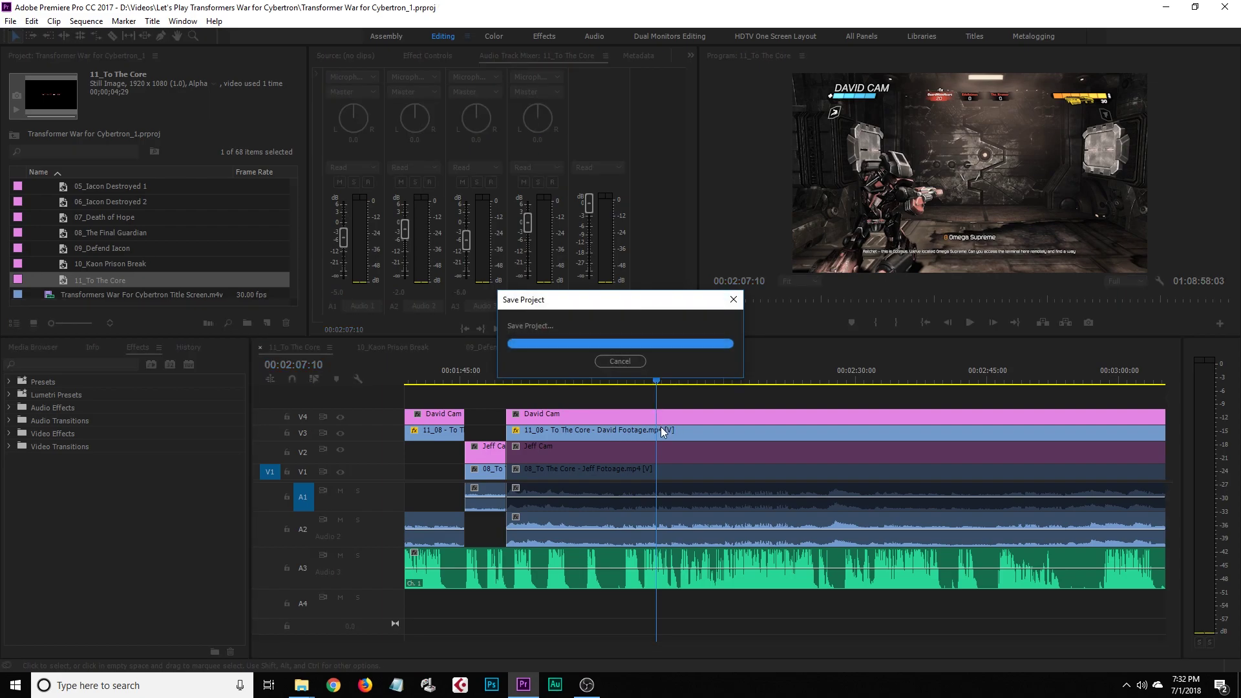
{"action": "left_click", "coordinate": [653, 417]}
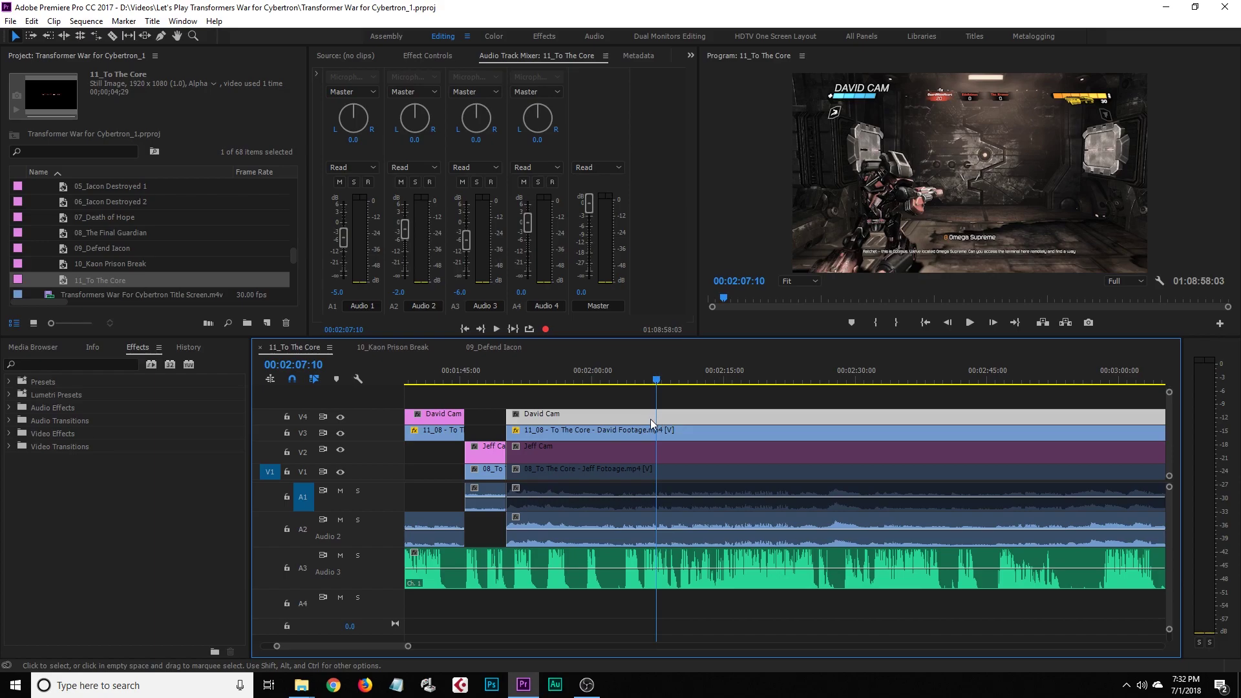
{"action": "left_click_drag", "start_coordinate": [408, 648], "coordinate": [463, 649]}
{"action": "left_click", "coordinate": [499, 613]}
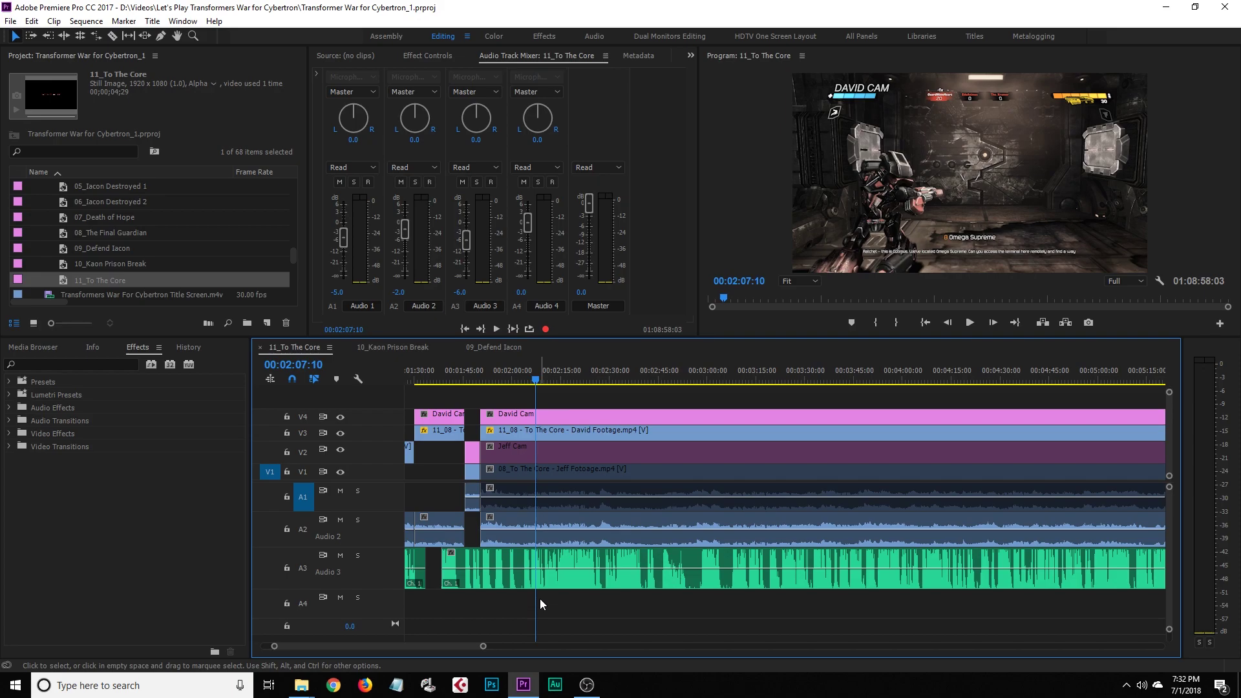
Browse the project items from the VO recordings up to HD Bars and Tone, and open that item's tone settings
{"action": "left_click_drag", "start_coordinate": [296, 258], "coordinate": [294, 294]}
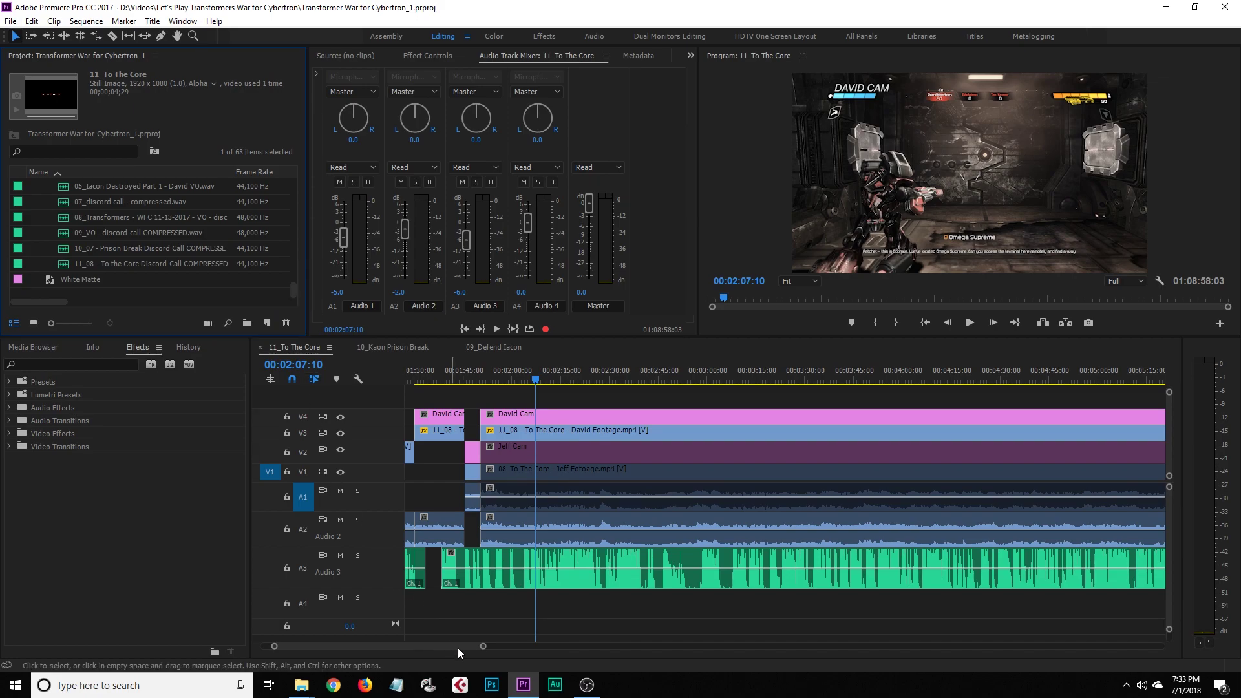
{"action": "left_click_drag", "start_coordinate": [483, 646], "coordinate": [361, 651]}
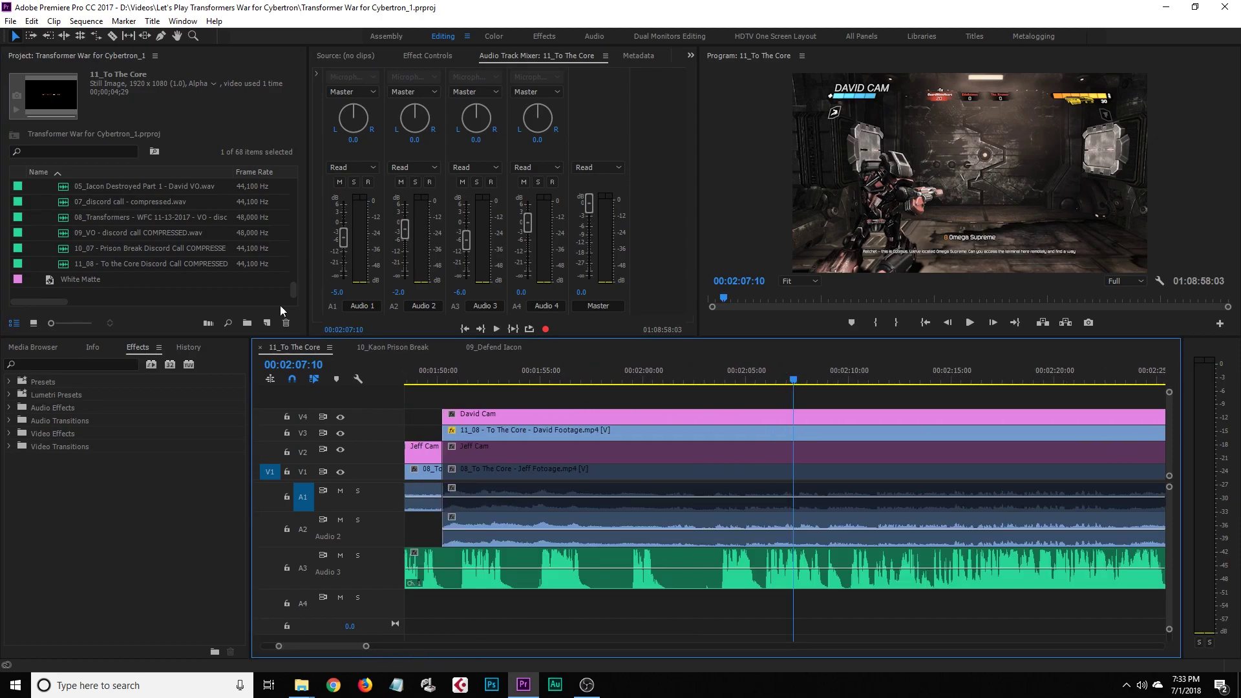
{"action": "left_click", "coordinate": [296, 290]}
{"action": "left_click", "coordinate": [73, 293]}
{"action": "scroll", "coordinate": [168, 244], "scroll_direction": "up", "scroll_amount": 1}
{"action": "scroll", "coordinate": [168, 244], "scroll_direction": "up", "scroll_amount": 5}
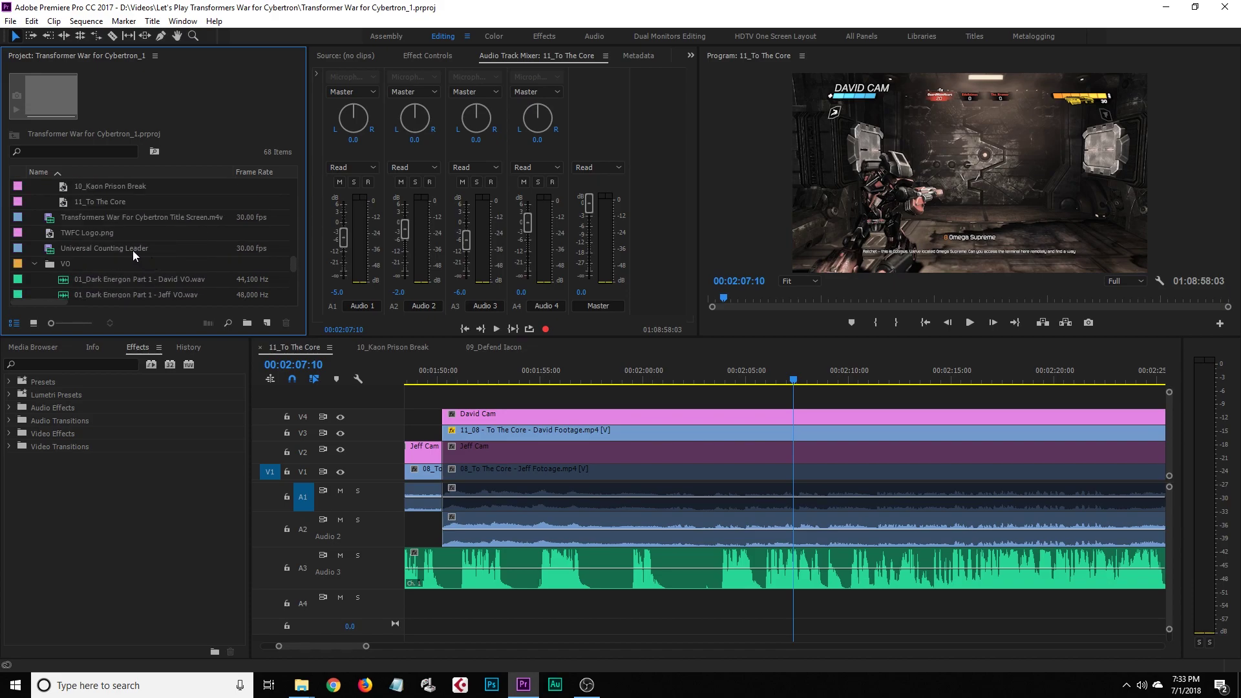
{"action": "scroll", "coordinate": [133, 250], "scroll_direction": "up", "scroll_amount": 1}
{"action": "scroll", "coordinate": [71, 251], "scroll_direction": "up", "scroll_amount": 5}
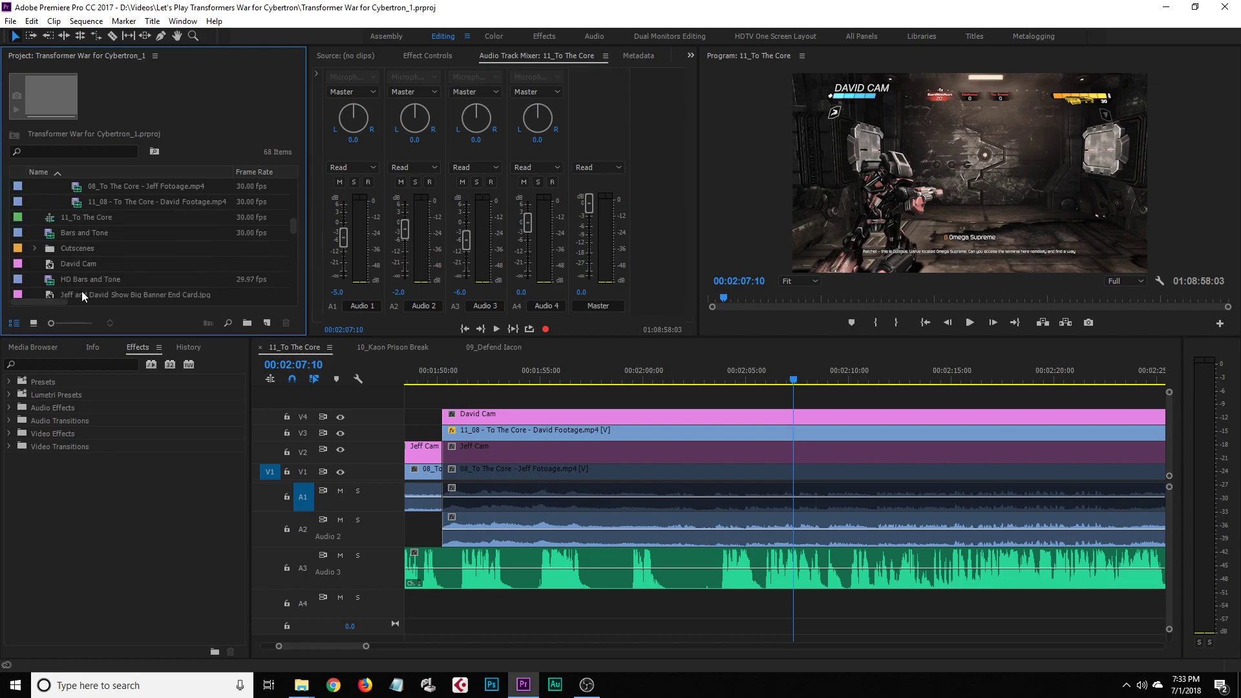
{"action": "double_click", "coordinate": [49, 279]}
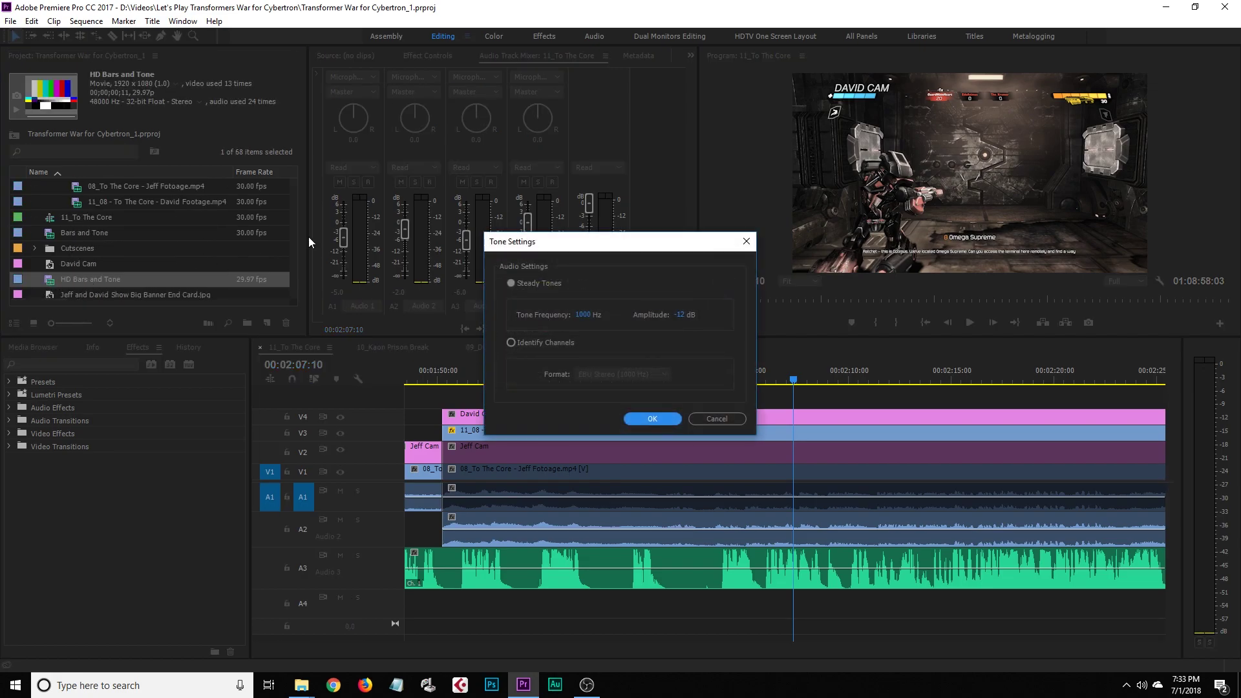
Leave the HD Bars and Tone settings unchanged, and check the Dual Monitors Editing workspace before returning to the Editing workspace
{"action": "left_click", "coordinate": [716, 420]}
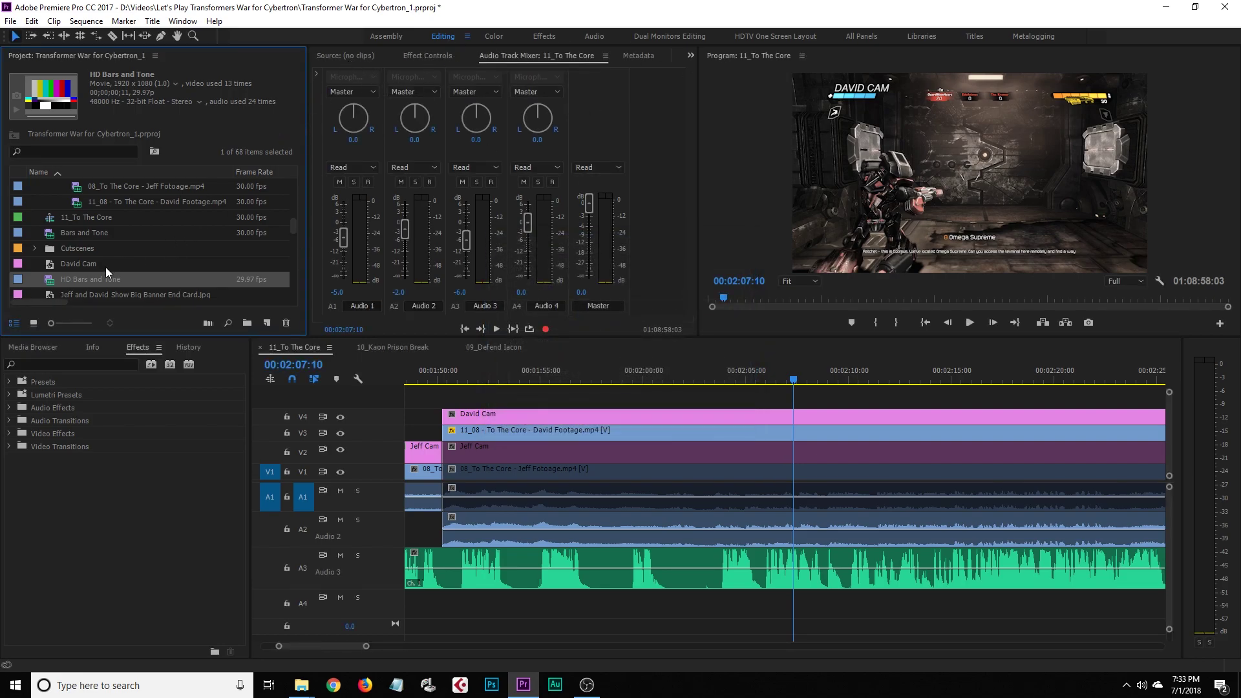
{"action": "double_click", "coordinate": [52, 281]}
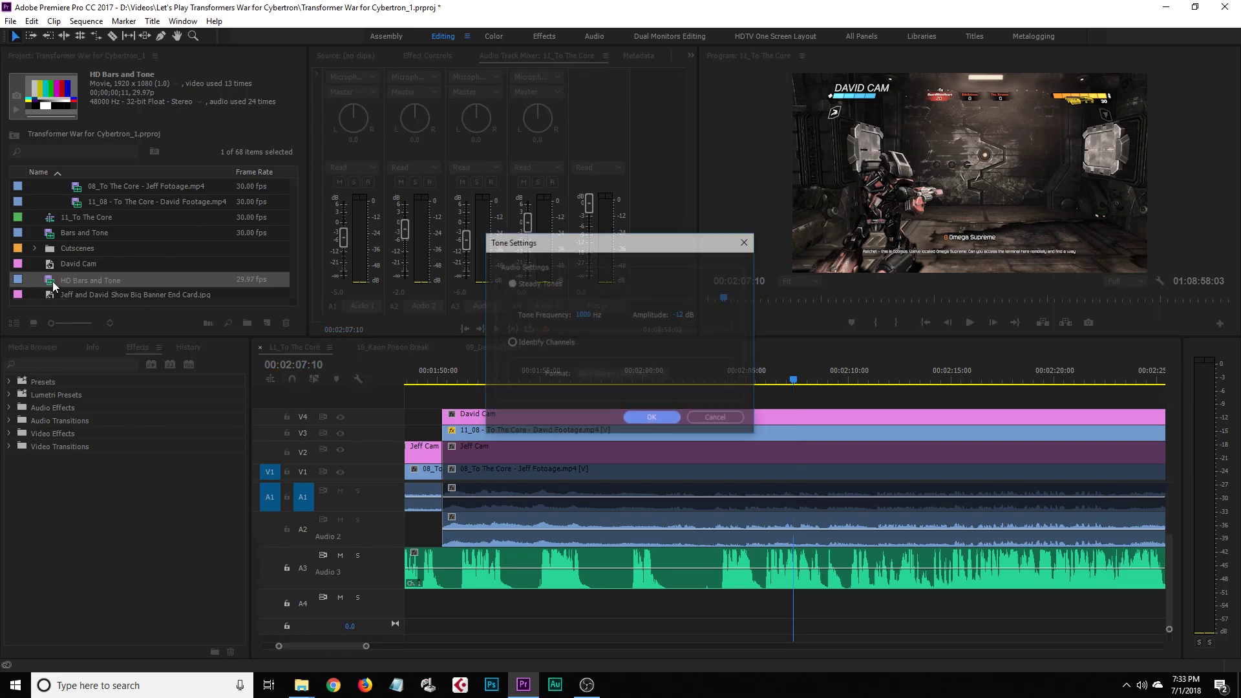
{"action": "left_click", "coordinate": [644, 418]}
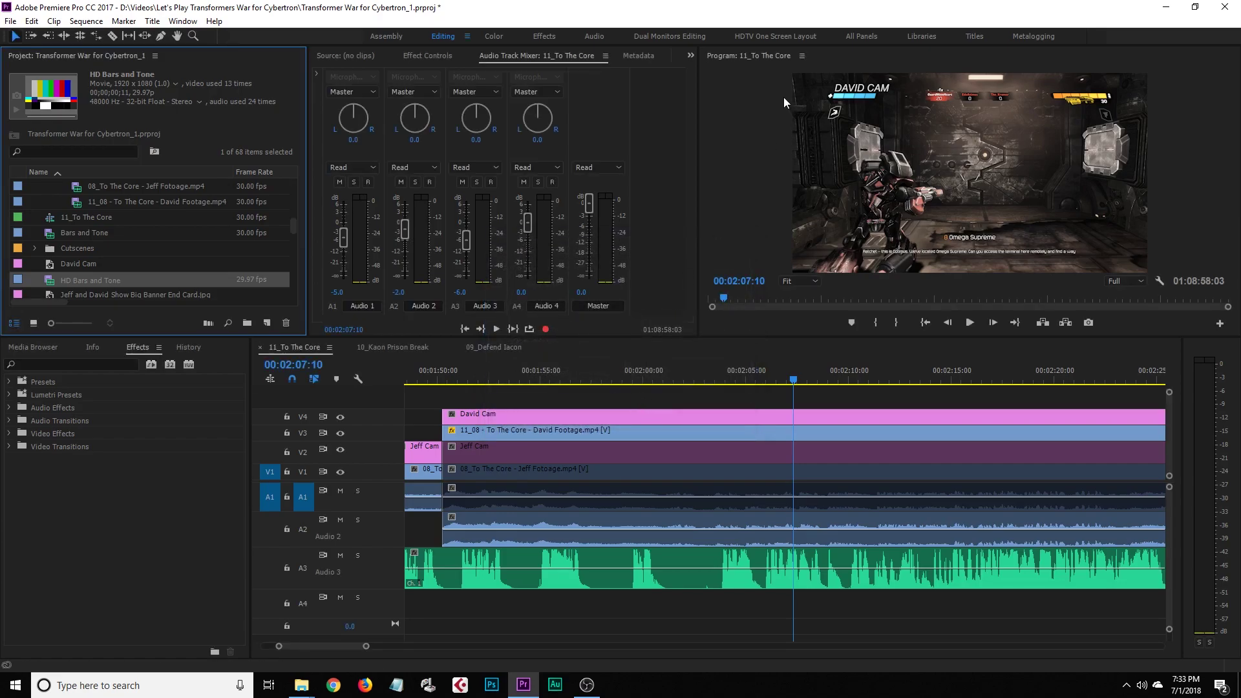
{"action": "left_click", "coordinate": [663, 37]}
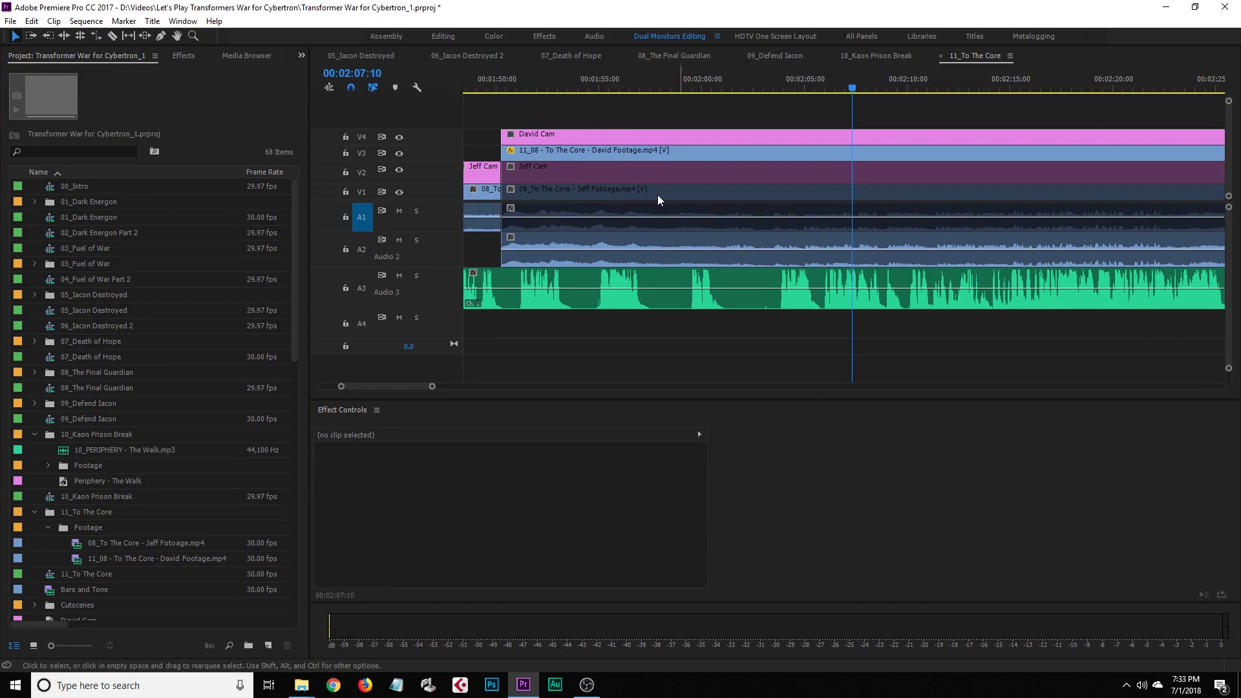
{"action": "left_click", "coordinate": [449, 37]}
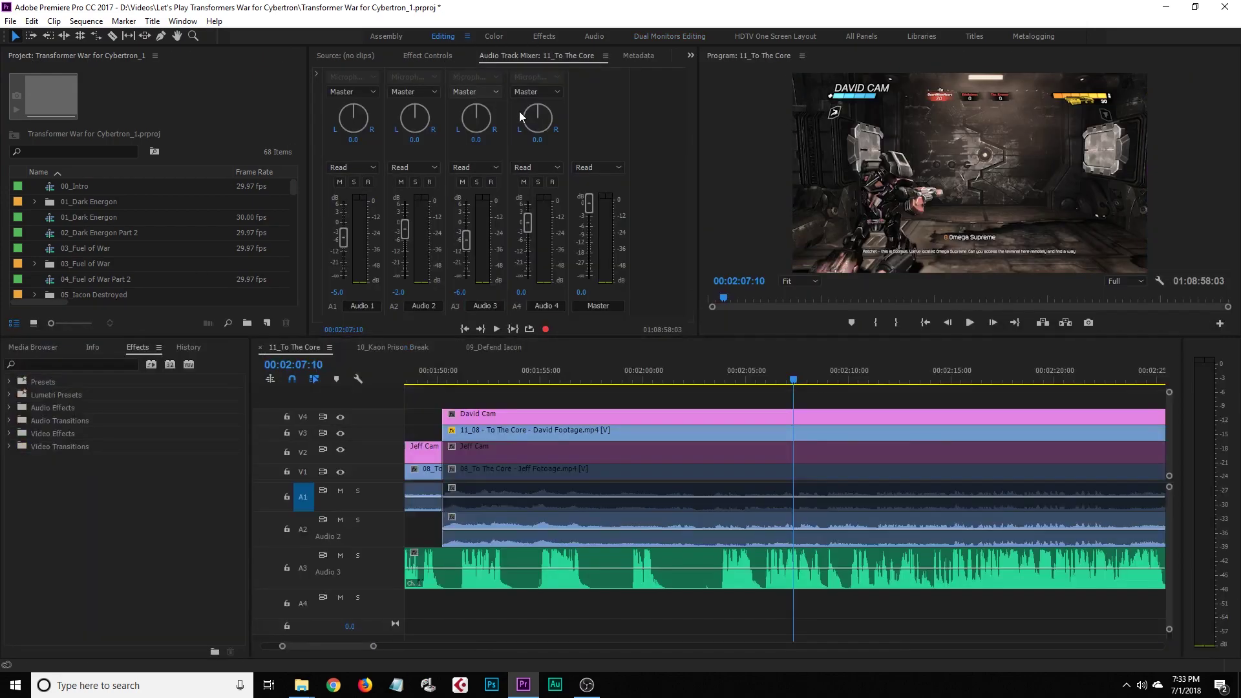
Find the Bars and Tone clip among the project items and load it into the Source monitor
{"action": "left_click", "coordinate": [349, 55]}
{"action": "scroll", "coordinate": [81, 266], "scroll_direction": "down", "scroll_amount": 10}
{"action": "scroll", "coordinate": [80, 271], "scroll_direction": "down", "scroll_amount": 1}
{"action": "left_click", "coordinate": [53, 220]}
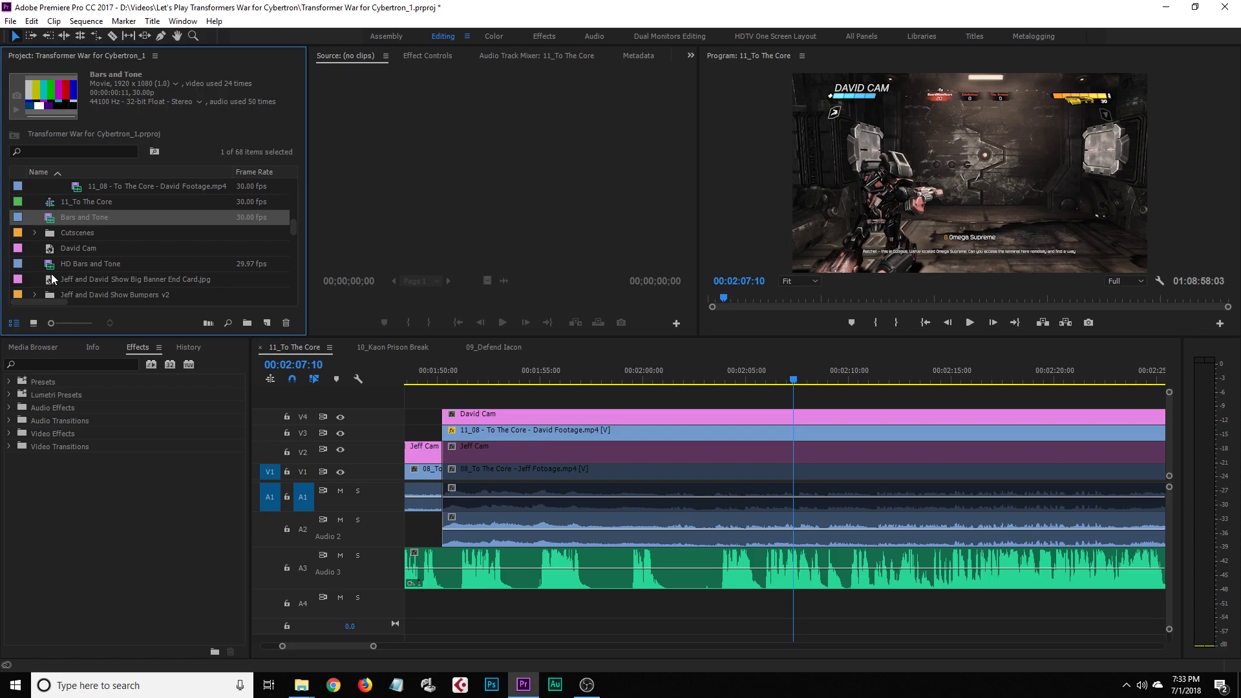
{"action": "left_click", "coordinate": [53, 280]}
{"action": "left_click", "coordinate": [52, 205]}
{"action": "left_click", "coordinate": [57, 220]}
{"action": "left_click", "coordinate": [53, 267]}
{"action": "left_click", "coordinate": [51, 221]}
{"action": "left_click", "coordinate": [50, 262]}
{"action": "left_click_drag", "start_coordinate": [51, 223], "coordinate": [452, 220]}
Scrub through the Bars and Tone clip in the Source monitor and return to its first frame
{"action": "left_click_drag", "start_coordinate": [373, 304], "coordinate": [301, 297]}
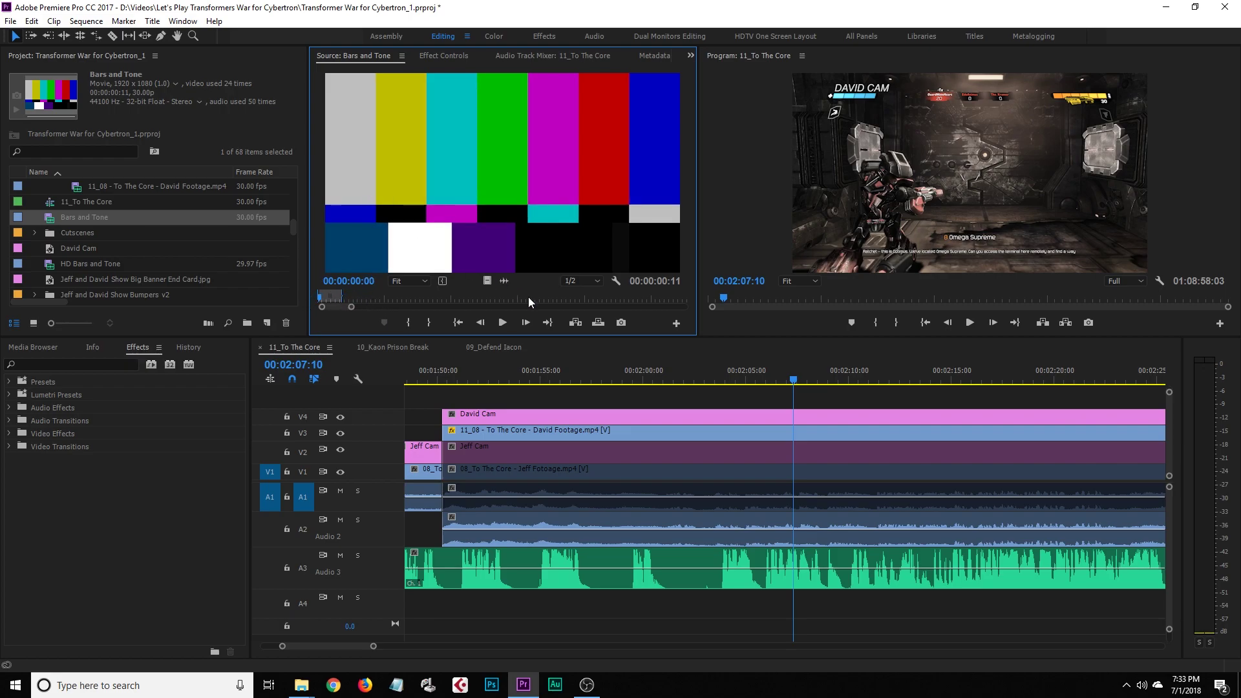
{"action": "left_click", "coordinate": [364, 299]}
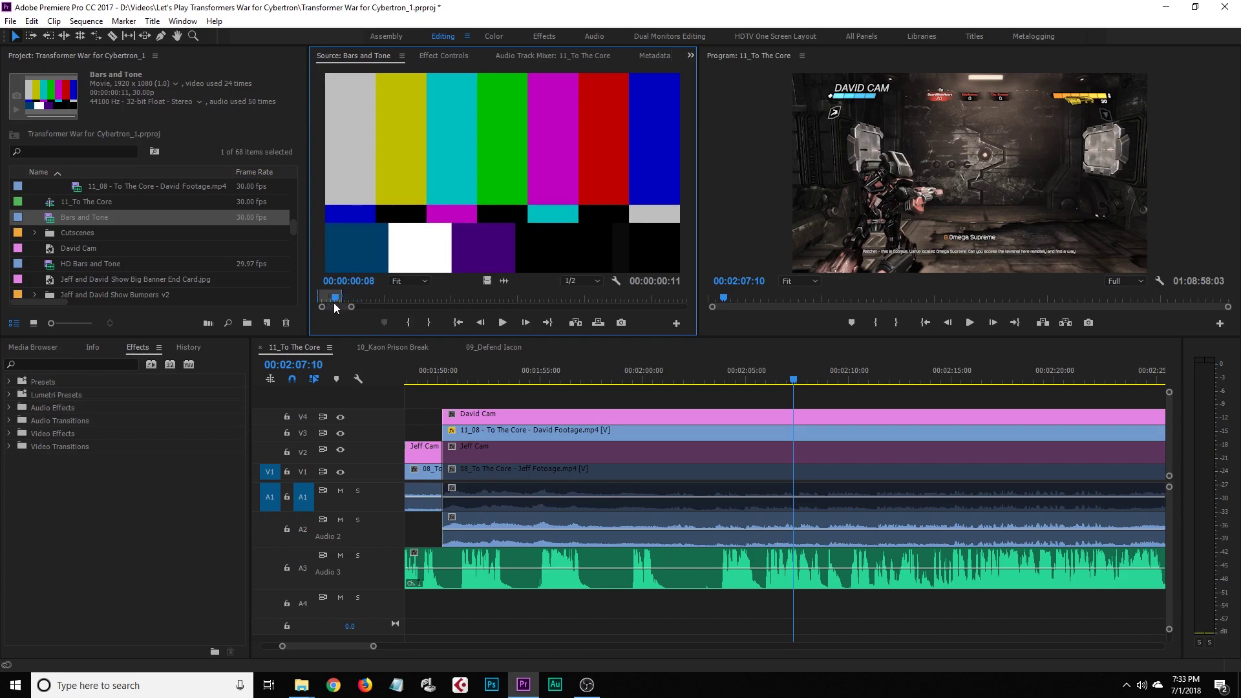
{"action": "left_click_drag", "start_coordinate": [339, 302], "coordinate": [293, 301]}
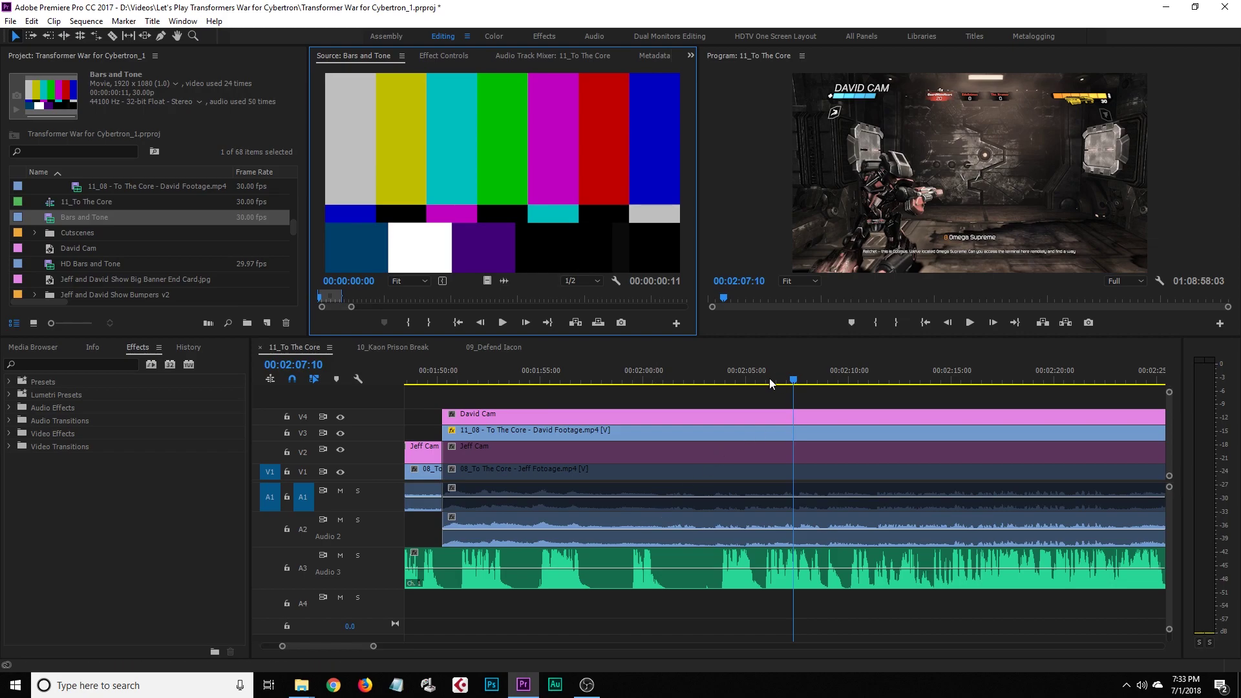
Try Bars and Tone on track V4, place only its audio on A4 near 00:02:06 instead, and play the commentary before it
{"action": "left_click_drag", "start_coordinate": [545, 229], "coordinate": [729, 404]}
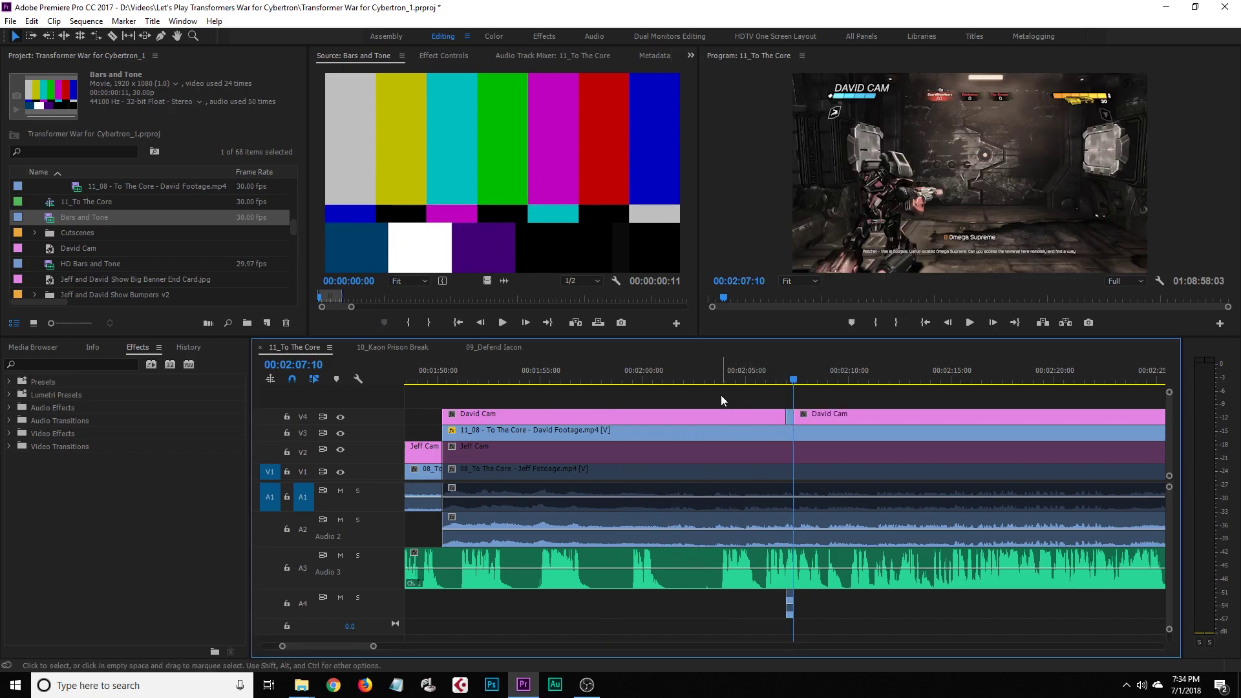
{"action": "left_click_drag", "start_coordinate": [505, 282], "coordinate": [762, 614]}
{"action": "left_click_drag", "start_coordinate": [718, 382], "coordinate": [690, 383]}
{"action": "key", "text": "space"}
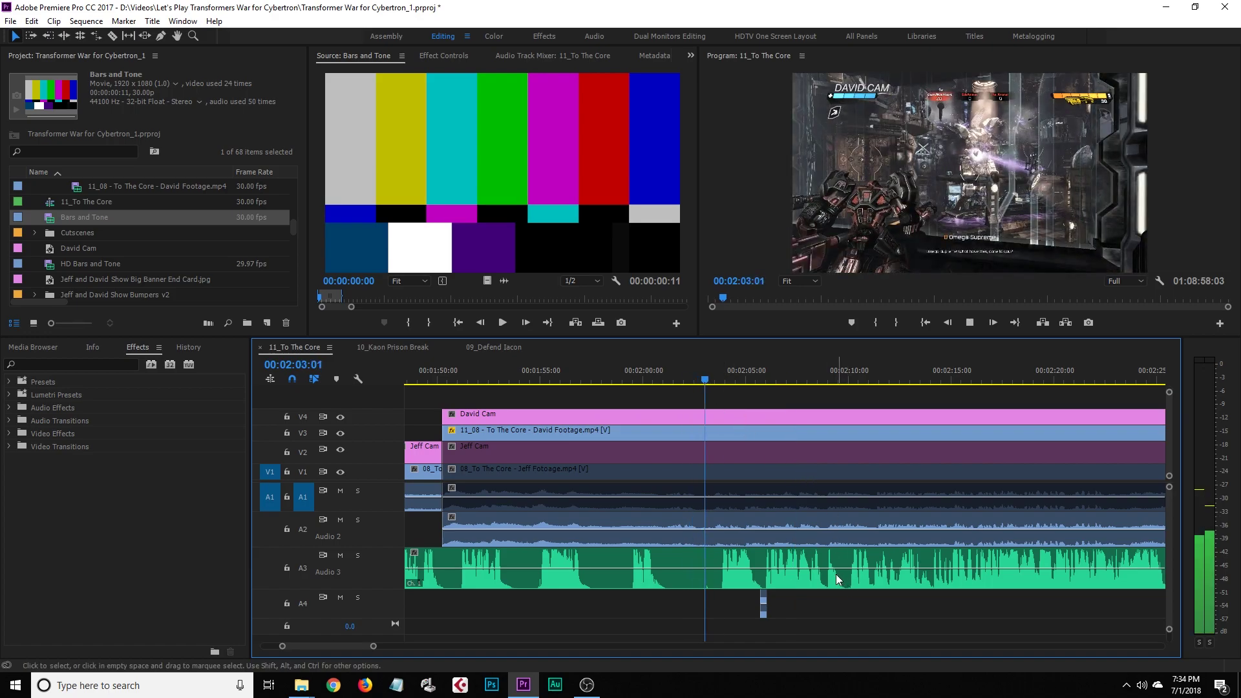
{"action": "key", "text": "space"}
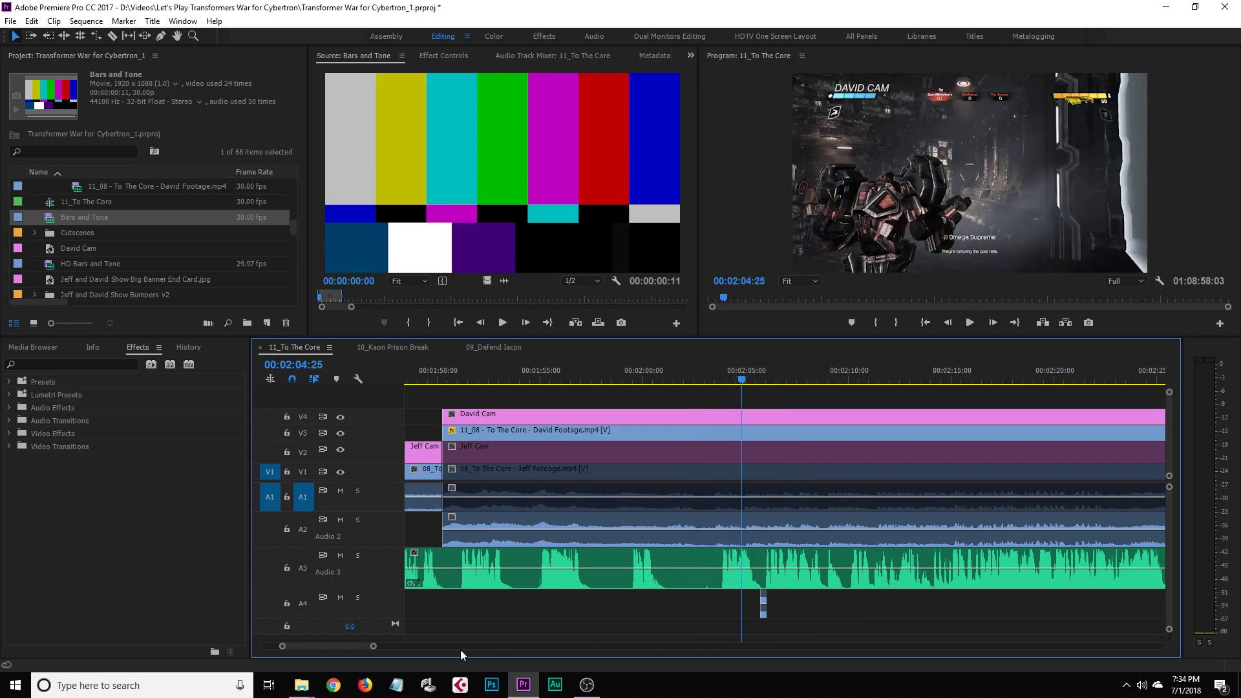
Play the commentary around 00:02:04 to find the word to bleep, and split the A3 commentary clip at 00:02:04:11
{"action": "left_click_drag", "start_coordinate": [367, 648], "coordinate": [322, 649]}
{"action": "left_click", "coordinate": [662, 386]}
{"action": "key", "text": "space"}
{"action": "key", "text": "space"}
{"action": "key", "text": "space"}
{"action": "key", "text": "space"}
{"action": "mouse_move", "coordinate": [755, 381]}
{"action": "left_mouse_down"}
{"action": "mouse_move", "coordinate": [728, 386]}
{"action": "mouse_move", "coordinate": [744, 393]}
{"action": "left_mouse_up"}
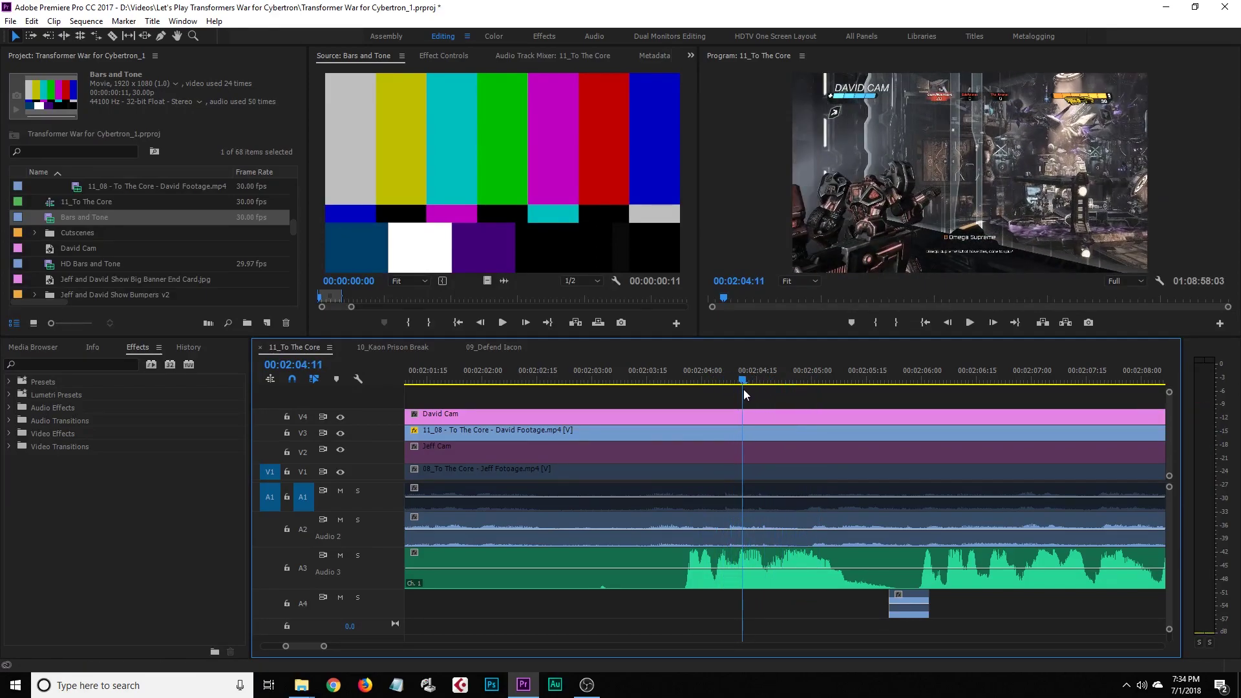
{"action": "mouse_move", "coordinate": [743, 389]}
{"action": "left_mouse_down"}
{"action": "mouse_move", "coordinate": [727, 383]}
{"action": "mouse_move", "coordinate": [742, 384]}
{"action": "left_mouse_up"}
{"action": "key", "text": "c"}
{"action": "left_click", "coordinate": [747, 561]}
{"action": "key", "text": "v"}
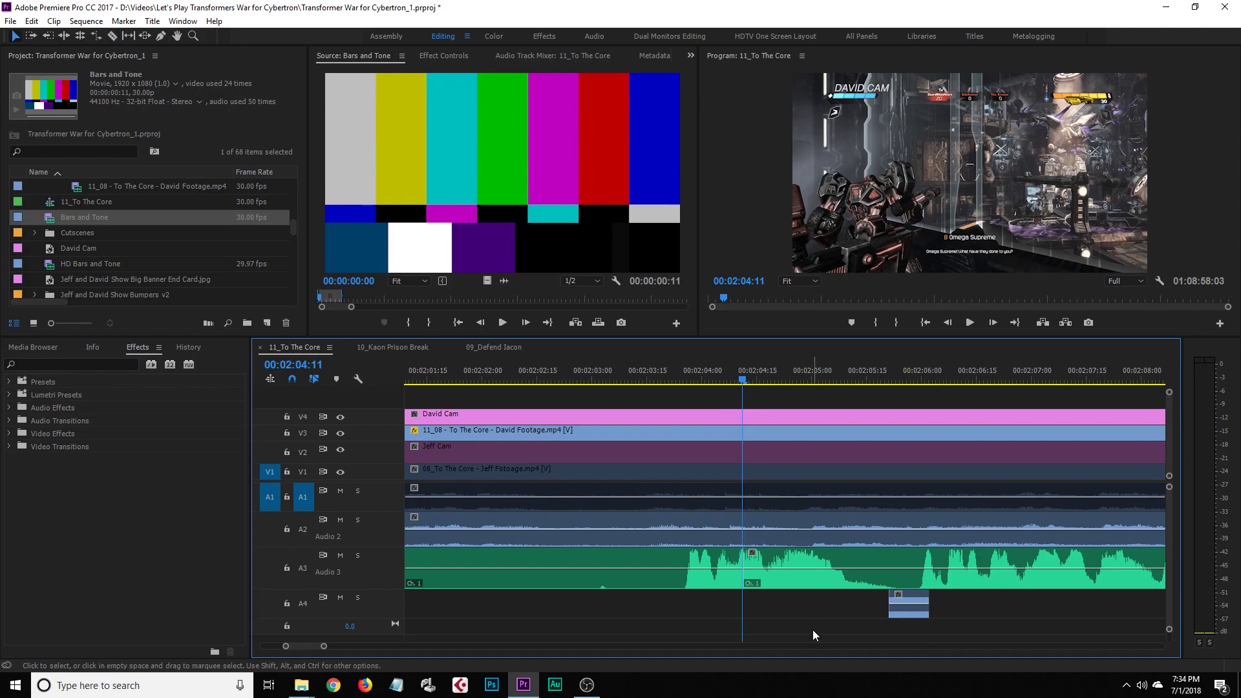
Split the A3 commentary clip at 00:02:05:08, and fit the A4 tone between the two splits
{"action": "key", "text": "space"}
{"action": "key", "text": "space"}
{"action": "key", "text": "ctrl+k"}
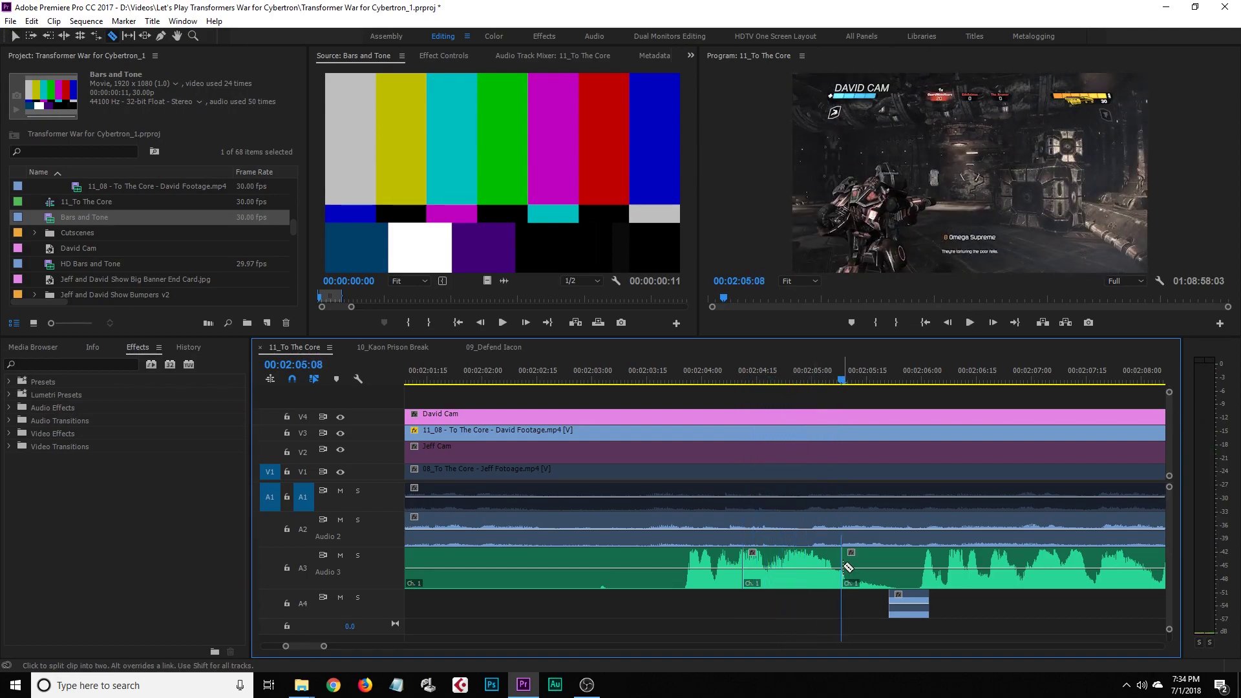
{"action": "left_click_drag", "start_coordinate": [921, 599], "coordinate": [841, 600]}
{"action": "left_click_drag", "start_coordinate": [762, 608], "coordinate": [763, 611]}
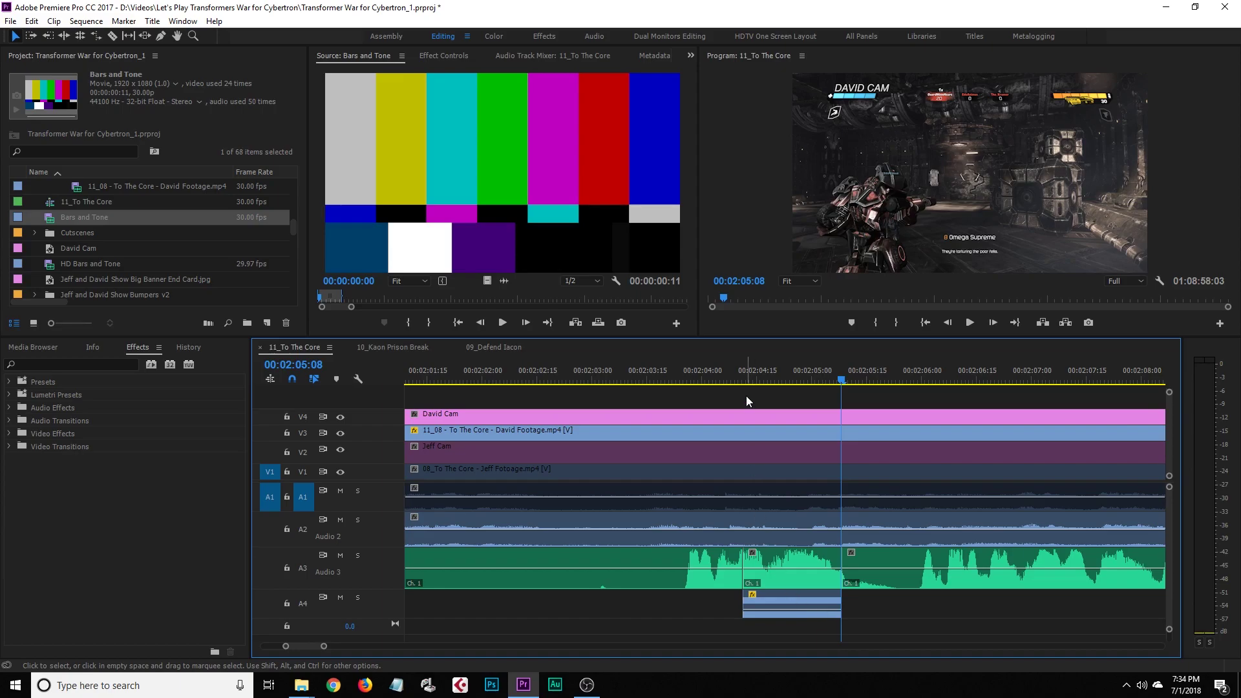
Silence the A3 commentary segment above the tone by lowering its volume, and play back the bleeped section
{"action": "left_click", "coordinate": [615, 377]}
{"action": "left_click_drag", "start_coordinate": [809, 569], "coordinate": [825, 600]}
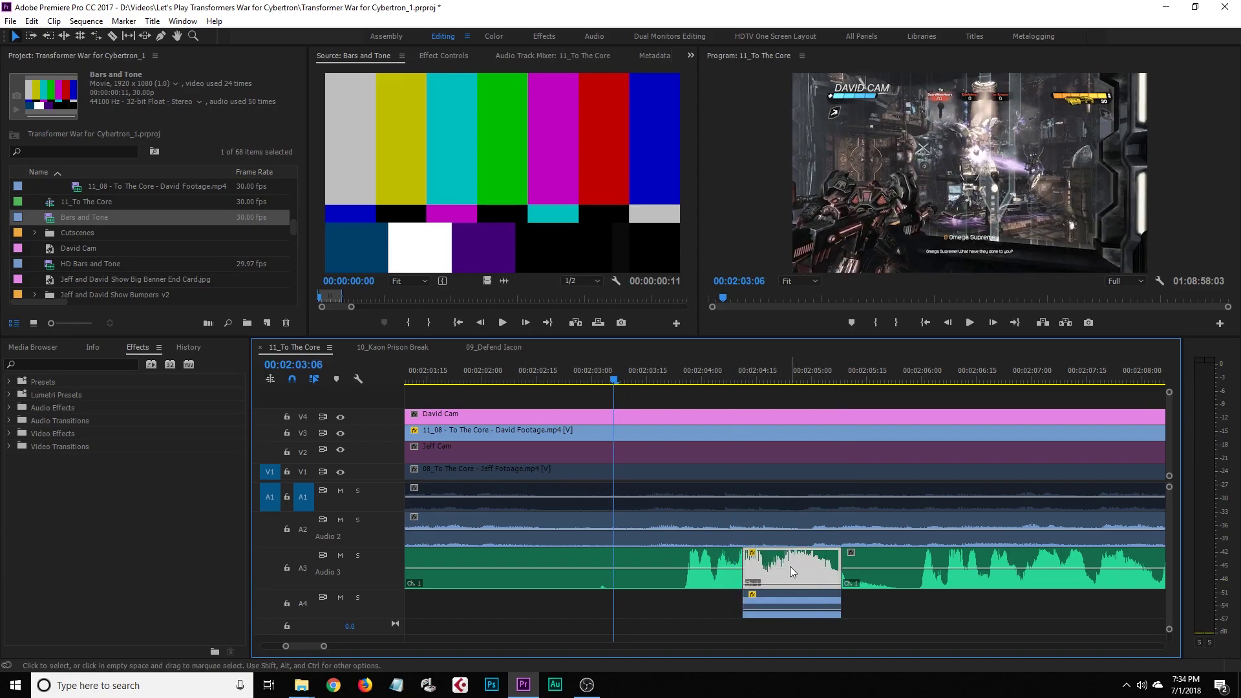
{"action": "left_click", "coordinate": [913, 622]}
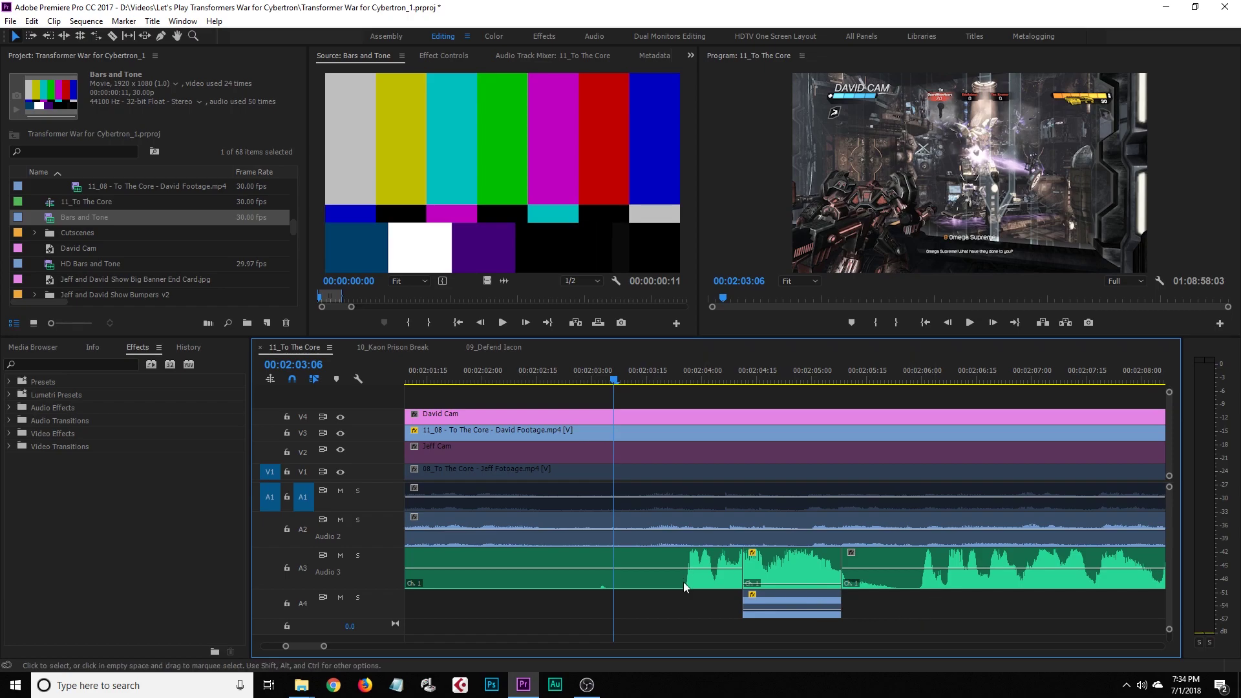
{"action": "key", "text": "space"}
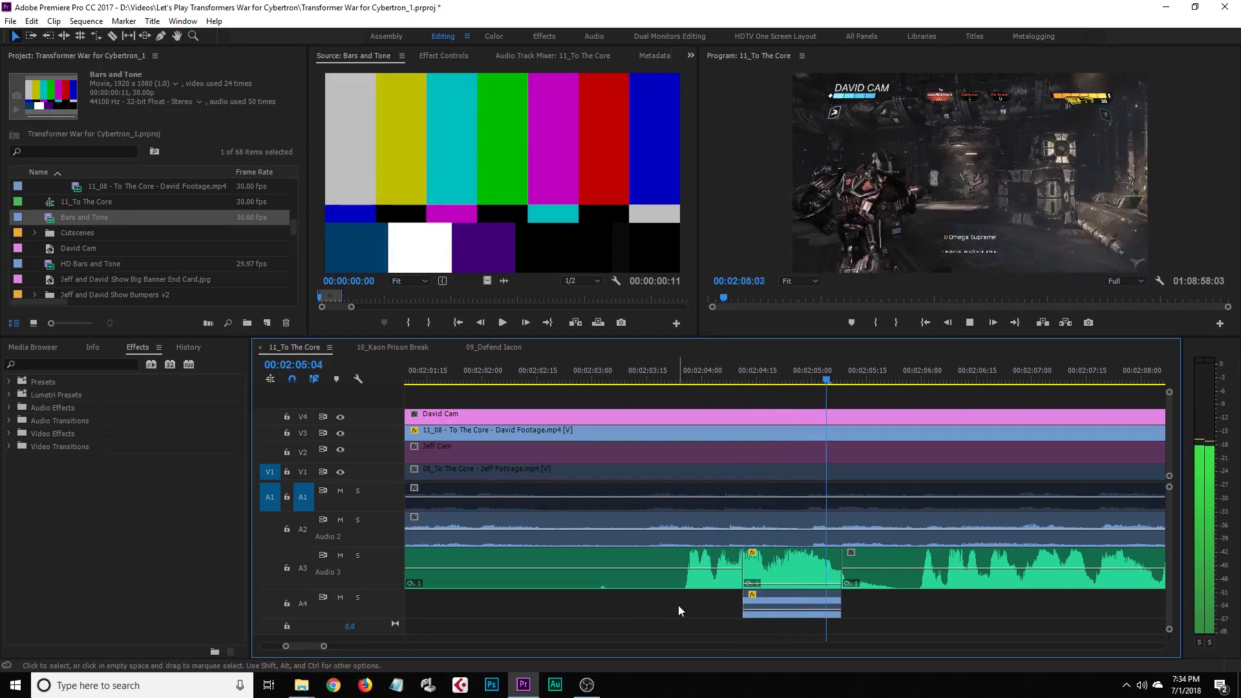
{"action": "key", "text": "space"}
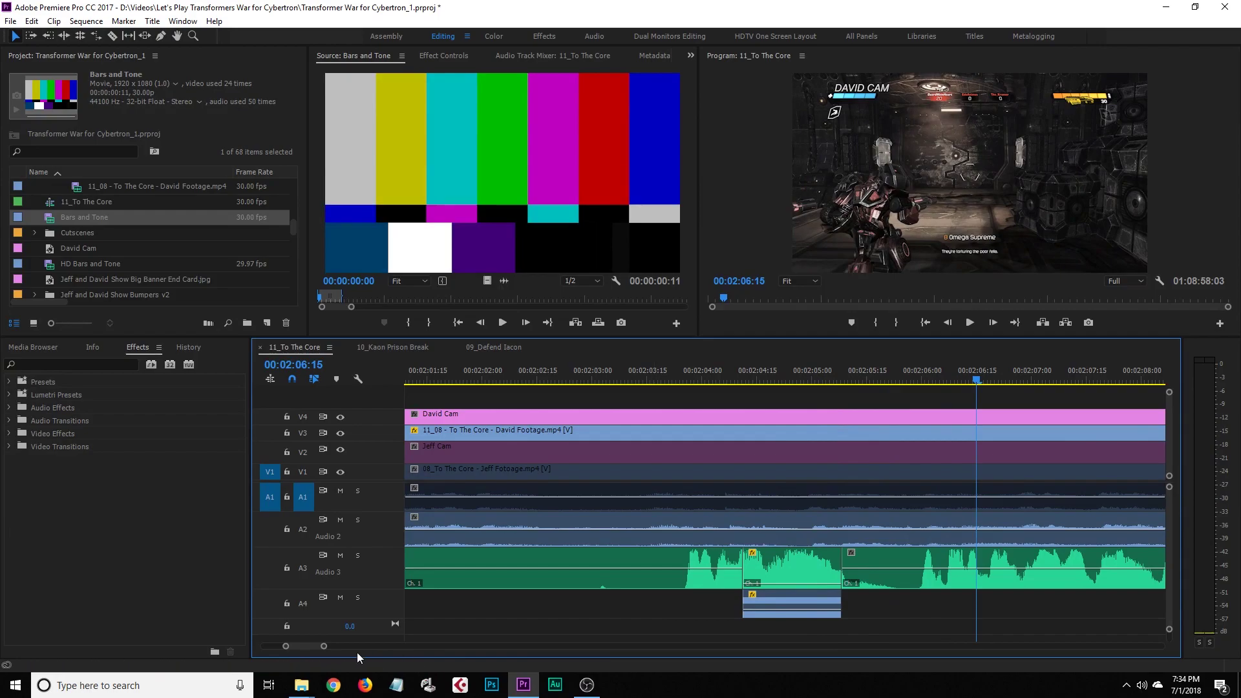
{"action": "left_click_drag", "start_coordinate": [324, 647], "coordinate": [335, 644]}
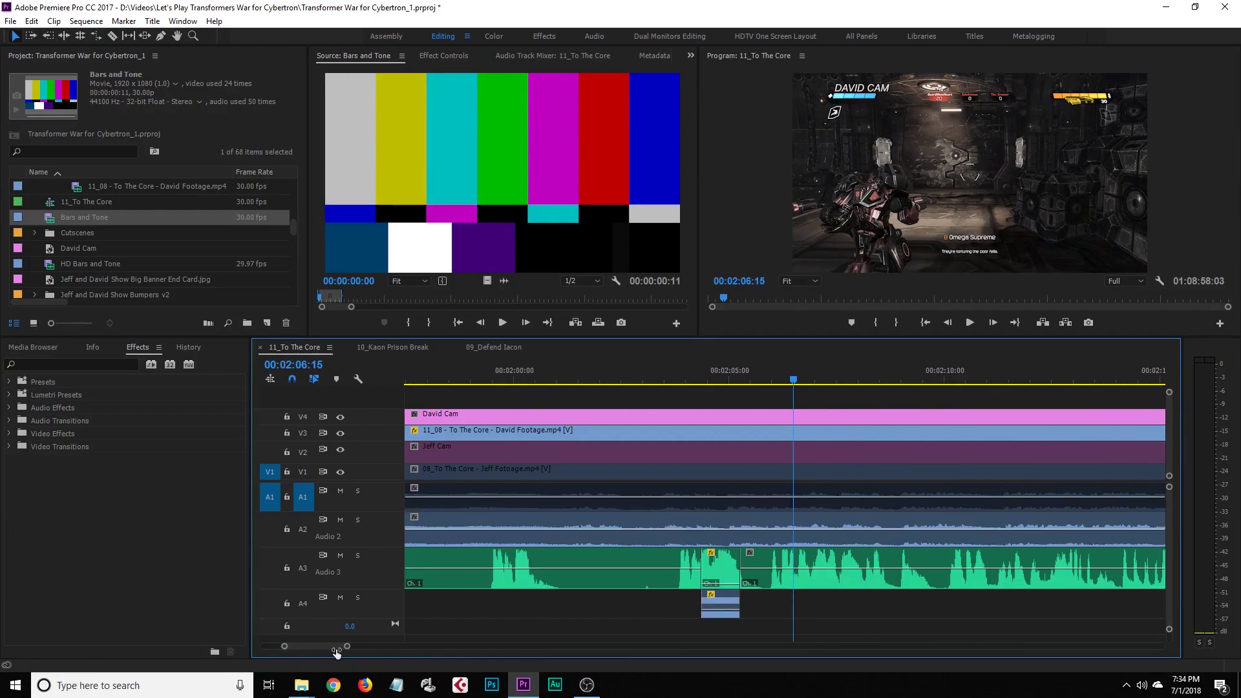
{"action": "left_click_drag", "start_coordinate": [345, 646], "coordinate": [328, 646]}
{"action": "left_click", "coordinate": [587, 386]}
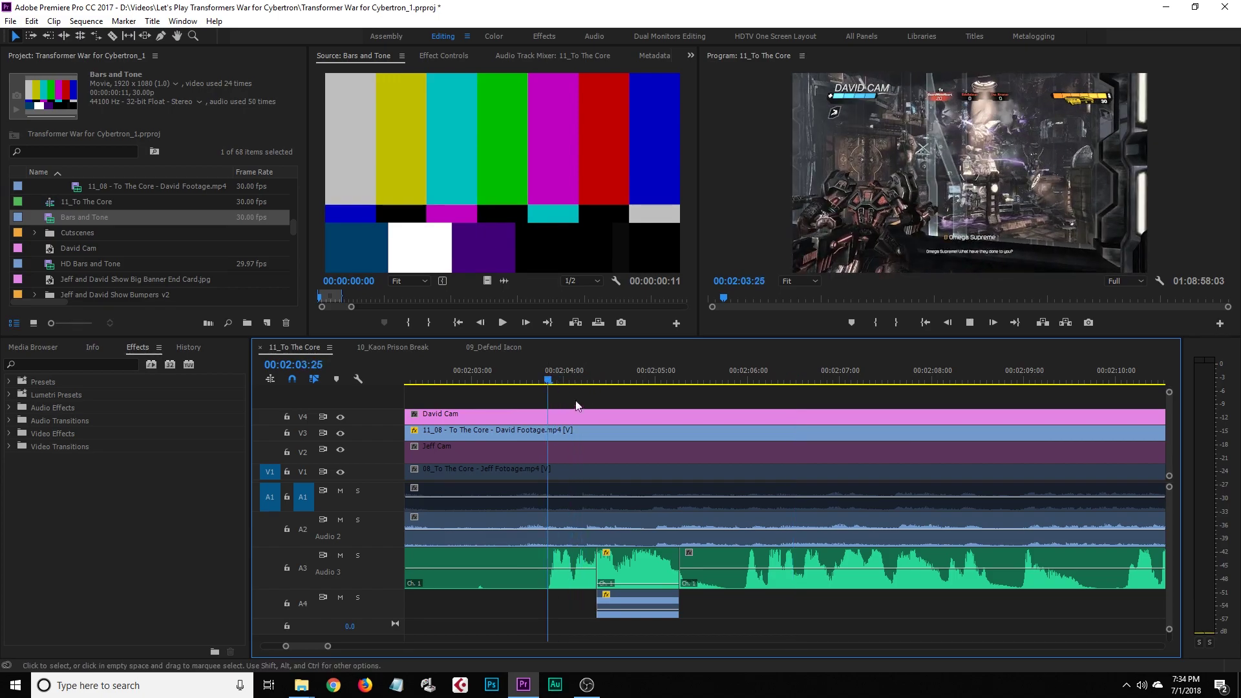
{"action": "key", "text": "space"}
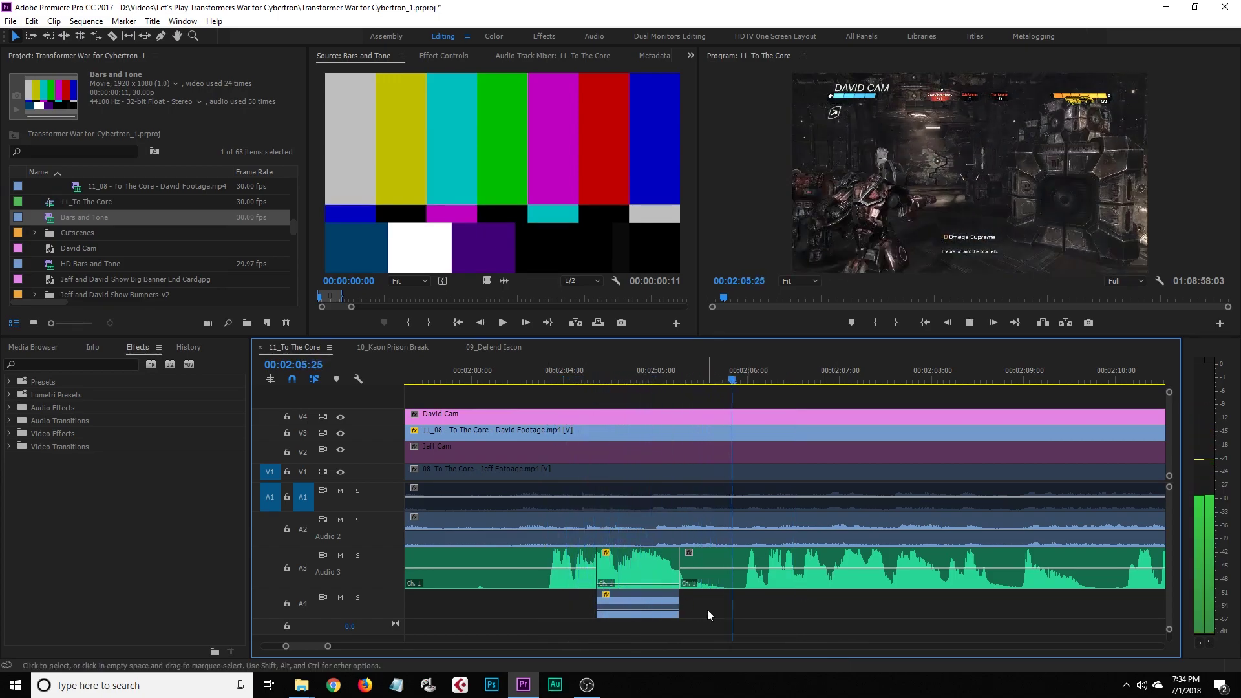
{"action": "key", "text": "space"}
Shorten the end of the silenced commentary segment and its tone to about 00:02:05:00, and replay the bleep
{"action": "left_click_drag", "start_coordinate": [685, 573], "coordinate": [658, 598]}
{"action": "left_click", "coordinate": [595, 383]}
{"action": "key", "text": "space"}
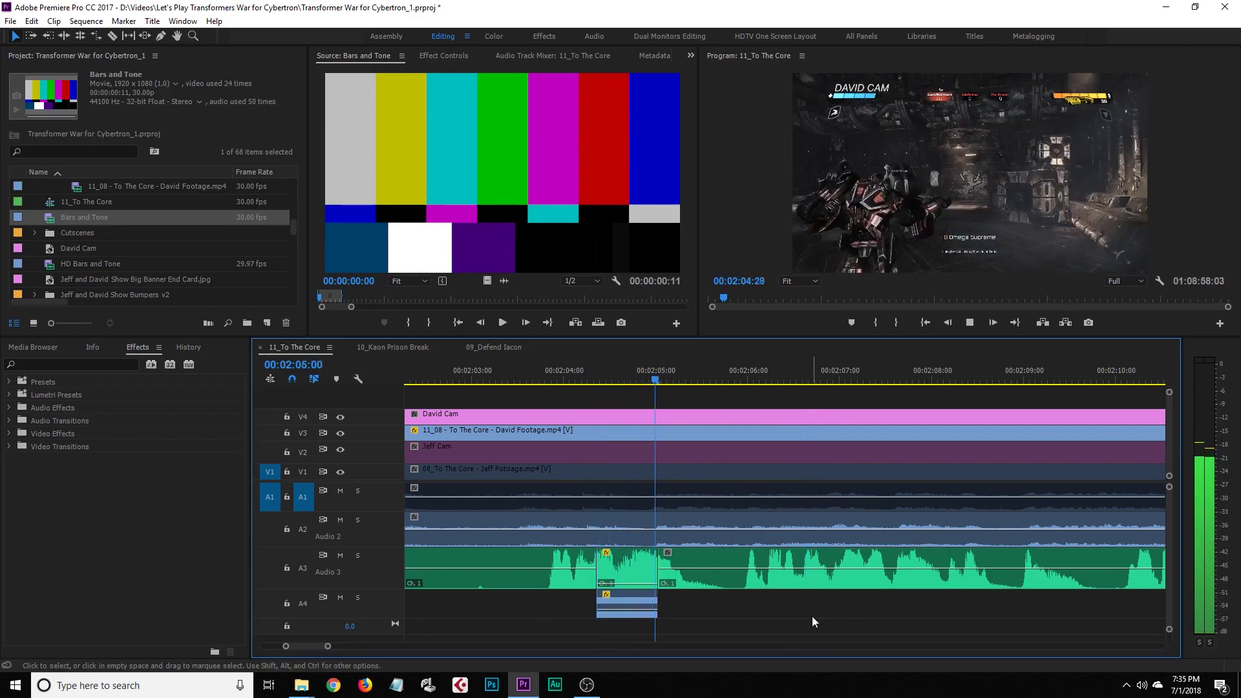
{"action": "left_click_drag", "start_coordinate": [547, 382], "coordinate": [535, 383]}
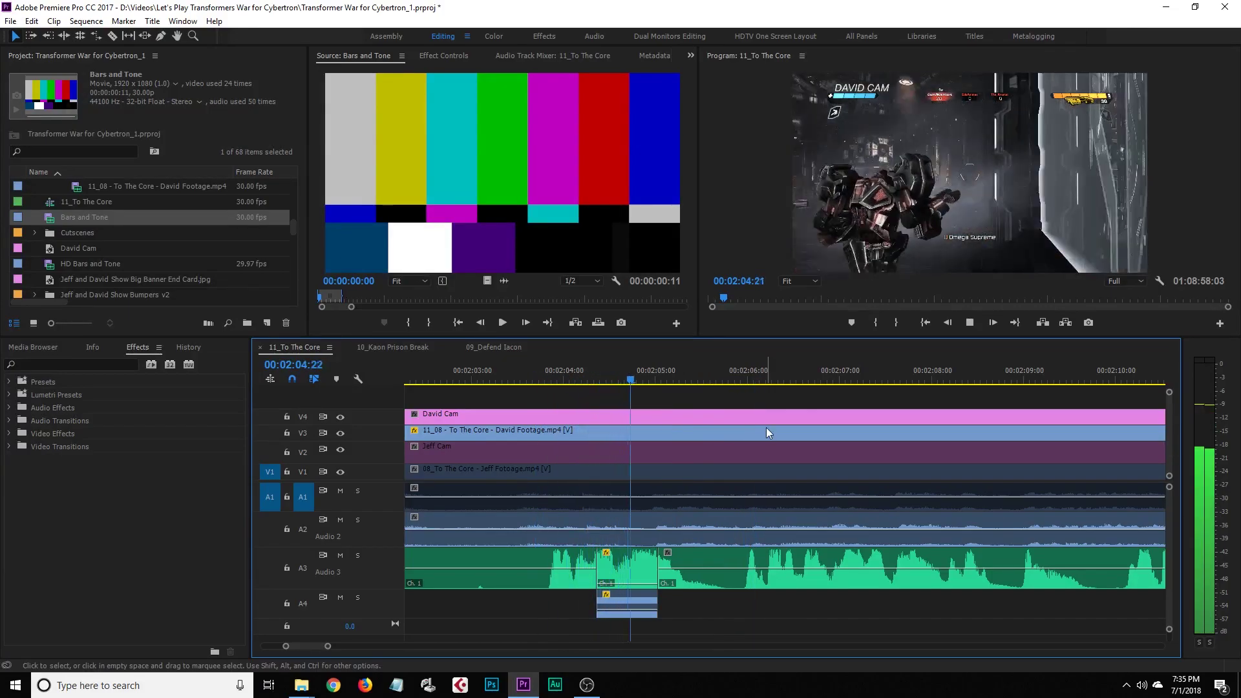
{"action": "key", "text": "space"}
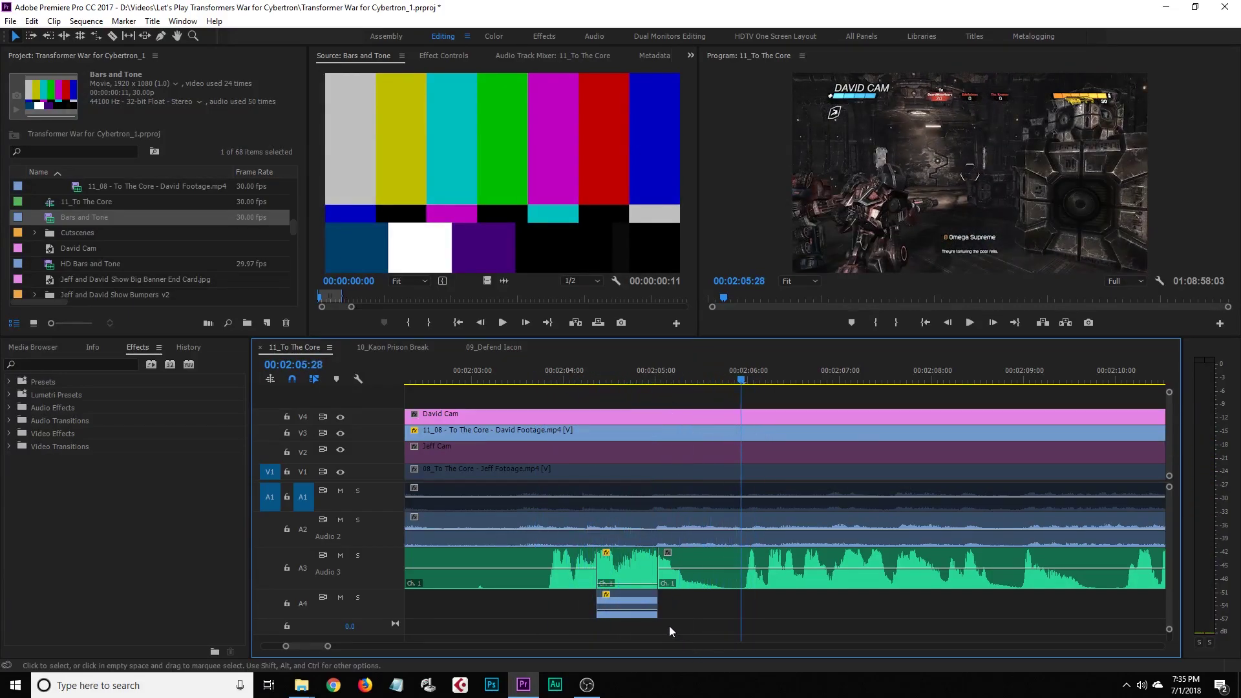
Delete the tone on A4 and the silenced commentary segment on A3
{"action": "left_click", "coordinate": [647, 604]}
{"action": "key", "text": "Delete"}
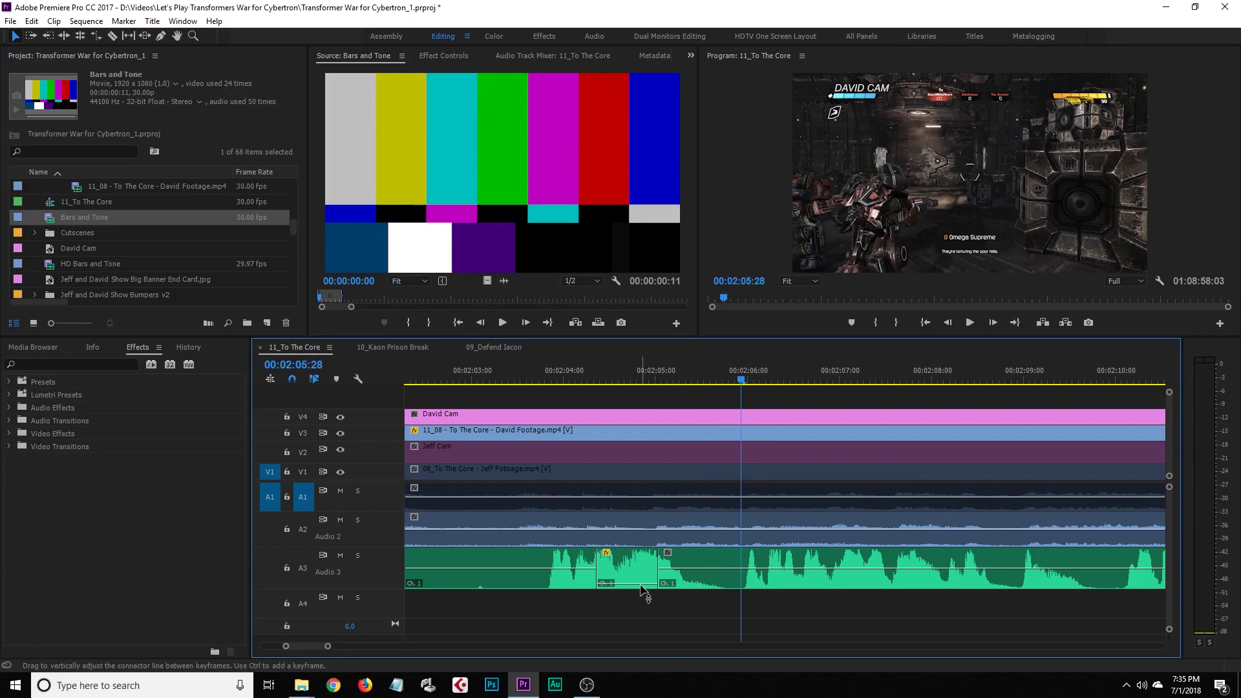
{"action": "left_click", "coordinate": [638, 573]}
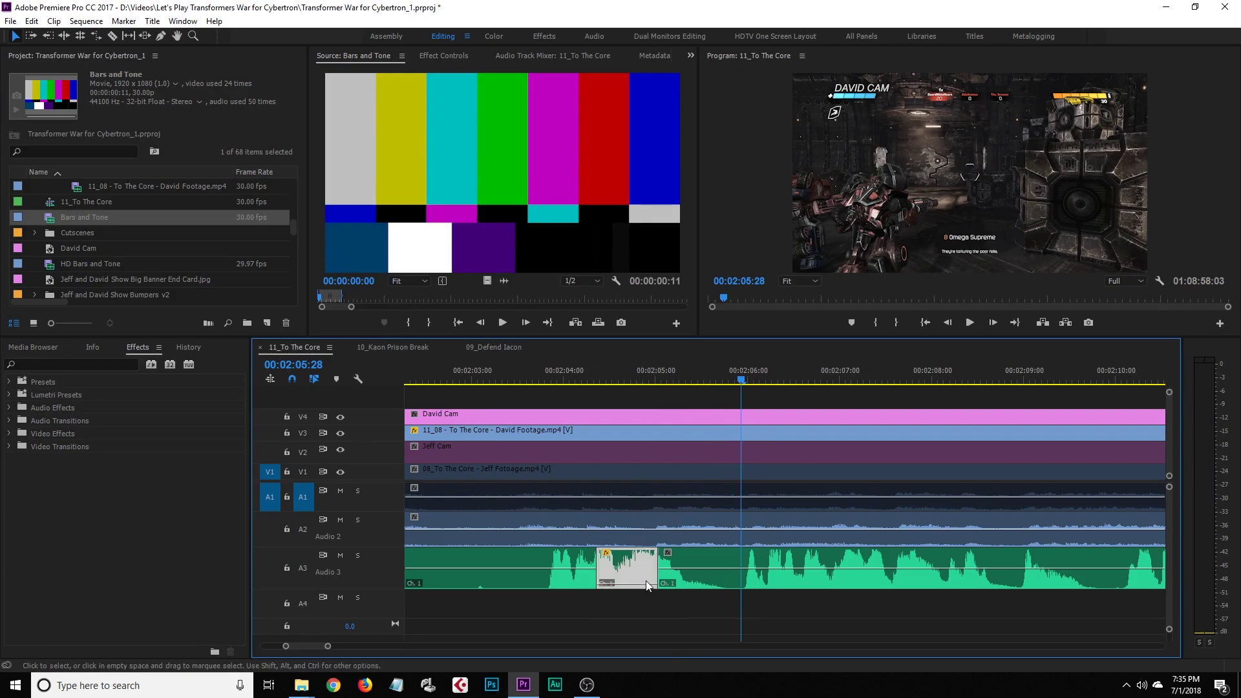
{"action": "key", "text": "Delete"}
Extend the following A3 commentary clip back to 00:02:04:11, rejoin it with Join Through Edits, and play the result
{"action": "left_click_drag", "start_coordinate": [658, 572], "coordinate": [597, 572]}
{"action": "right_click", "coordinate": [599, 575]}
{"action": "left_click", "coordinate": [655, 567]}
{"action": "left_click", "coordinate": [537, 381]}
{"action": "key", "text": "space"}
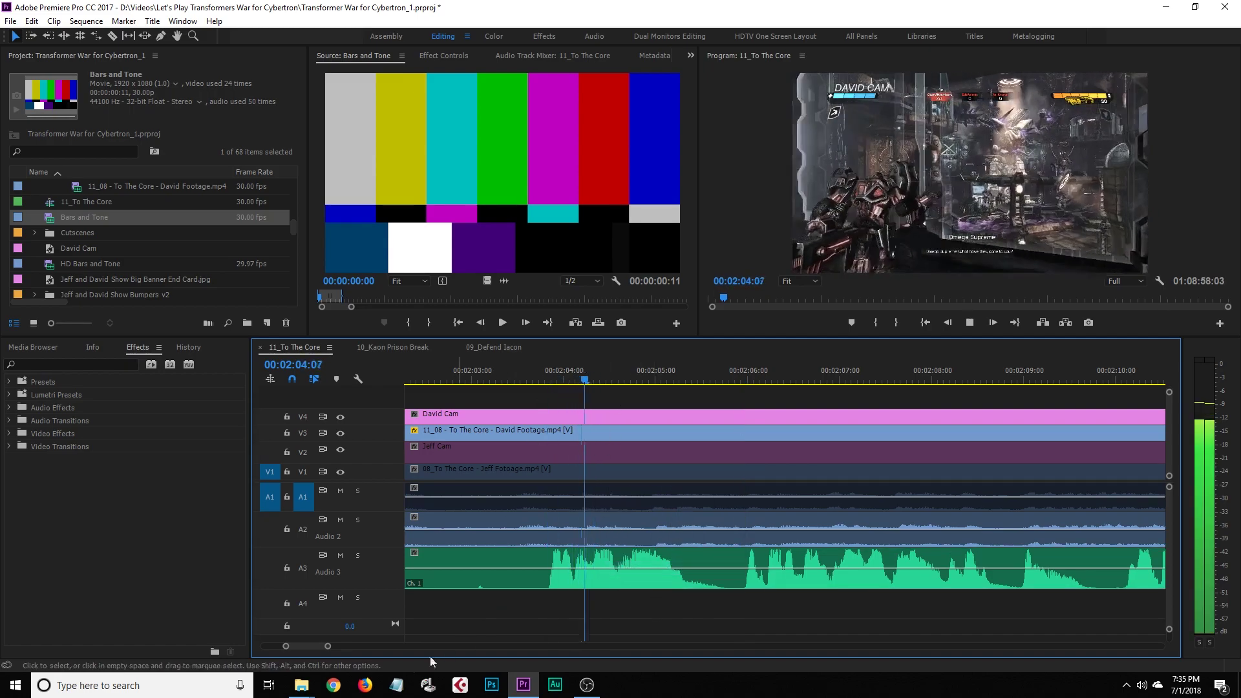
{"action": "left_click_drag", "start_coordinate": [335, 649], "coordinate": [415, 647]}
{"action": "key", "text": "space"}
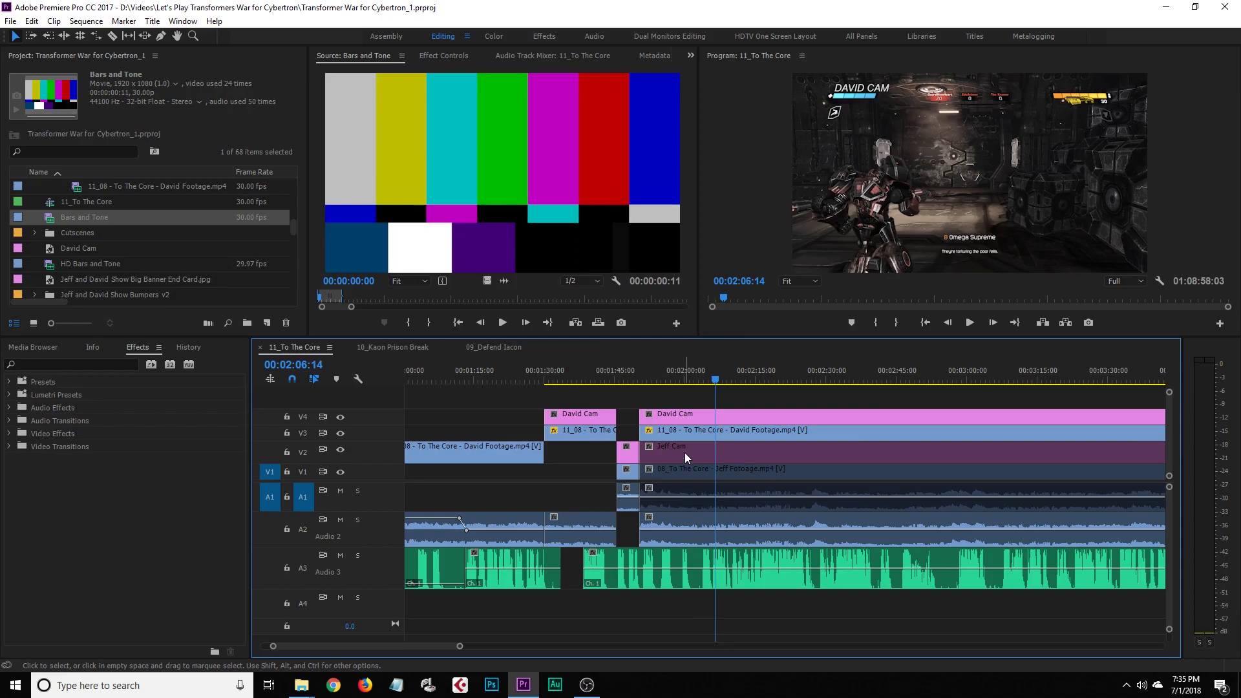
Move the playhead to 00:02:55:15, at the end of the lowered A3 commentary segment, and examine that part of the sequence
{"action": "left_click_drag", "start_coordinate": [461, 648], "coordinate": [430, 646]}
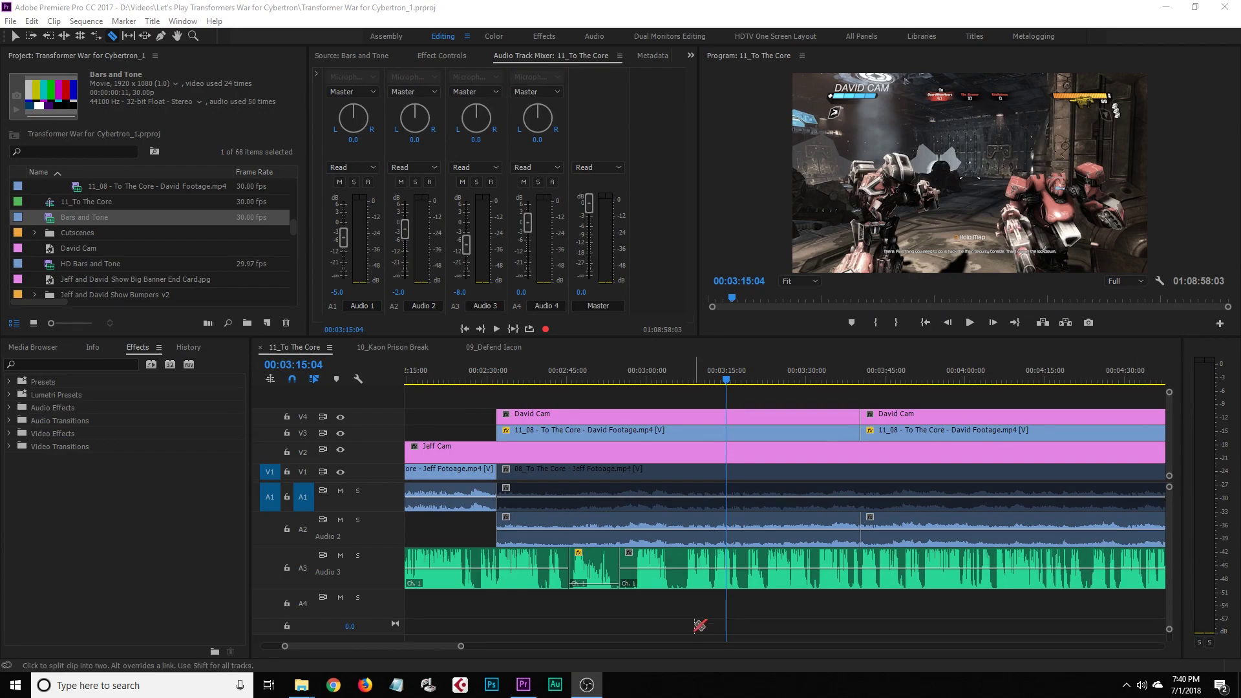
{"action": "left_click_drag", "start_coordinate": [460, 649], "coordinate": [440, 647]}
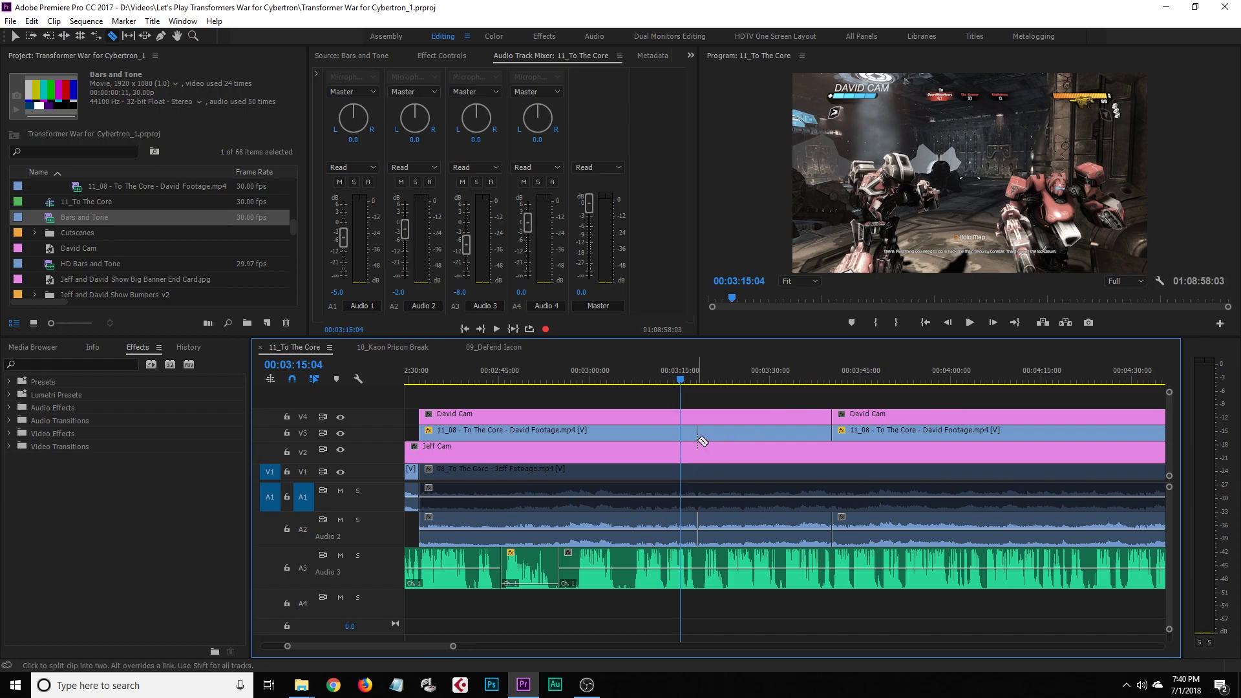
{"action": "key", "text": "v"}
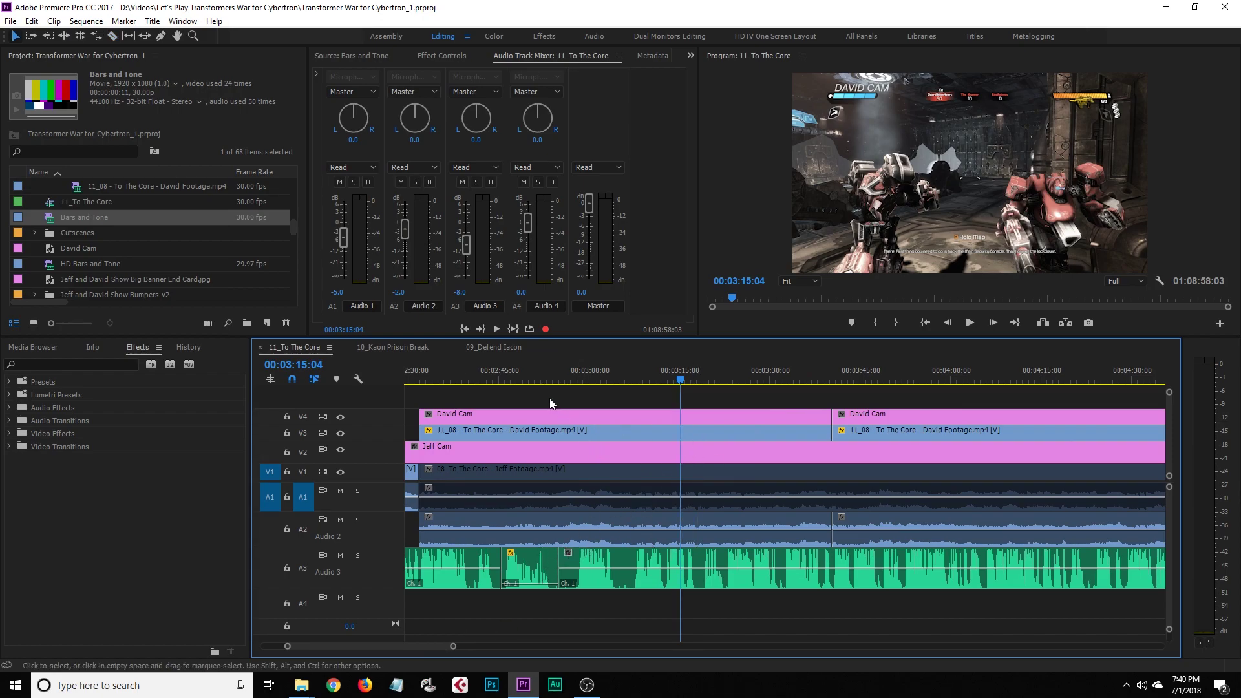
{"action": "left_click_drag", "start_coordinate": [454, 646], "coordinate": [479, 645]}
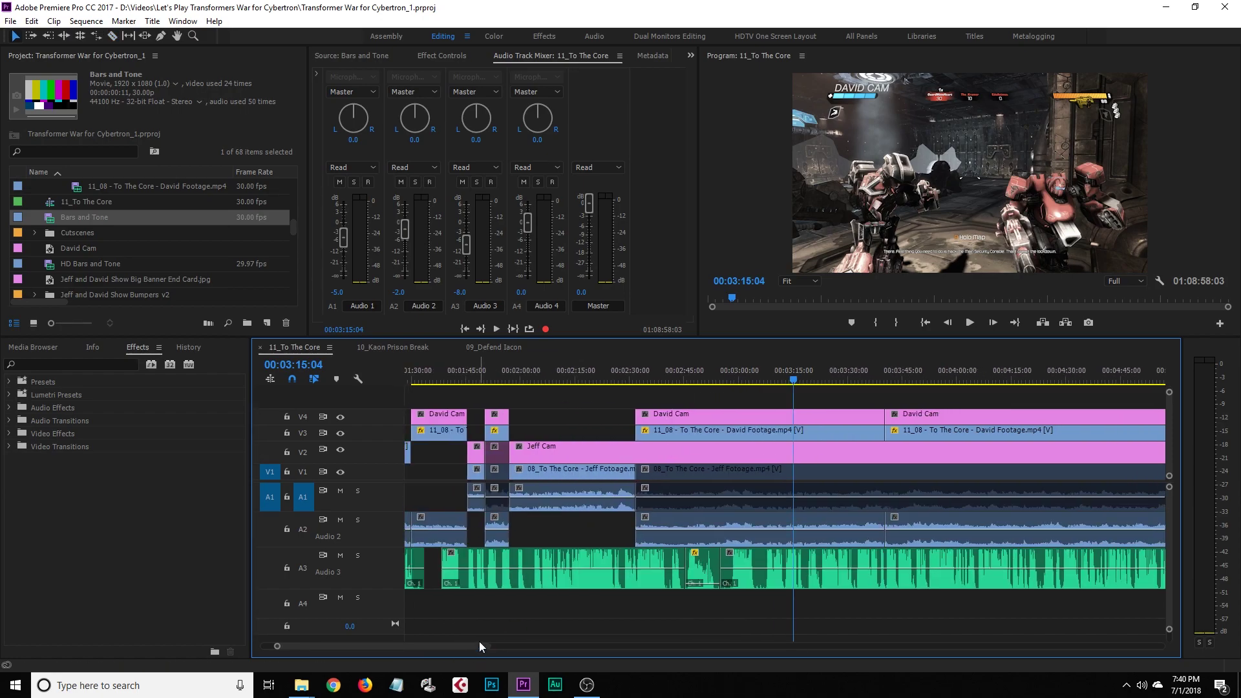
{"action": "left_click_drag", "start_coordinate": [512, 376], "coordinate": [722, 395]}
{"action": "left_click", "coordinate": [711, 566]}
{"action": "left_click_drag", "start_coordinate": [489, 646], "coordinate": [458, 649]}
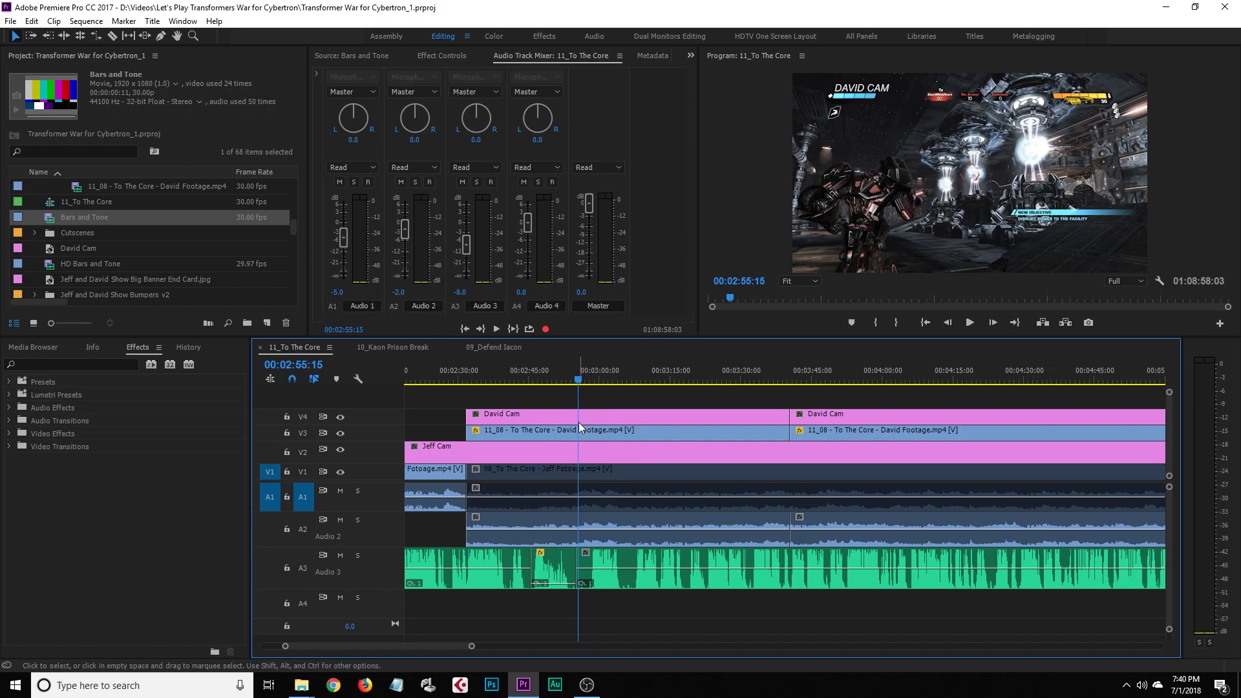
Split the David Cam, David footage, Jeff Cam and Jeff footage clips on V4 through V1 at 00:03:23:05
{"action": "left_click", "coordinate": [586, 381]}
{"action": "left_click_drag", "start_coordinate": [588, 384], "coordinate": [732, 397]}
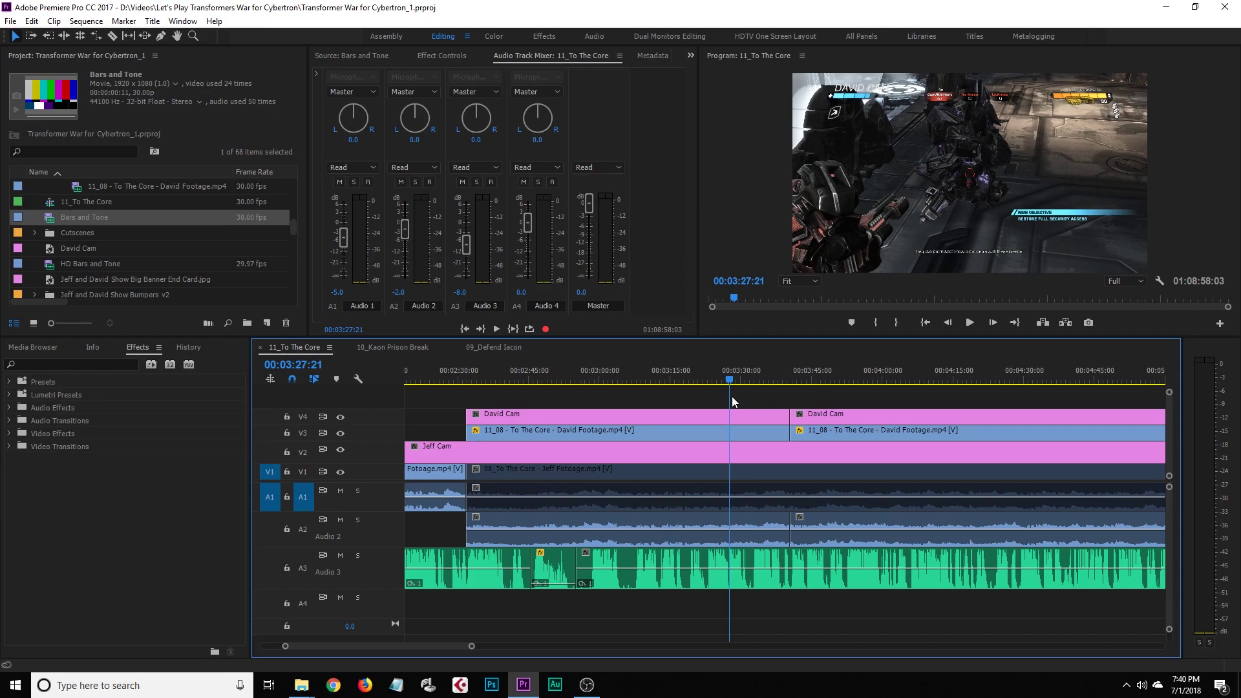
{"action": "left_click_drag", "start_coordinate": [732, 397], "coordinate": [729, 397]}
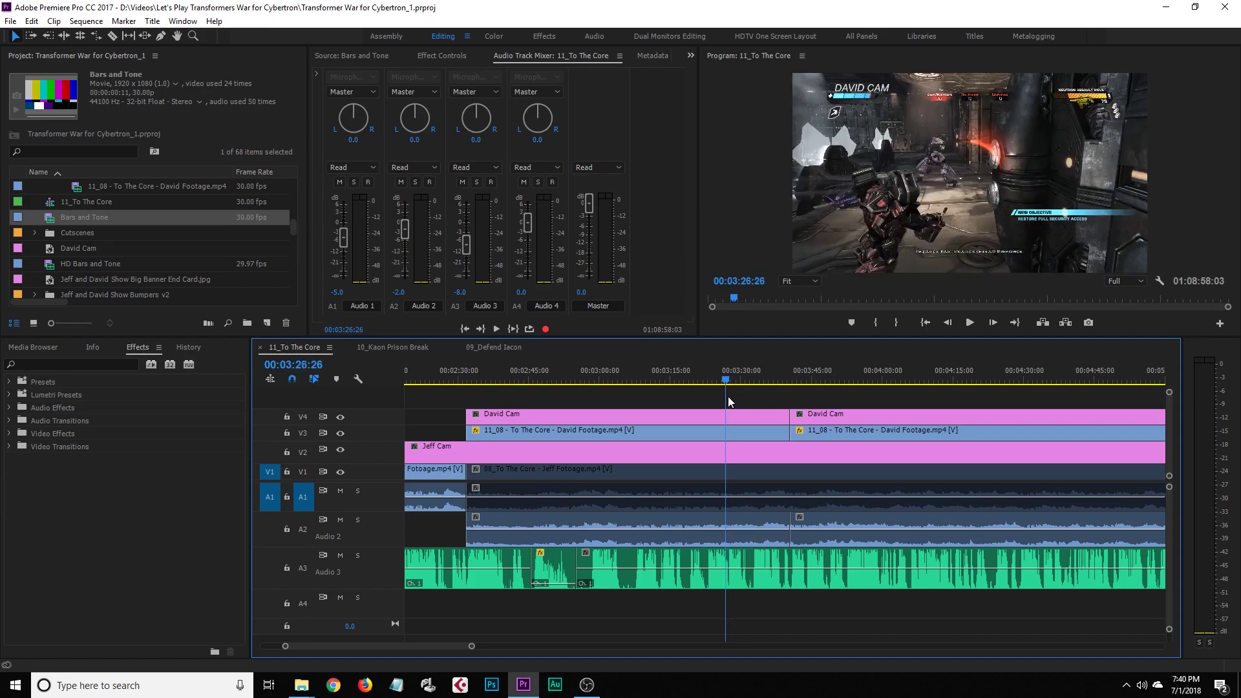
{"action": "left_click_drag", "start_coordinate": [728, 397], "coordinate": [712, 417]}
{"action": "key", "text": "c"}
{"action": "left_click", "coordinate": [711, 417]}
{"action": "left_click", "coordinate": [712, 432]}
{"action": "left_click", "coordinate": [711, 451]}
{"action": "left_click", "coordinate": [711, 470]}
{"action": "left_click", "coordinate": [714, 494]}
Split the Jeff Cam and Jeff footage clips at the start of the next David Cam clip, and enable the isolated Jeff footage segment on V1
{"action": "left_click", "coordinate": [792, 451]}
{"action": "left_click", "coordinate": [791, 471]}
{"action": "left_click", "coordinate": [793, 490]}
{"action": "key", "text": "v"}
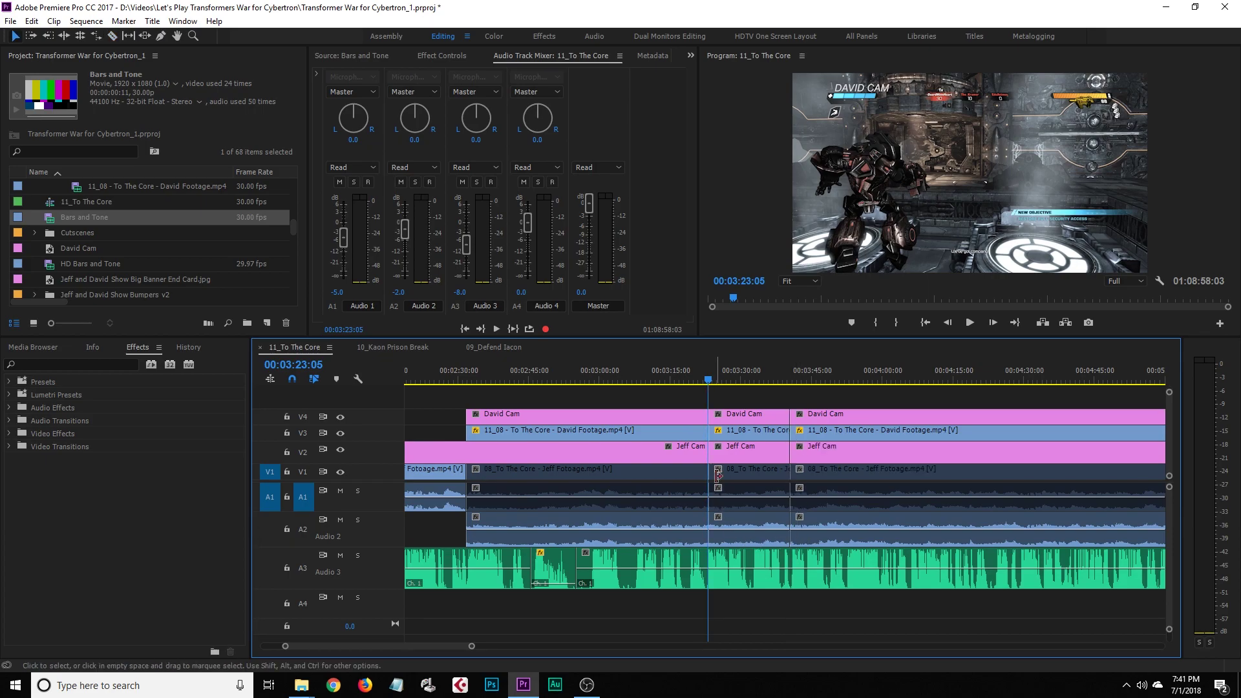
{"action": "left_click", "coordinate": [747, 480]}
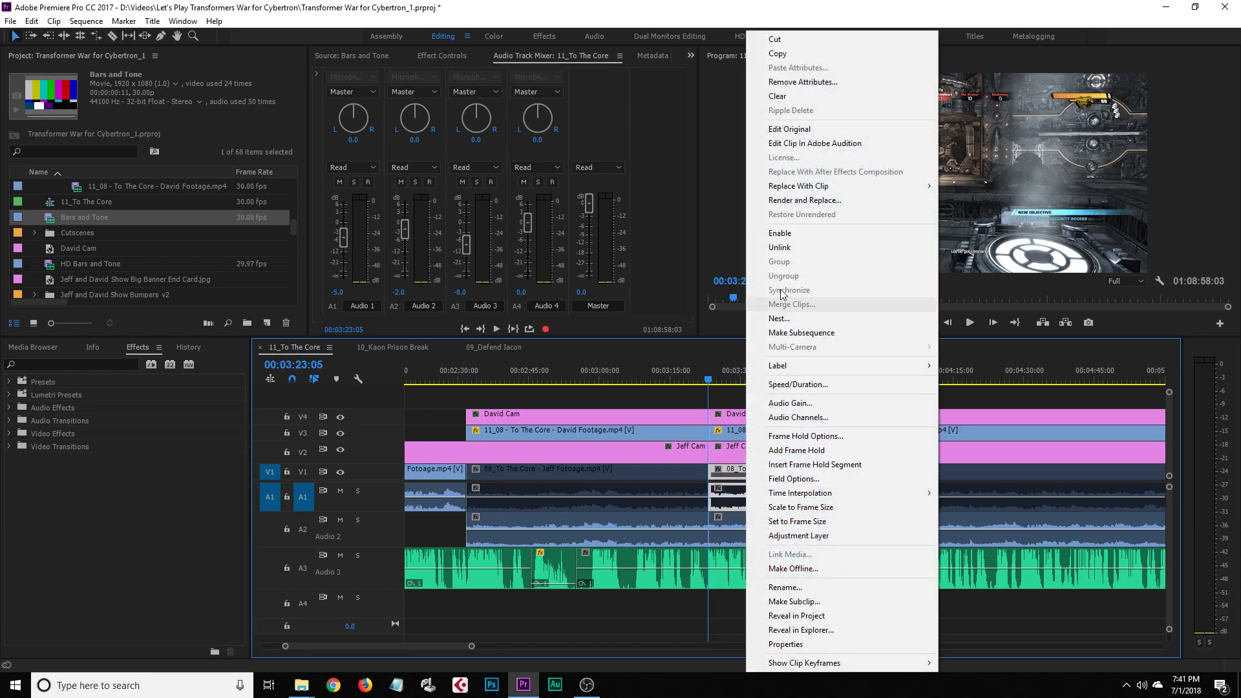
{"action": "left_click", "coordinate": [783, 233]}
{"action": "left_click", "coordinate": [751, 392]}
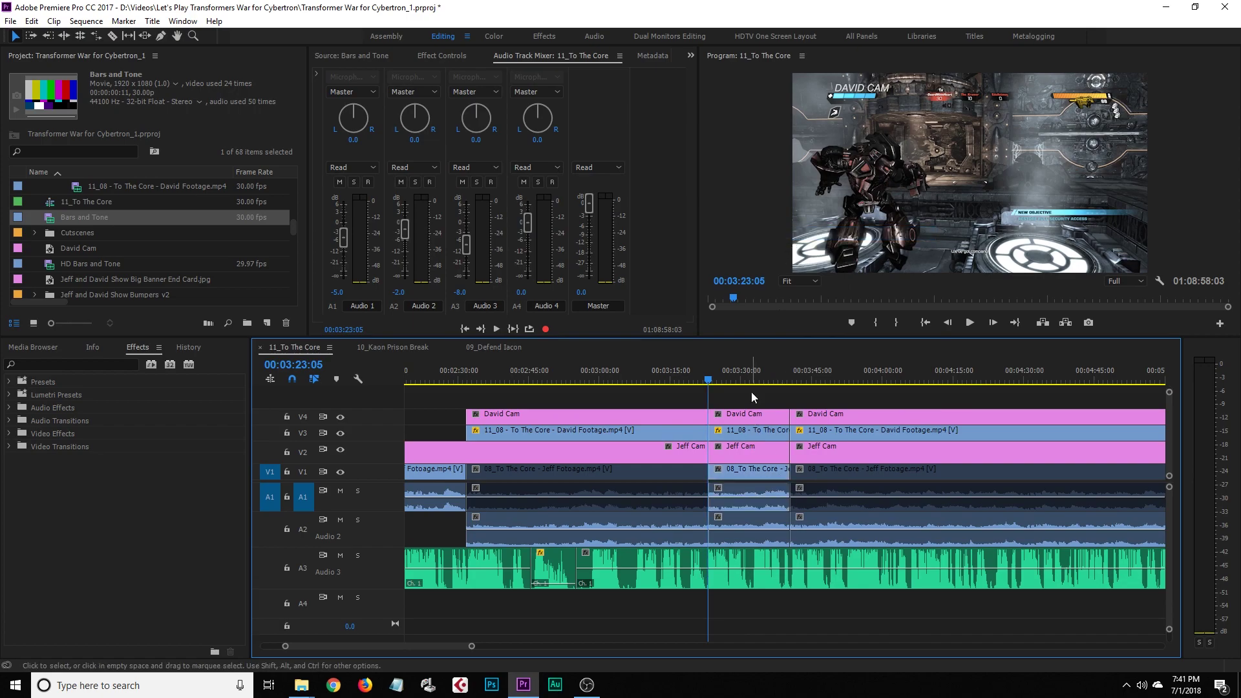
Lower the clip volume of the new game-audio segments on A1 and A2, and play the result
{"action": "left_click", "coordinate": [720, 522]}
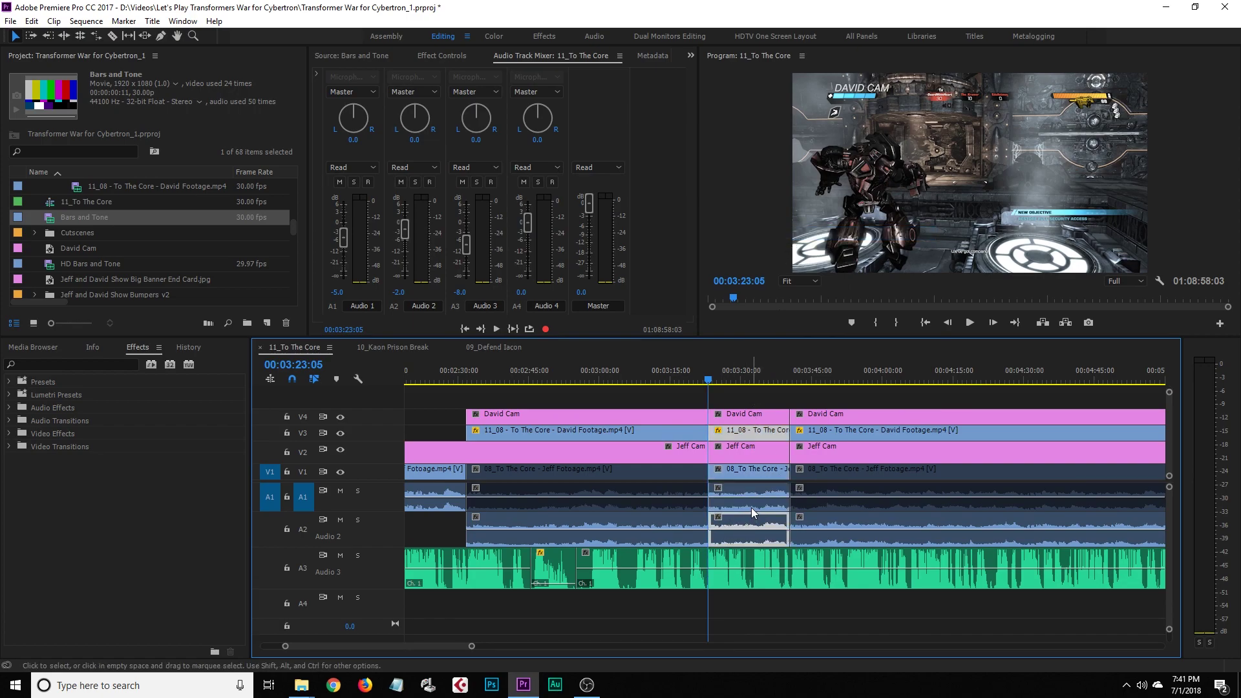
{"action": "left_click", "coordinate": [751, 509]}
{"action": "left_click", "coordinate": [751, 526]}
{"action": "left_click", "coordinate": [751, 508]}
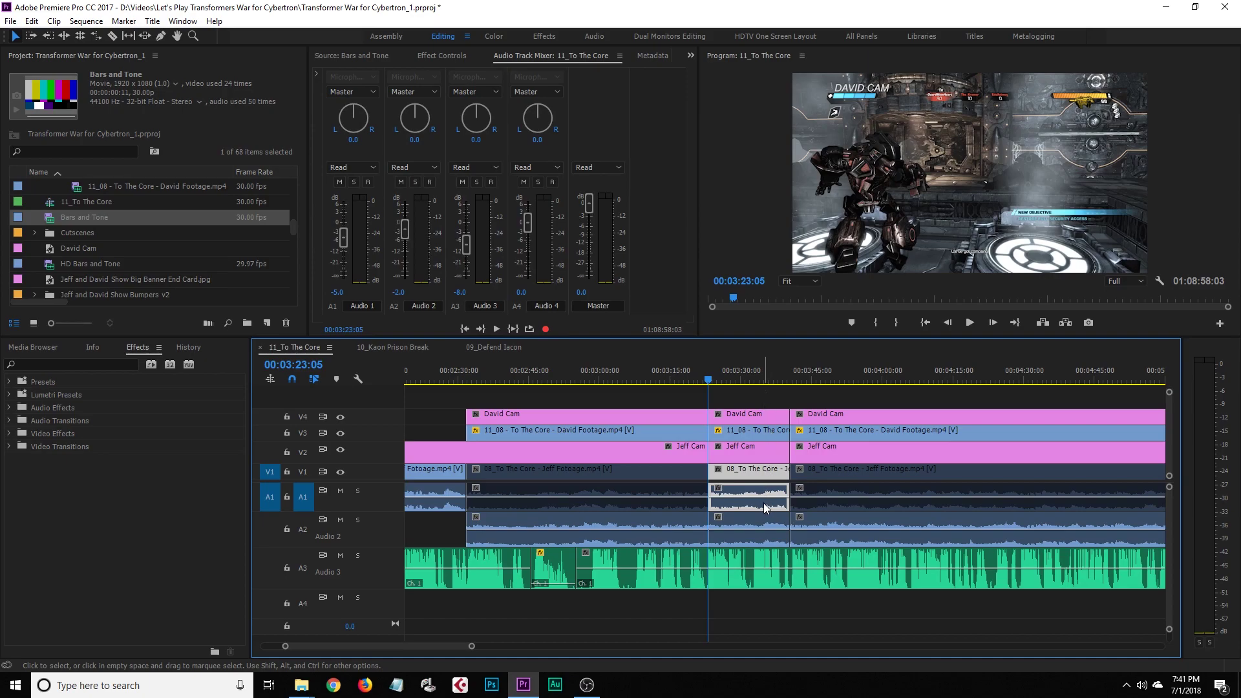
{"action": "left_click_drag", "start_coordinate": [750, 506], "coordinate": [756, 544]}
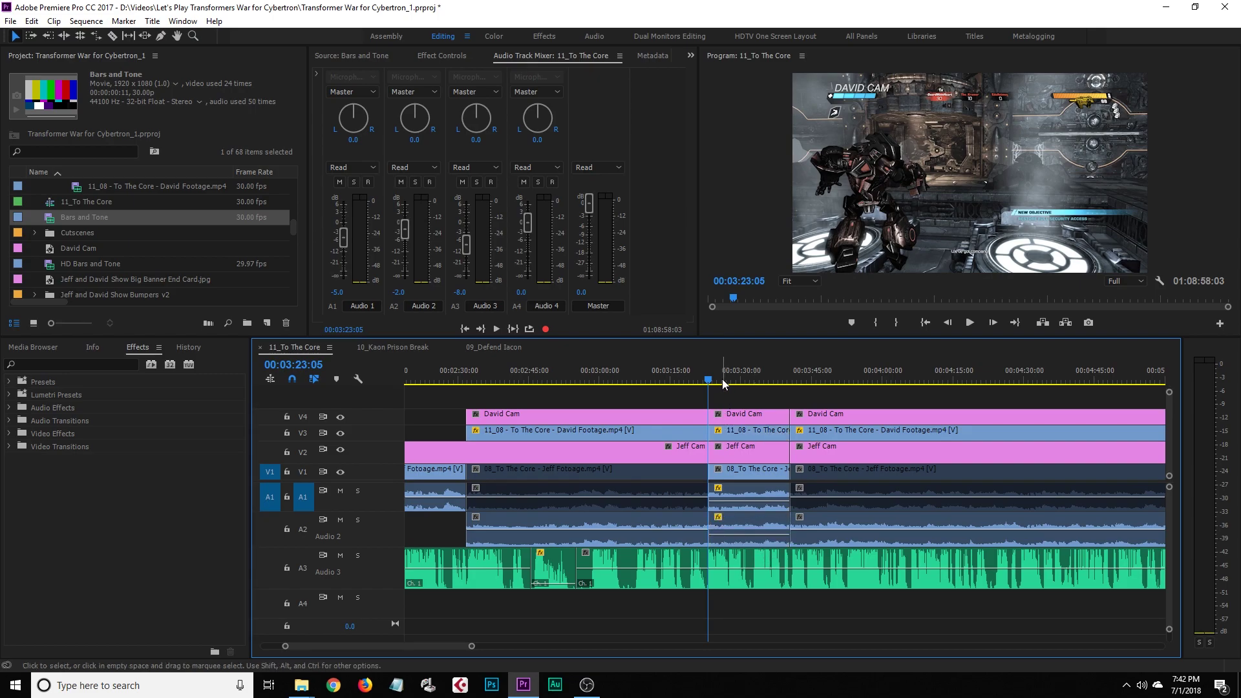
{"action": "key", "text": "space"}
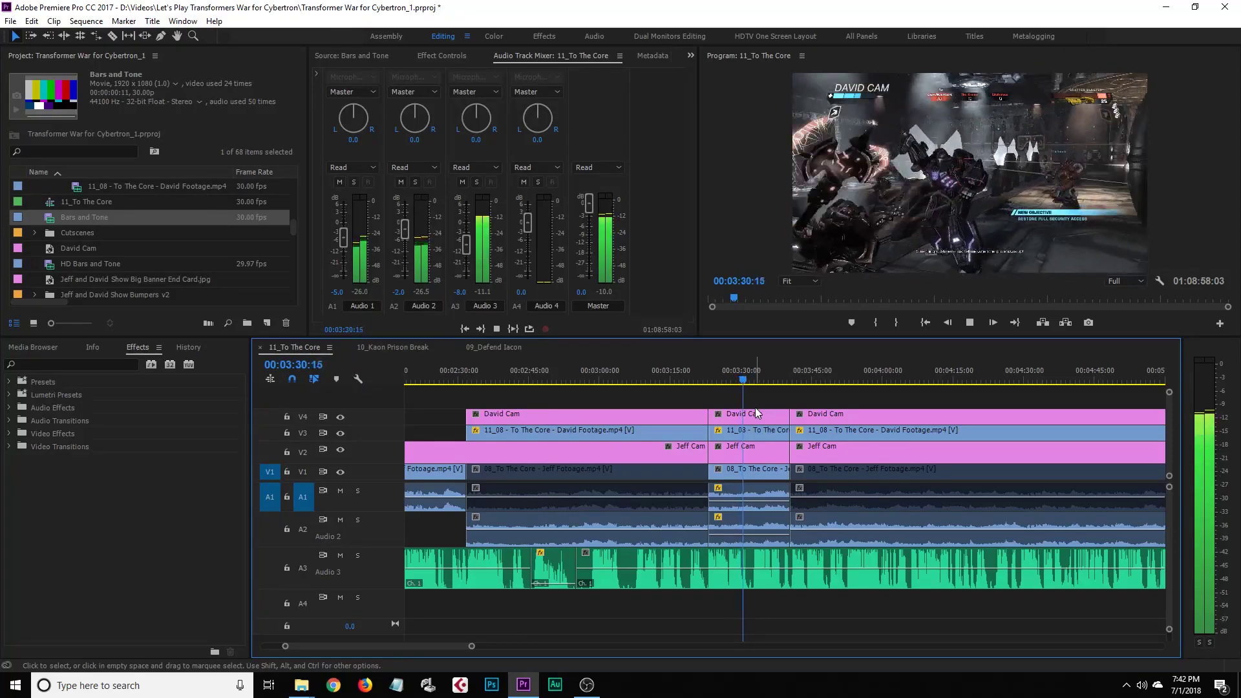
{"action": "key", "text": "space"}
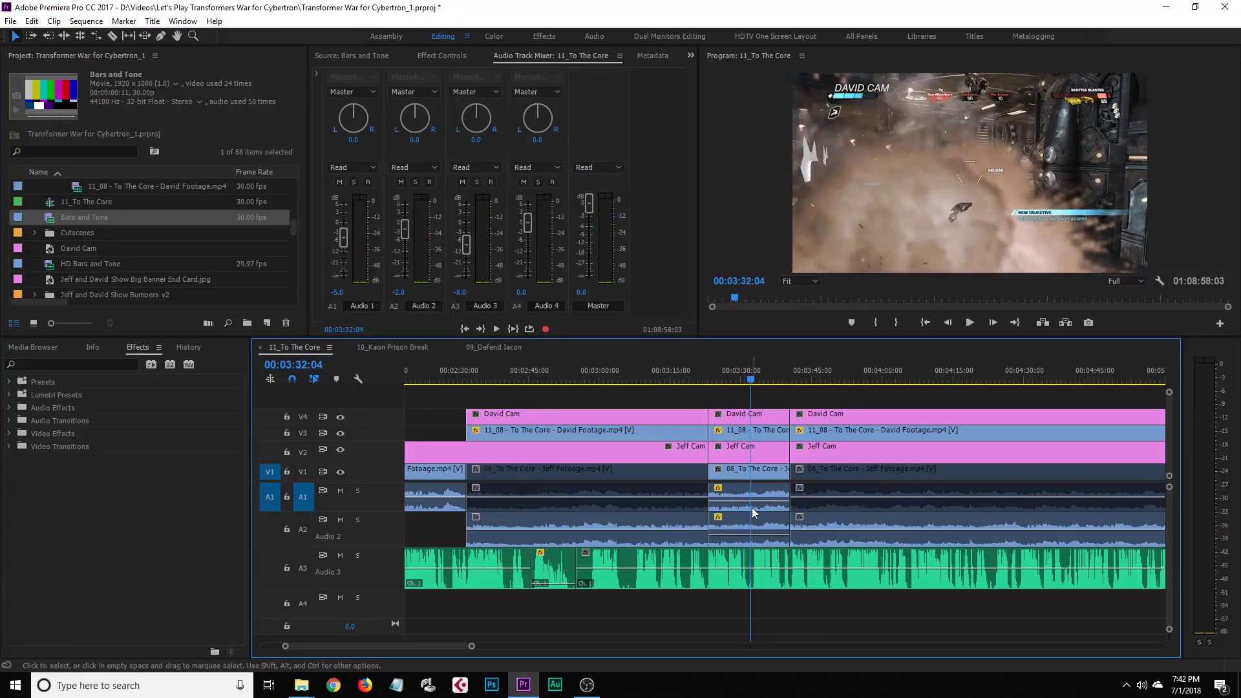
Open the effect settings of the isolated Jeff footage segment on A1 and examine its Channel Volume left and right levels
{"action": "left_click", "coordinate": [749, 501]}
{"action": "left_click", "coordinate": [739, 526]}
{"action": "left_click", "coordinate": [743, 503]}
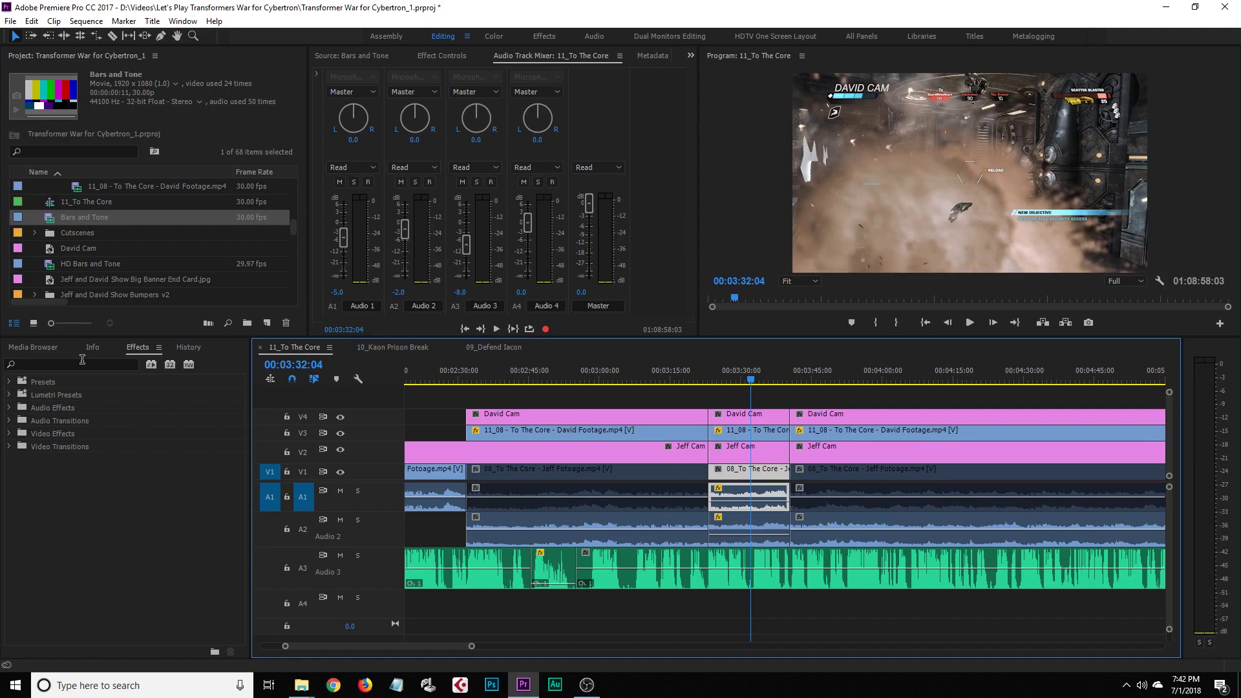
{"action": "left_click", "coordinate": [9, 408]}
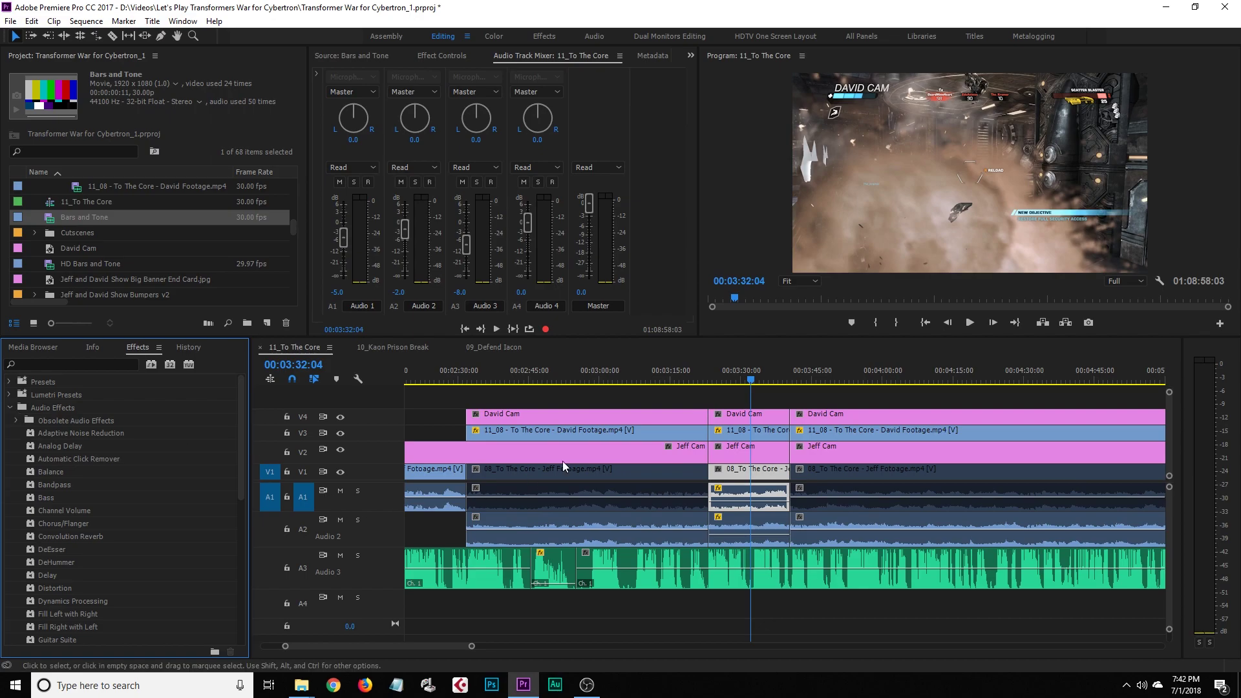
{"action": "left_click", "coordinate": [425, 60]}
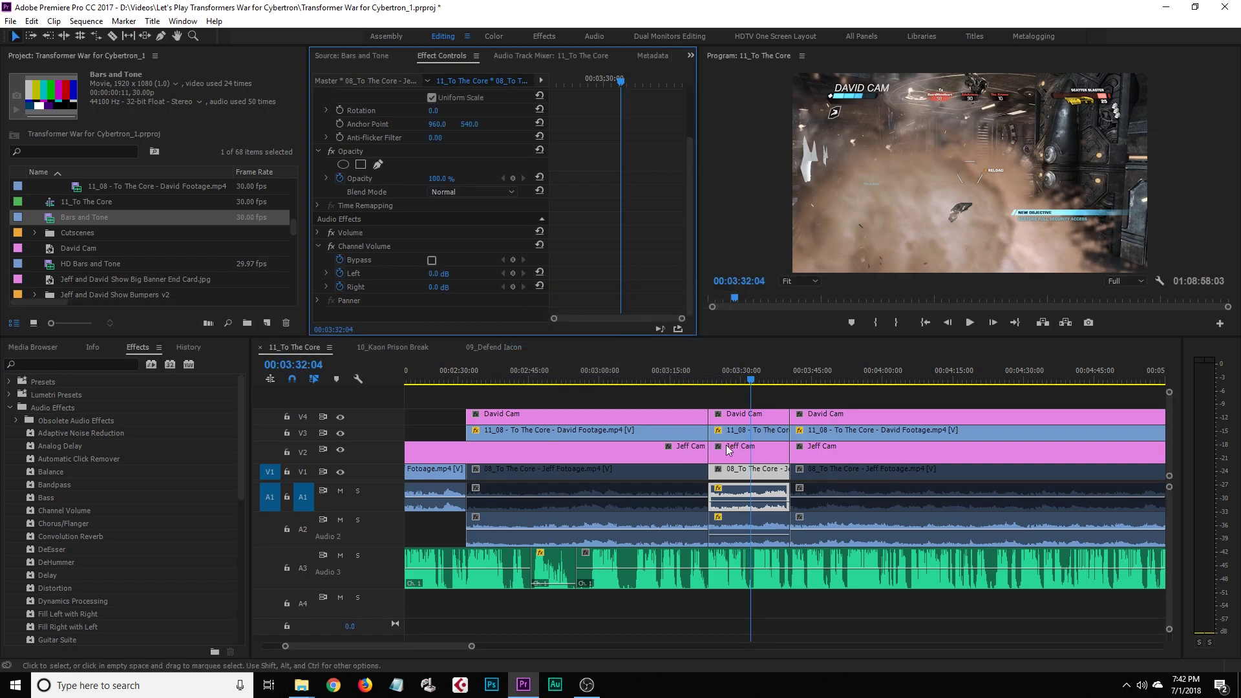
{"action": "left_click", "coordinate": [739, 486]}
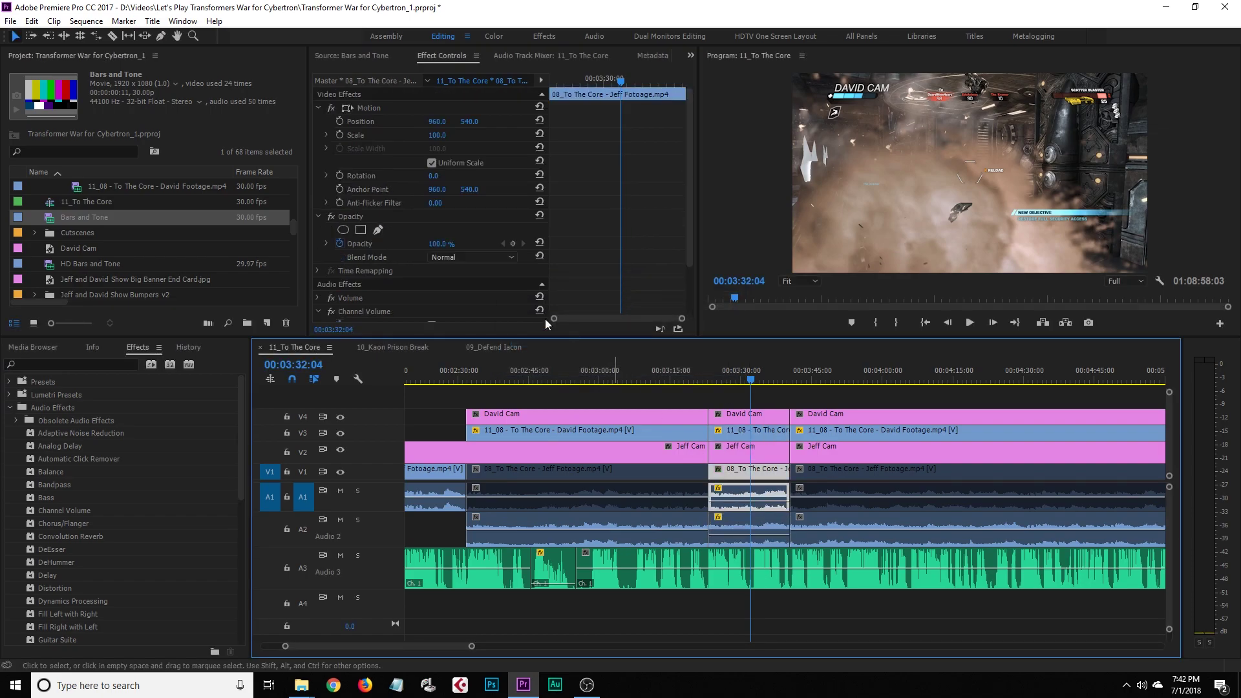
{"action": "scroll", "coordinate": [607, 234], "scroll_direction": "down", "scroll_amount": 3}
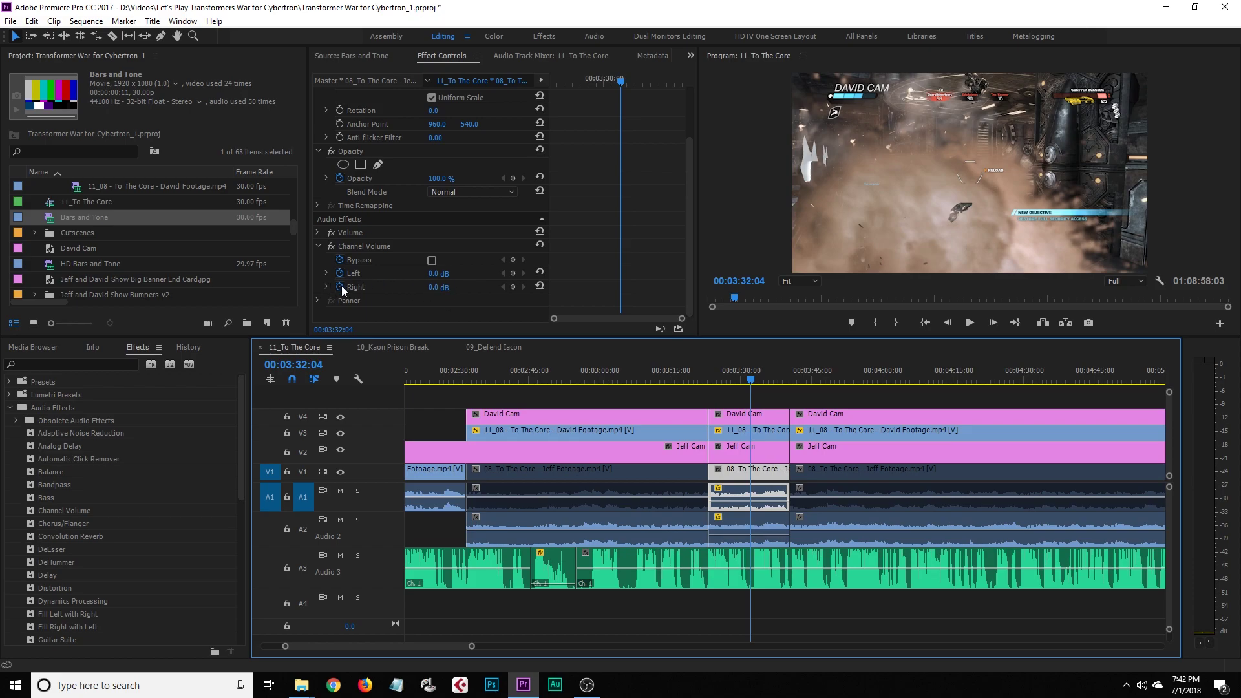
{"action": "left_click", "coordinate": [326, 273]}
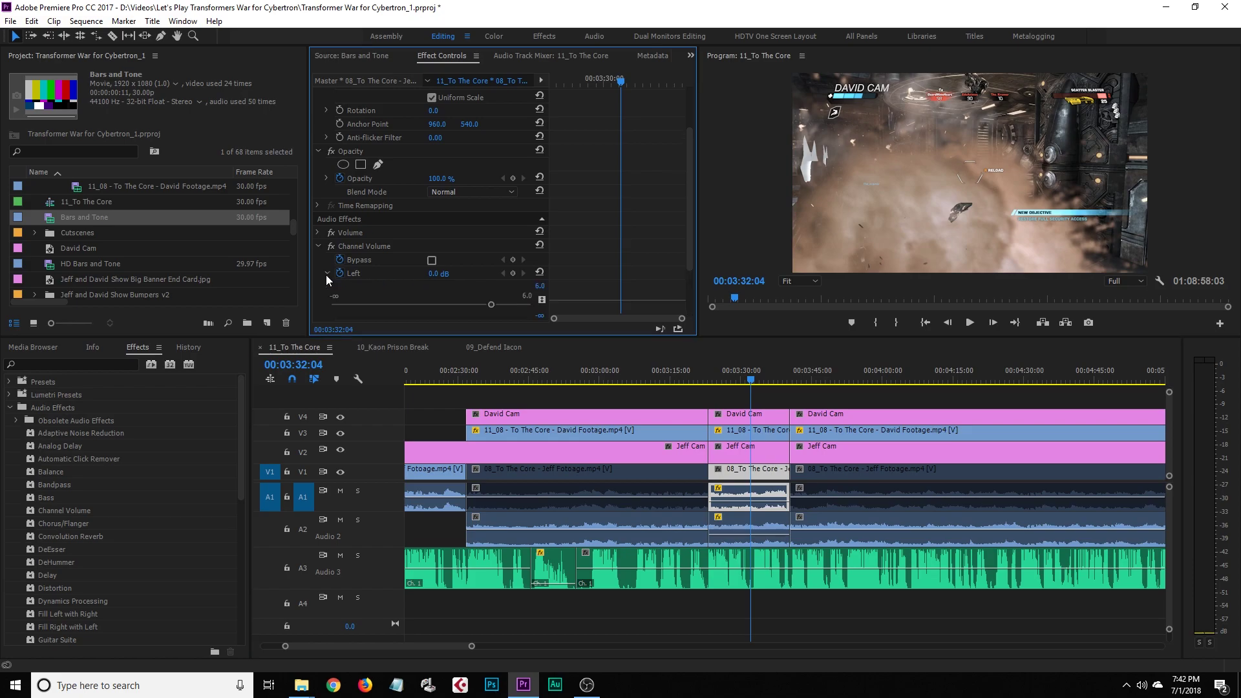
{"action": "left_click", "coordinate": [326, 273]}
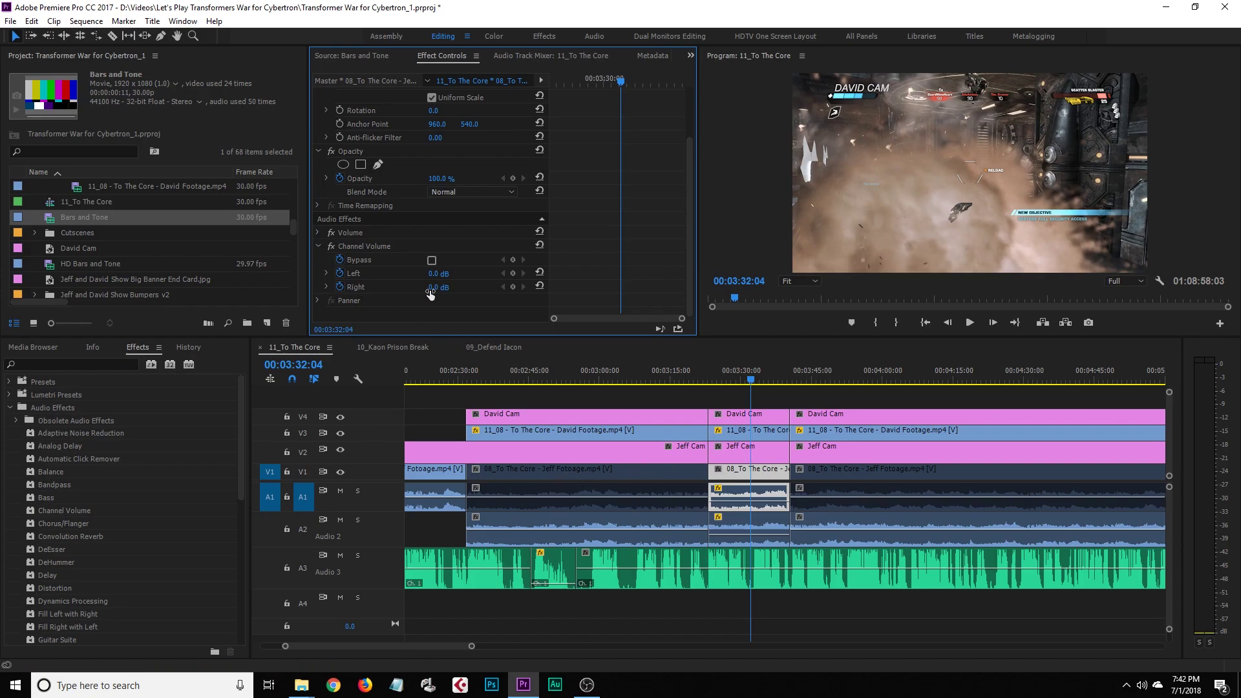
Try a right Channel Volume level of -15 dB on the isolated Jeff footage segment
{"action": "left_click", "coordinate": [446, 287]}
{"action": "type", "text": "-15"}
{"action": "key", "text": "Escape"}
Set the left Channel Volume level of the isolated David footage segment on A2 to -15 dB
{"action": "left_click", "coordinate": [750, 525]}
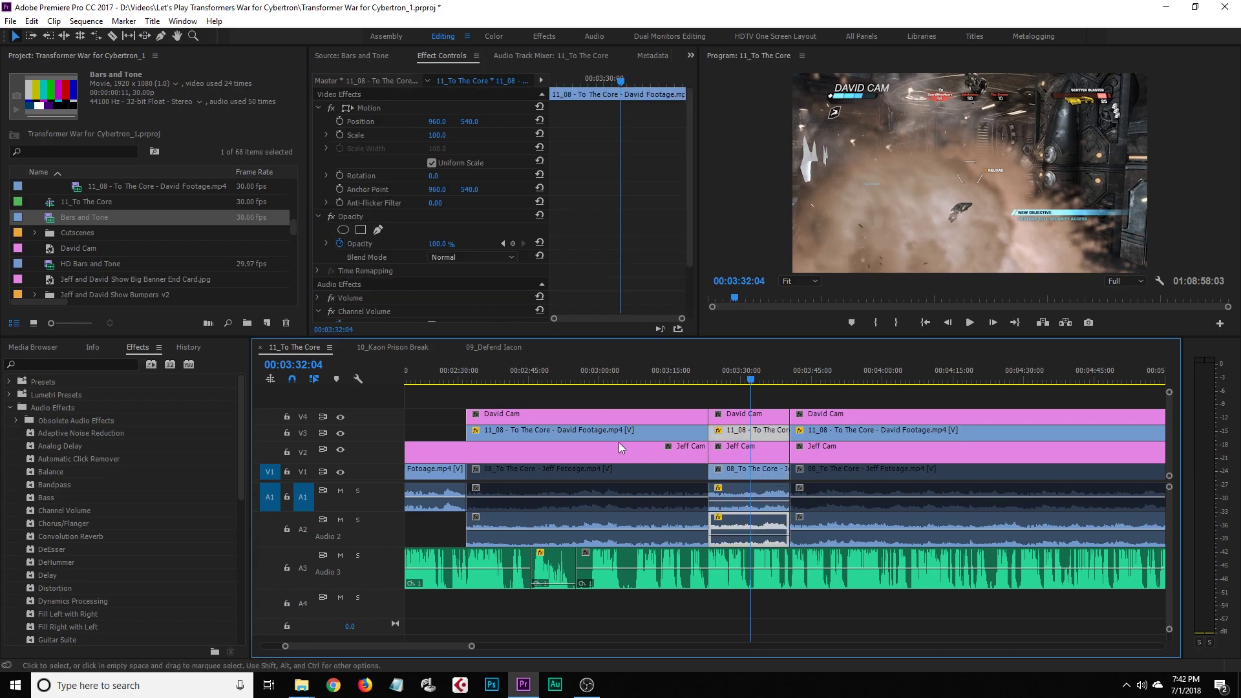
{"action": "scroll", "coordinate": [611, 250], "scroll_direction": "down", "scroll_amount": 2}
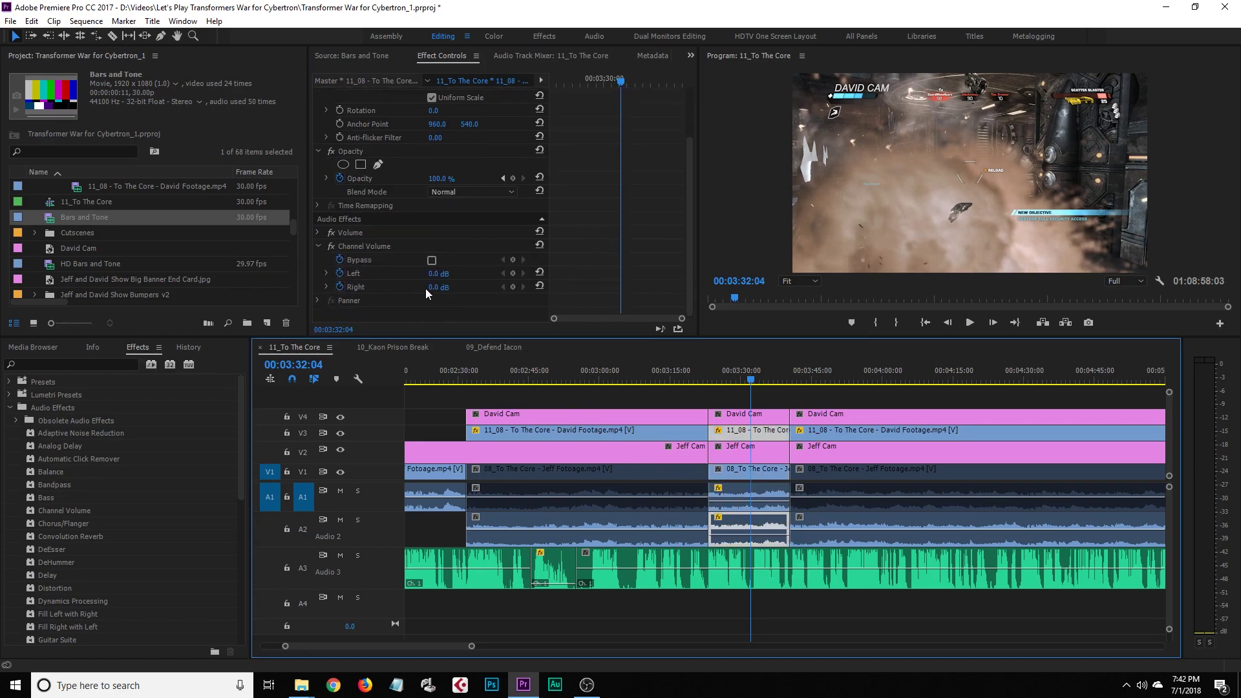
{"action": "left_click", "coordinate": [435, 275]}
{"action": "type", "text": "-15"}
{"action": "key", "text": "Return"}
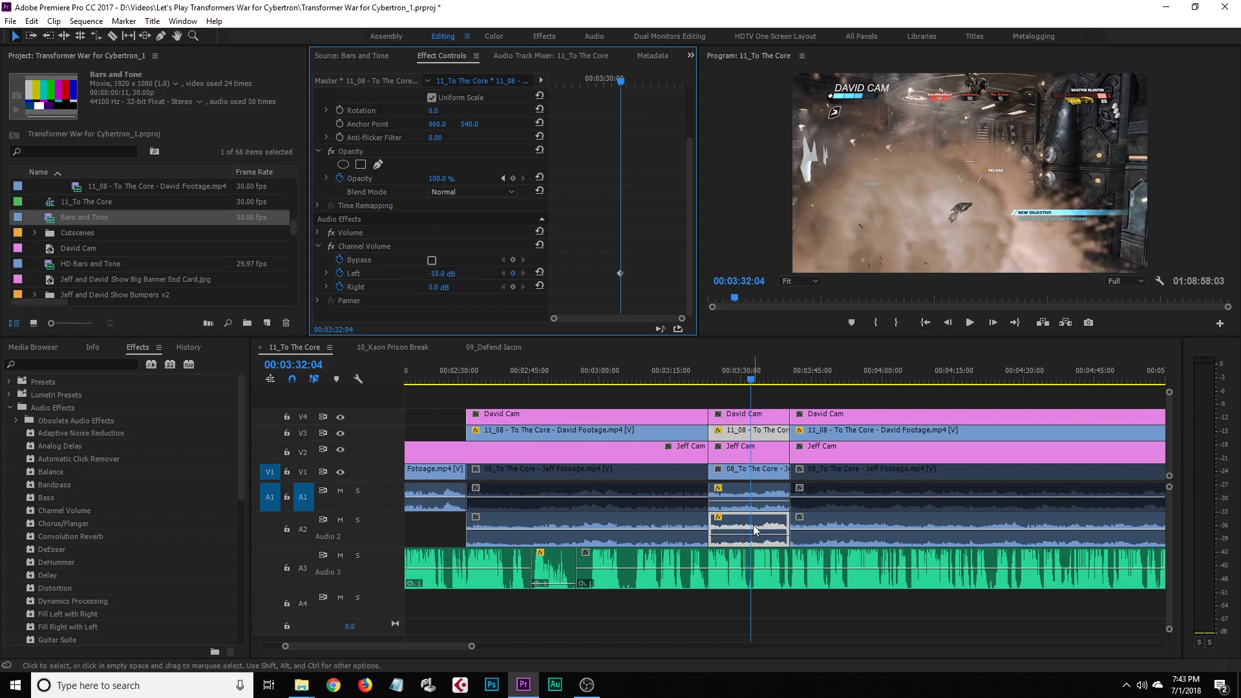
{"action": "left_click", "coordinate": [744, 494]}
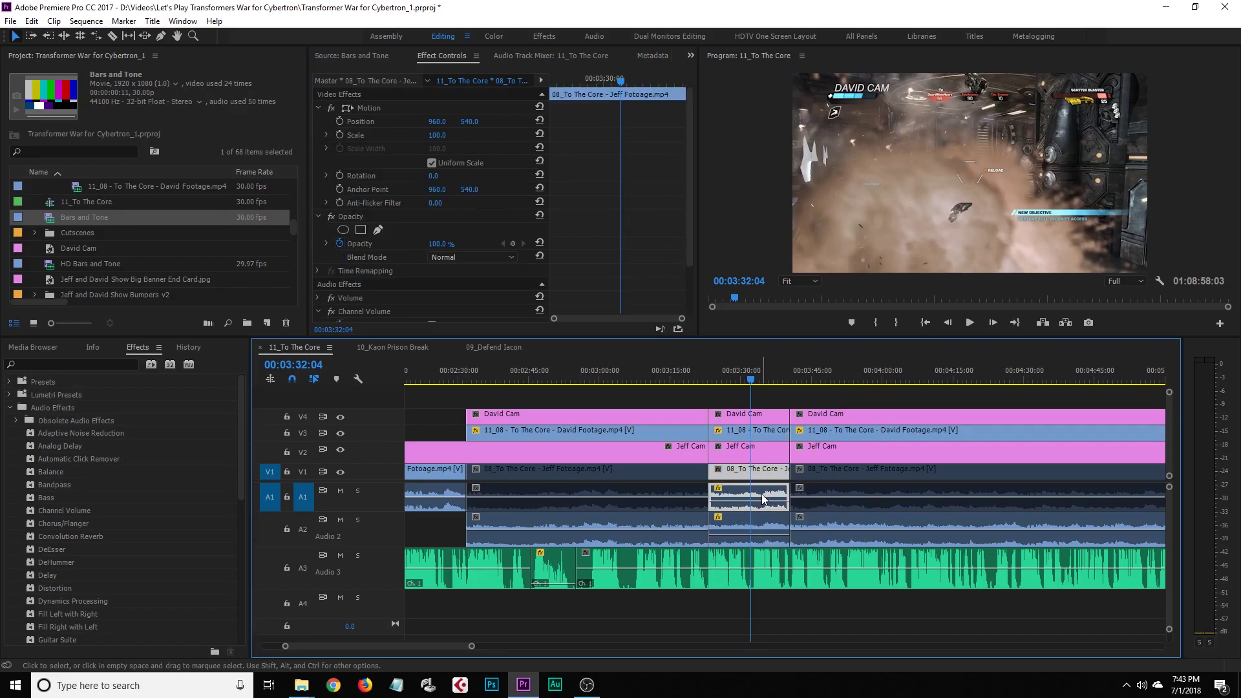
Delete the isolated David Cam segment on V4 and Jeff Cam segment on V2, return the playhead to 00:03:23:05, and save the project
{"action": "left_click", "coordinate": [727, 399]}
{"action": "left_click", "coordinate": [742, 456]}
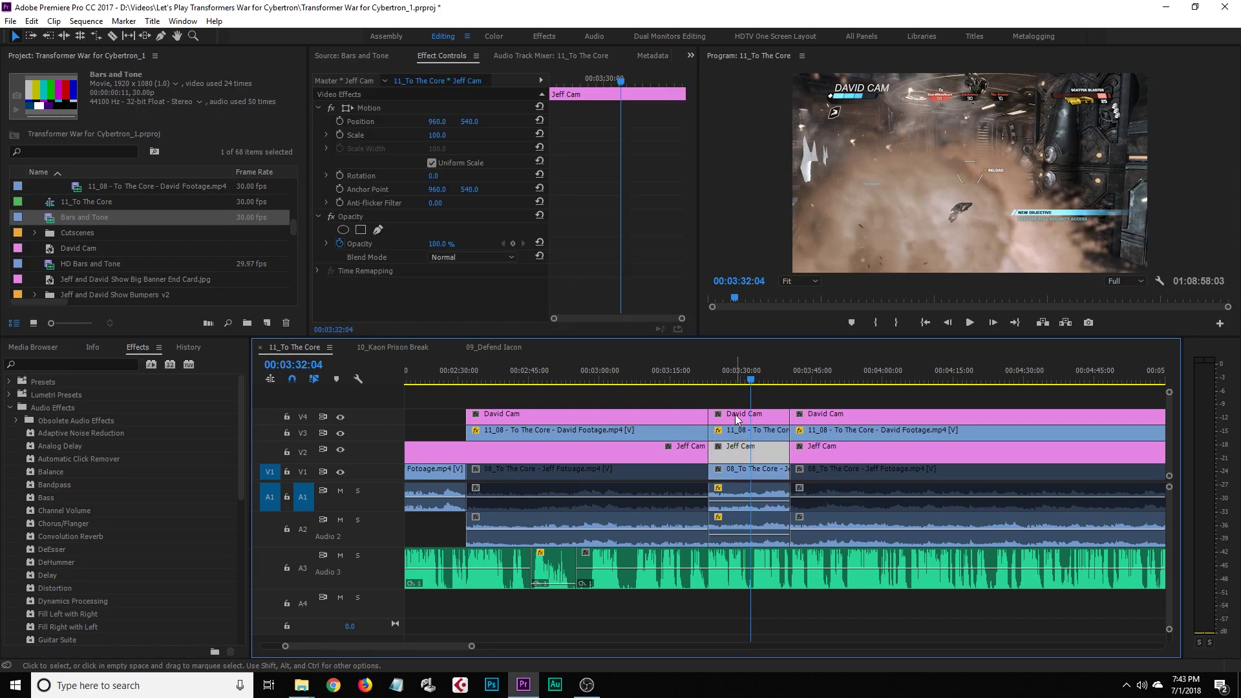
{"action": "left_click", "coordinate": [734, 415]}
{"action": "left_click", "coordinate": [712, 379]}
{"action": "mouse_move", "coordinate": [713, 379]}
{"action": "left_mouse_down"}
{"action": "mouse_move", "coordinate": [752, 383]}
{"action": "mouse_move", "coordinate": [725, 385]}
{"action": "left_mouse_up"}
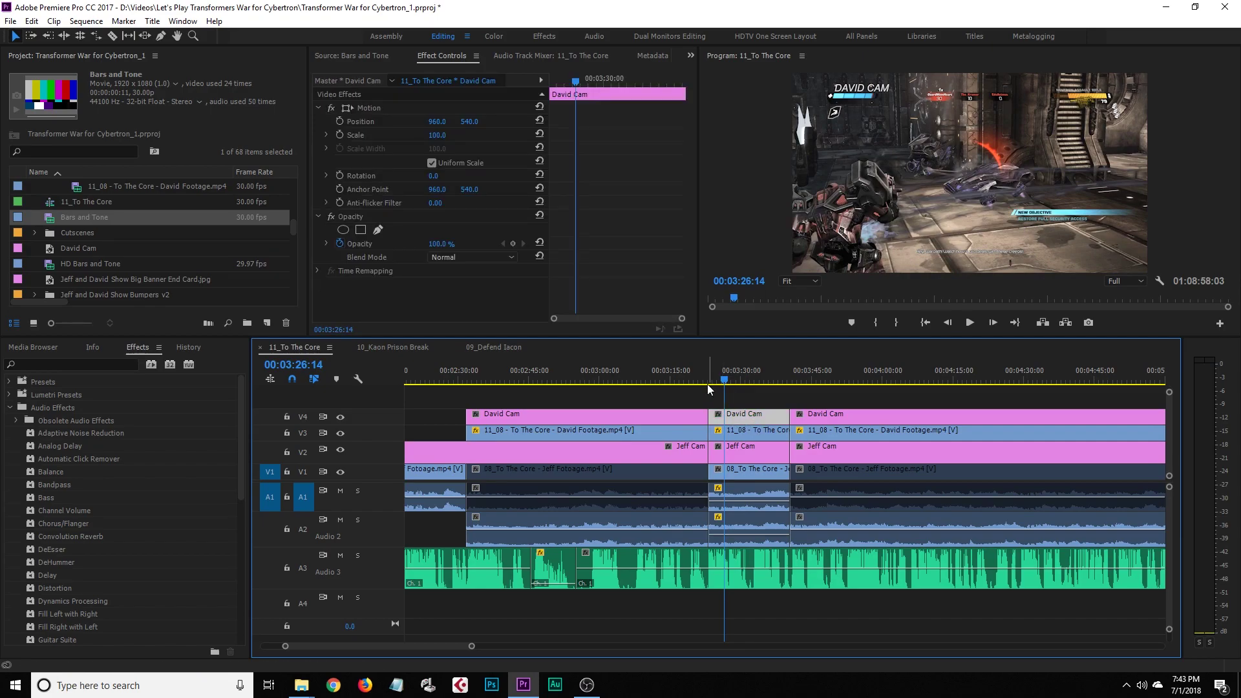
{"action": "left_click", "coordinate": [745, 400]}
{"action": "left_click", "coordinate": [733, 457]}
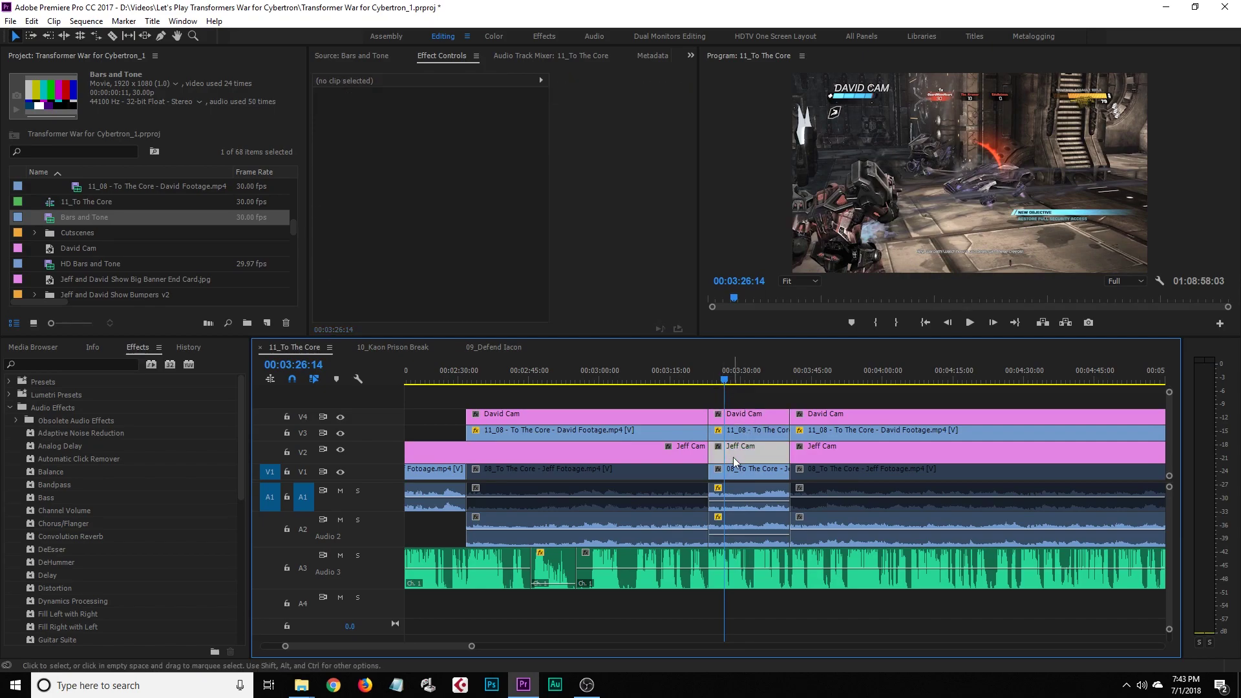
{"action": "left_click", "coordinate": [743, 417]}
{"action": "key", "text": "Delete"}
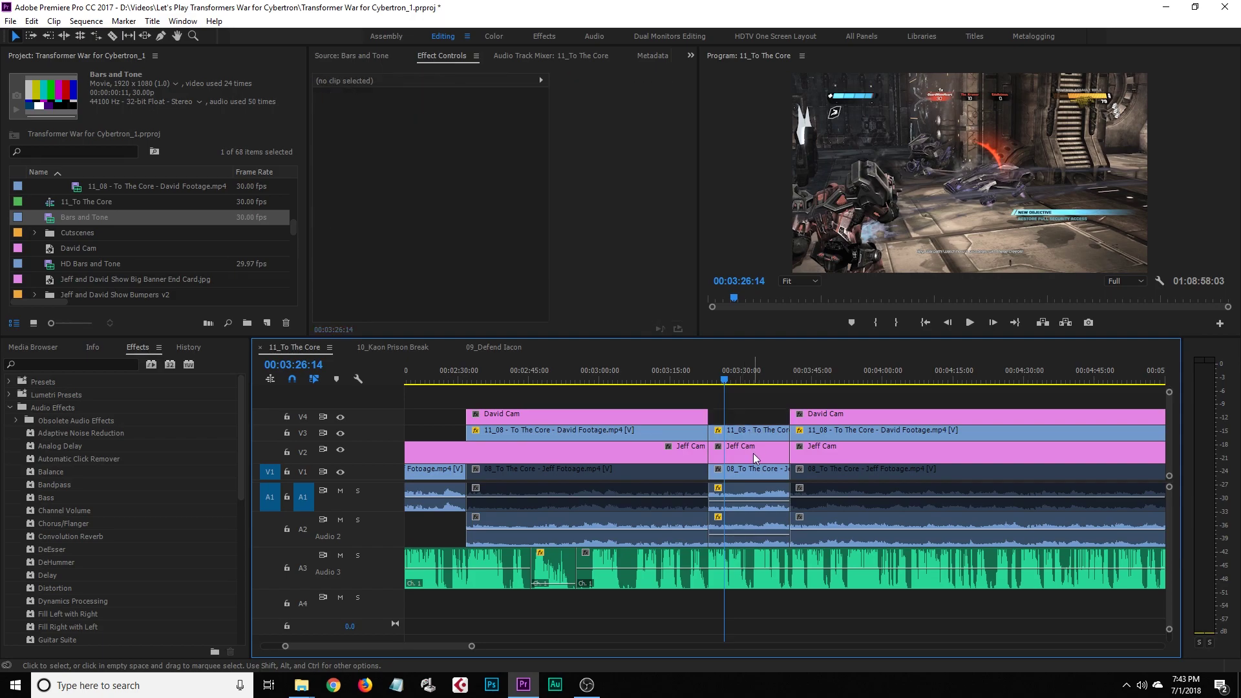
{"action": "left_click", "coordinate": [754, 450]}
{"action": "key", "text": "Delete"}
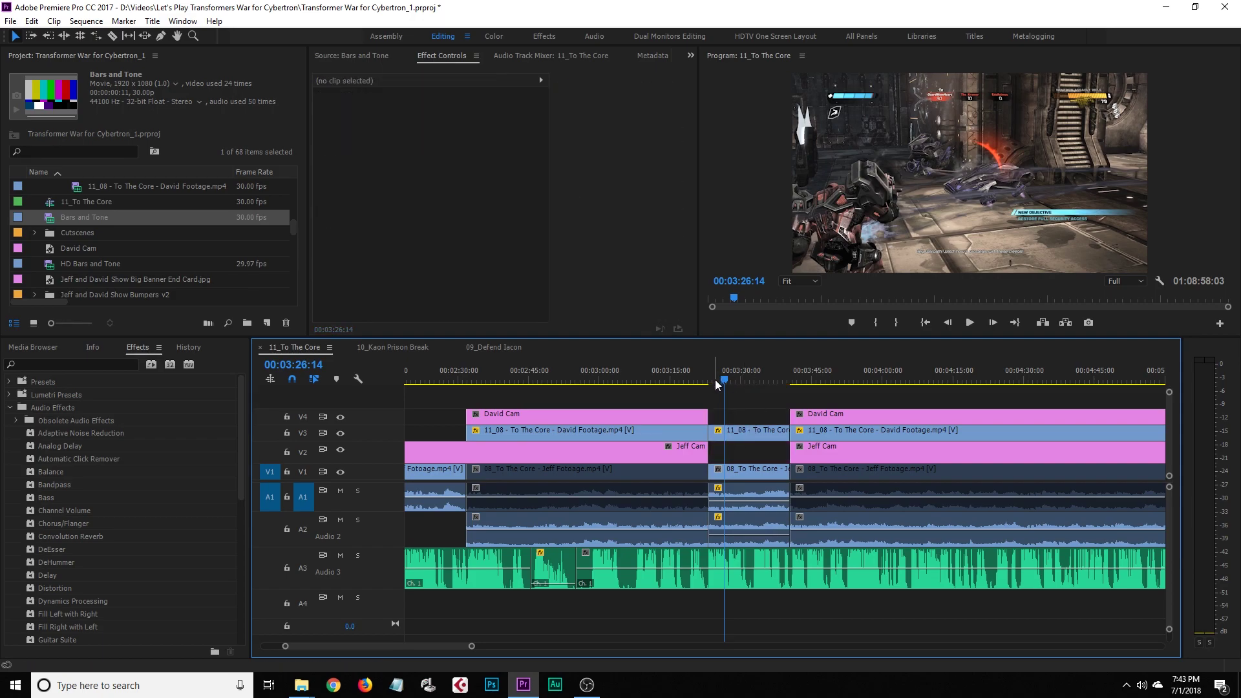
{"action": "left_click_drag", "start_coordinate": [714, 381], "coordinate": [709, 386]}
{"action": "key", "text": "ctrl+s"}
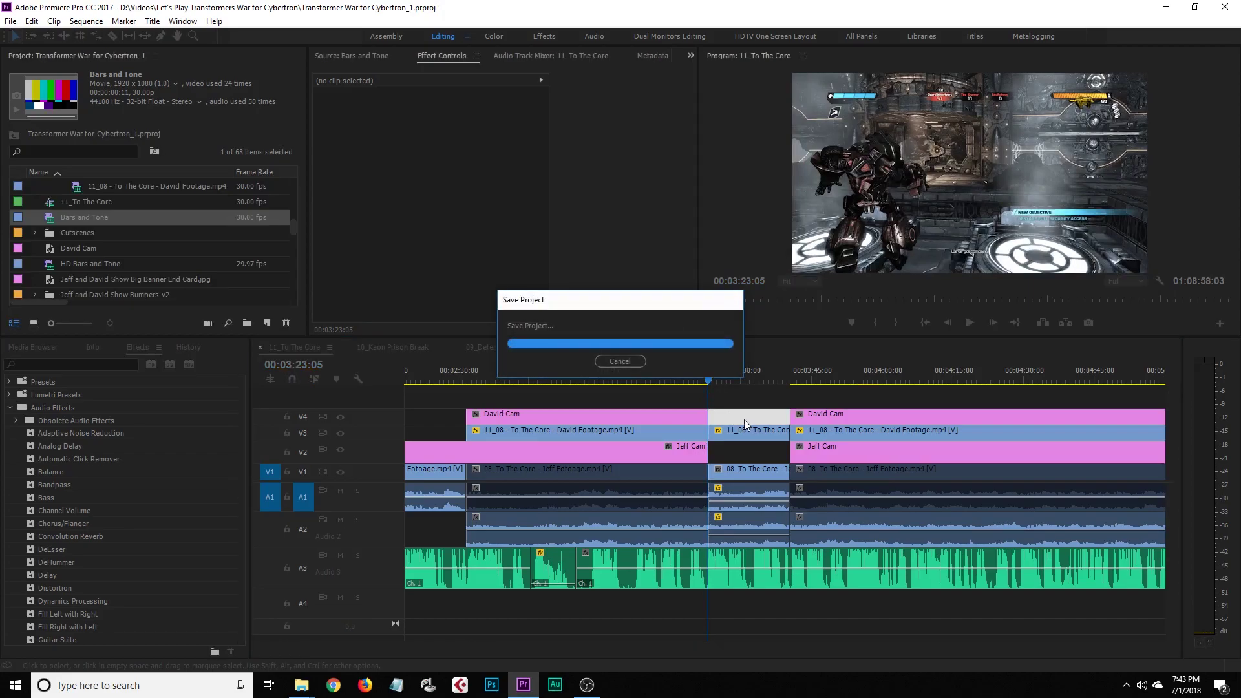
Try out the rotation and a 23% opacity on the isolated David footage segment on V3, and undo the changes
{"action": "left_click", "coordinate": [743, 430]}
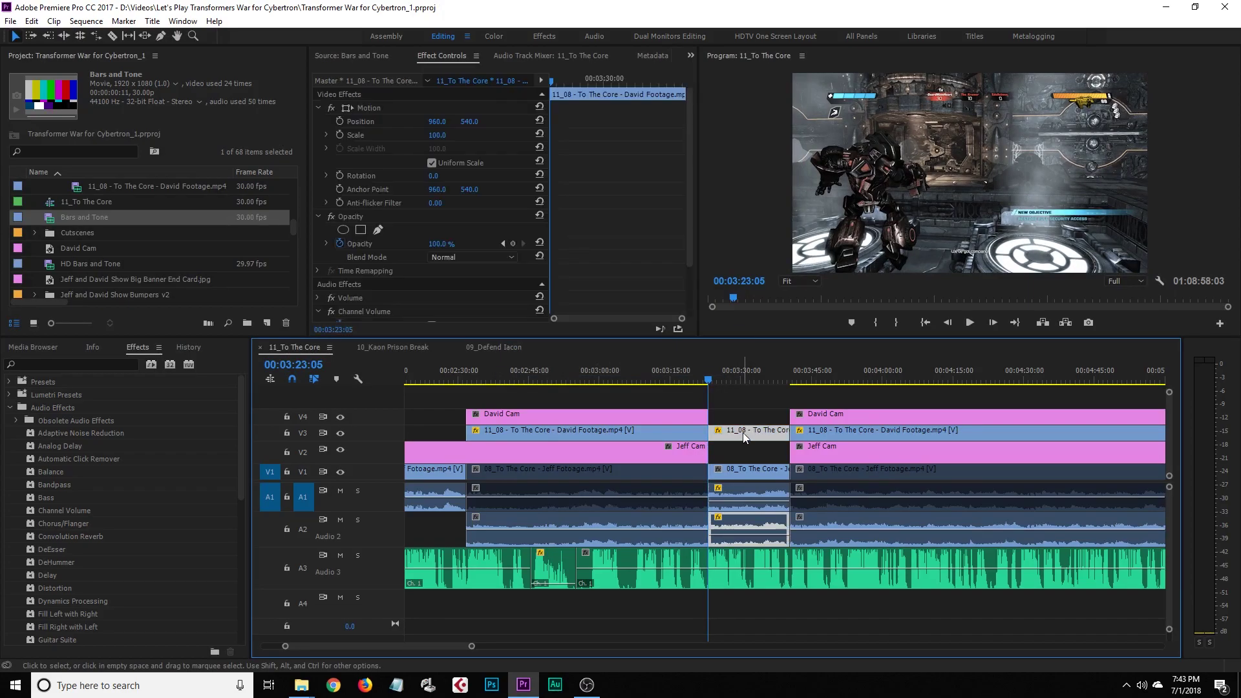
{"action": "left_click", "coordinate": [711, 379]}
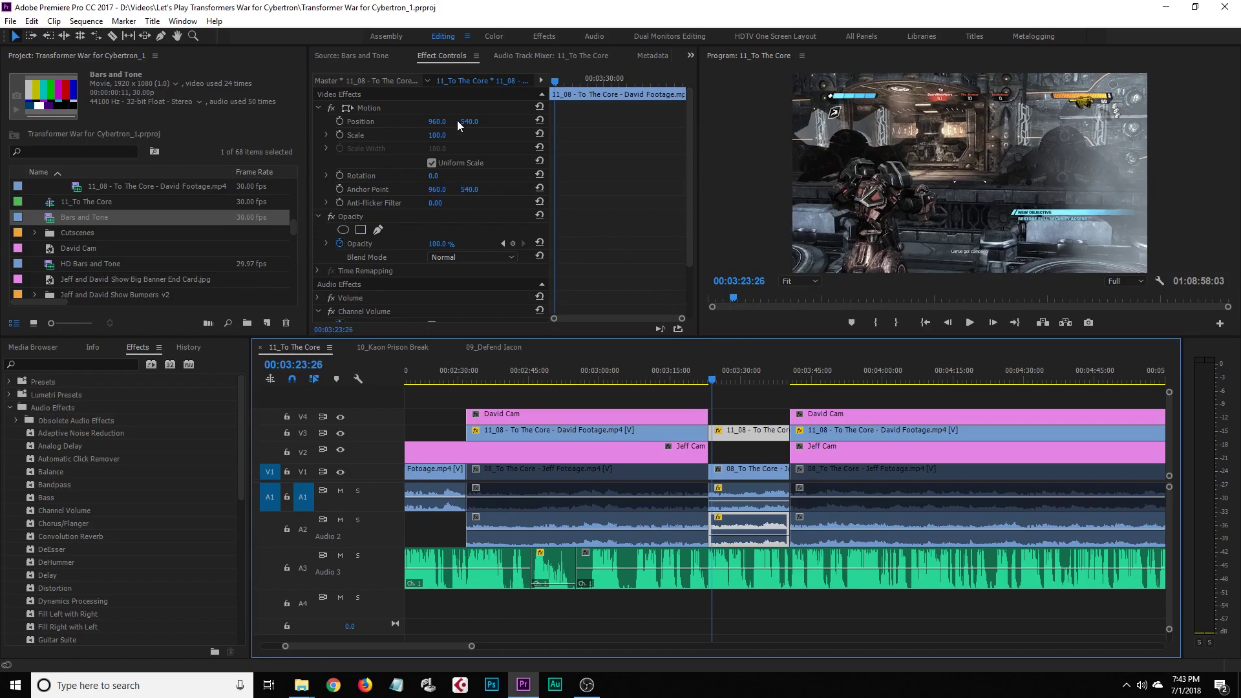
{"action": "left_click", "coordinate": [425, 100]}
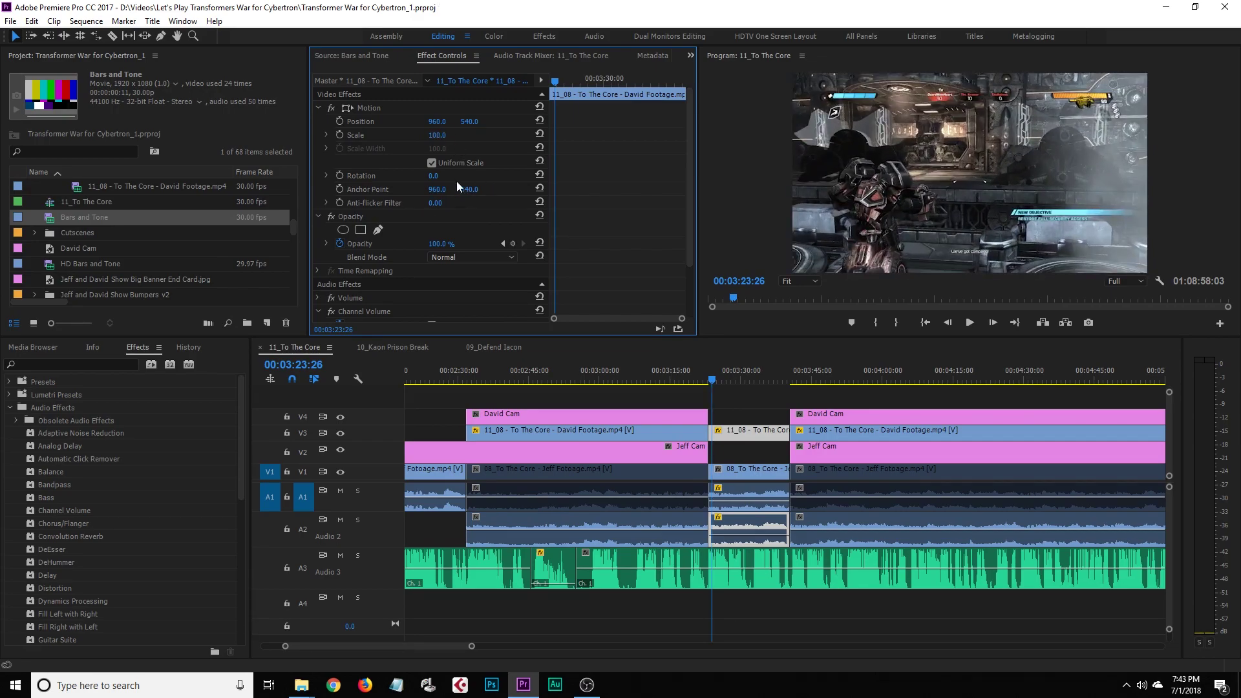
{"action": "left_click_drag", "start_coordinate": [433, 176], "coordinate": [524, 150]}
{"action": "left_click_drag", "start_coordinate": [445, 249], "coordinate": [406, 249]}
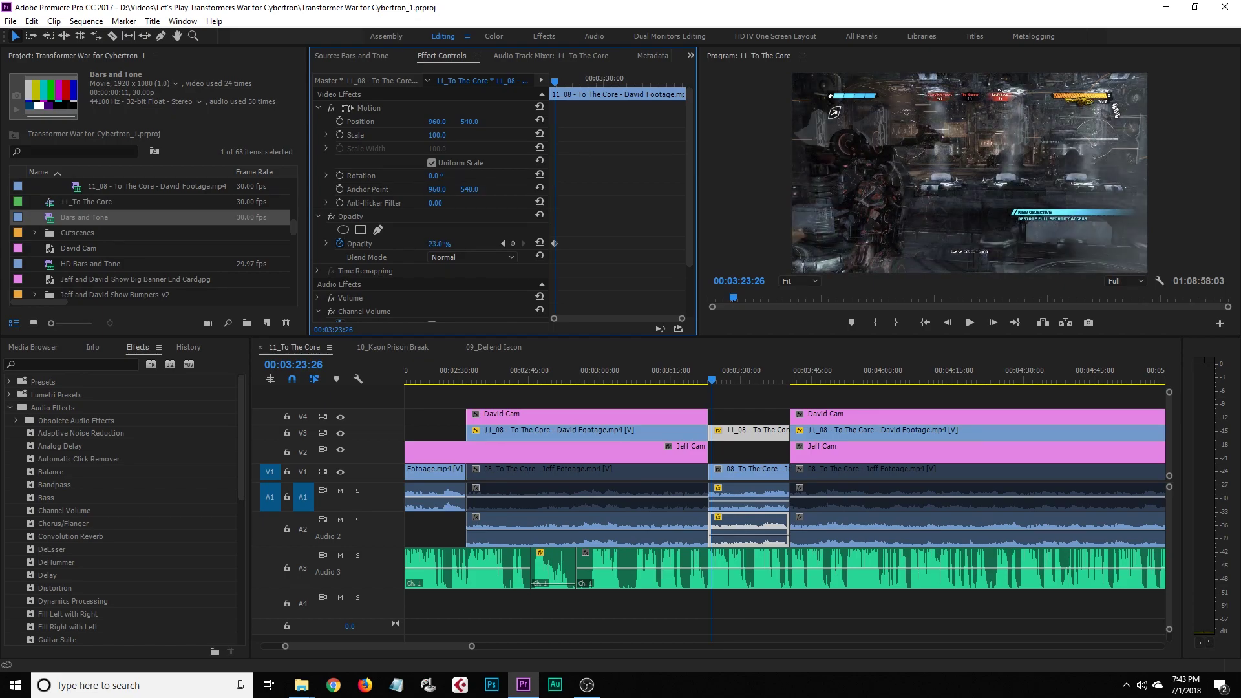
{"action": "key", "text": "ctrl+z"}
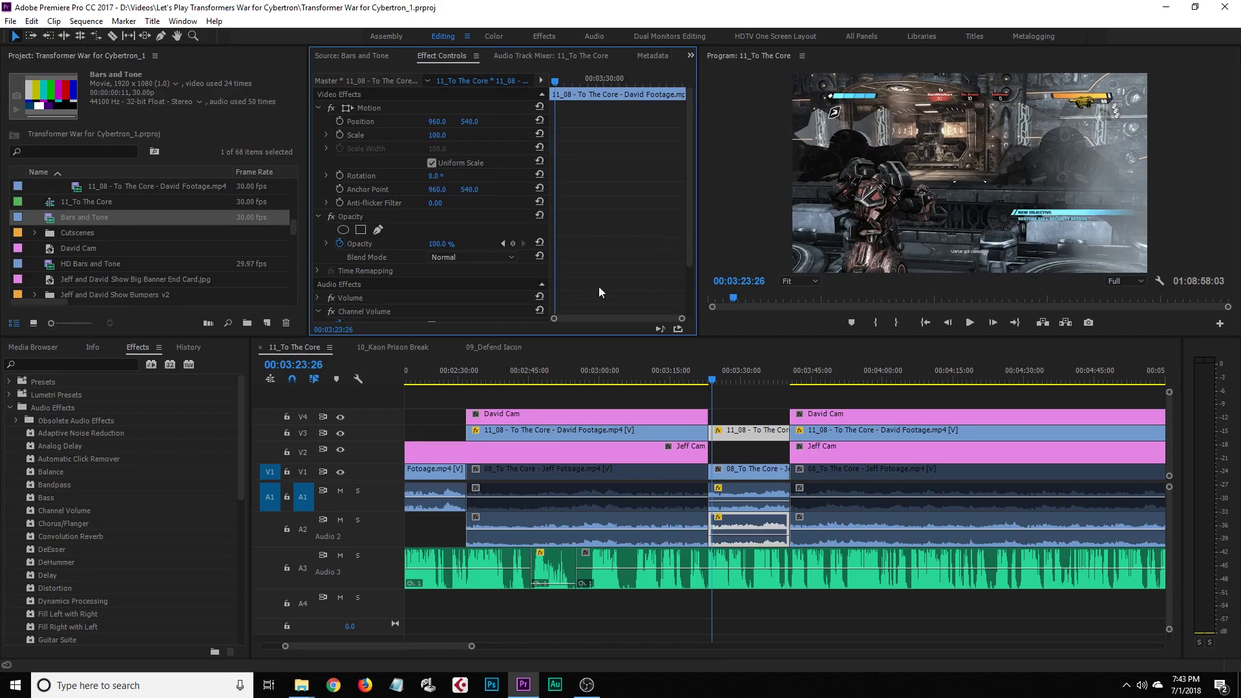
{"action": "mouse_move", "coordinate": [719, 382]}
{"action": "left_mouse_down"}
{"action": "mouse_move", "coordinate": [770, 389]}
{"action": "mouse_move", "coordinate": [708, 394]}
{"action": "left_mouse_up"}
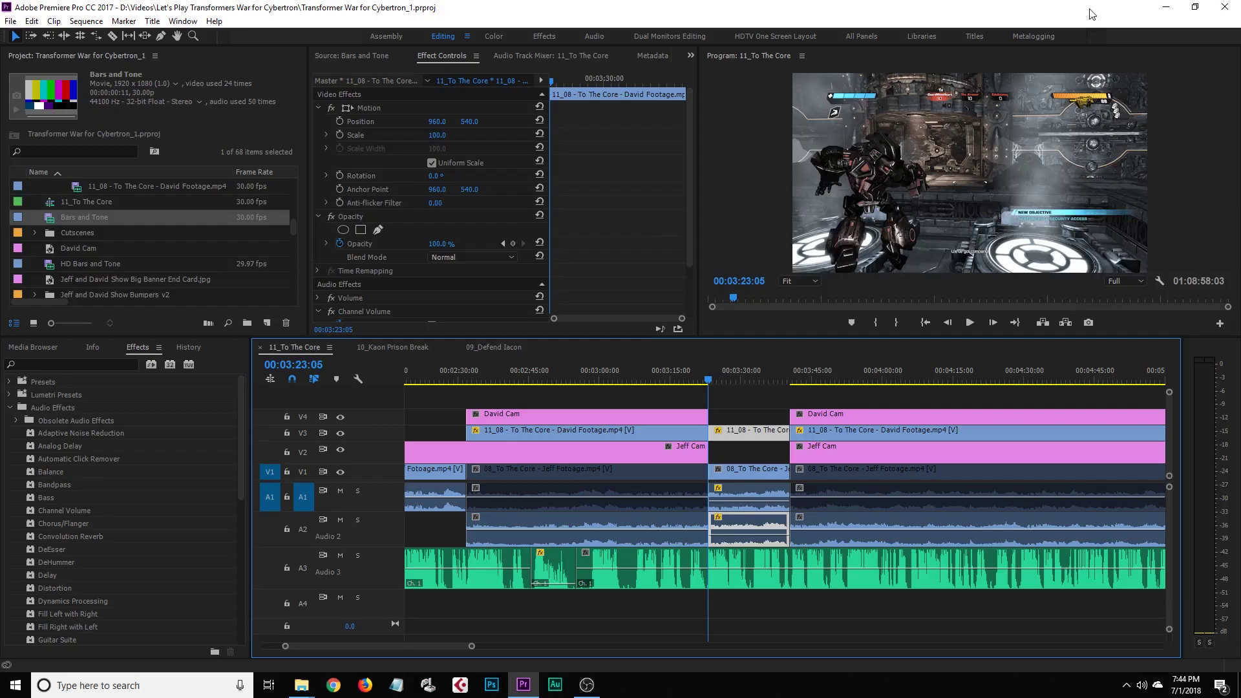
Find the Crop video effect and apply it to the isolated David footage segment on V3
{"action": "left_click", "coordinate": [55, 365]}
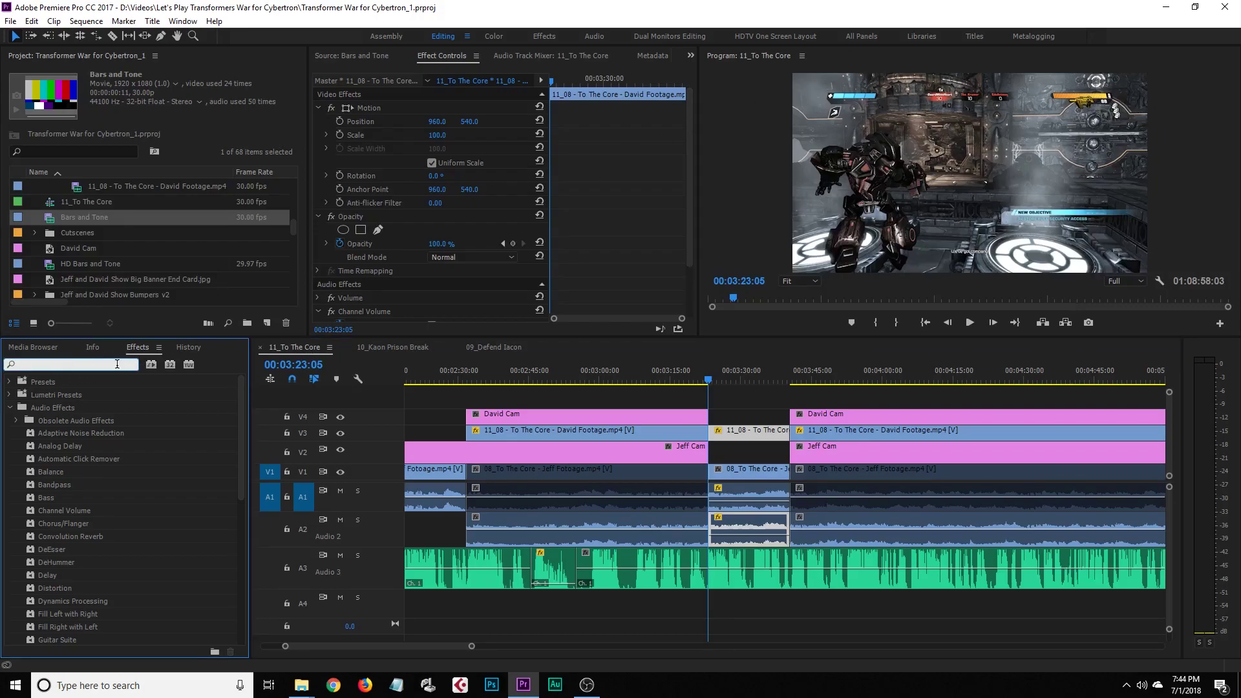
{"action": "left_click", "coordinate": [8, 409]}
{"action": "left_click", "coordinate": [51, 364]}
{"action": "type", "text": "crop"}
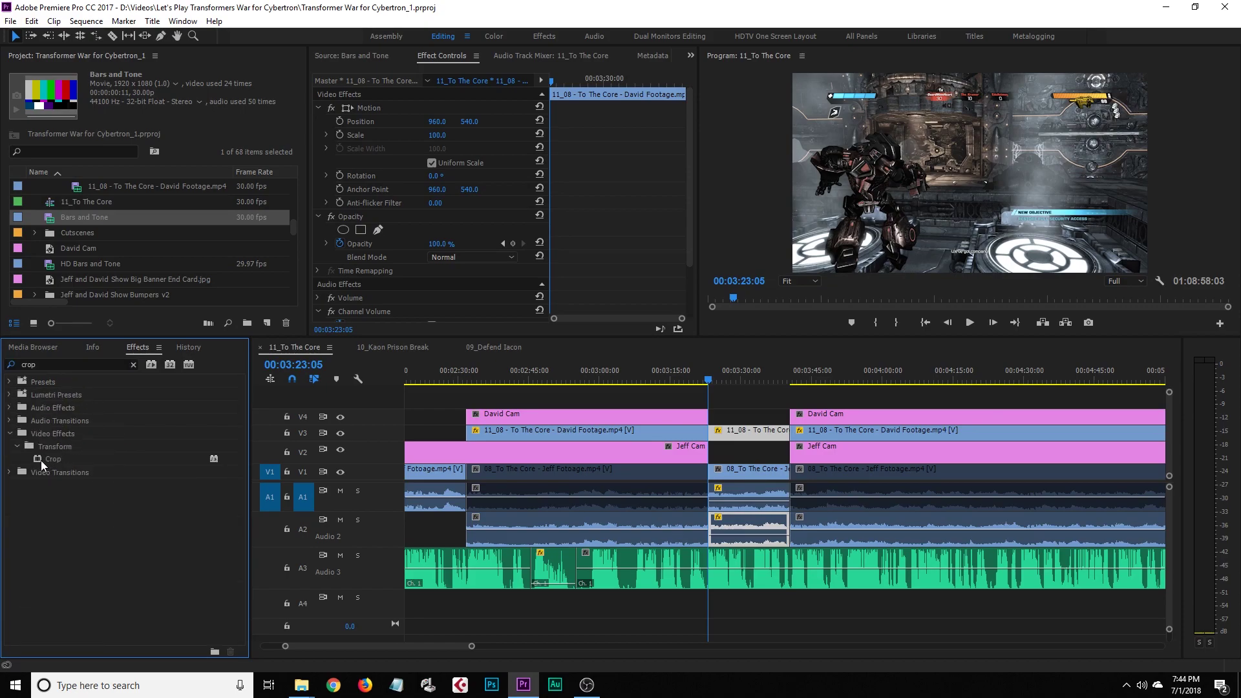
{"action": "left_click_drag", "start_coordinate": [41, 461], "coordinate": [745, 434]}
{"action": "scroll", "coordinate": [517, 291], "scroll_direction": "down", "scroll_amount": 3}
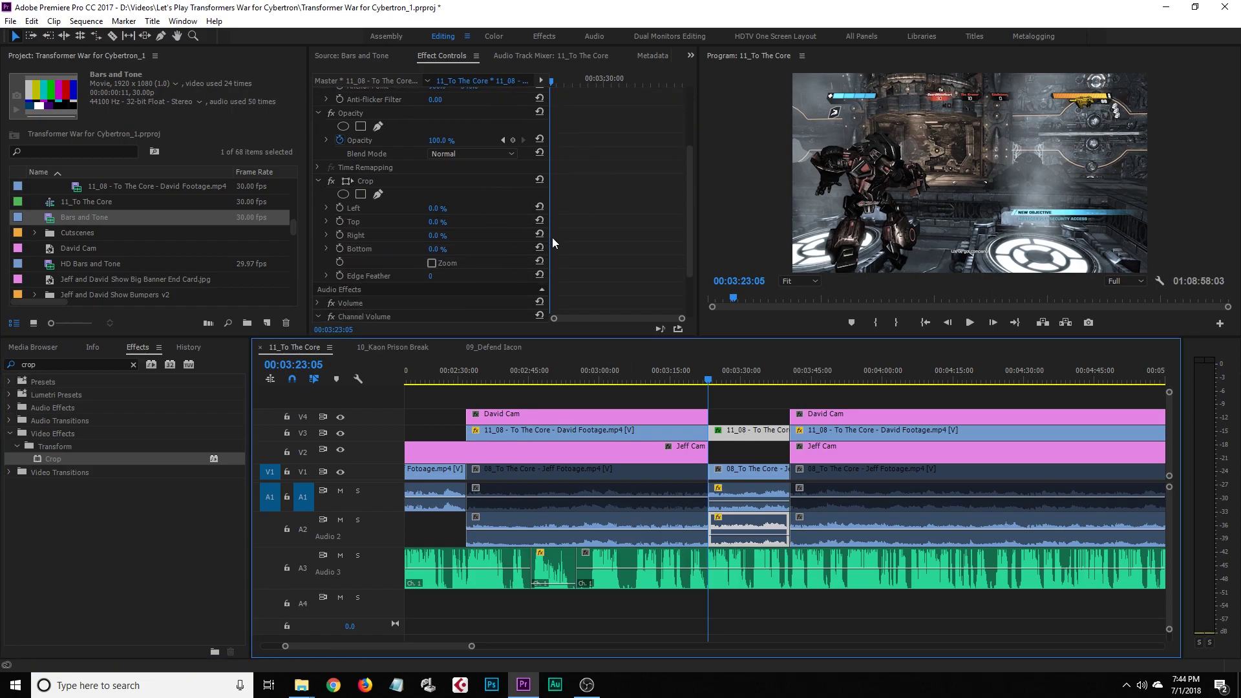
Try cropping the left side of the David footage segment by about 50% directly in the preview, and undo it
{"action": "left_click", "coordinate": [363, 180]}
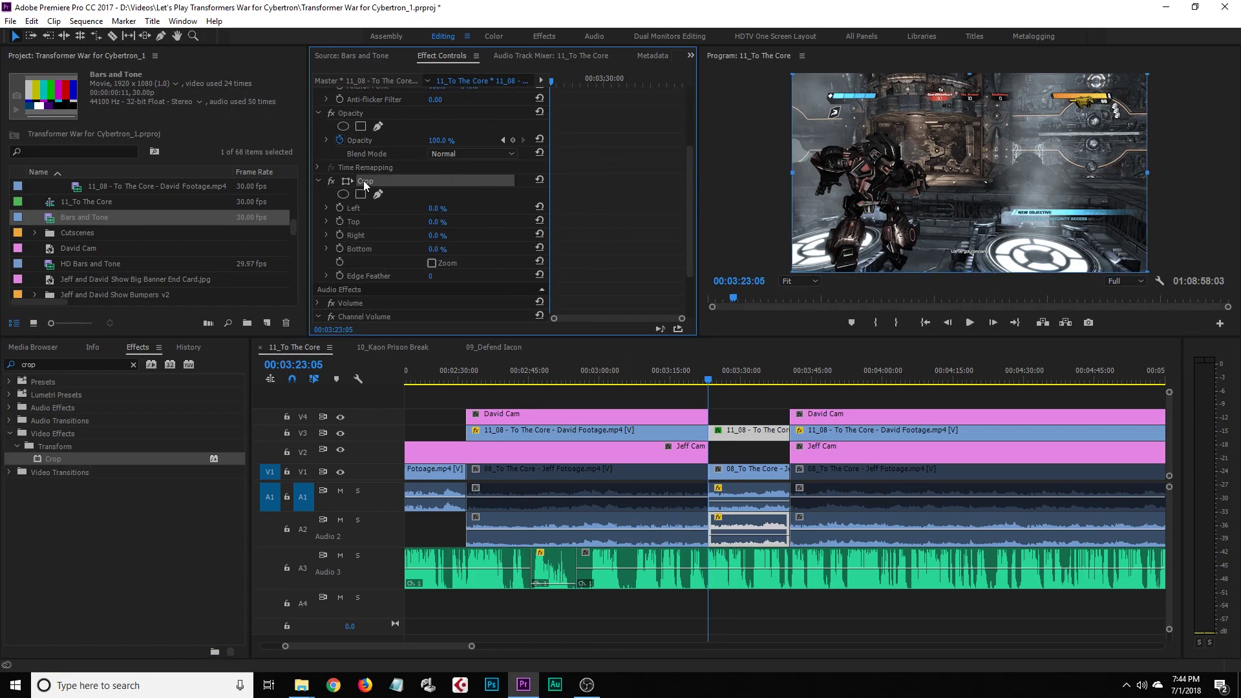
{"action": "mouse_move", "coordinate": [434, 207]}
{"action": "left_mouse_down"}
{"action": "mouse_move", "coordinate": [466, 207]}
{"action": "mouse_move", "coordinate": [434, 208]}
{"action": "mouse_move", "coordinate": [453, 221]}
{"action": "mouse_move", "coordinate": [435, 221]}
{"action": "left_mouse_up"}
{"action": "left_click_drag", "start_coordinate": [791, 272], "coordinate": [971, 306]}
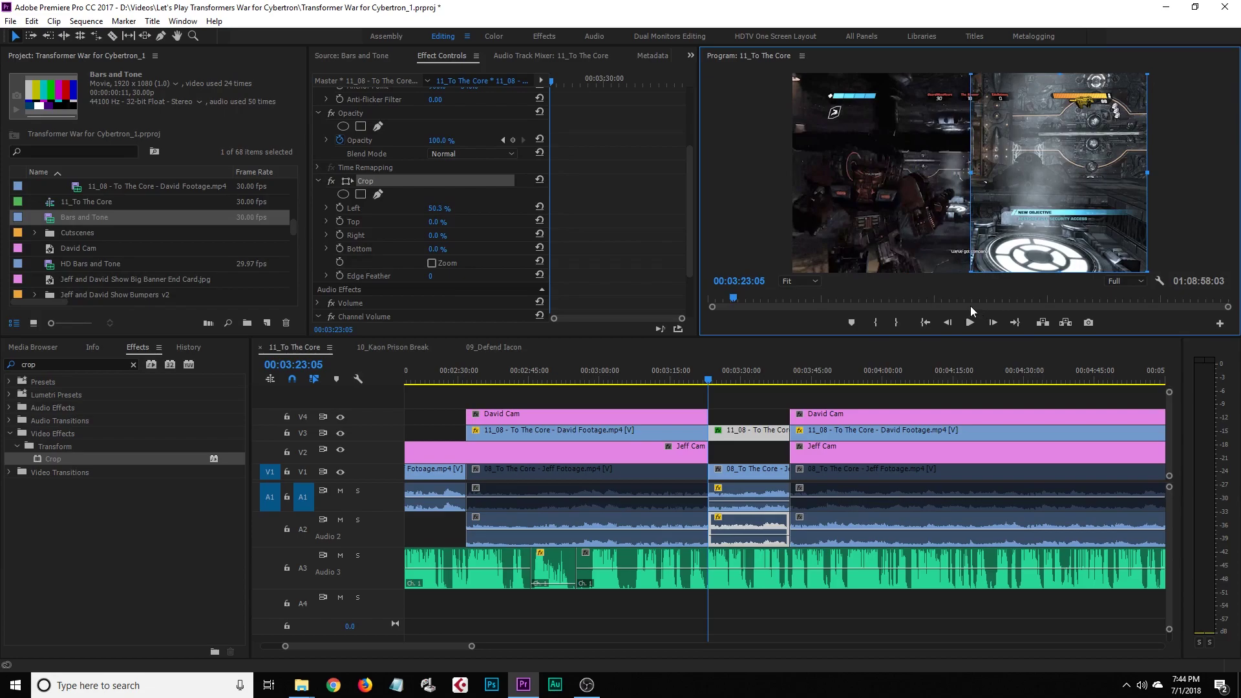
{"action": "key", "text": "ctrl+z"}
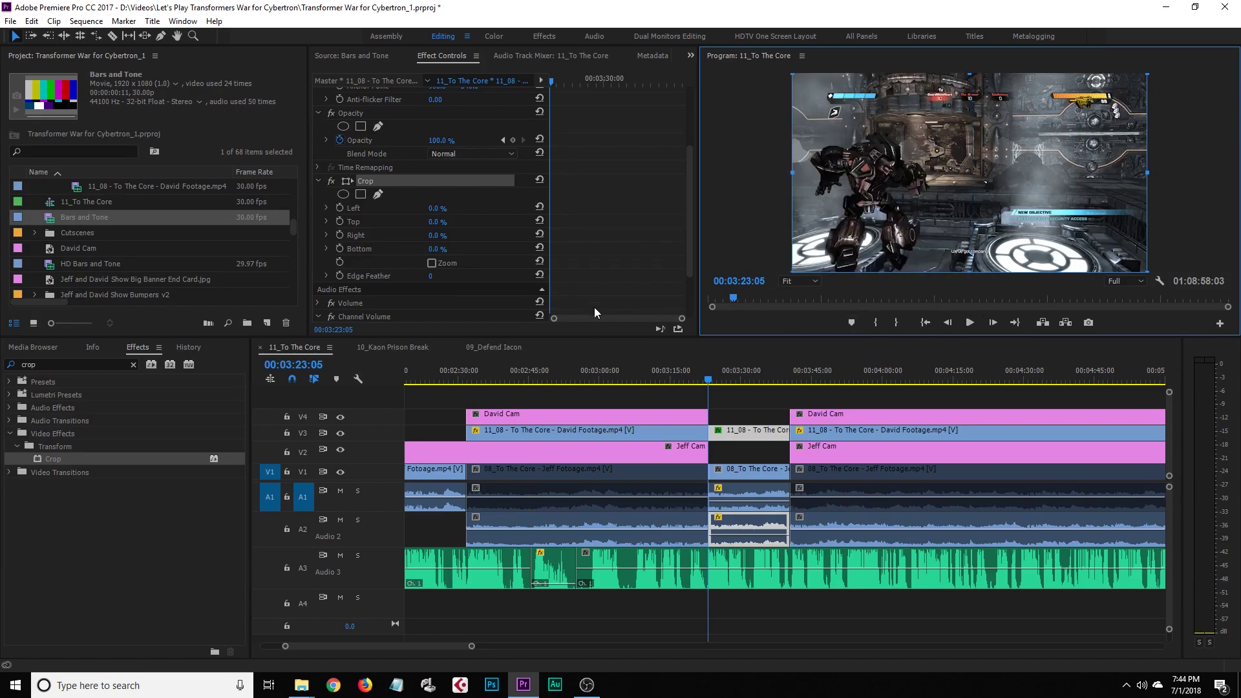
Set the David footage segment's Left crop to 50% and check the split screen at 00:03:31:08
{"action": "left_click", "coordinate": [437, 212]}
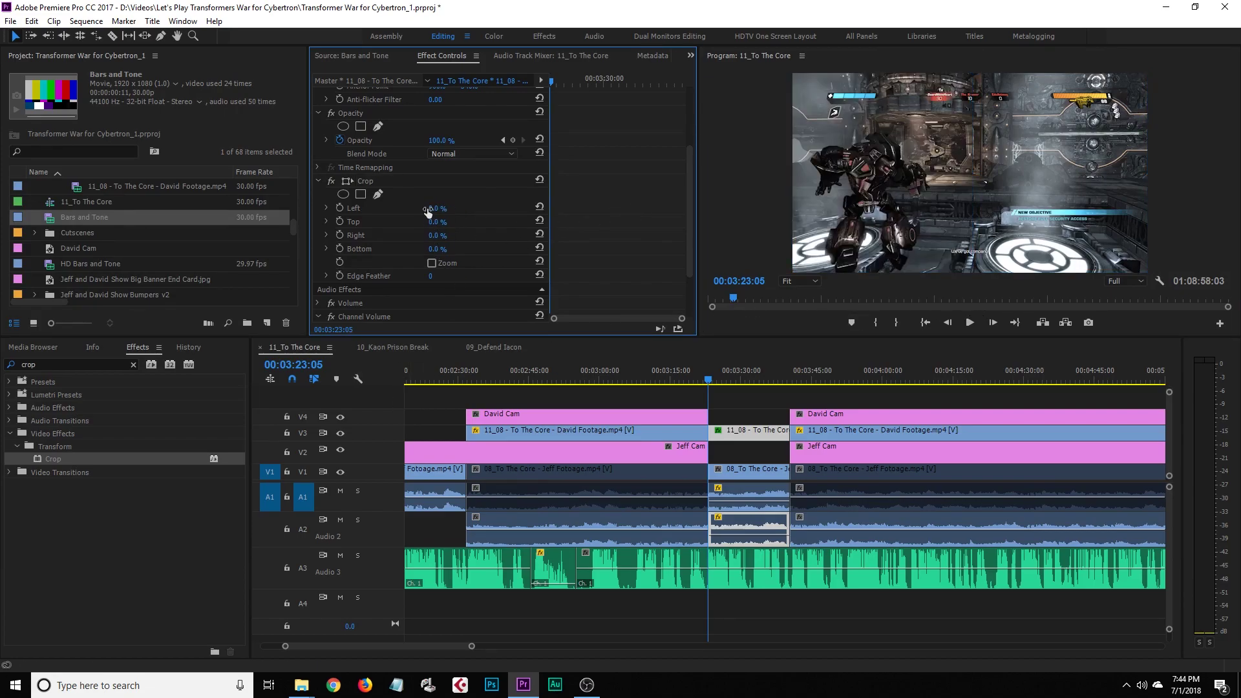
{"action": "left_click", "coordinate": [431, 213]}
{"action": "left_click", "coordinate": [430, 213]}
{"action": "type", "text": "50"}
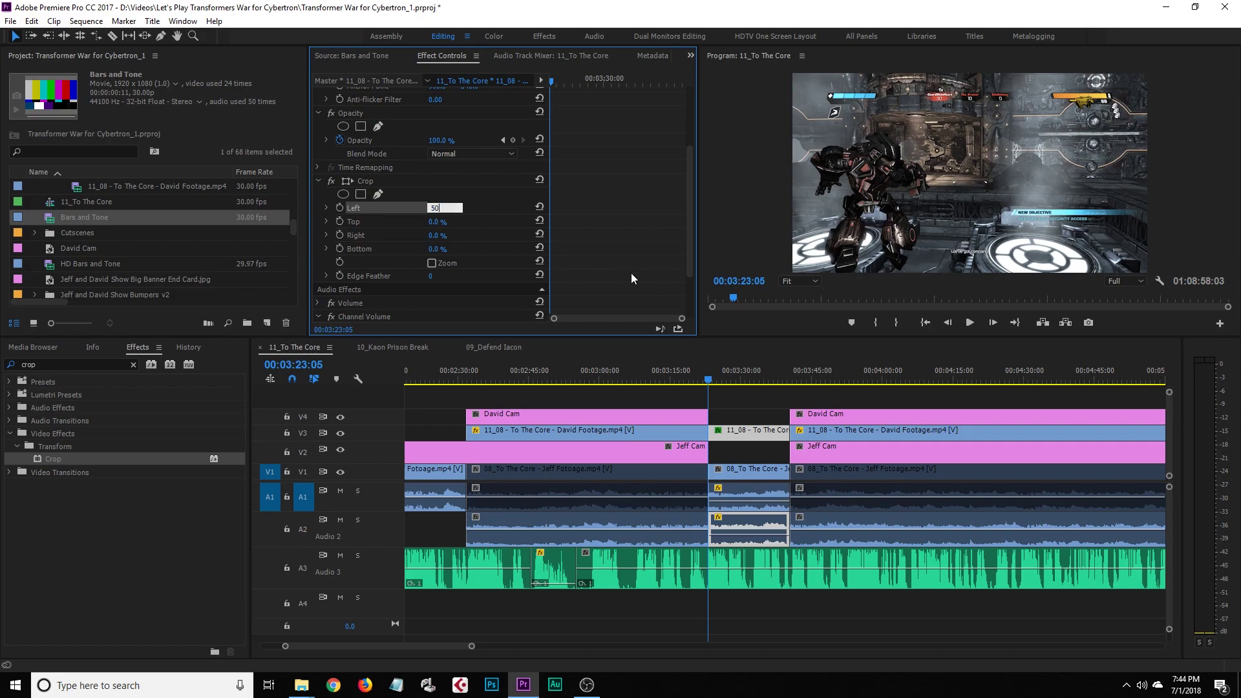
{"action": "key", "text": "Return"}
{"action": "left_click_drag", "start_coordinate": [711, 381], "coordinate": [747, 387]}
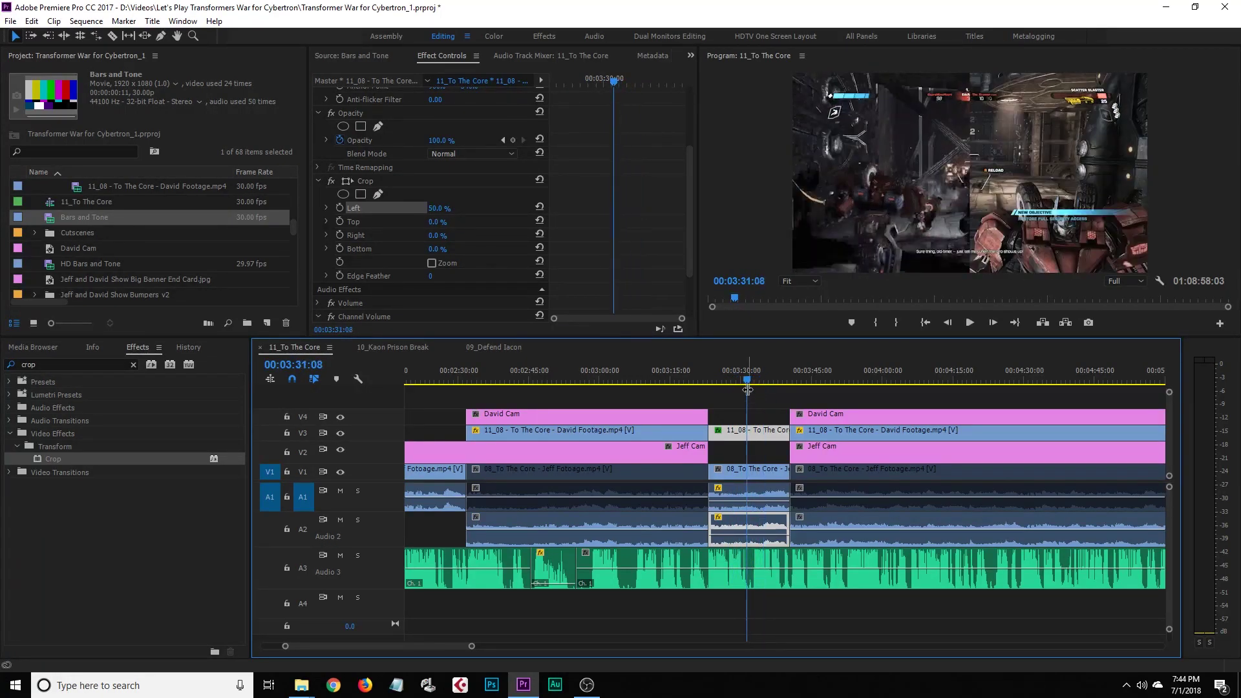
Set the Left and Right crop of the David footage segment to 25% each and check the result at 00:03:26:22
{"action": "left_click", "coordinate": [447, 205]}
{"action": "type", "text": "25"}
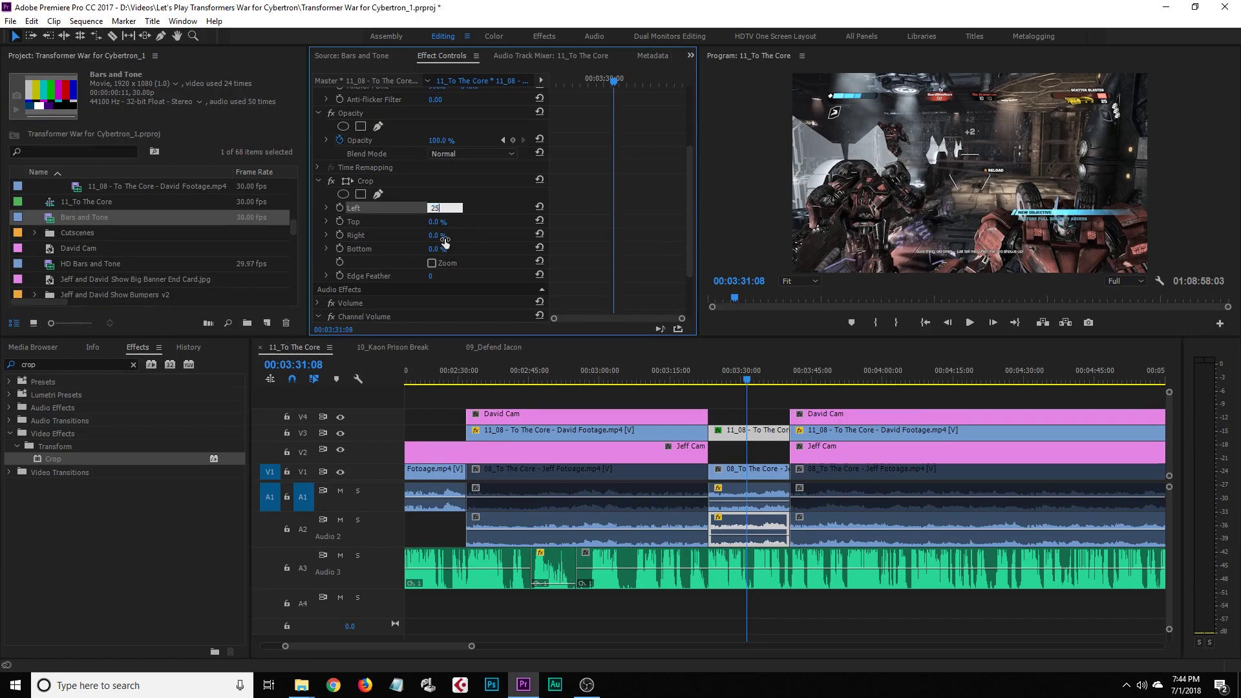
{"action": "left_click", "coordinate": [452, 236]}
{"action": "key", "text": "Return"}
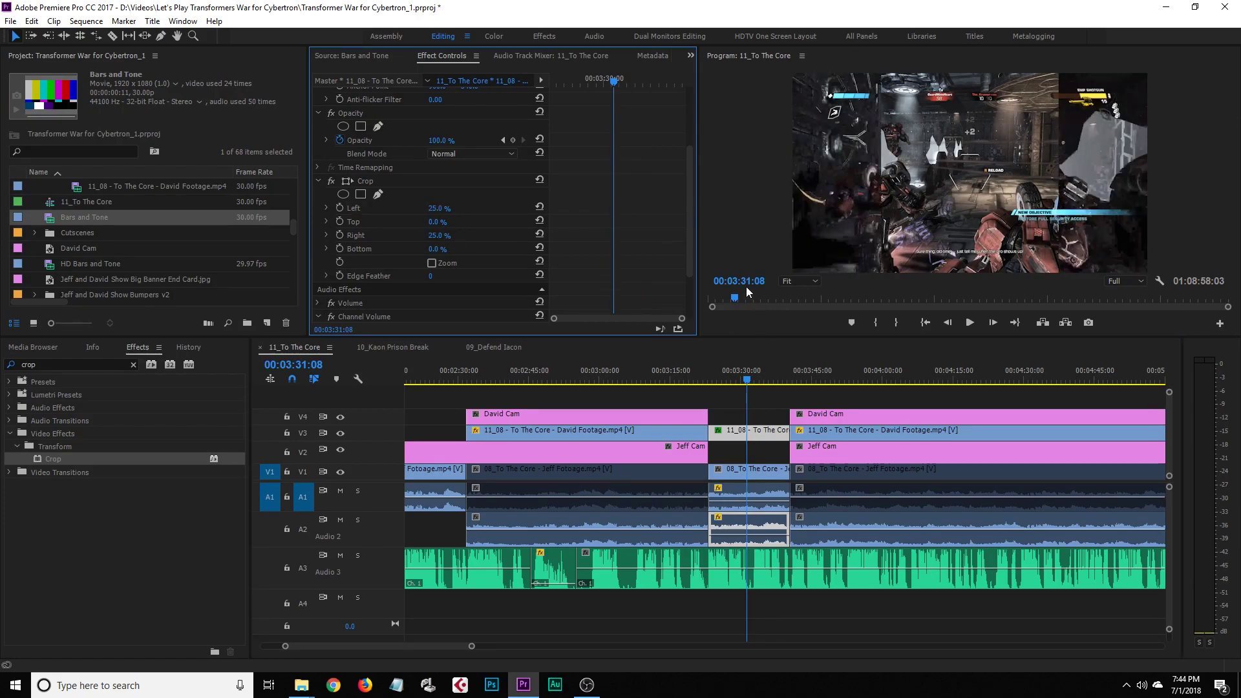
{"action": "left_click", "coordinate": [729, 396]}
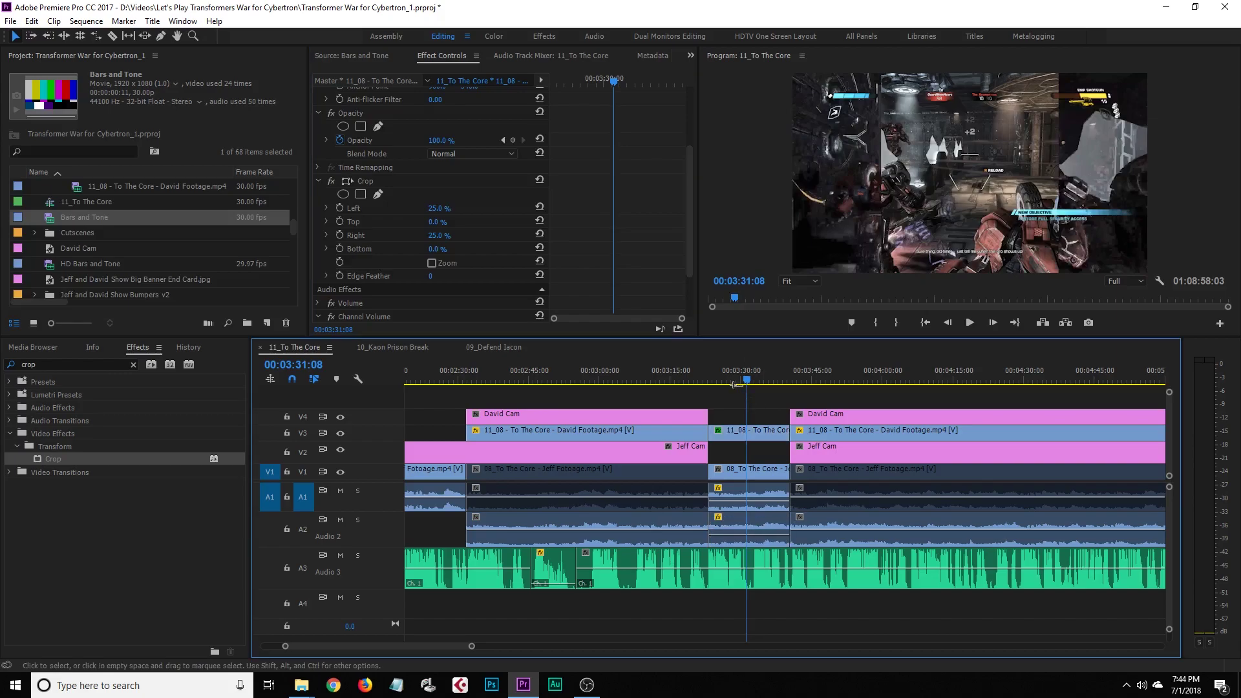
{"action": "left_click_drag", "start_coordinate": [735, 375], "coordinate": [728, 382]}
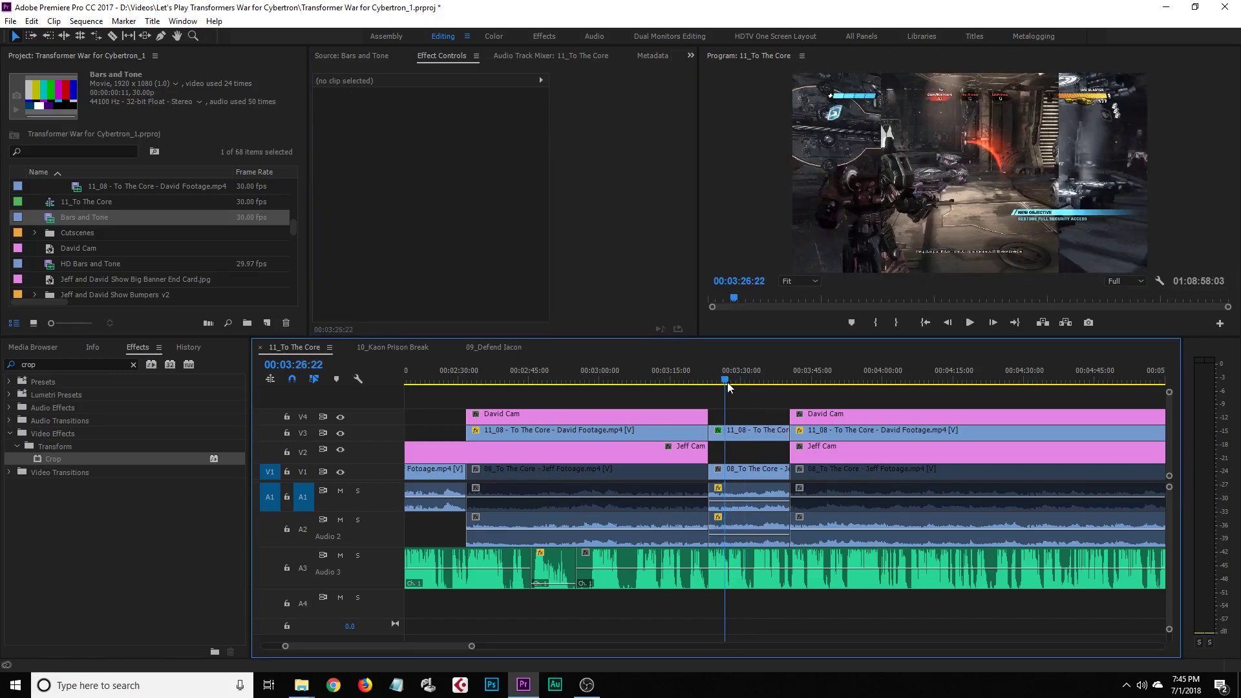
{"action": "left_click", "coordinate": [743, 435]}
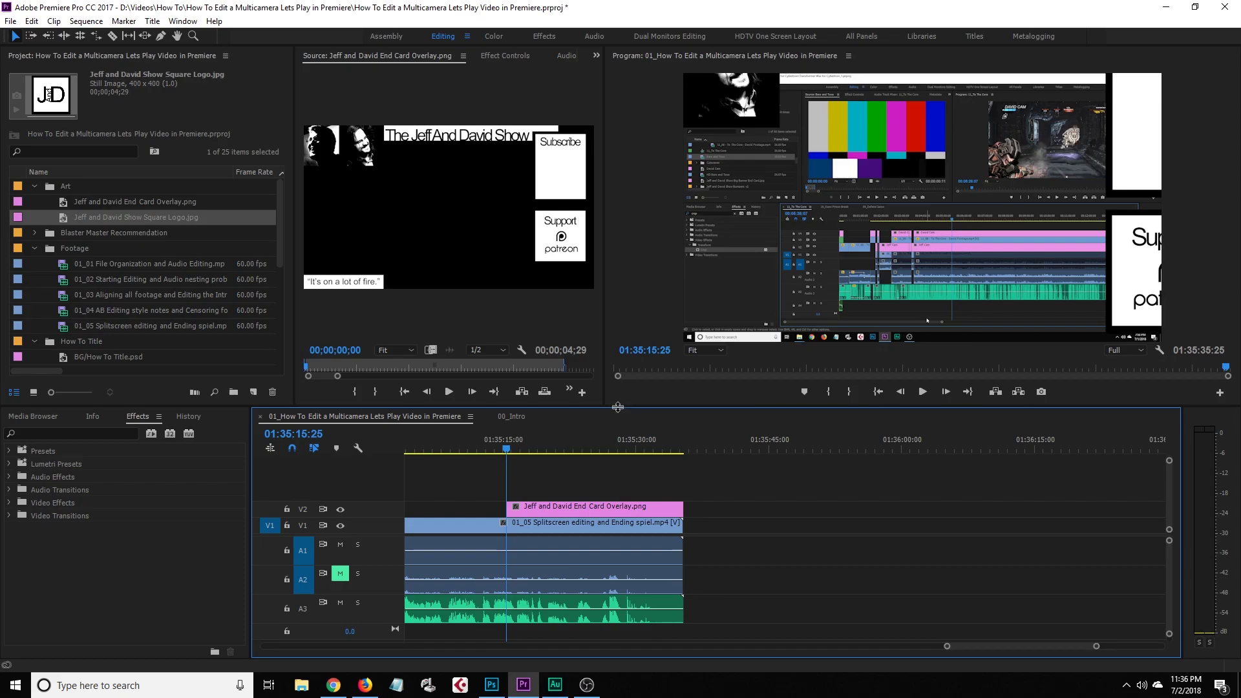
In the How To Edit a Multicamera sequence, add a Scale keyframe of 75 to the V2 end card overlay at 01:35:16:00
{"action": "left_click_drag", "start_coordinate": [618, 408], "coordinate": [620, 461]}
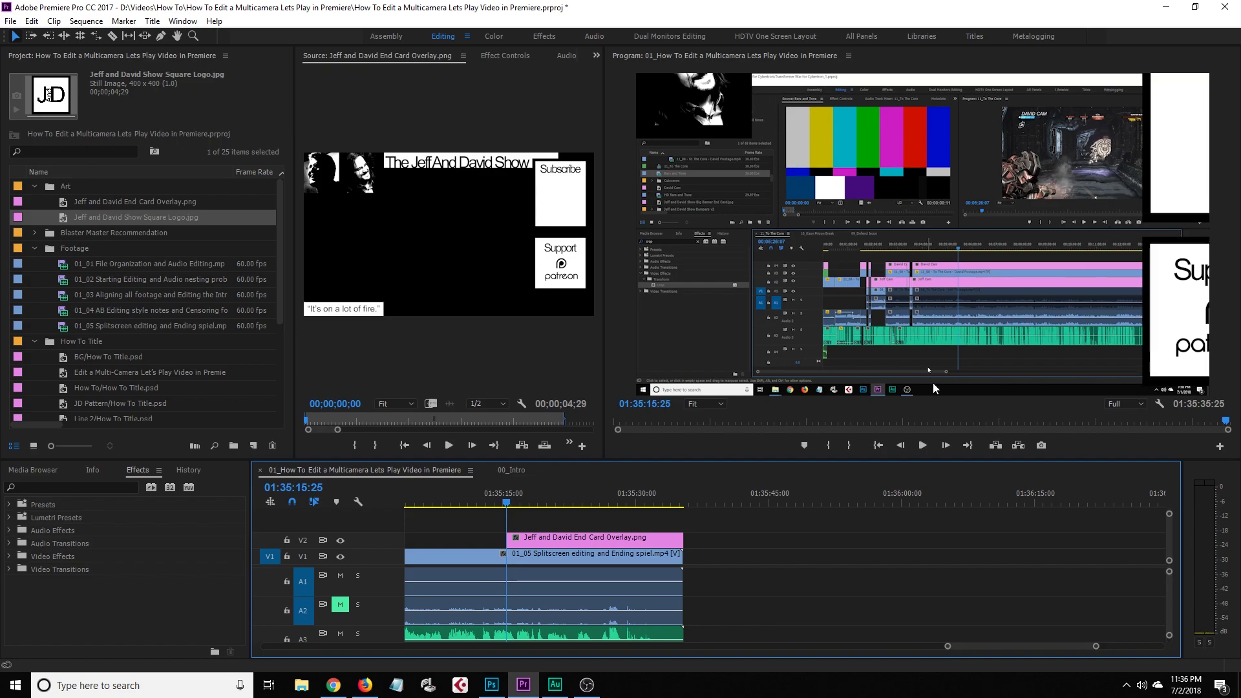
{"action": "left_click", "coordinate": [527, 545]}
{"action": "left_click_drag", "start_coordinate": [1097, 648], "coordinate": [1087, 649]}
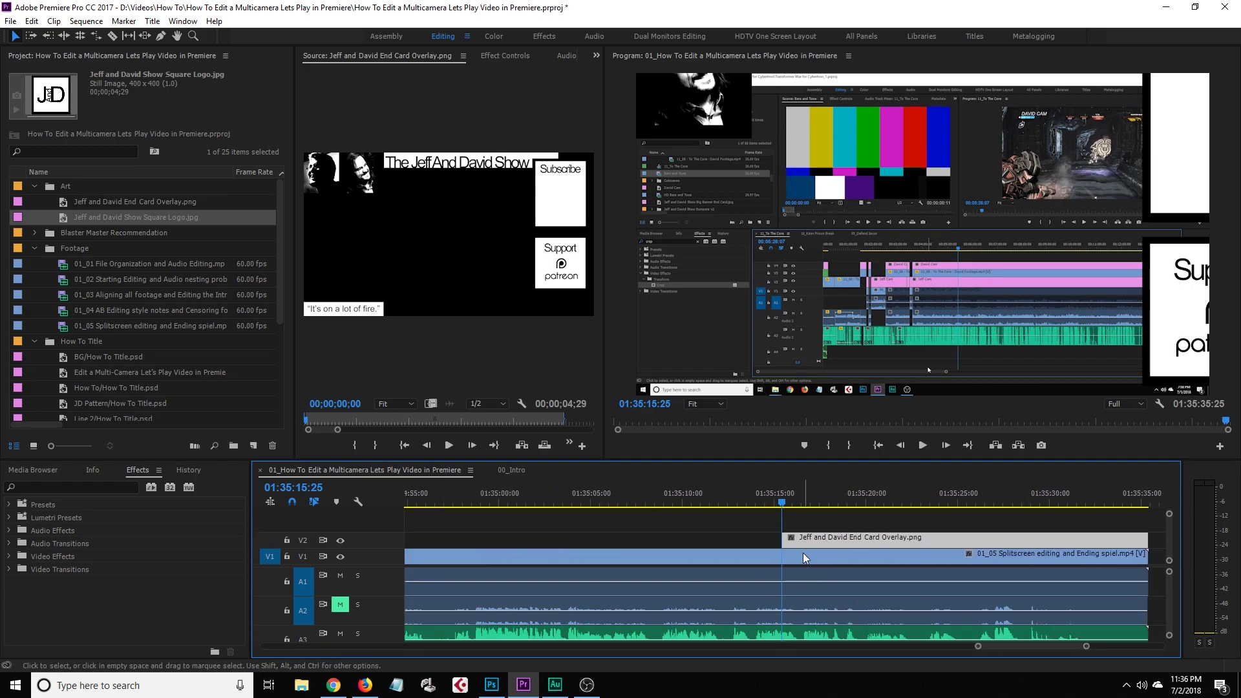
{"action": "left_click", "coordinate": [503, 56]}
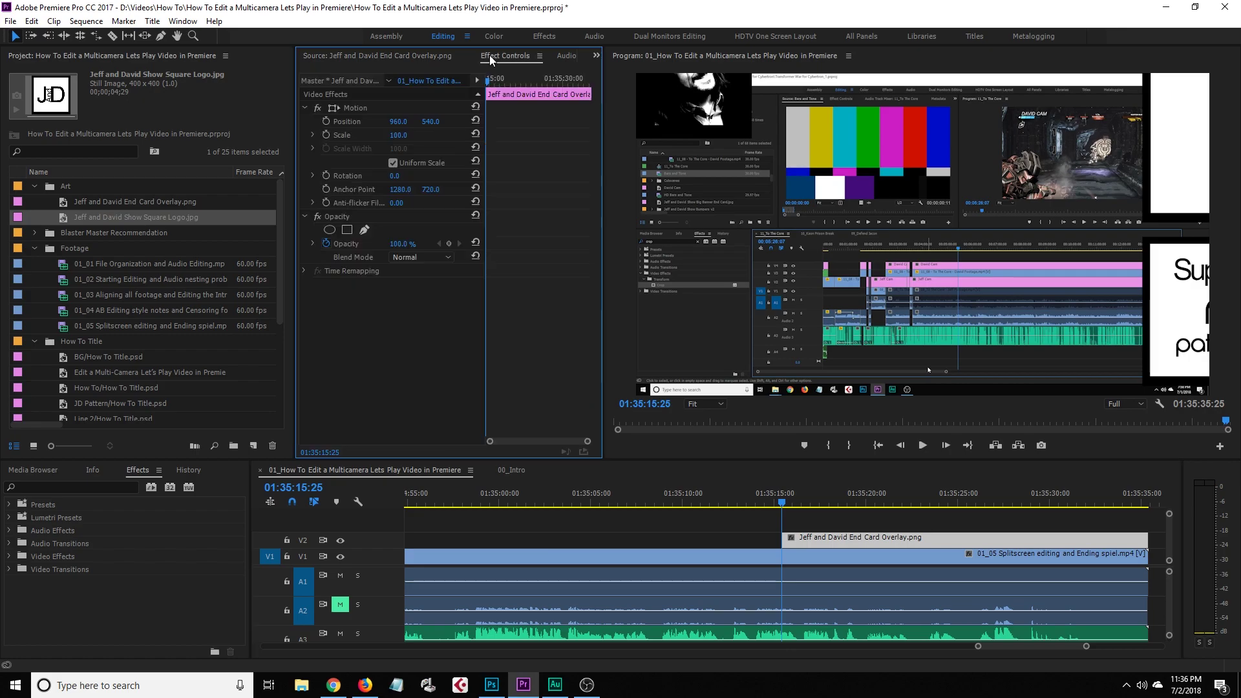
{"action": "left_click_drag", "start_coordinate": [784, 505], "coordinate": [795, 506]}
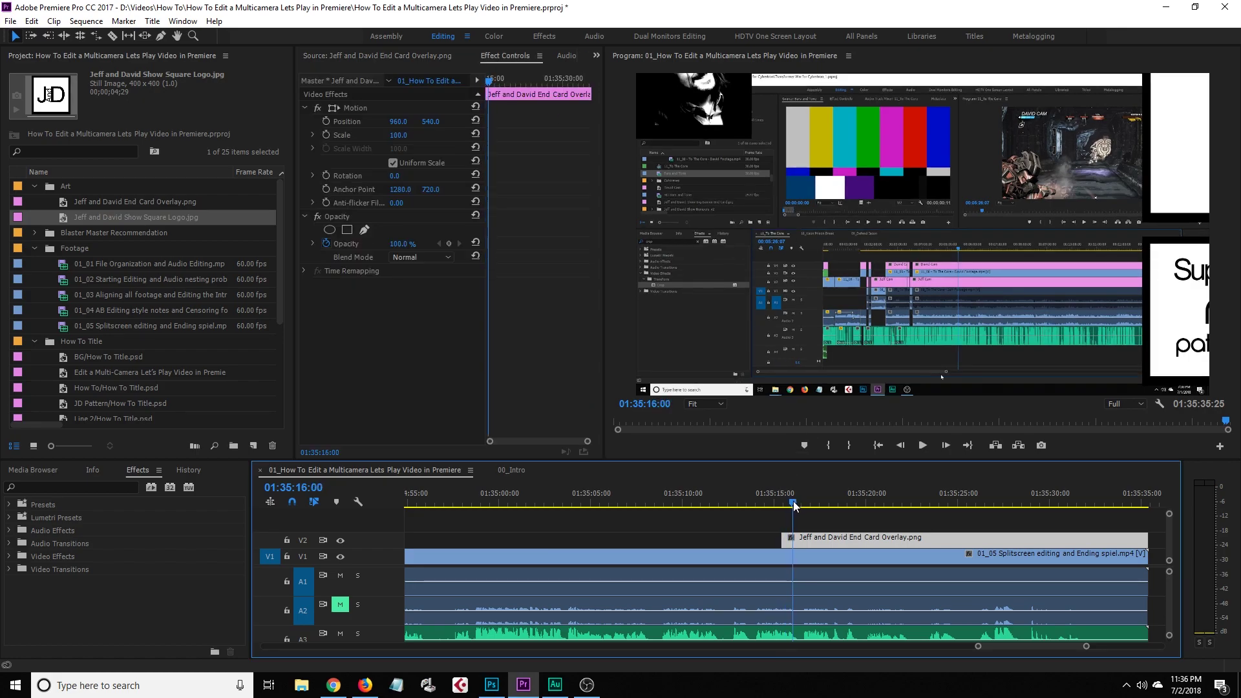
{"action": "left_click", "coordinate": [326, 135]}
{"action": "left_click", "coordinate": [399, 135]}
{"action": "type", "text": "75"}
{"action": "key", "text": "Return"}
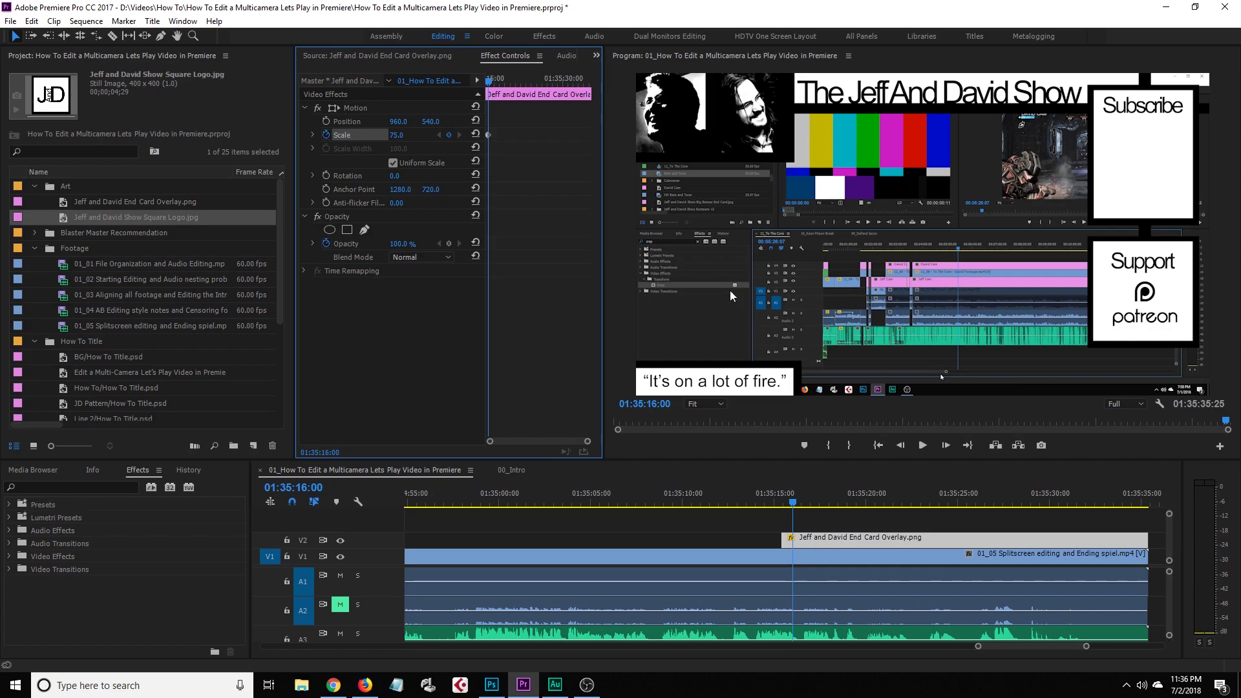
Set the end card overlay's Scale to 100 at its first frame, 01:35:15:25, and play back the animation
{"action": "key", "text": "Left"}
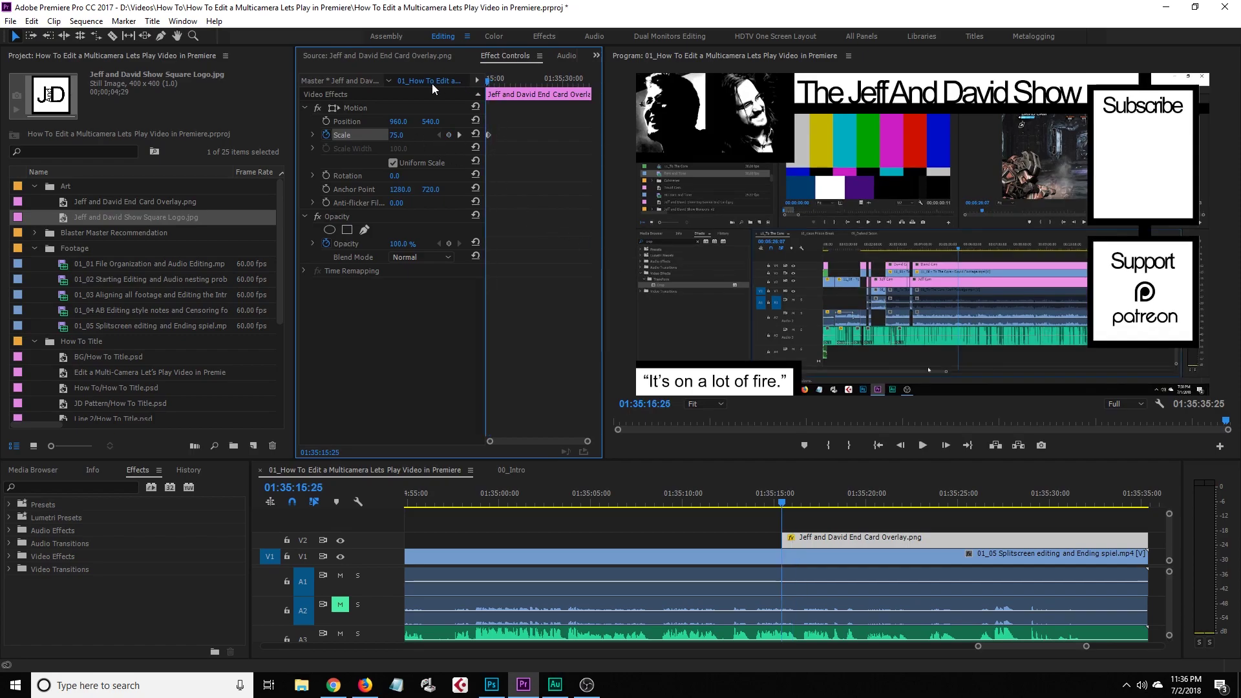
{"action": "left_click", "coordinate": [406, 135]}
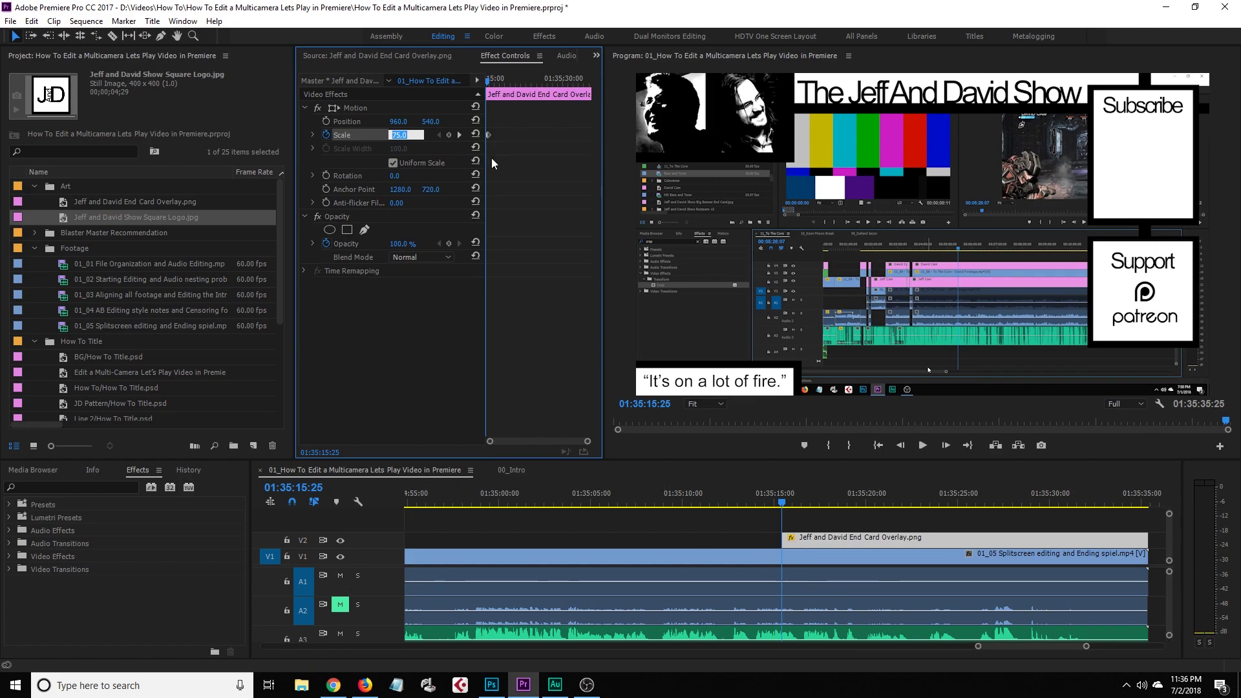
{"action": "key", "text": "Return"}
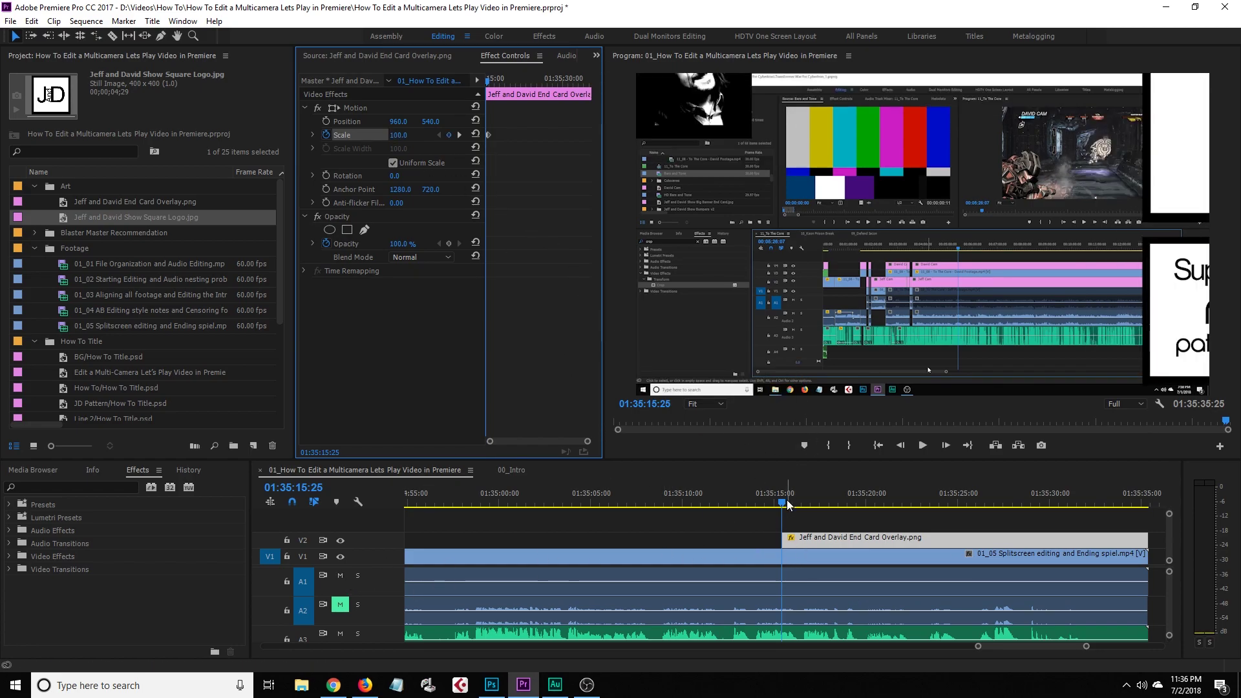
{"action": "left_click", "coordinate": [782, 505]}
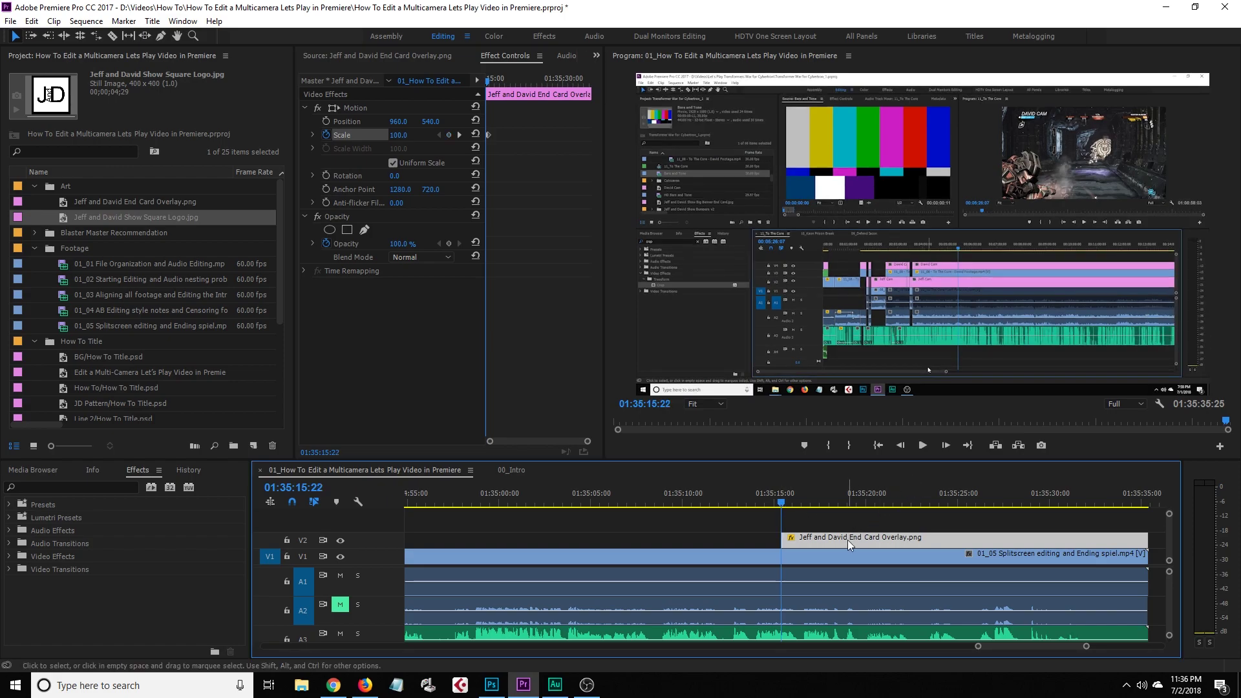
{"action": "key", "text": "space"}
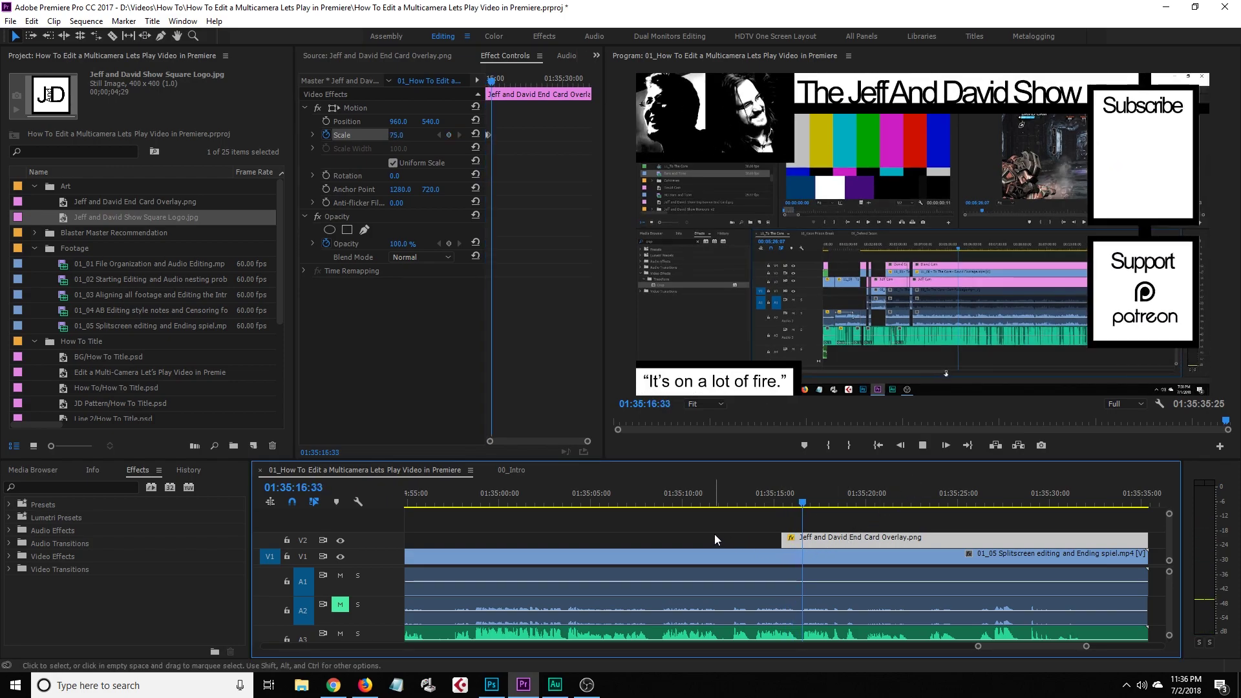
{"action": "key", "text": "space"}
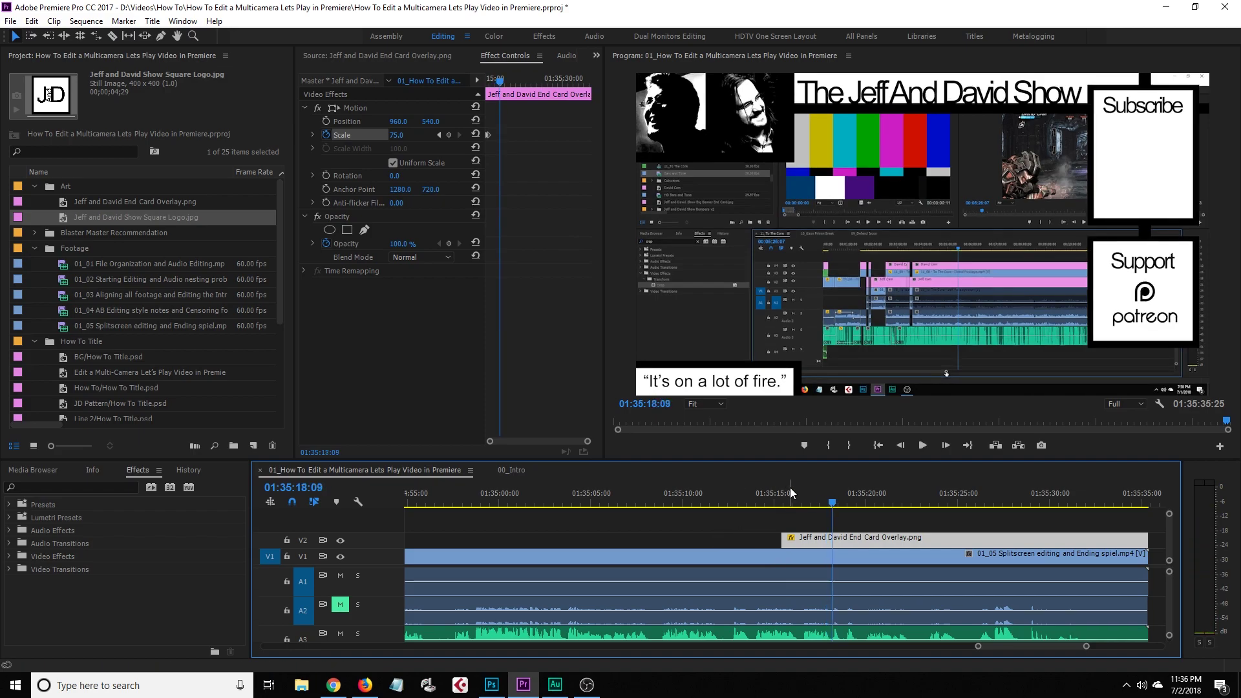
Mute audio track A3 and replay the end card overlay's scale animation
{"action": "left_click", "coordinate": [340, 634]}
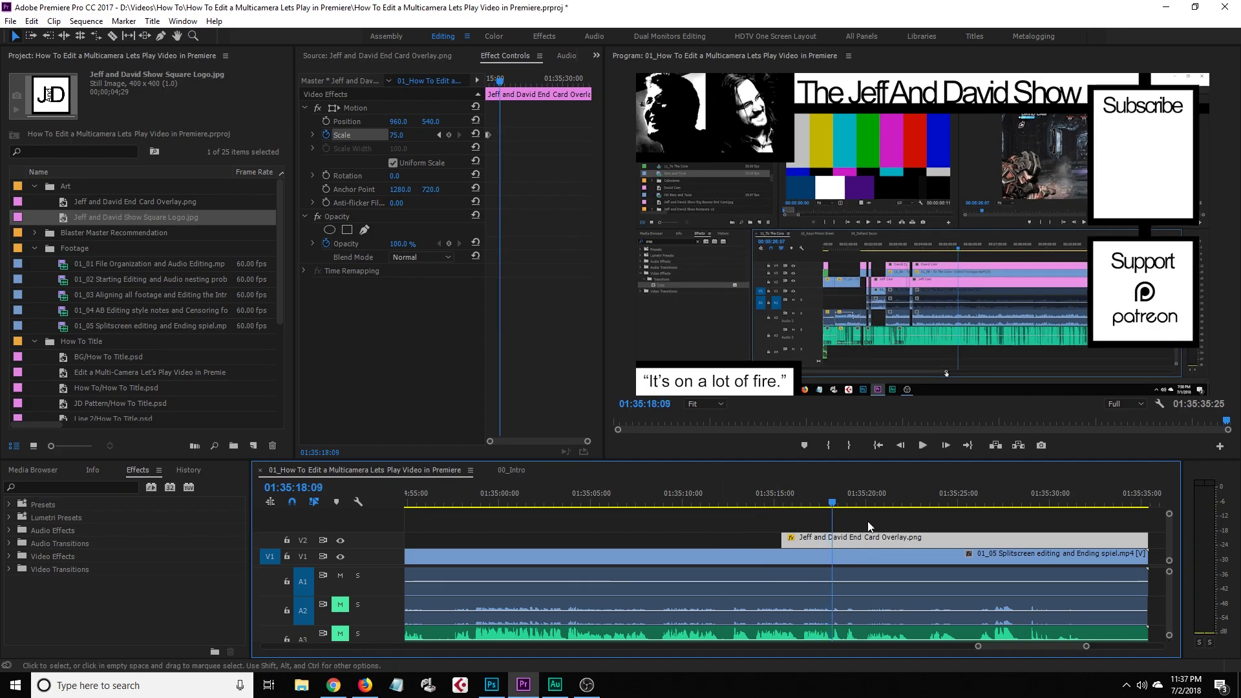
{"action": "left_click", "coordinate": [786, 505]}
{"action": "key", "text": "space"}
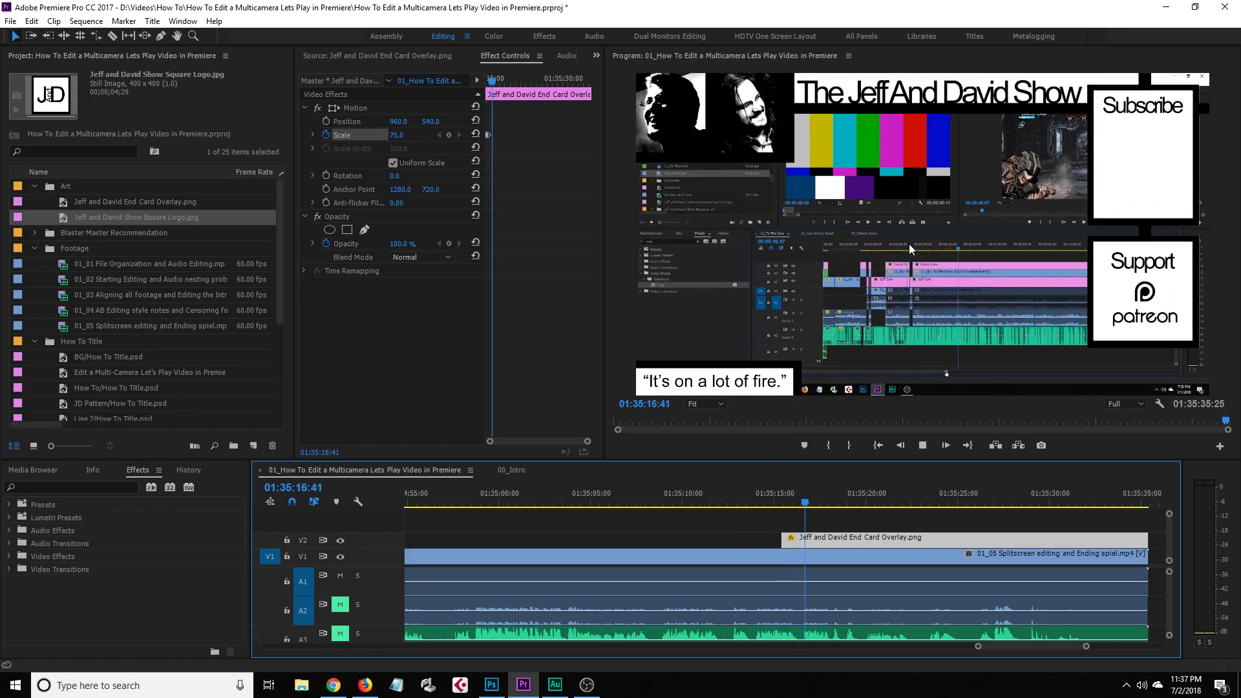
{"action": "key", "text": "space"}
Set the end card overlay's Scale keyframe at 01:35:15:25 to 150 and play back the animation
{"action": "left_click_drag", "start_coordinate": [798, 506], "coordinate": [785, 507]}
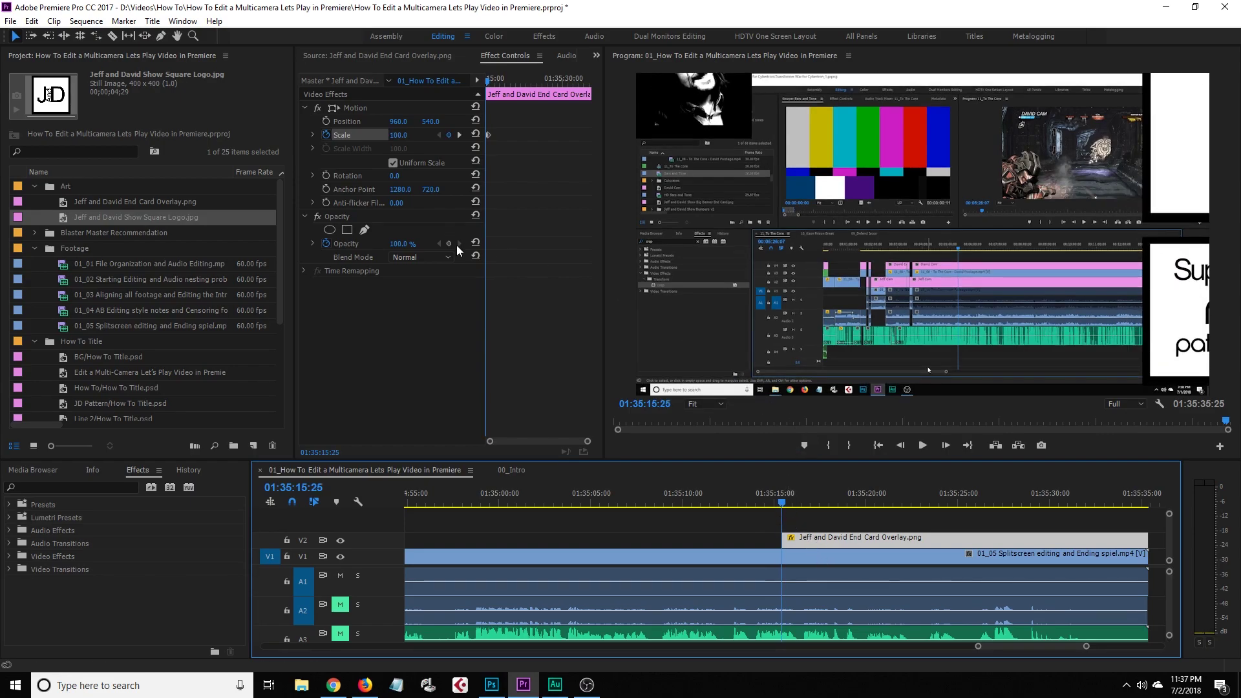
{"action": "left_click", "coordinate": [399, 135]}
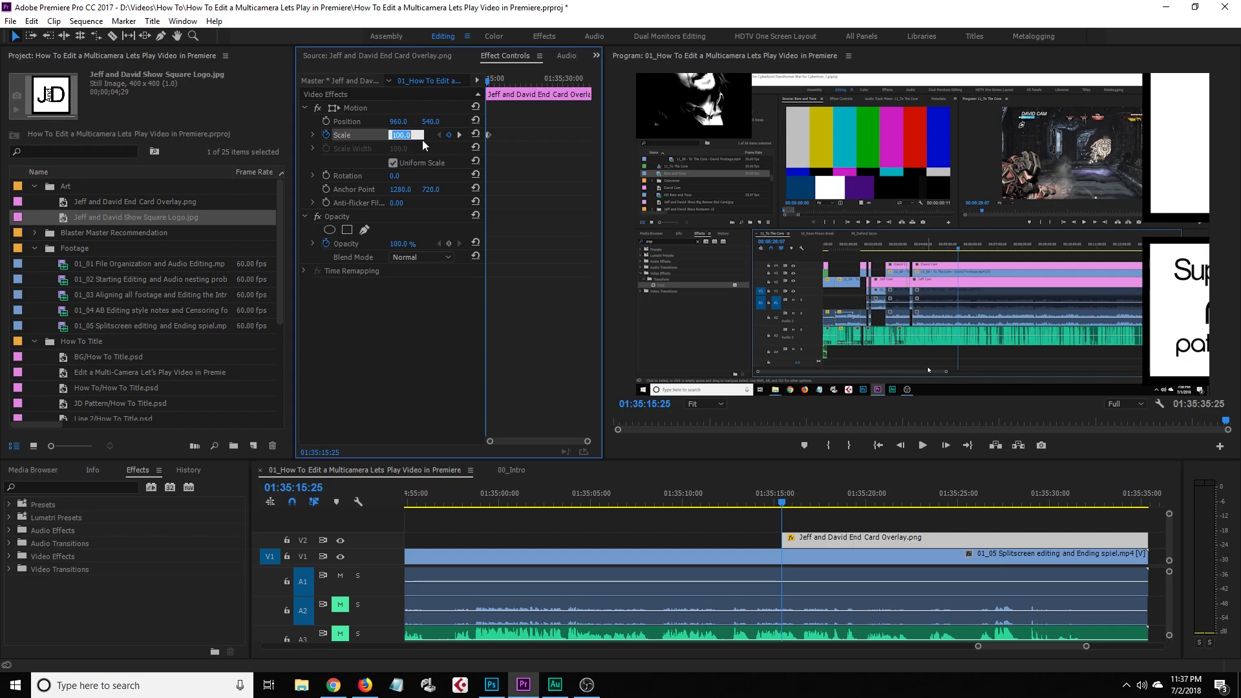
{"action": "type", "text": "15"}
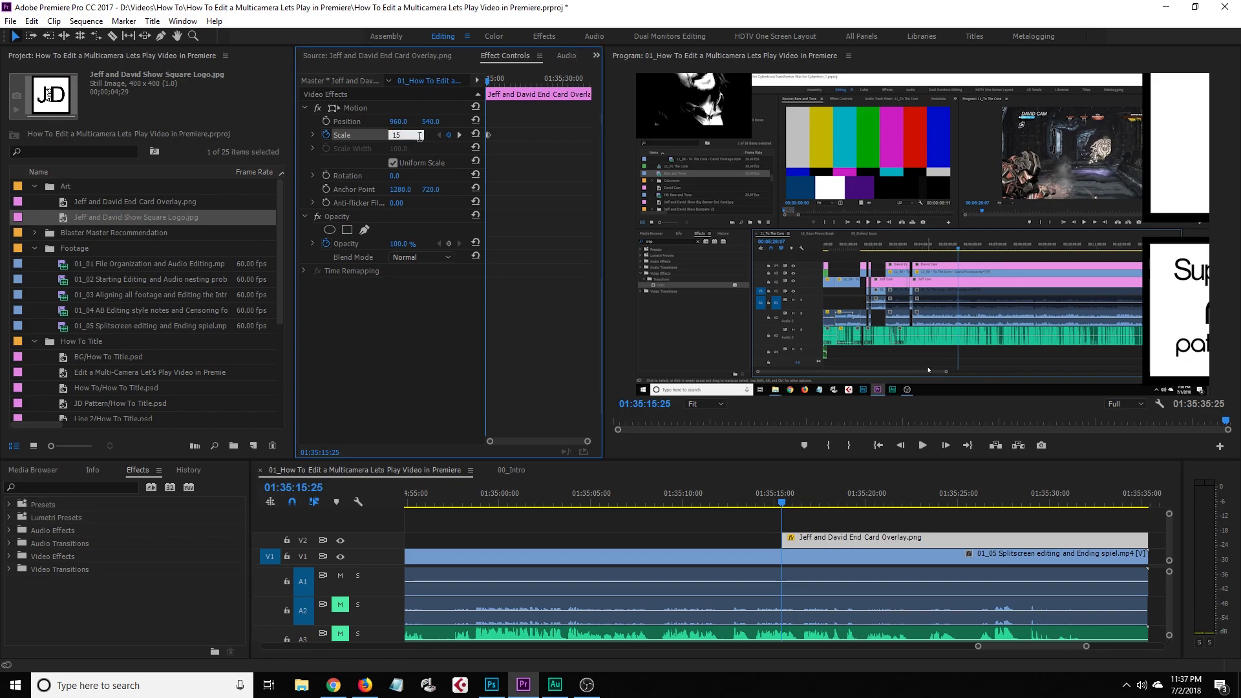
{"action": "type", "text": "0"}
{"action": "key", "text": "Return"}
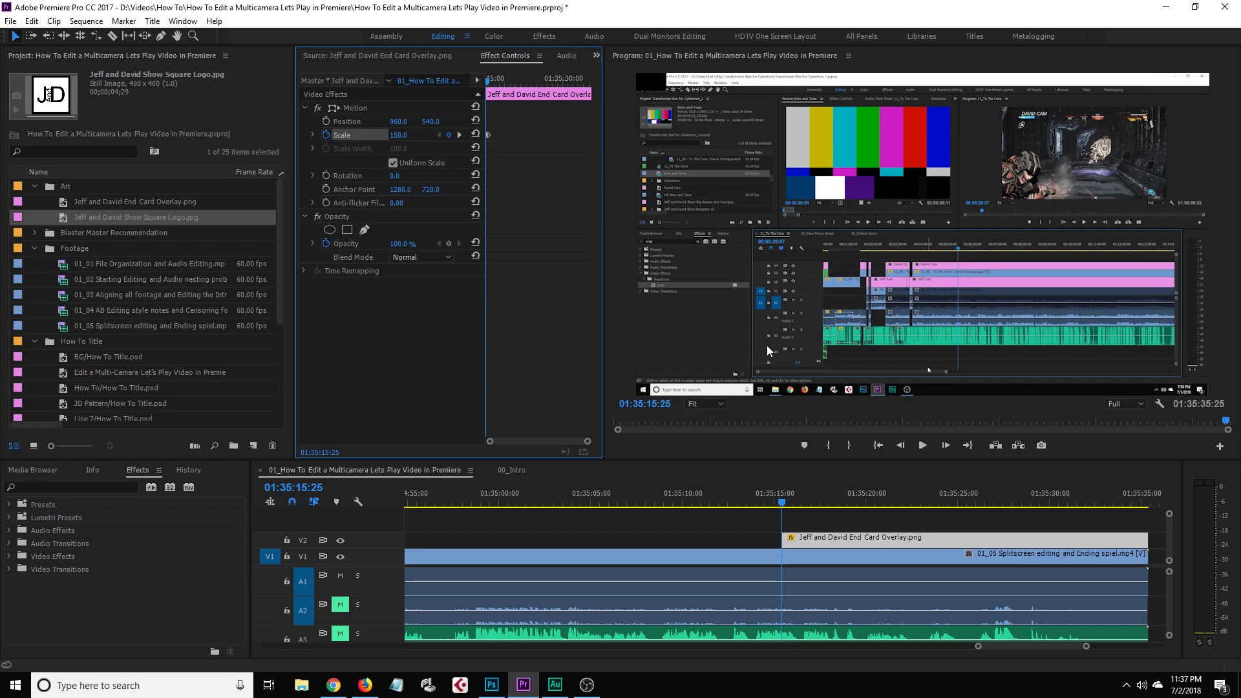
{"action": "key", "text": "space"}
{"action": "mouse_move", "coordinate": [801, 498]}
{"action": "left_mouse_down"}
{"action": "mouse_move", "coordinate": [779, 498]}
{"action": "mouse_move", "coordinate": [796, 498]}
{"action": "left_mouse_up"}
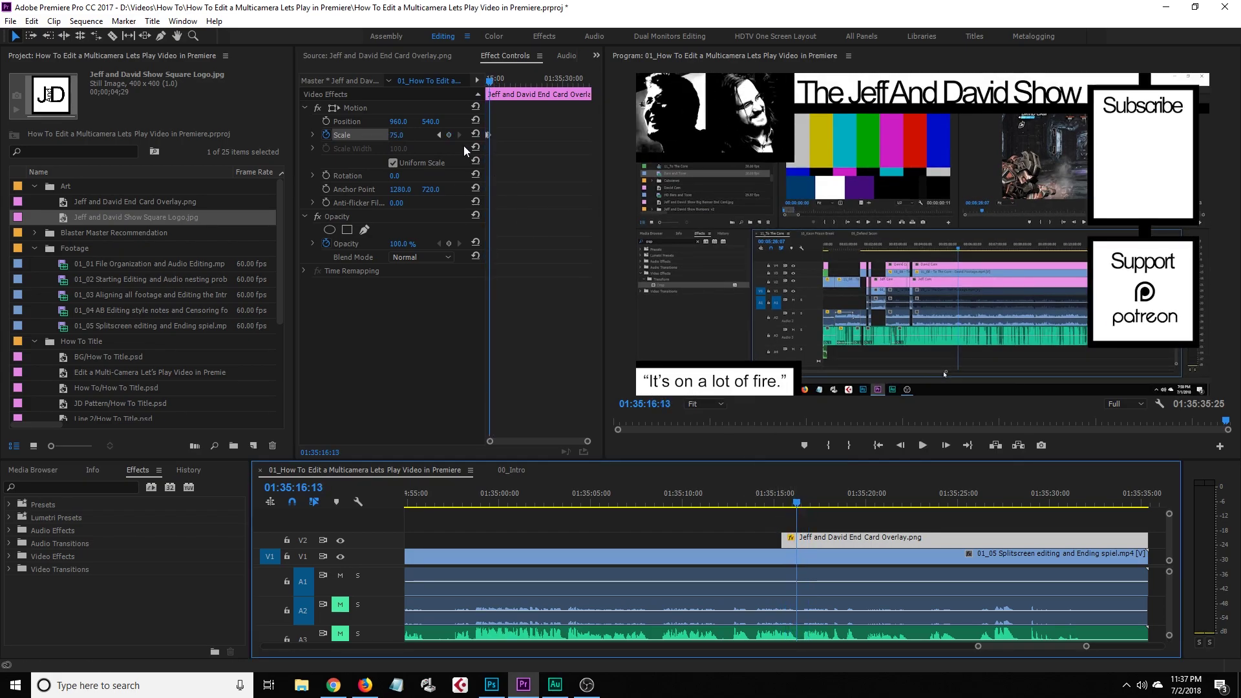
Place Jeff and David Show Square Logo.jpg on V3 from 01:35:16:13, extend it to the overlay's end, and move the playhead to 01:35:16:06
{"action": "left_click", "coordinate": [67, 204]}
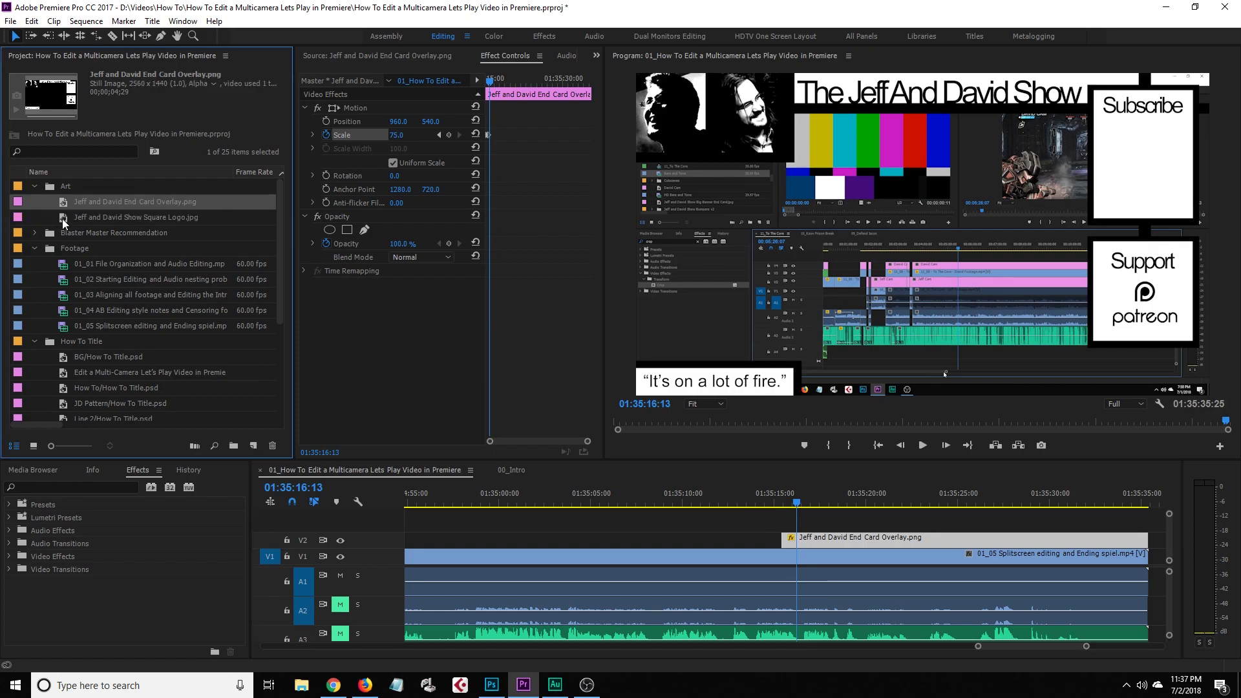
{"action": "double_click", "coordinate": [64, 221]}
{"action": "left_click_drag", "start_coordinate": [67, 220], "coordinate": [1011, 540]}
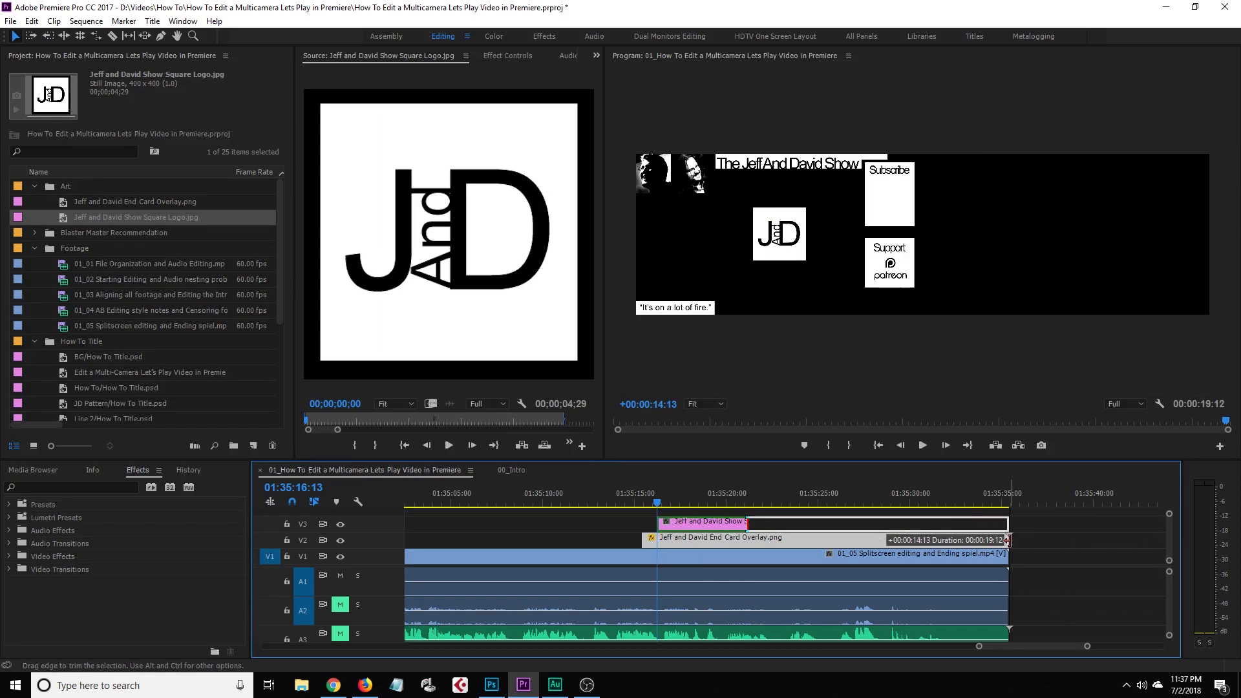
{"action": "left_click", "coordinate": [640, 506]}
{"action": "left_click_drag", "start_coordinate": [640, 506], "coordinate": [655, 505]}
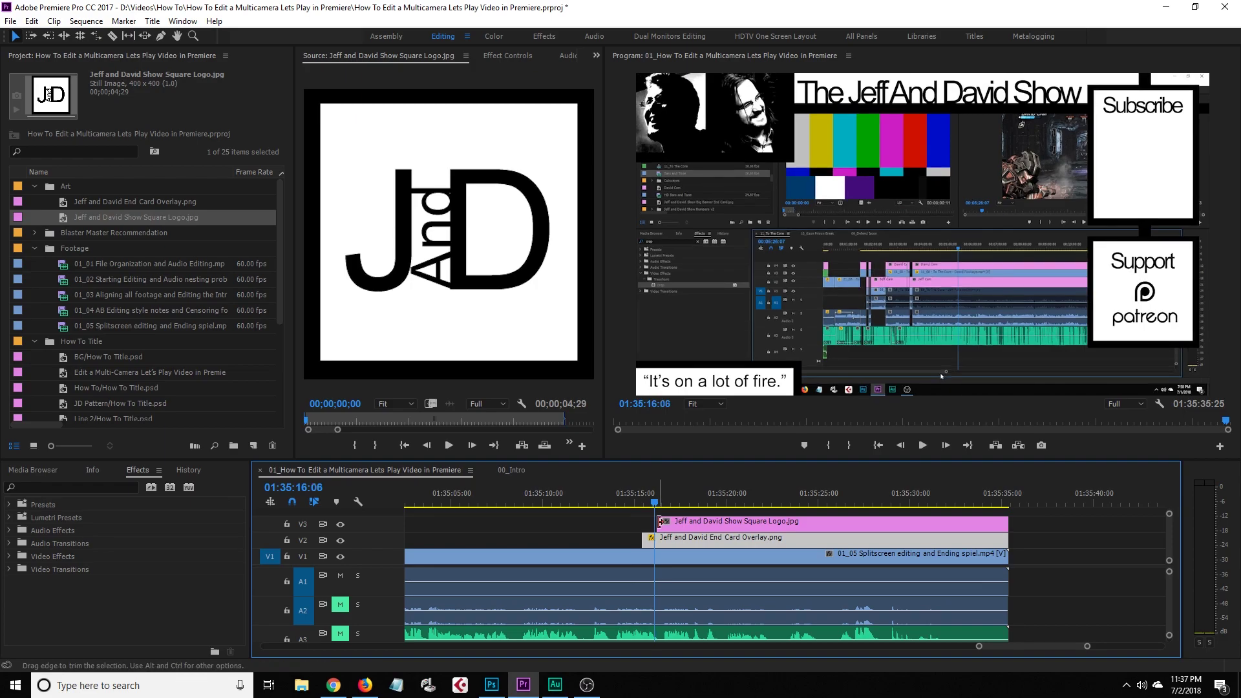
Start the logo clip on V3 at 01:35:16:06, set its Scale to 75 and its Position to 1699, 214 in the Subscribe box
{"action": "left_click_drag", "start_coordinate": [655, 522], "coordinate": [653, 522]}
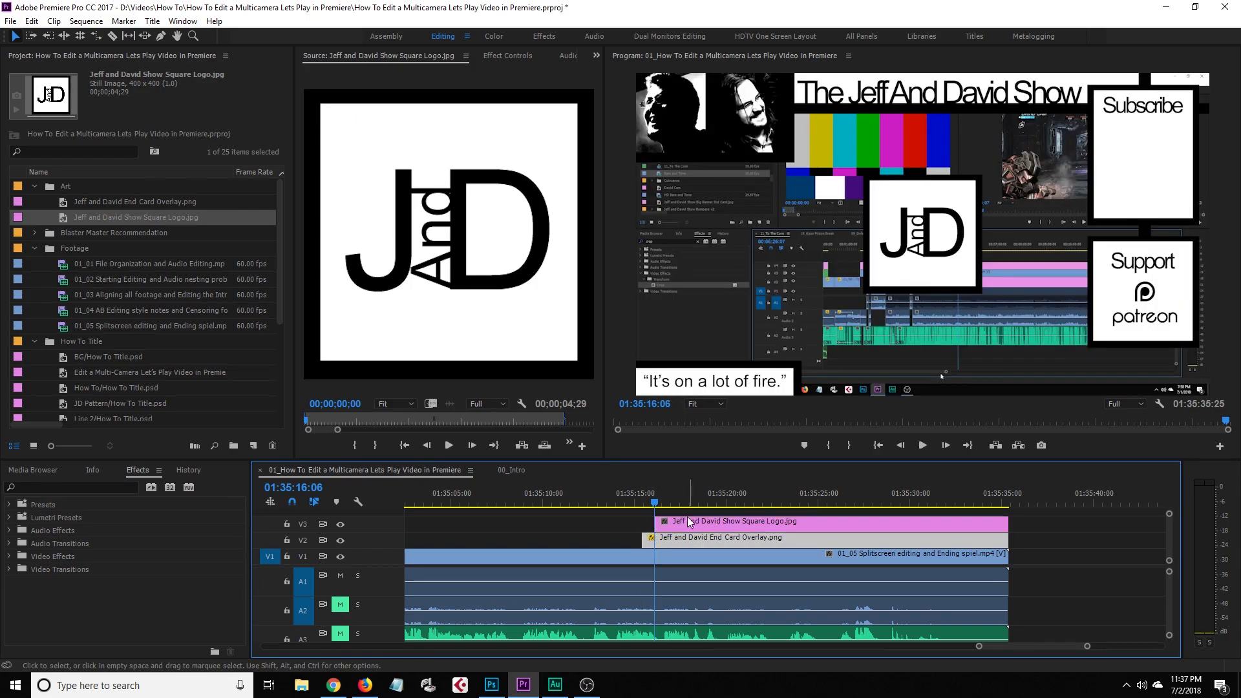
{"action": "left_click", "coordinate": [503, 57]}
{"action": "left_click_drag", "start_coordinate": [400, 121], "coordinate": [860, 122]}
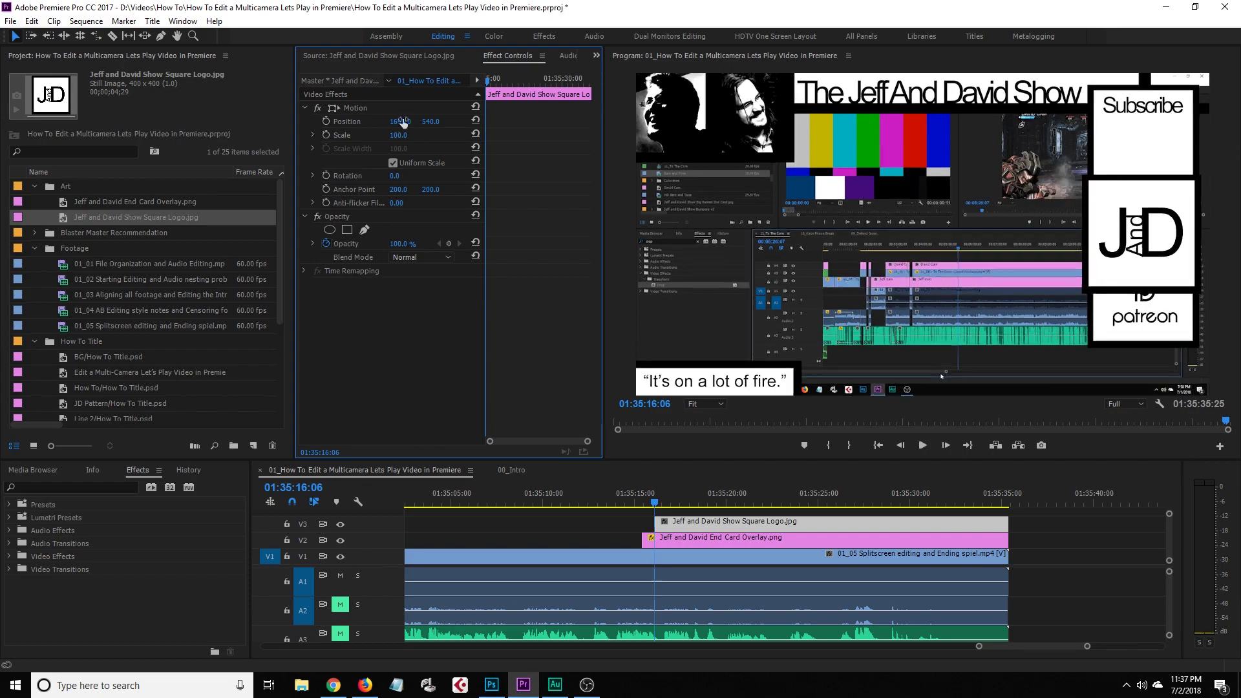
{"action": "left_click_drag", "start_coordinate": [436, 125], "coordinate": [381, 125]}
{"action": "left_click", "coordinate": [407, 134]}
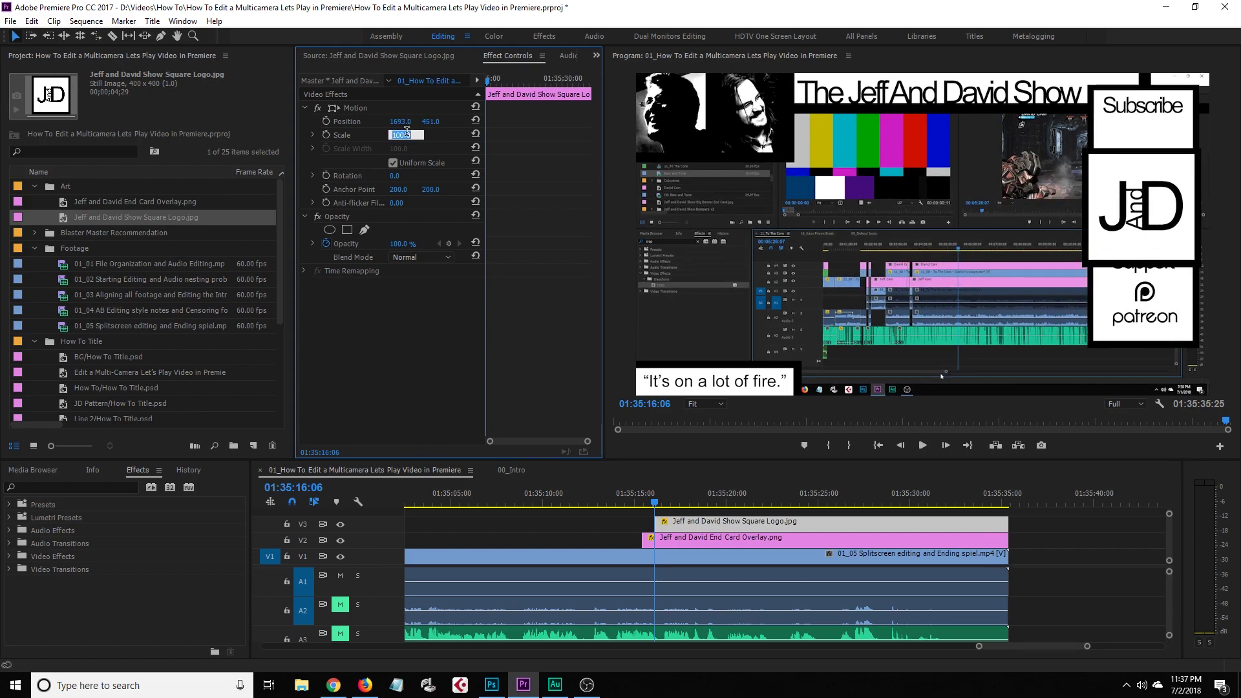
{"action": "type", "text": "75"}
{"action": "key", "text": "Return"}
{"action": "mouse_move", "coordinate": [431, 122]}
{"action": "left_mouse_down"}
{"action": "mouse_move", "coordinate": [401, 122]}
{"action": "mouse_move", "coordinate": [445, 127]}
{"action": "left_mouse_up"}
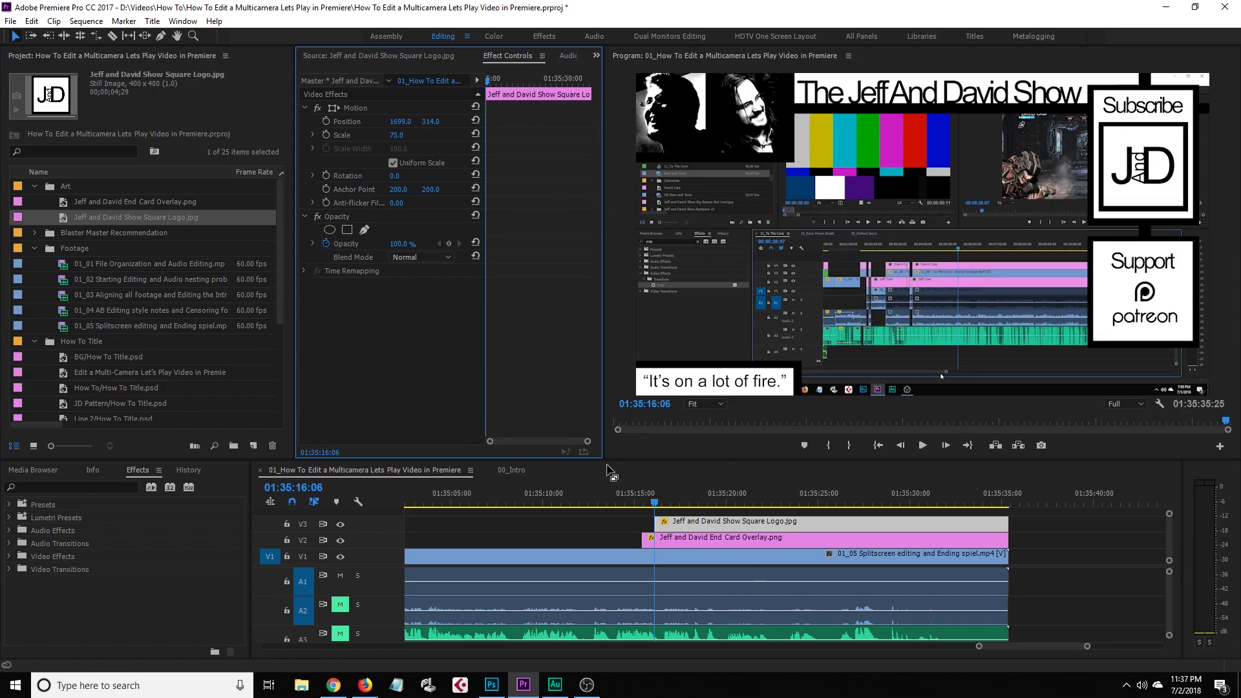
Keyframe the logo's Position at 01:35:17:37, set its horizontal Position to 2093 at 01:35:16:06, and play back the slide-in
{"action": "left_click_drag", "start_coordinate": [587, 441], "coordinate": [541, 441]}
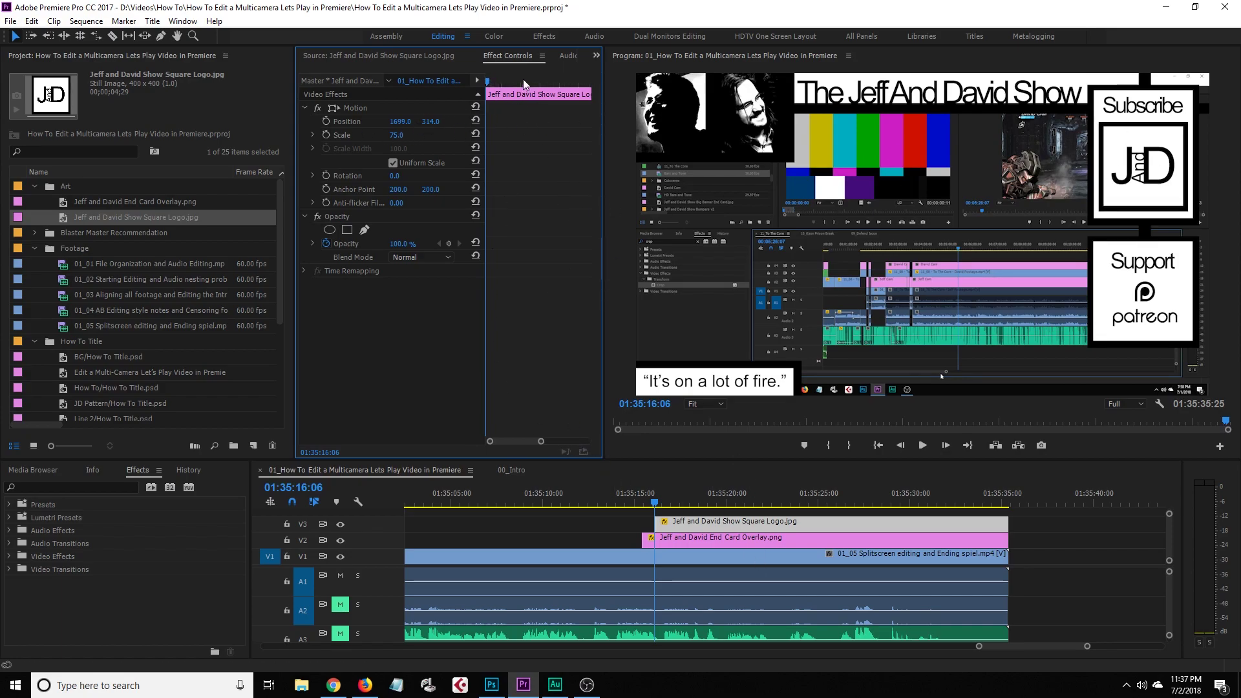
{"action": "left_click_drag", "start_coordinate": [523, 80], "coordinate": [544, 91]}
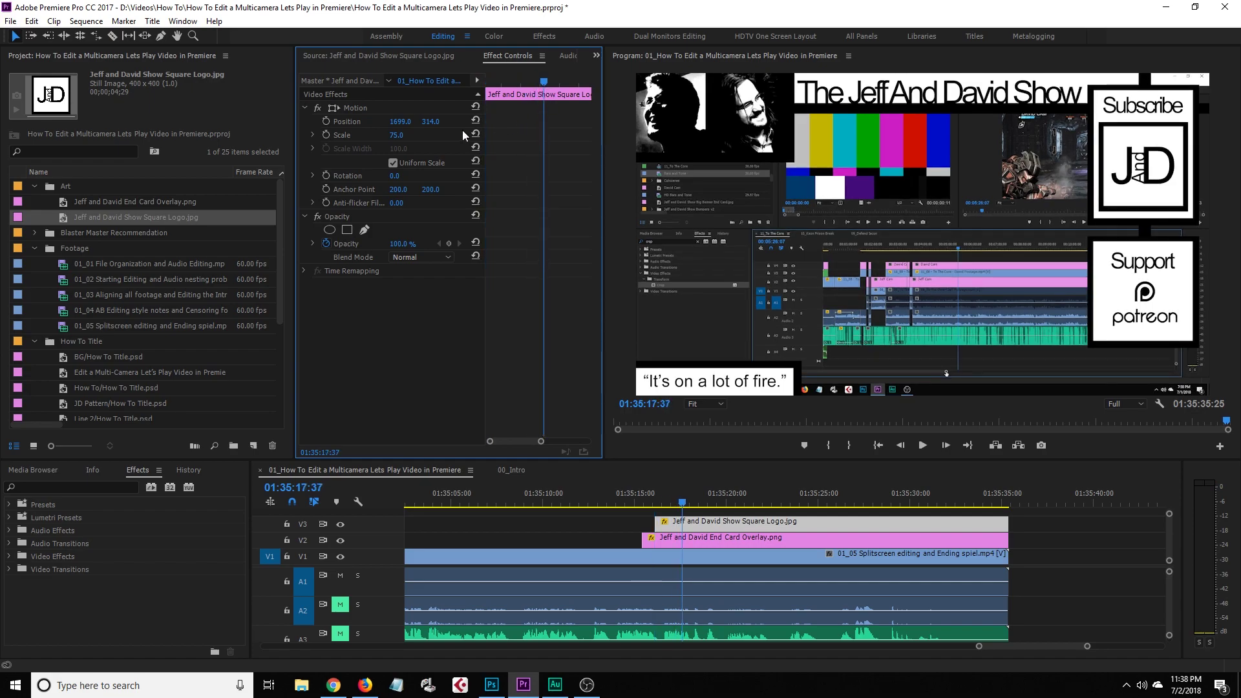
{"action": "left_click", "coordinate": [326, 121]}
{"action": "left_click_drag", "start_coordinate": [545, 84], "coordinate": [720, 180]}
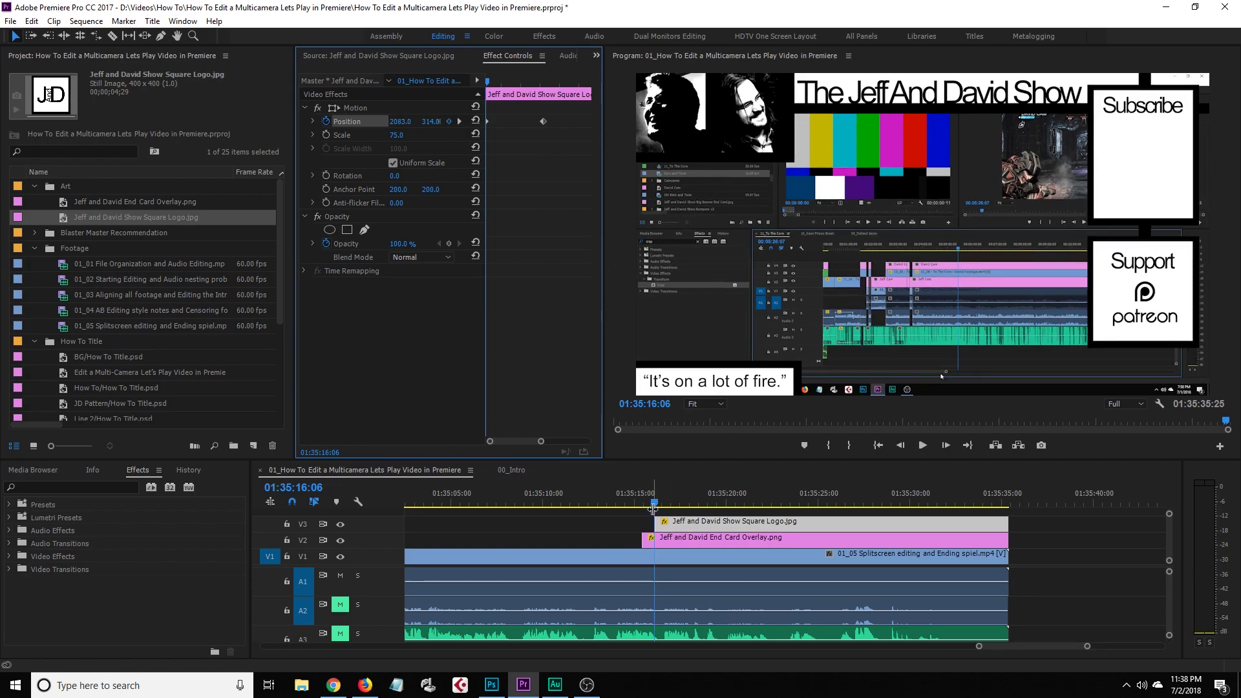
{"action": "left_click", "coordinate": [632, 495]}
{"action": "key", "text": "space"}
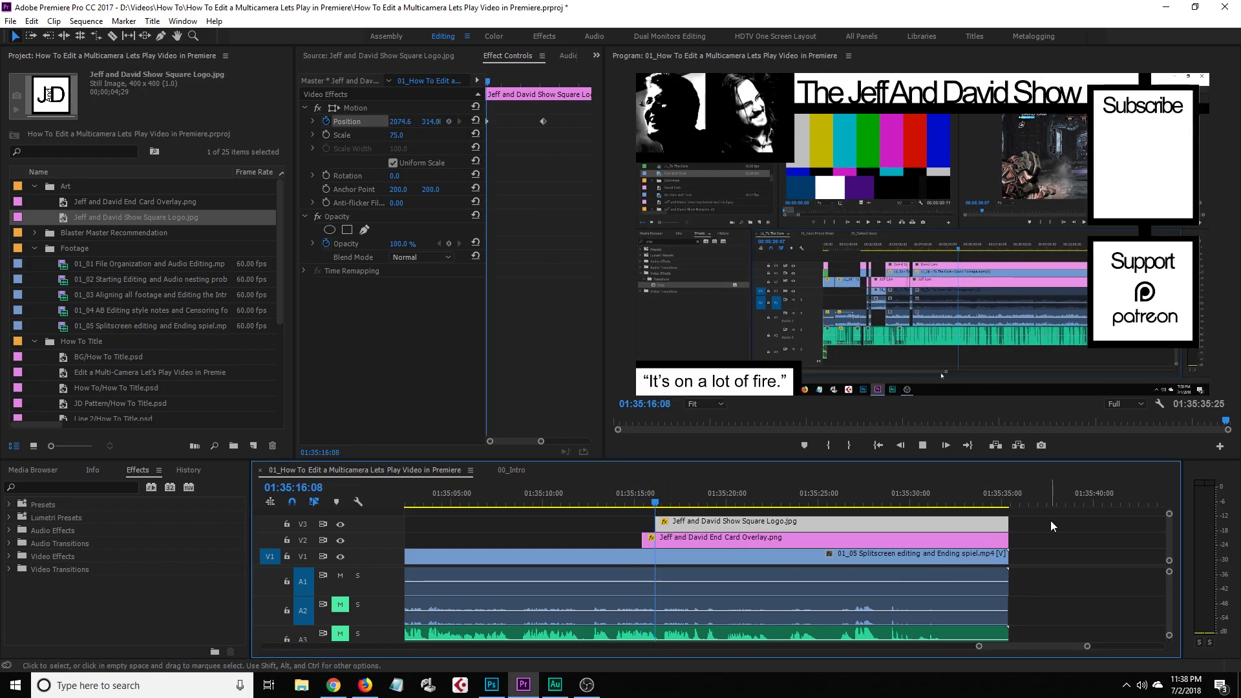
Try the logo's ending Position keyframe at 01:35:16:19, move it to 01:35:16:38, and play back the slide-in
{"action": "left_click", "coordinate": [658, 499]}
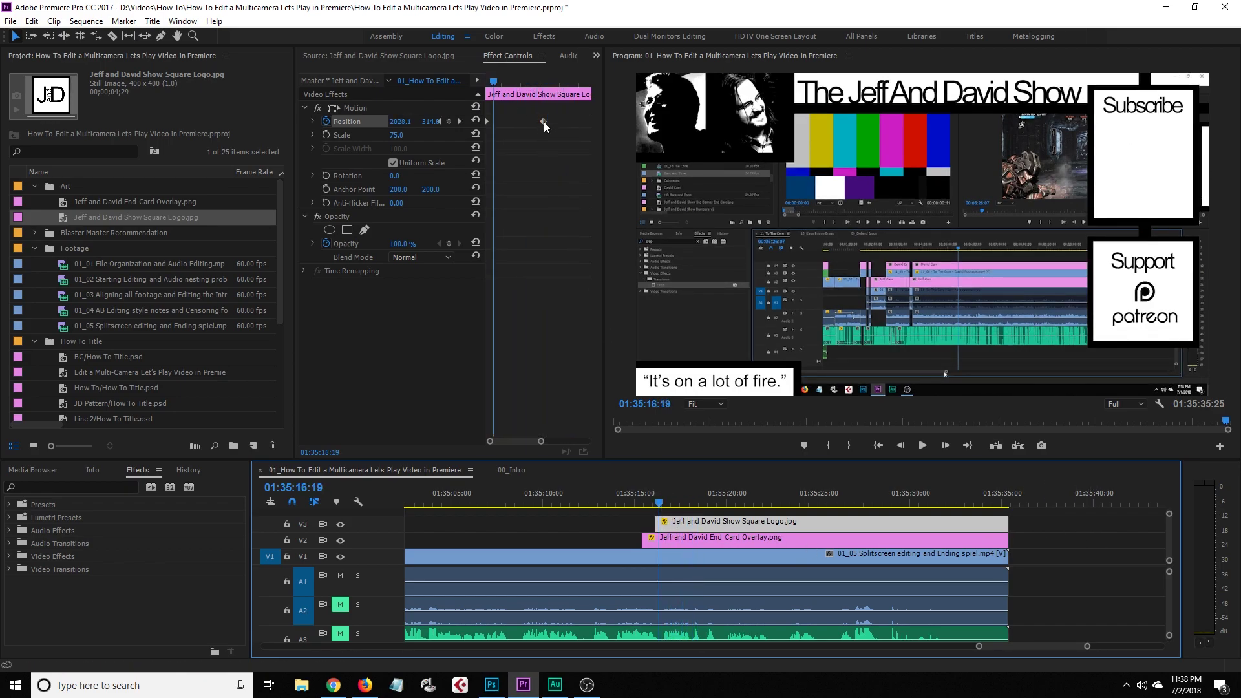
{"action": "left_click_drag", "start_coordinate": [545, 121], "coordinate": [492, 134]}
{"action": "left_click", "coordinate": [498, 81]}
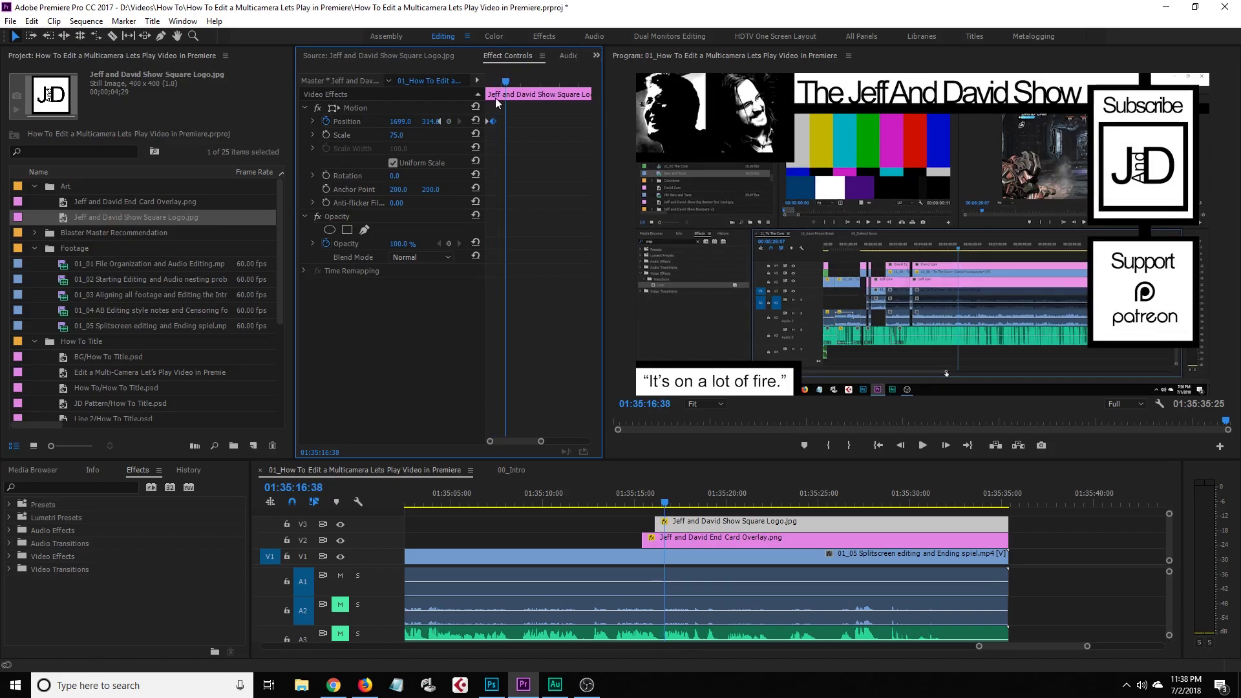
{"action": "left_click_drag", "start_coordinate": [492, 120], "coordinate": [505, 123]}
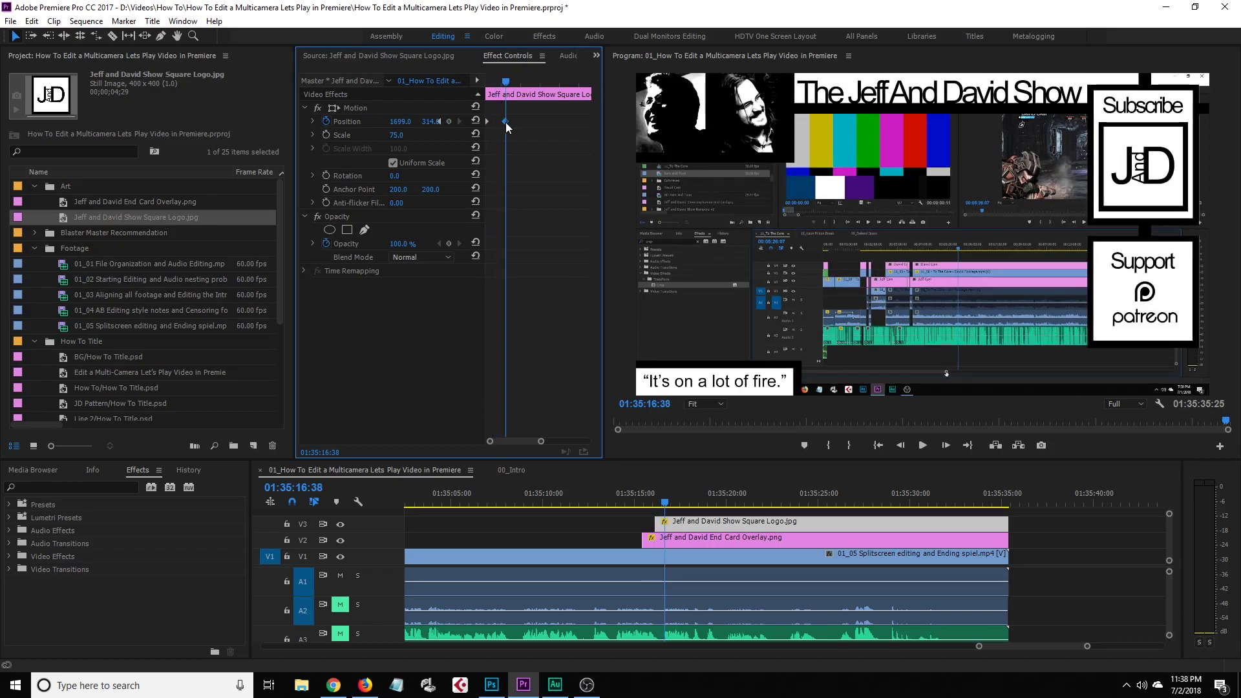
{"action": "left_click", "coordinate": [654, 503]}
{"action": "key", "text": "space"}
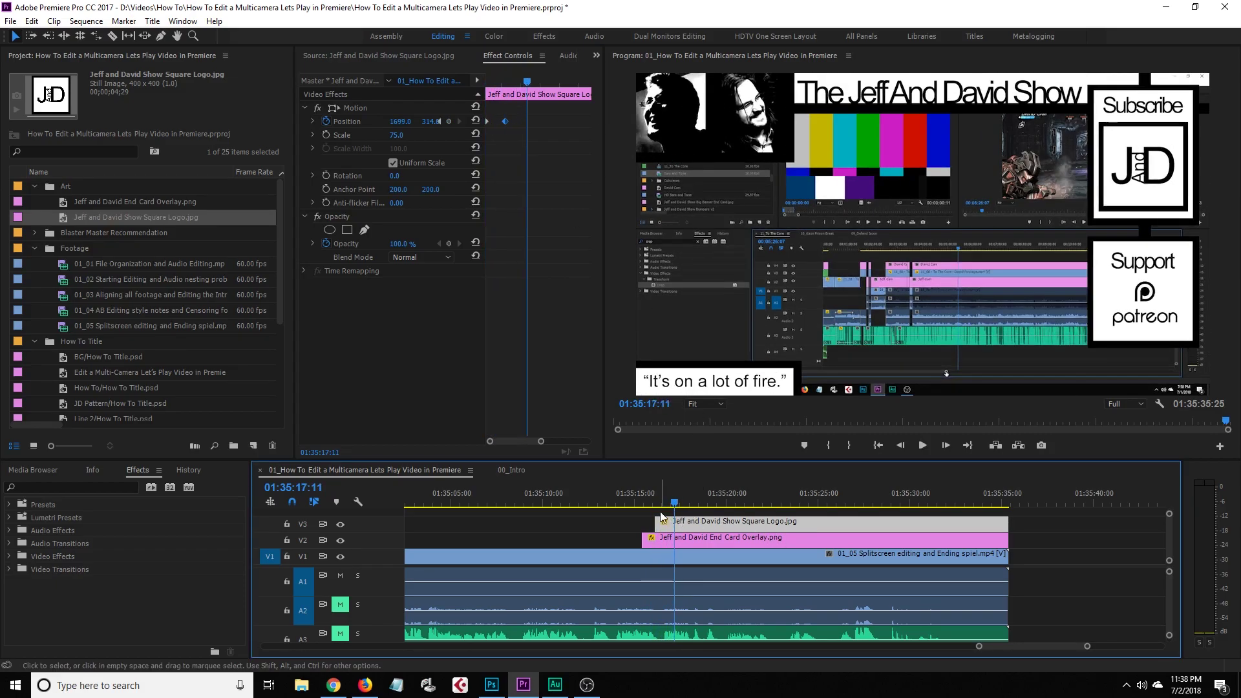
{"action": "key", "text": "space"}
Move the logo's ending Position keyframe to about 01:35:16:23 and review the end card animation through 01:35:35:01
{"action": "left_click_drag", "start_coordinate": [505, 122], "coordinate": [495, 123]}
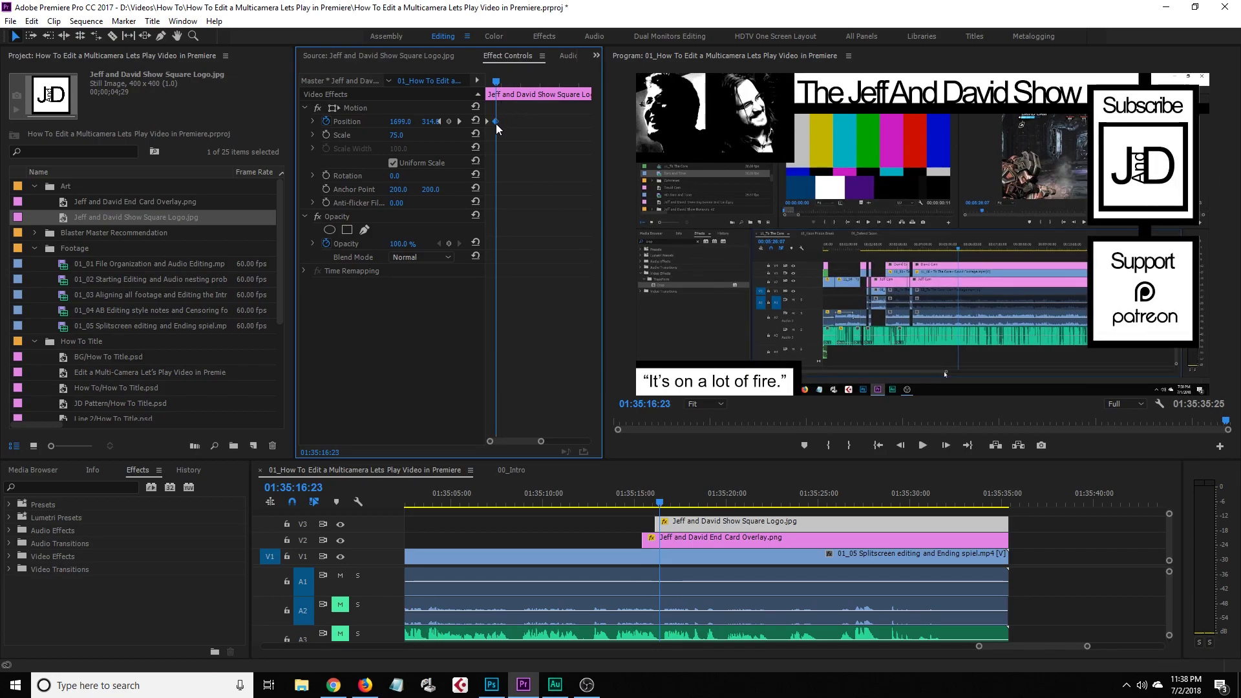
{"action": "left_click", "coordinate": [475, 76]}
{"action": "key", "text": "space"}
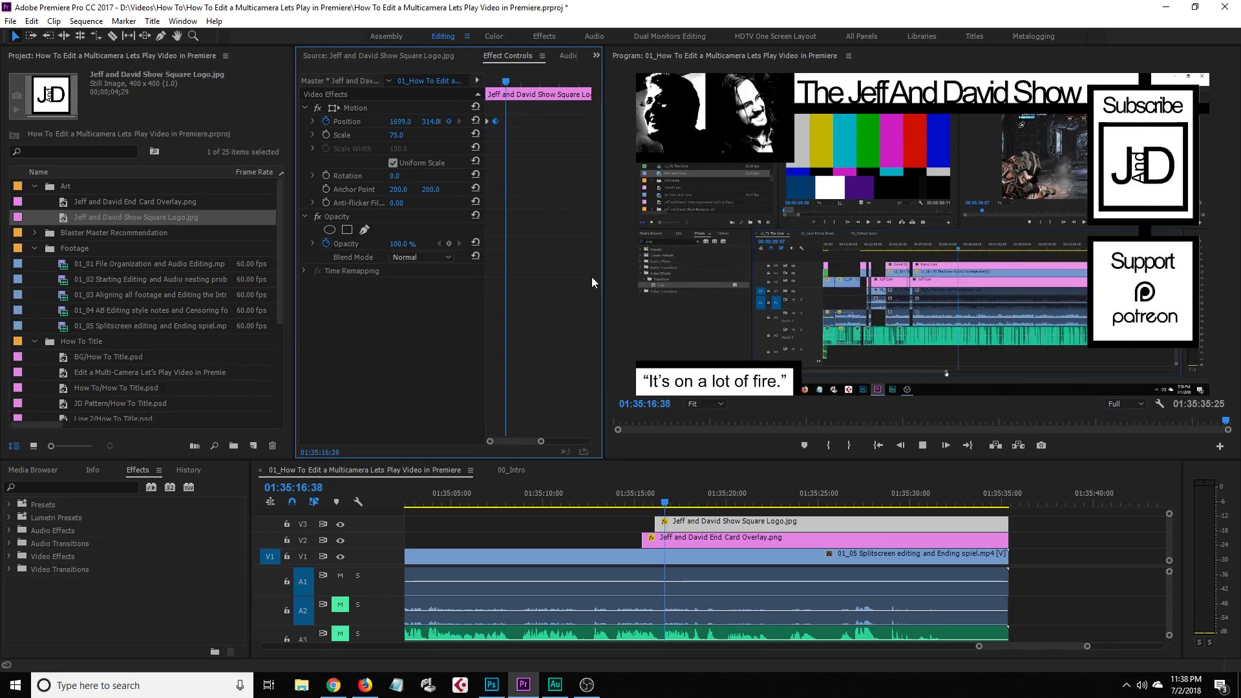
{"action": "left_click", "coordinate": [637, 504]}
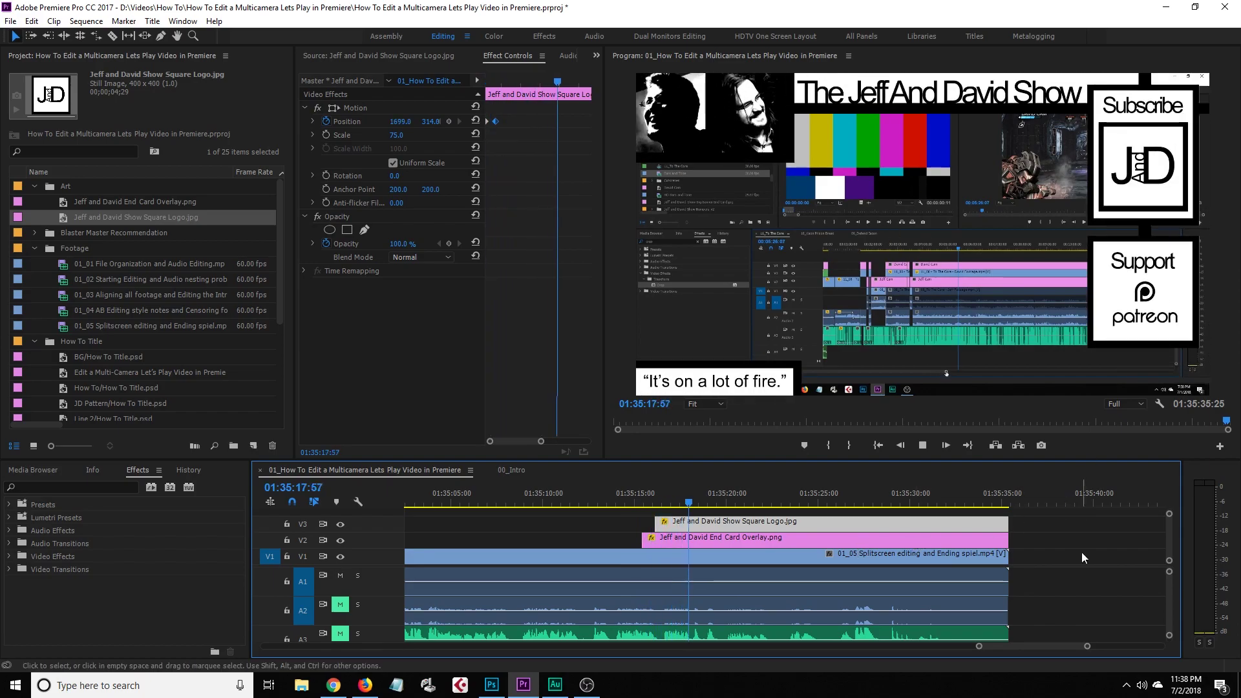
{"action": "left_click", "coordinate": [641, 502]}
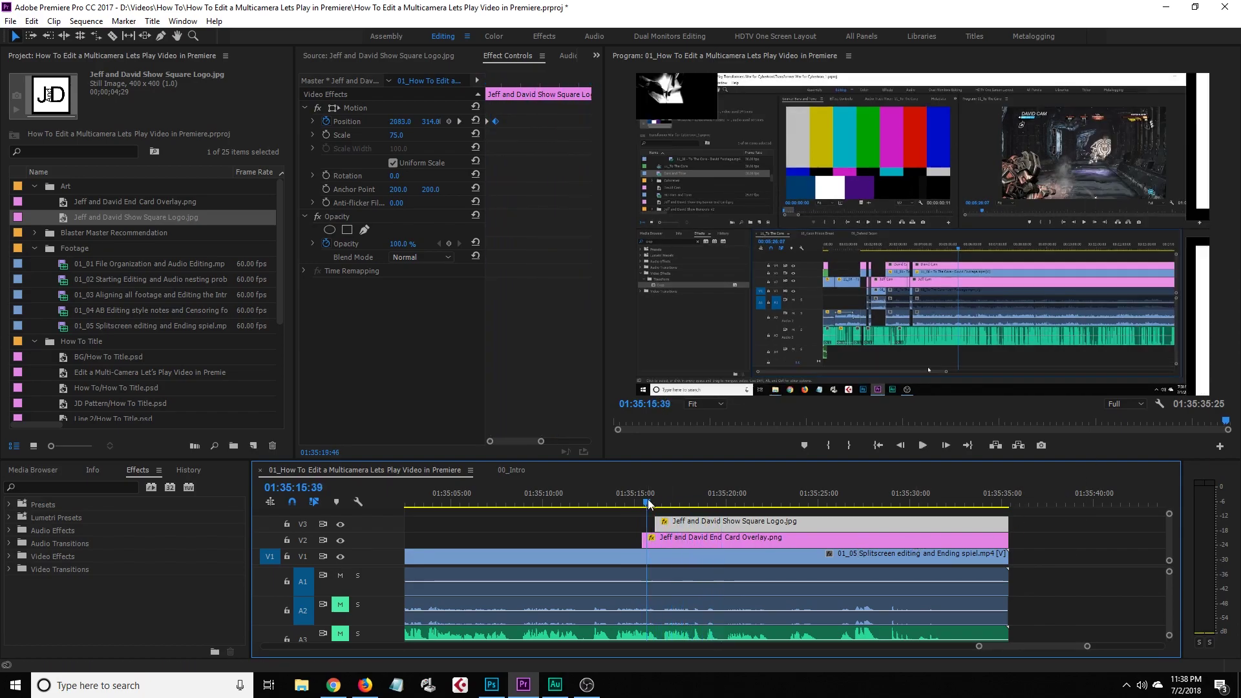
{"action": "left_click_drag", "start_coordinate": [720, 504], "coordinate": [1002, 514]}
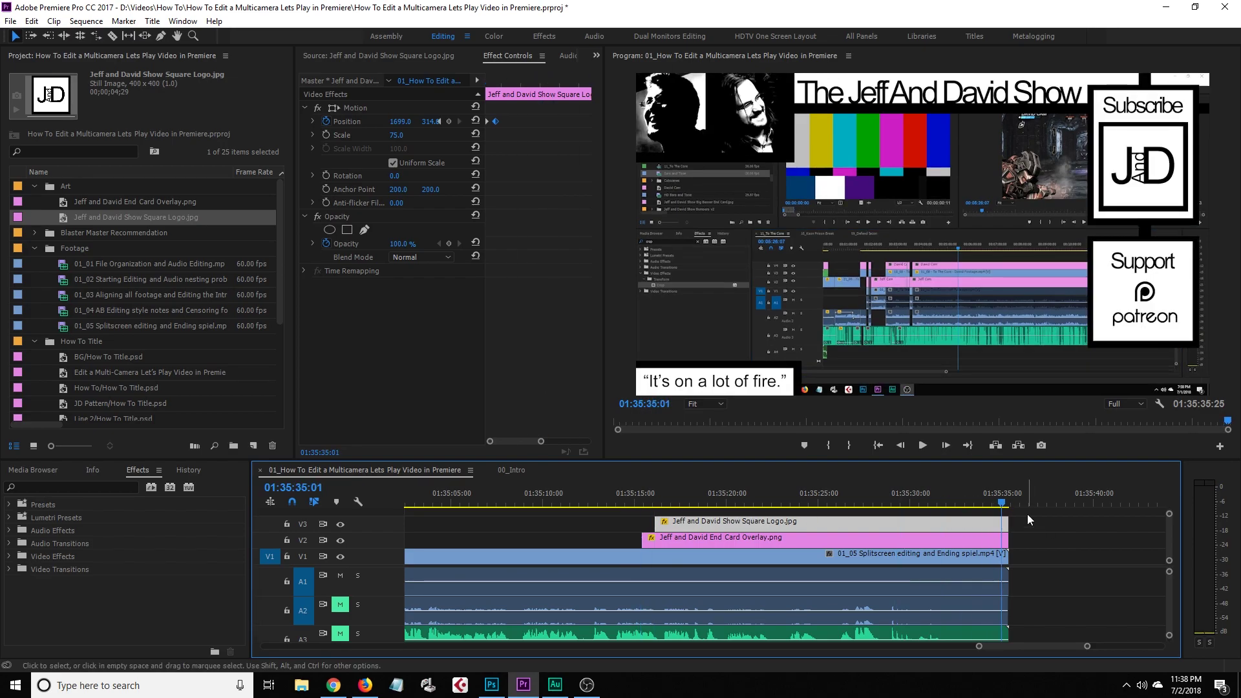
Move the end card overlay and logo clips up one track to free V2, and save the project
{"action": "left_click", "coordinate": [1026, 540]}
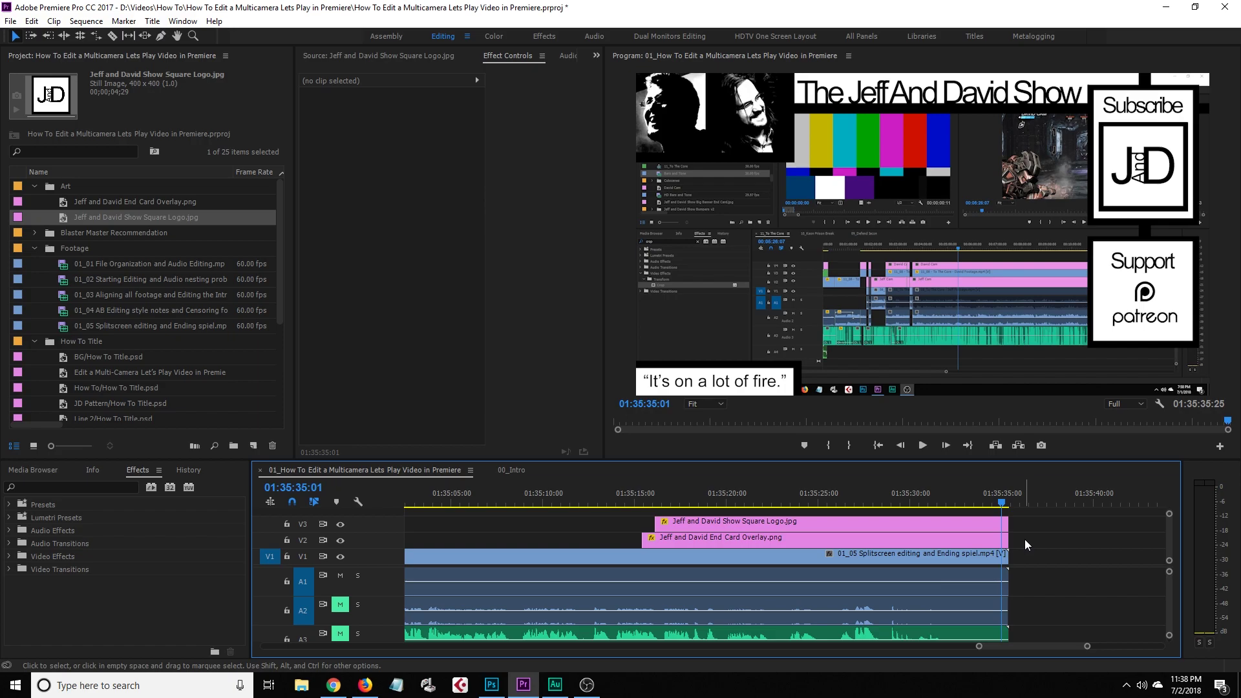
{"action": "scroll", "coordinate": [1074, 647], "scroll_direction": "down", "scroll_amount": 2}
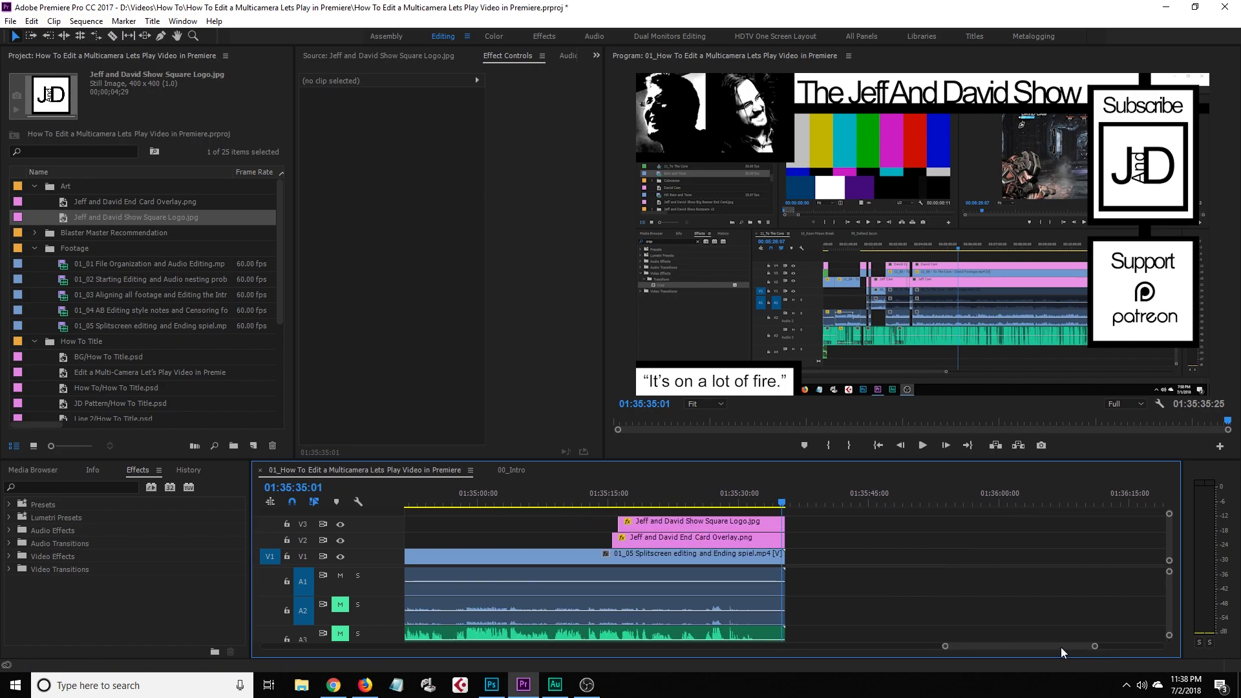
{"action": "scroll", "coordinate": [958, 647], "scroll_direction": "up", "scroll_amount": 3}
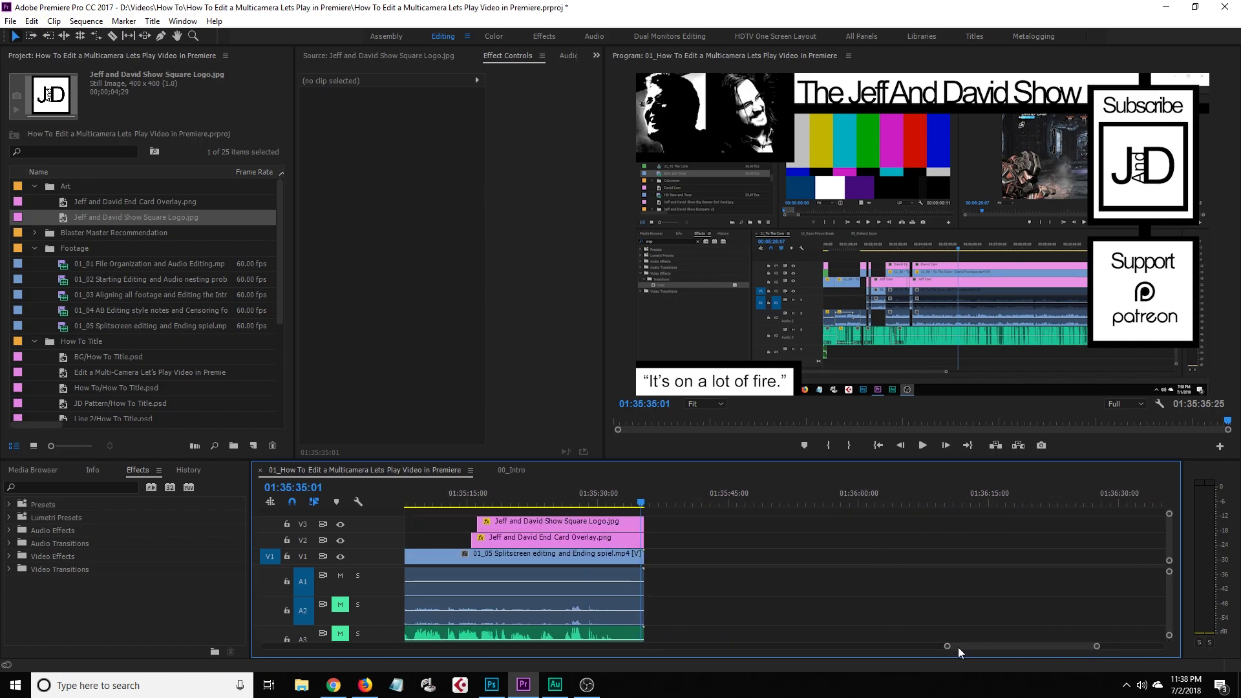
{"action": "left_click_drag", "start_coordinate": [785, 518], "coordinate": [719, 514]}
{"action": "left_click", "coordinate": [565, 505]}
{"action": "left_click_drag", "start_coordinate": [564, 505], "coordinate": [575, 513]}
{"action": "key", "text": "shift+Up"}
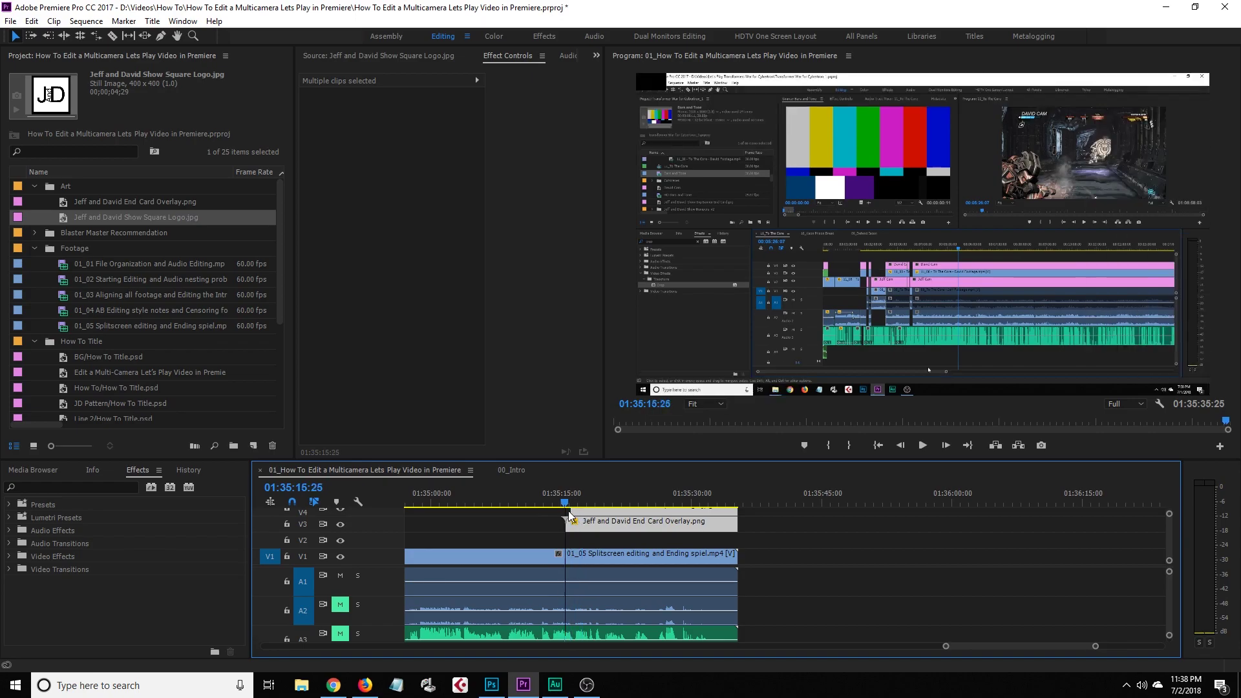
{"action": "left_click", "coordinate": [781, 534]}
{"action": "left_click_drag", "start_coordinate": [608, 499], "coordinate": [631, 503]}
{"action": "key", "text": "ctrl+s"}
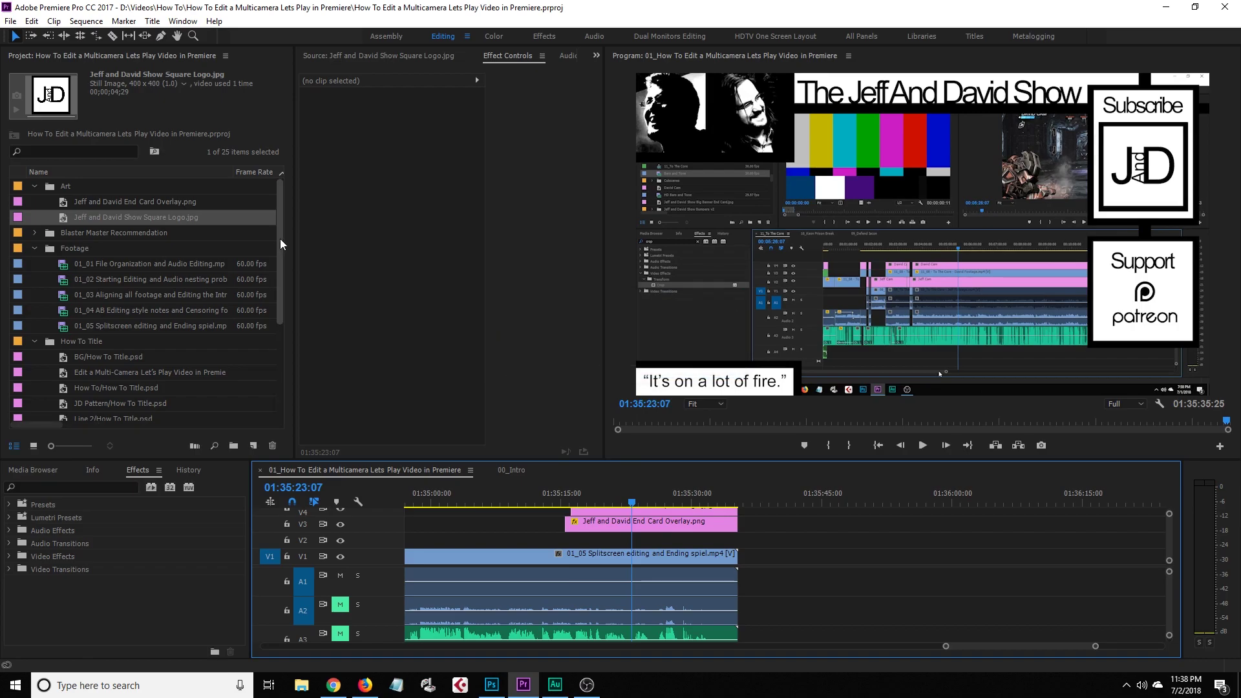
Create a white color matte named White Matte in the project
{"action": "left_click_drag", "start_coordinate": [280, 239], "coordinate": [289, 407]}
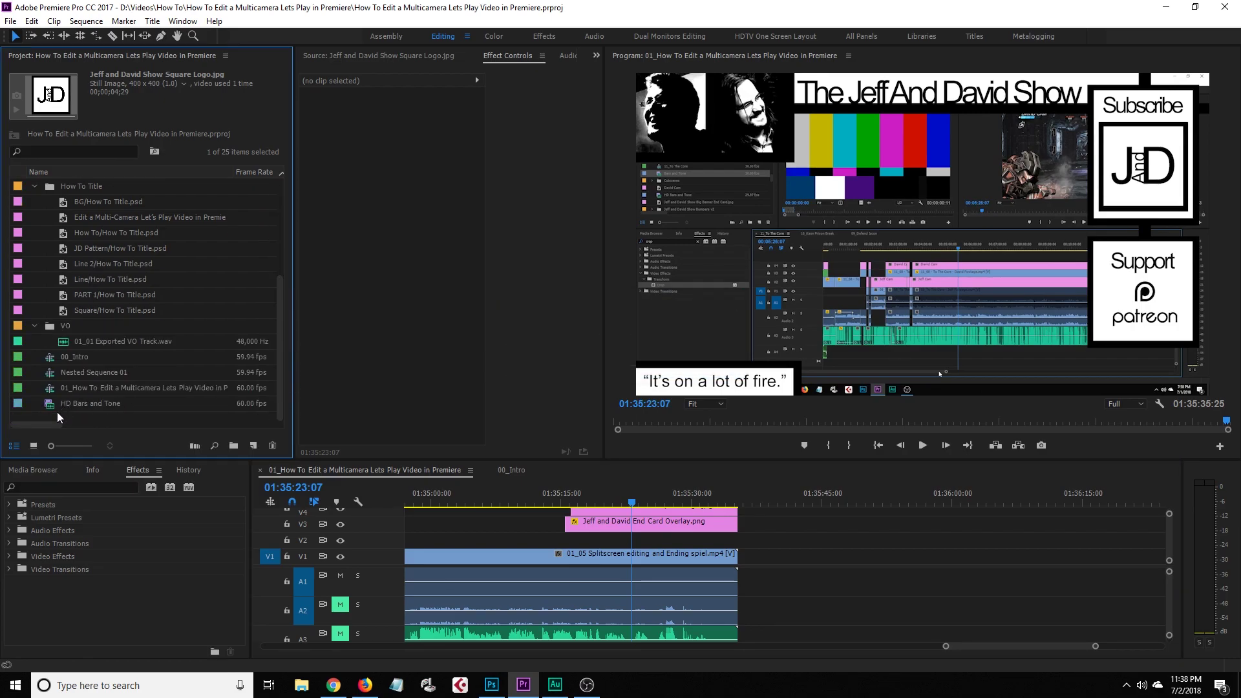
{"action": "right_click", "coordinate": [31, 417]}
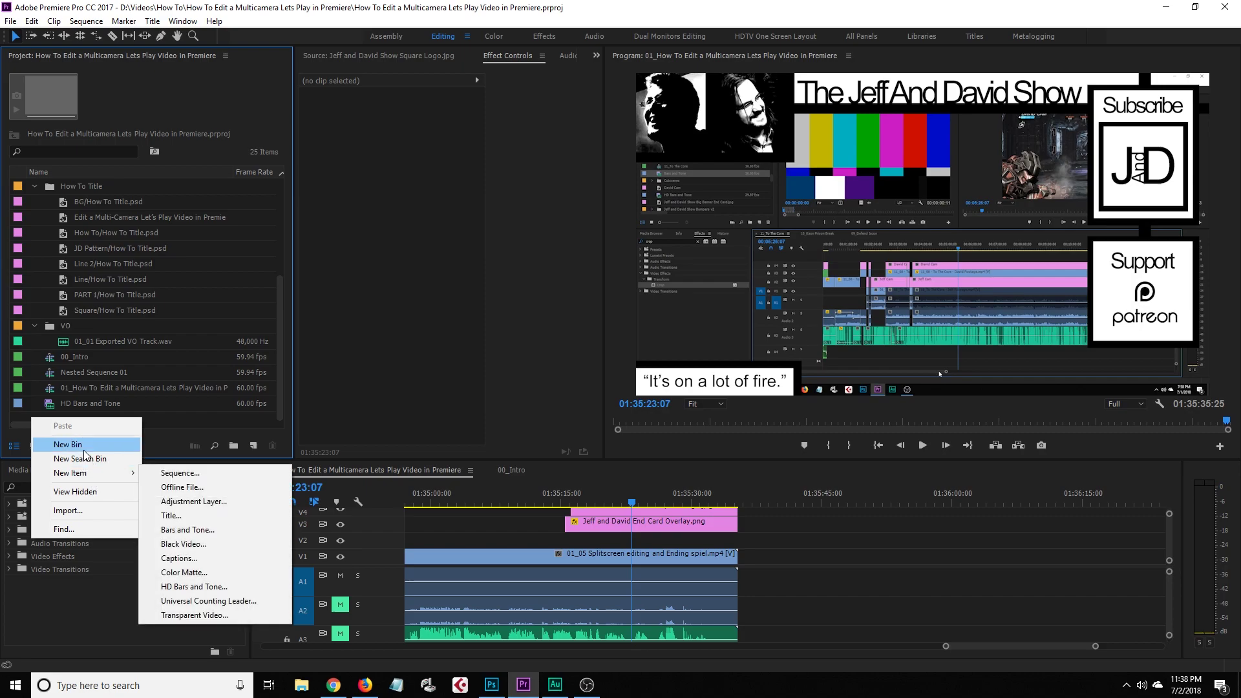
{"action": "left_click", "coordinate": [193, 573]}
{"action": "left_click", "coordinate": [643, 387]}
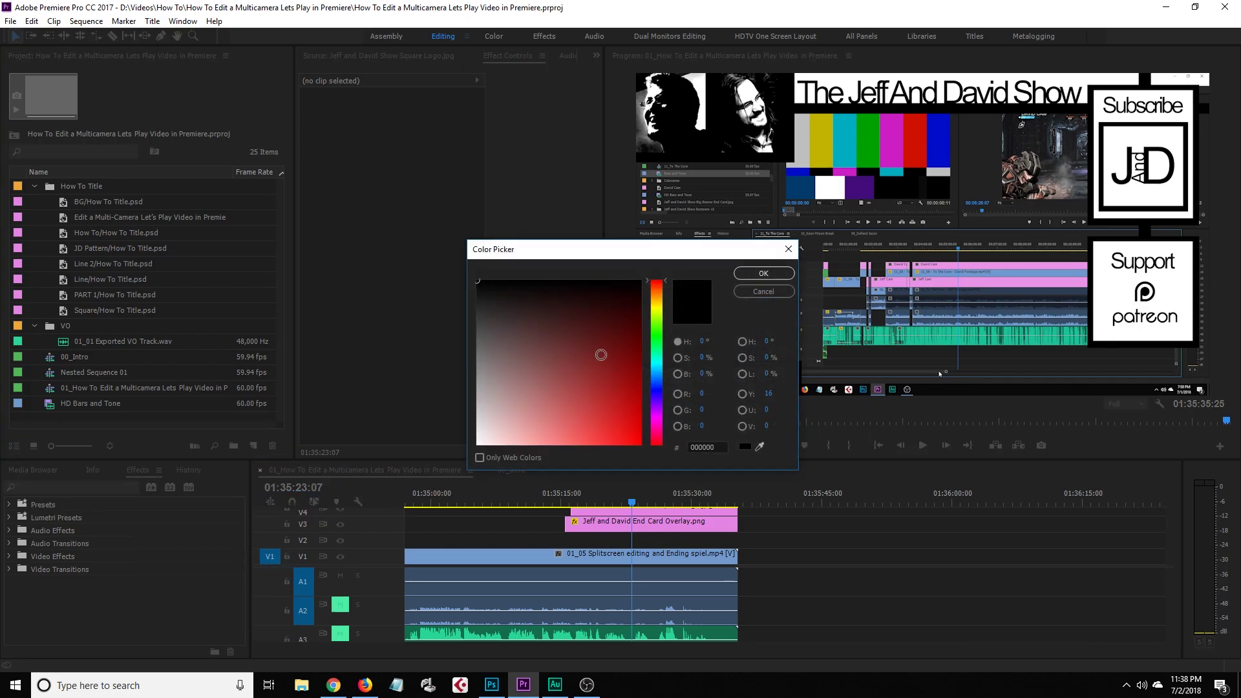
{"action": "left_click", "coordinate": [756, 273]}
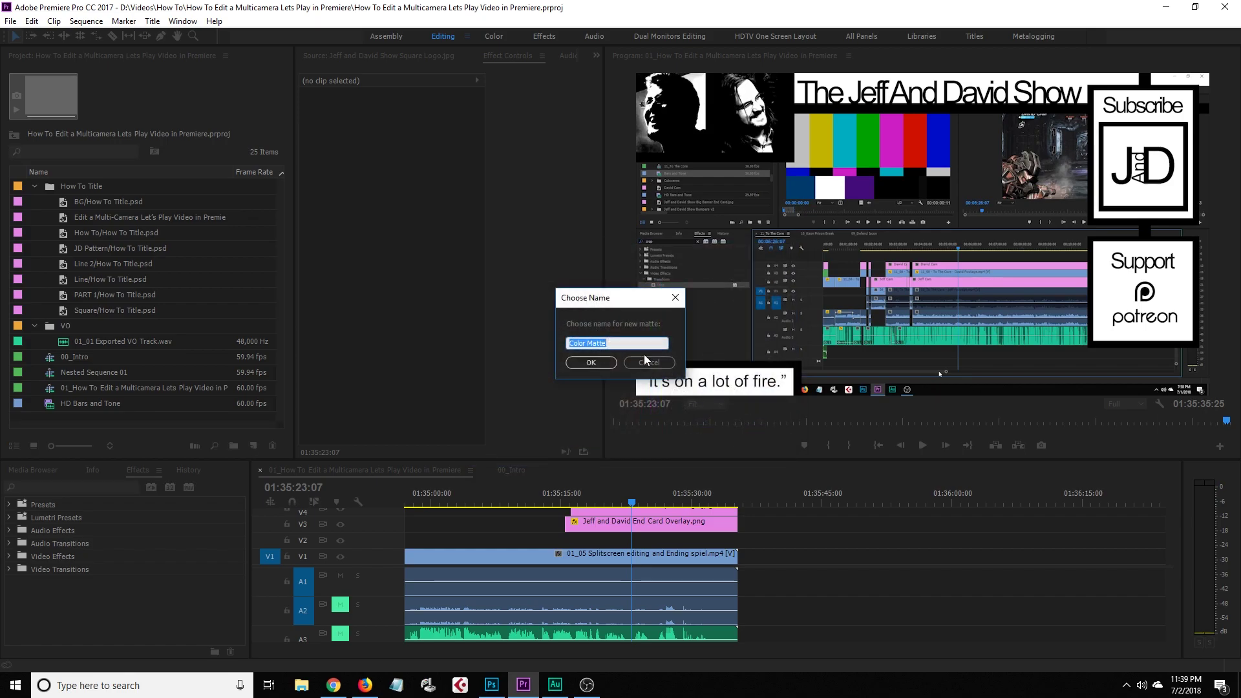
{"action": "type", "text": "White Matte"}
{"action": "key", "text": "Return"}
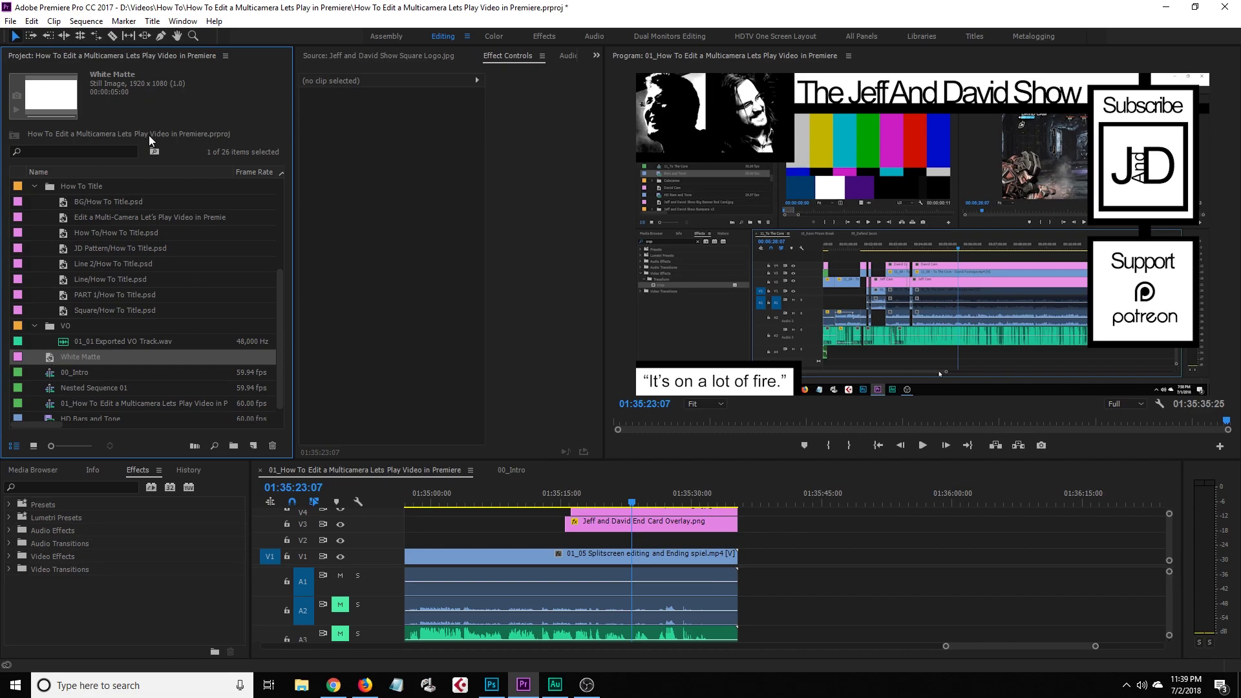
Place White Matte on V2 beneath the end card overlay for the overlay's full length, and set its Opacity to 25%
{"action": "left_click_drag", "start_coordinate": [217, 380], "coordinate": [738, 540]}
{"action": "left_click", "coordinate": [629, 503]}
{"action": "left_click_drag", "start_coordinate": [617, 499], "coordinate": [591, 505]}
{"action": "left_click", "coordinate": [623, 542]}
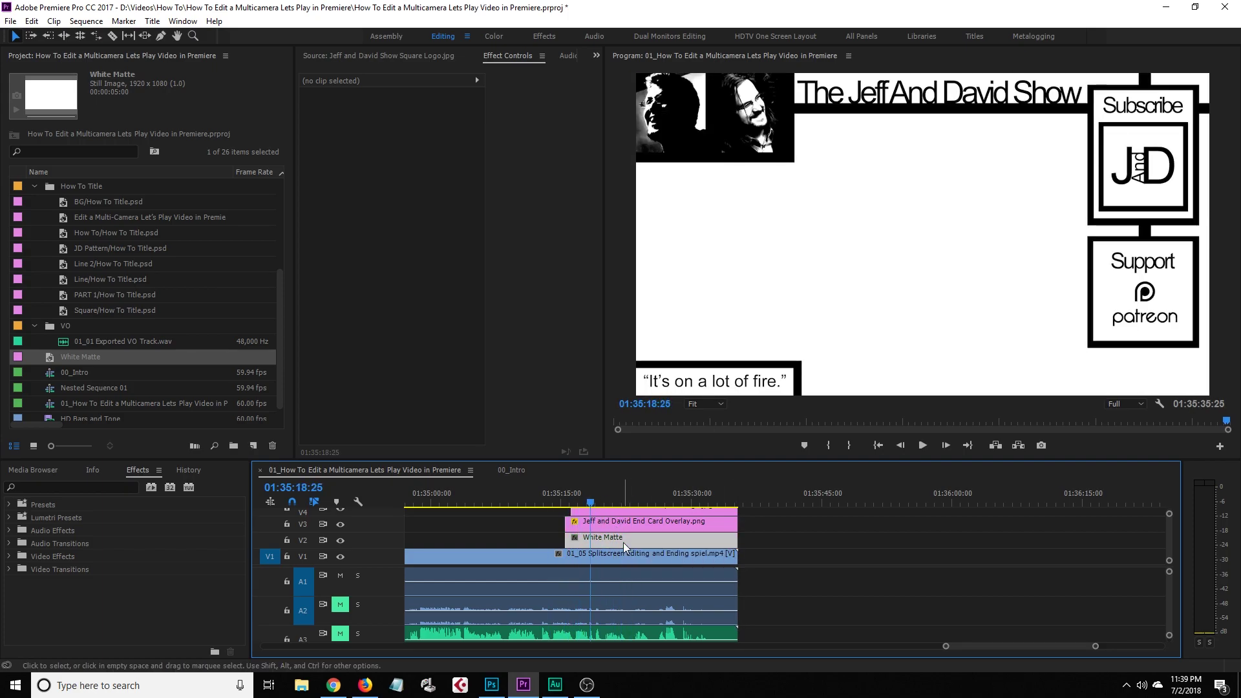
{"action": "left_click", "coordinate": [402, 244]}
{"action": "type", "text": "25"}
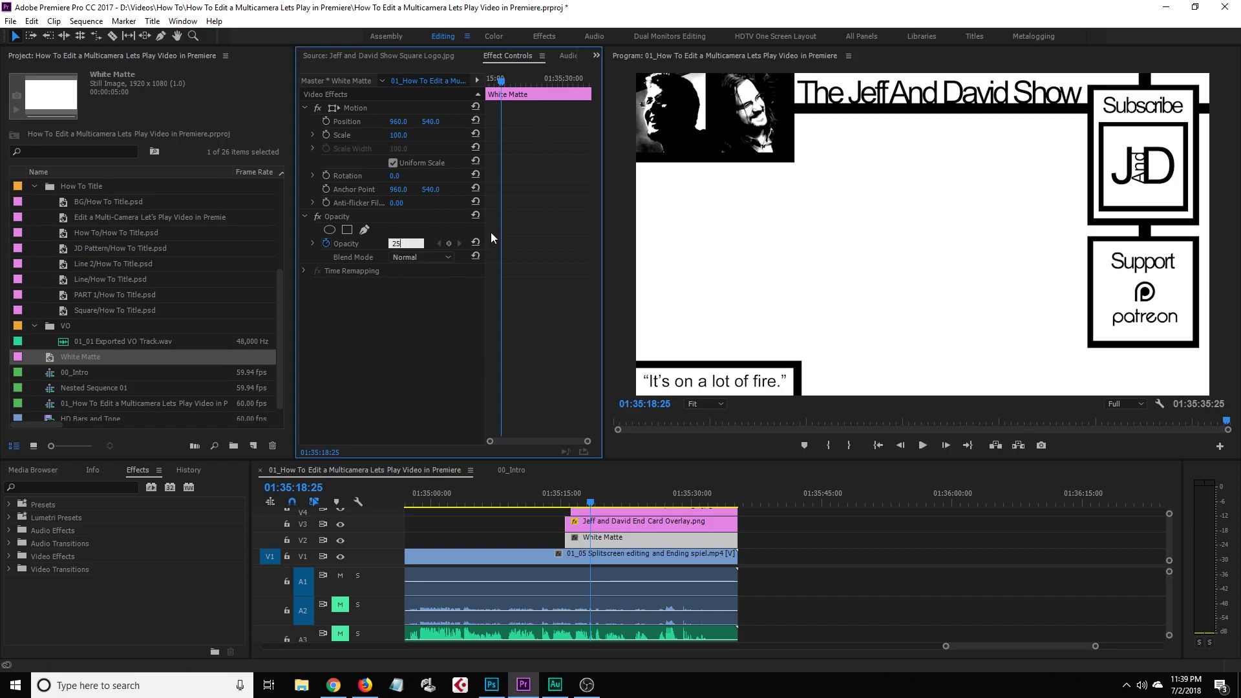
{"action": "key", "text": "Return"}
Try an Opacity of 50% on the White Matte at 01:35:18:48 and compare it with earlier frames
{"action": "mouse_move", "coordinate": [584, 507]}
{"action": "left_mouse_down"}
{"action": "mouse_move", "coordinate": [555, 507]}
{"action": "mouse_move", "coordinate": [598, 511]}
{"action": "left_mouse_up"}
{"action": "left_click", "coordinate": [399, 244]}
{"action": "type", "text": "50"}
{"action": "key", "text": "Return"}
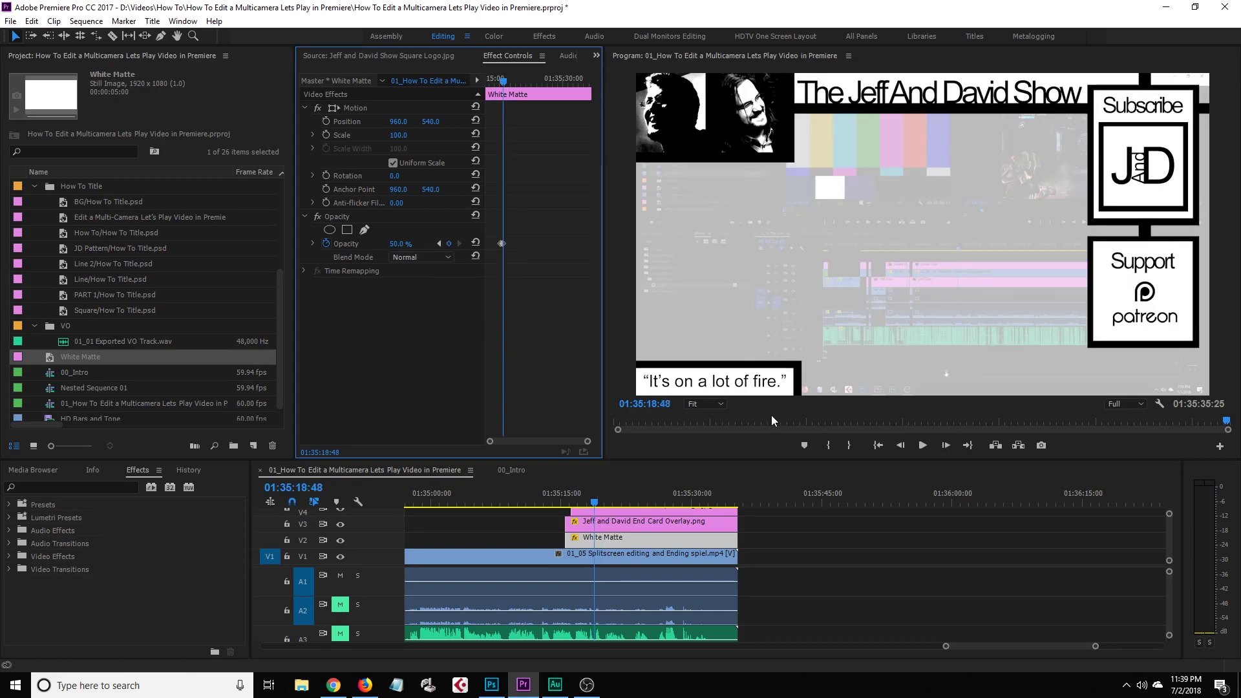
{"action": "left_click", "coordinate": [573, 508]}
{"action": "left_click_drag", "start_coordinate": [573, 508], "coordinate": [586, 513]}
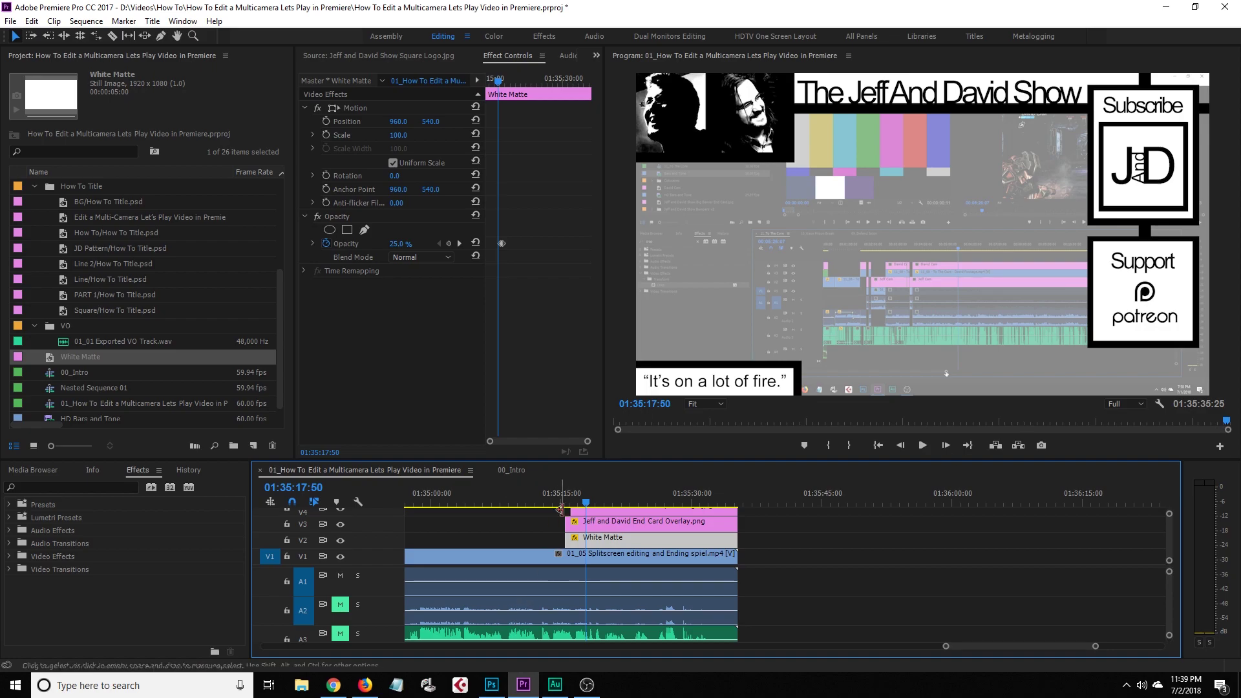
{"action": "mouse_move", "coordinate": [584, 503]}
{"action": "left_mouse_down"}
{"action": "mouse_move", "coordinate": [555, 506]}
{"action": "mouse_move", "coordinate": [573, 505]}
{"action": "left_mouse_up"}
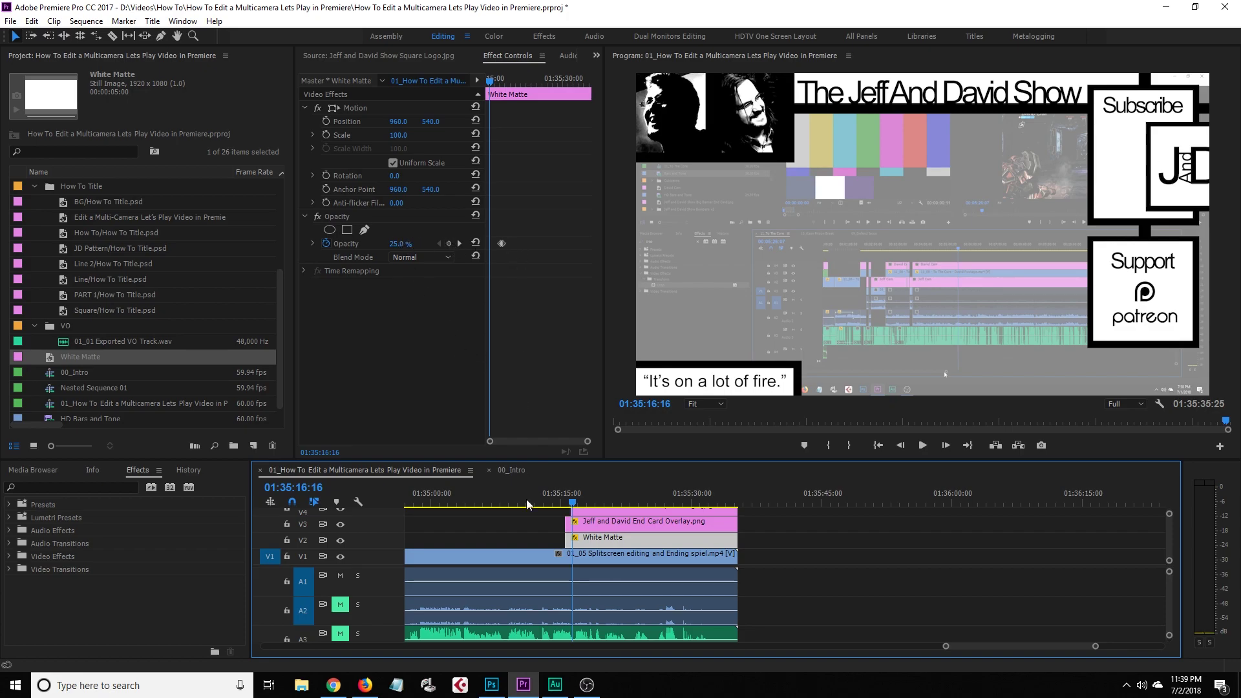
Replace the White Matte's Opacity keyframes with a fade from 0% at 01:35:15:25 to 25% at 01:35:16:16, and play it back
{"action": "left_click", "coordinate": [532, 540]}
{"action": "left_click", "coordinate": [584, 538]}
{"action": "left_click", "coordinate": [326, 243]}
{"action": "left_click", "coordinate": [661, 362]}
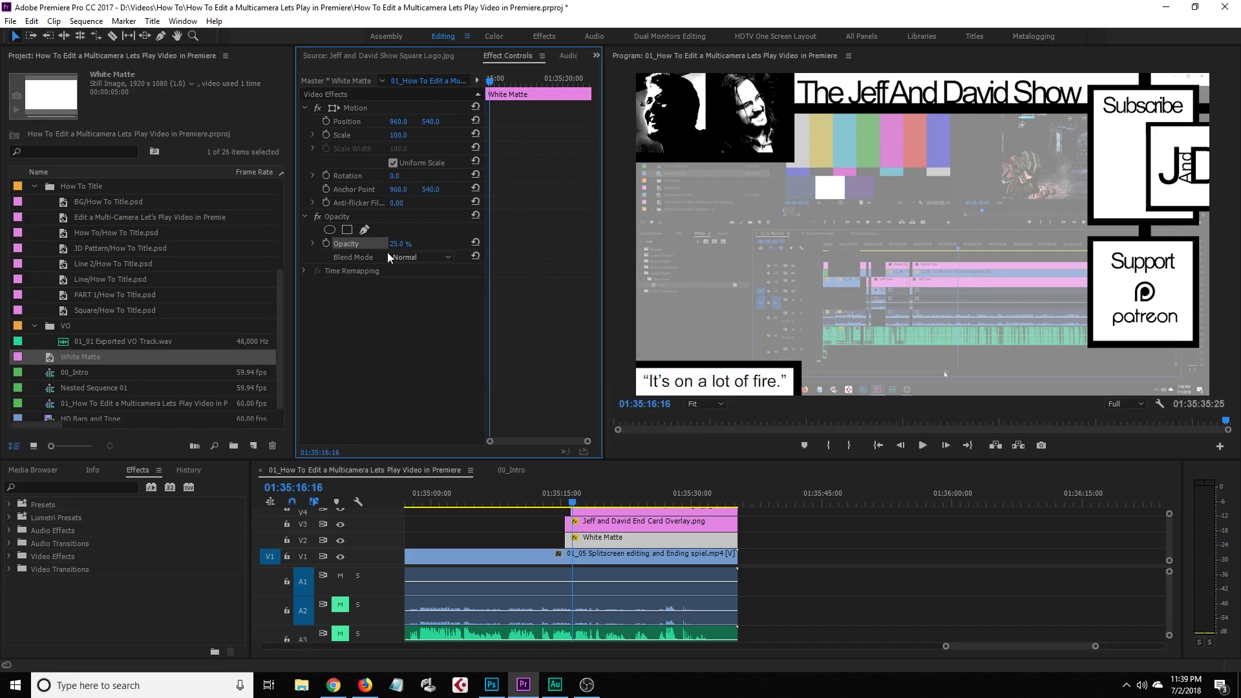
{"action": "left_click", "coordinate": [326, 245]}
{"action": "left_click", "coordinate": [566, 503]}
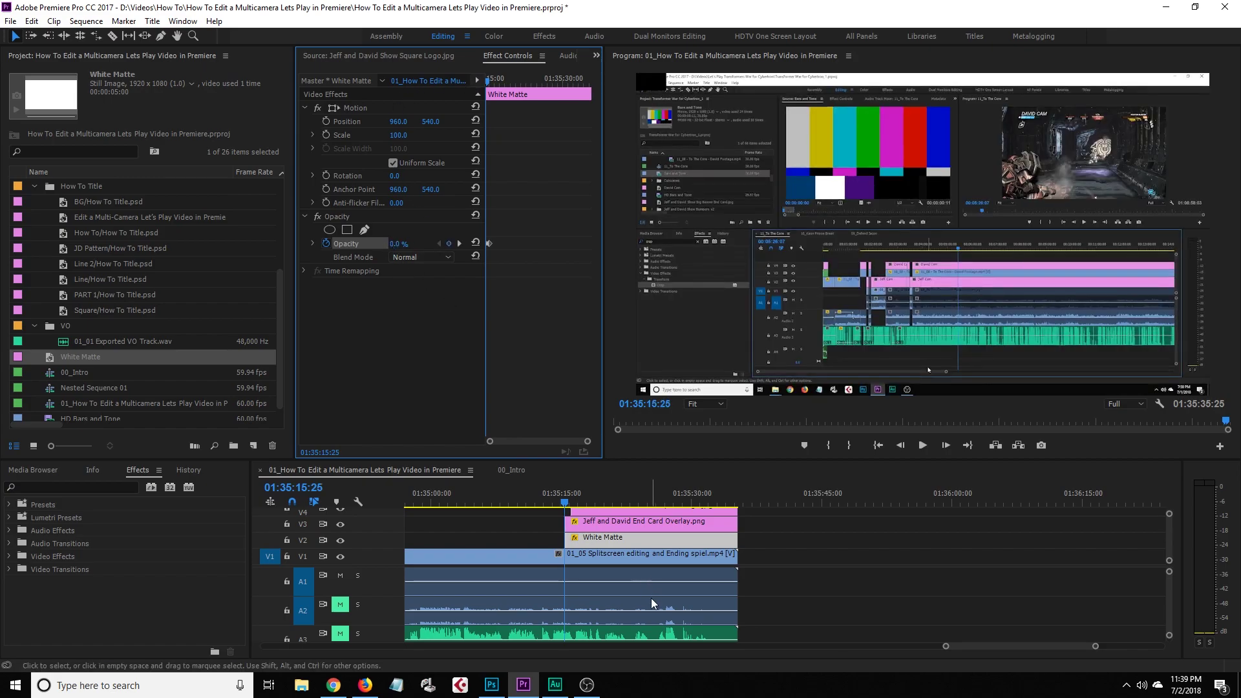
{"action": "key", "text": "space"}
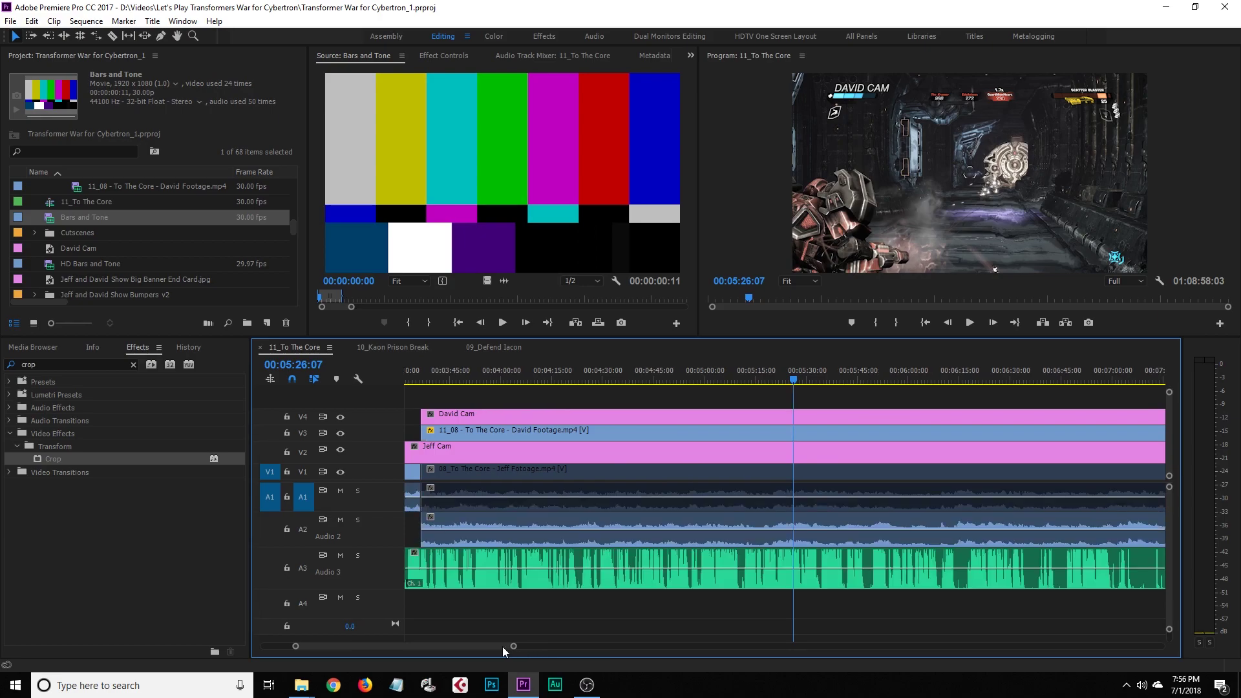
Show the opening part of the 11_To The Core sequence in the Transformers War for Cybertron project
{"action": "mouse_move", "coordinate": [503, 647]}
{"action": "left_mouse_down"}
{"action": "mouse_move", "coordinate": [530, 653]}
{"action": "mouse_move", "coordinate": [495, 646]}
{"action": "left_mouse_up"}
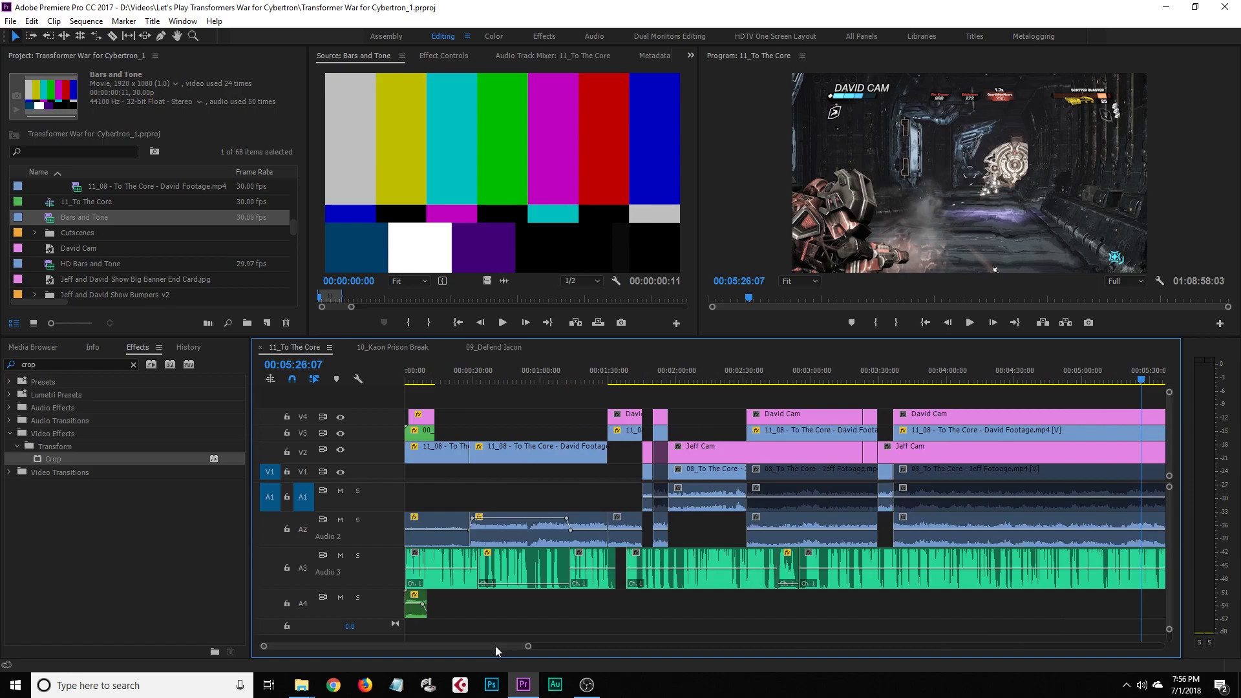